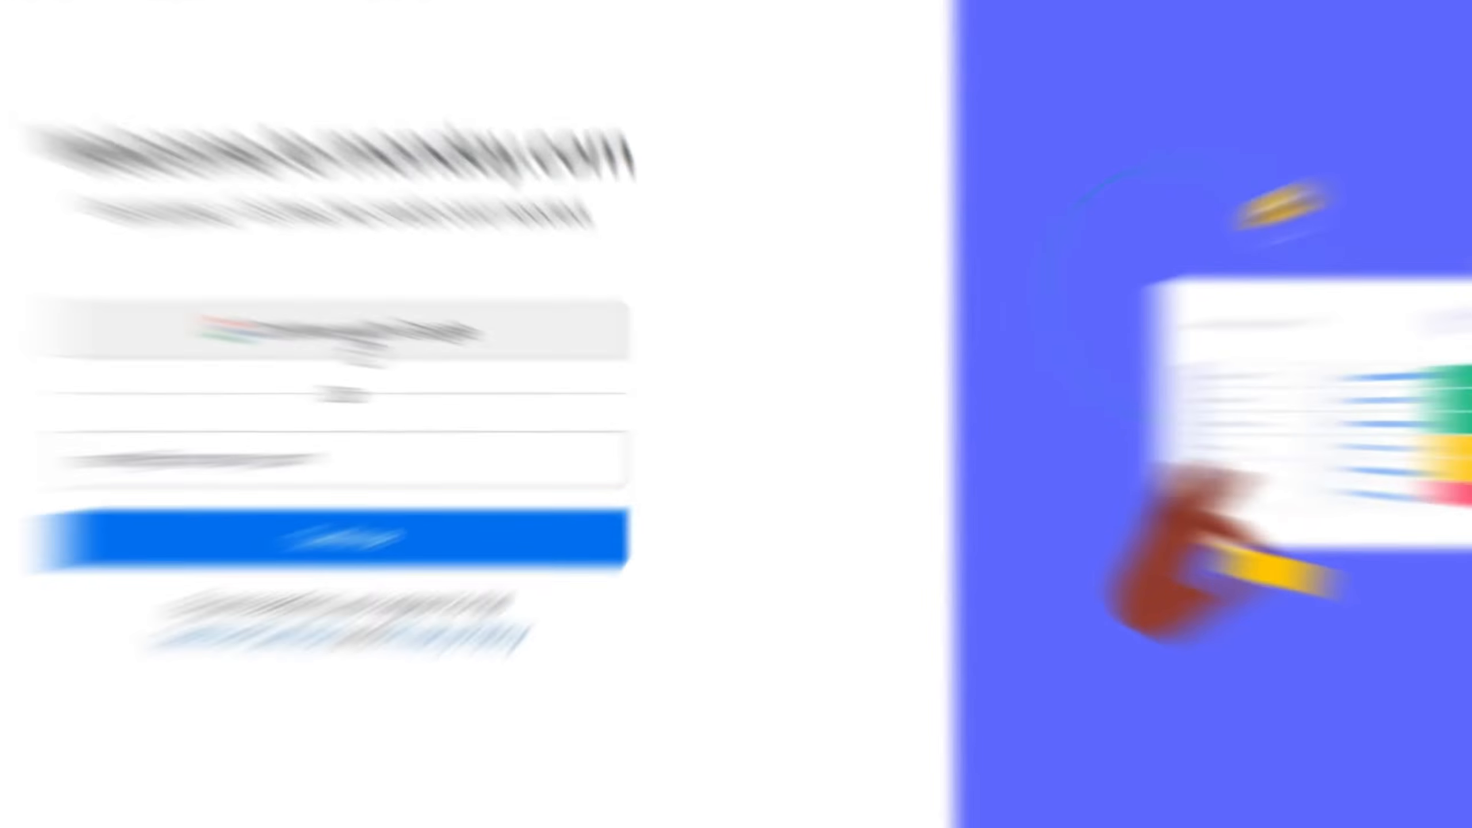
Sign up with the existing Google account and choose Personal as the purpose of use
left_click(467, 356)
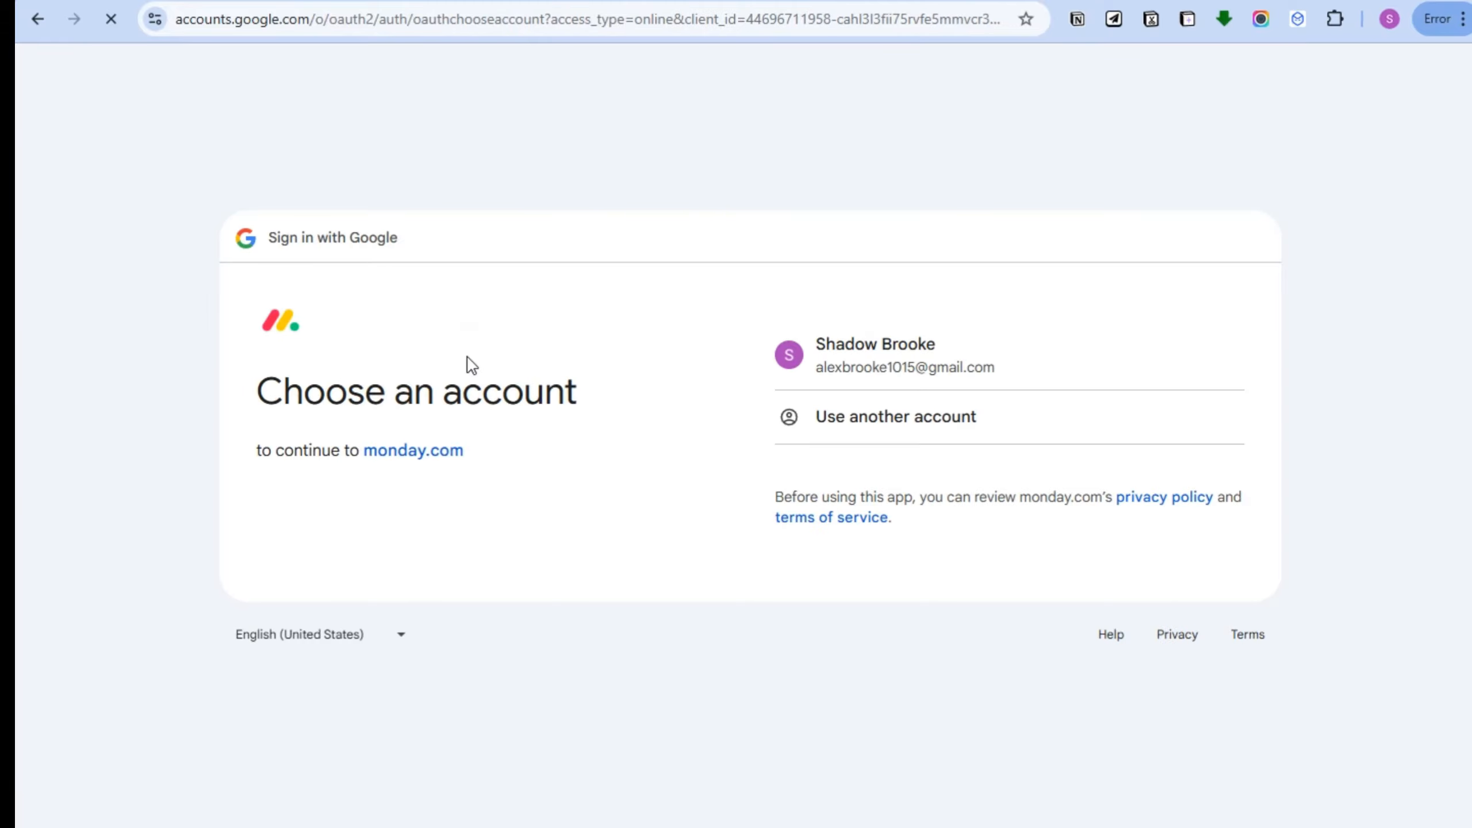
left_click(941, 361)
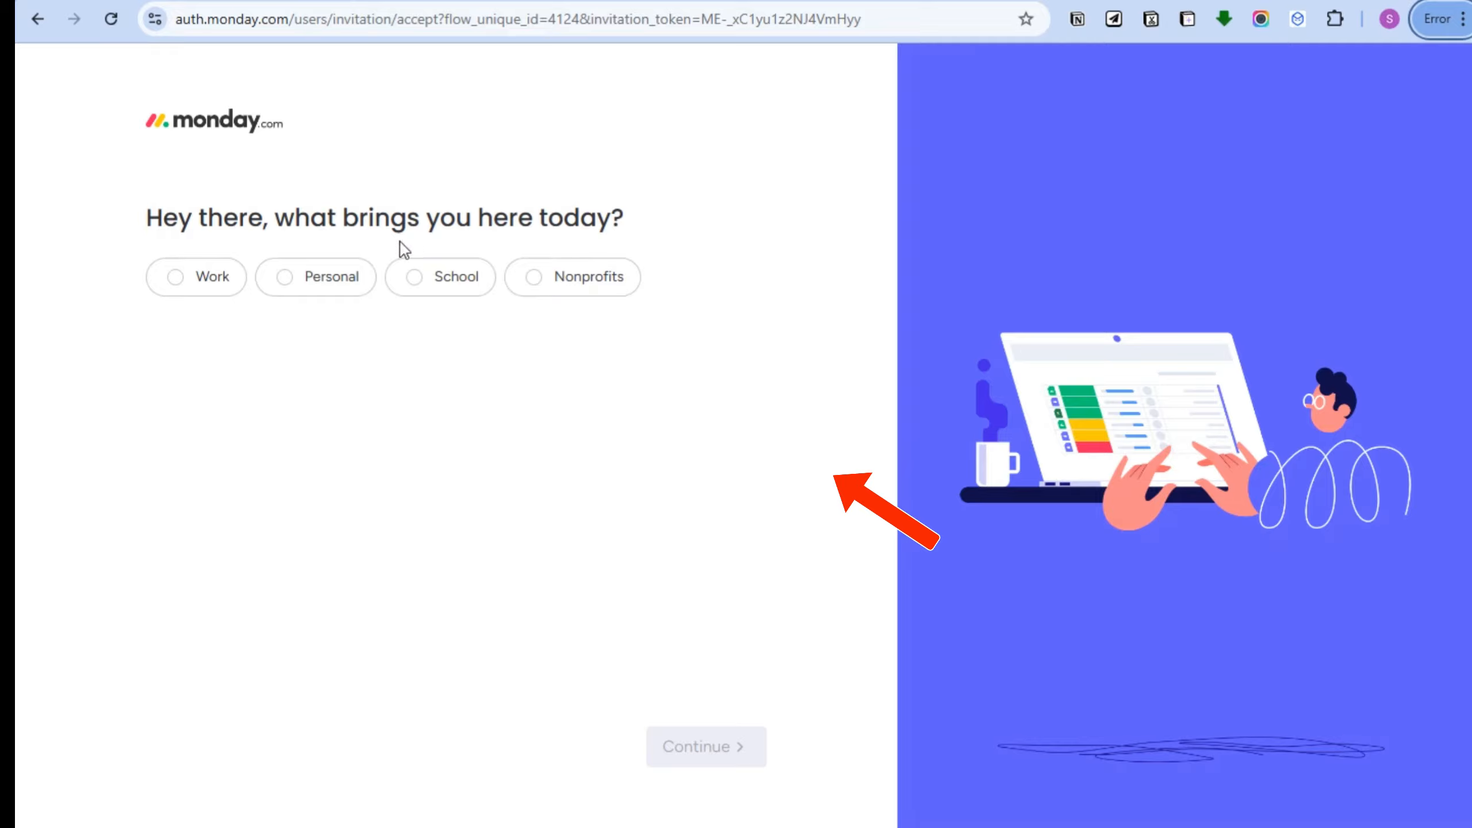
left_click(281, 278)
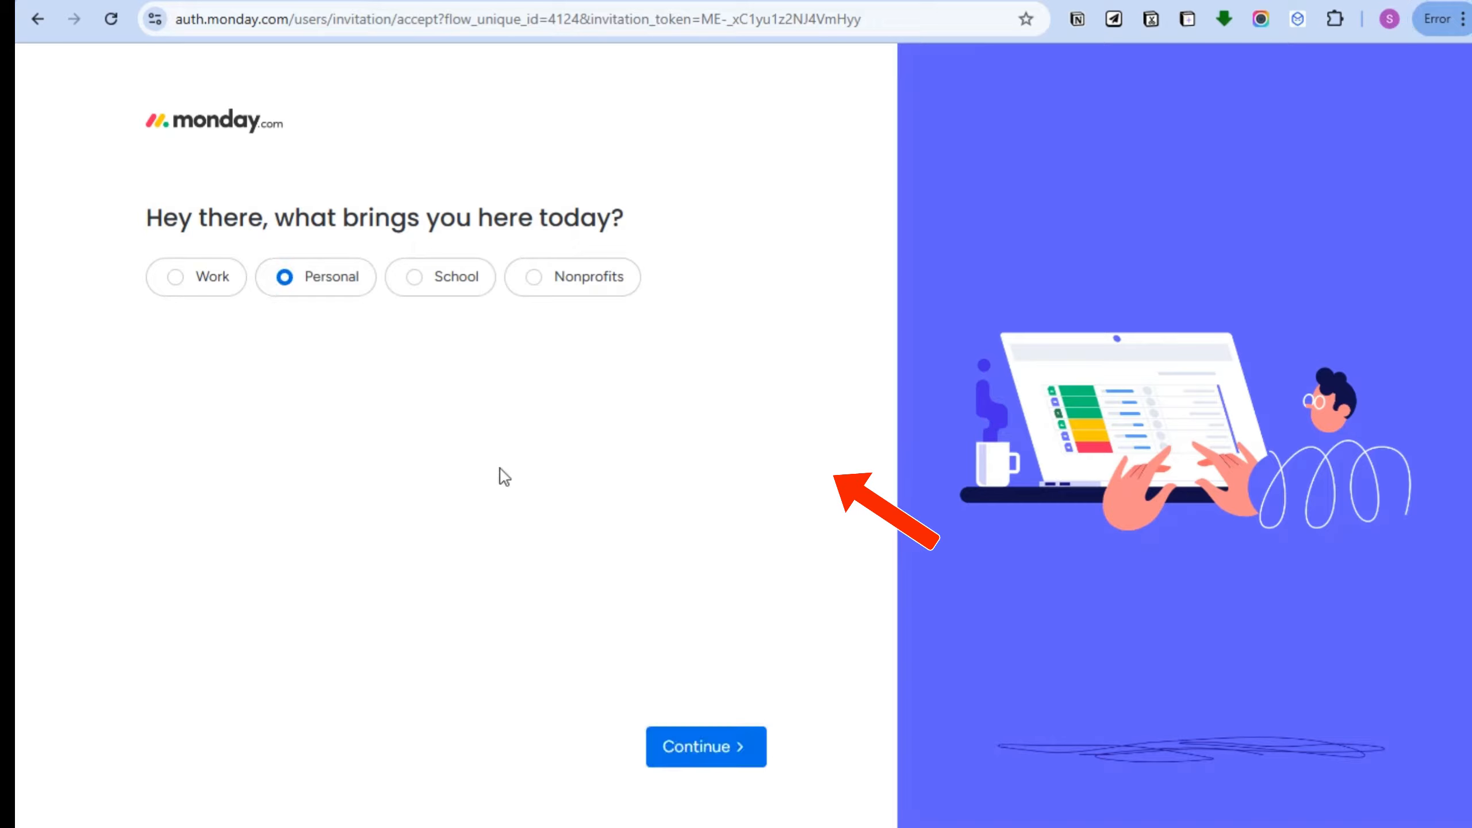
left_click(721, 748)
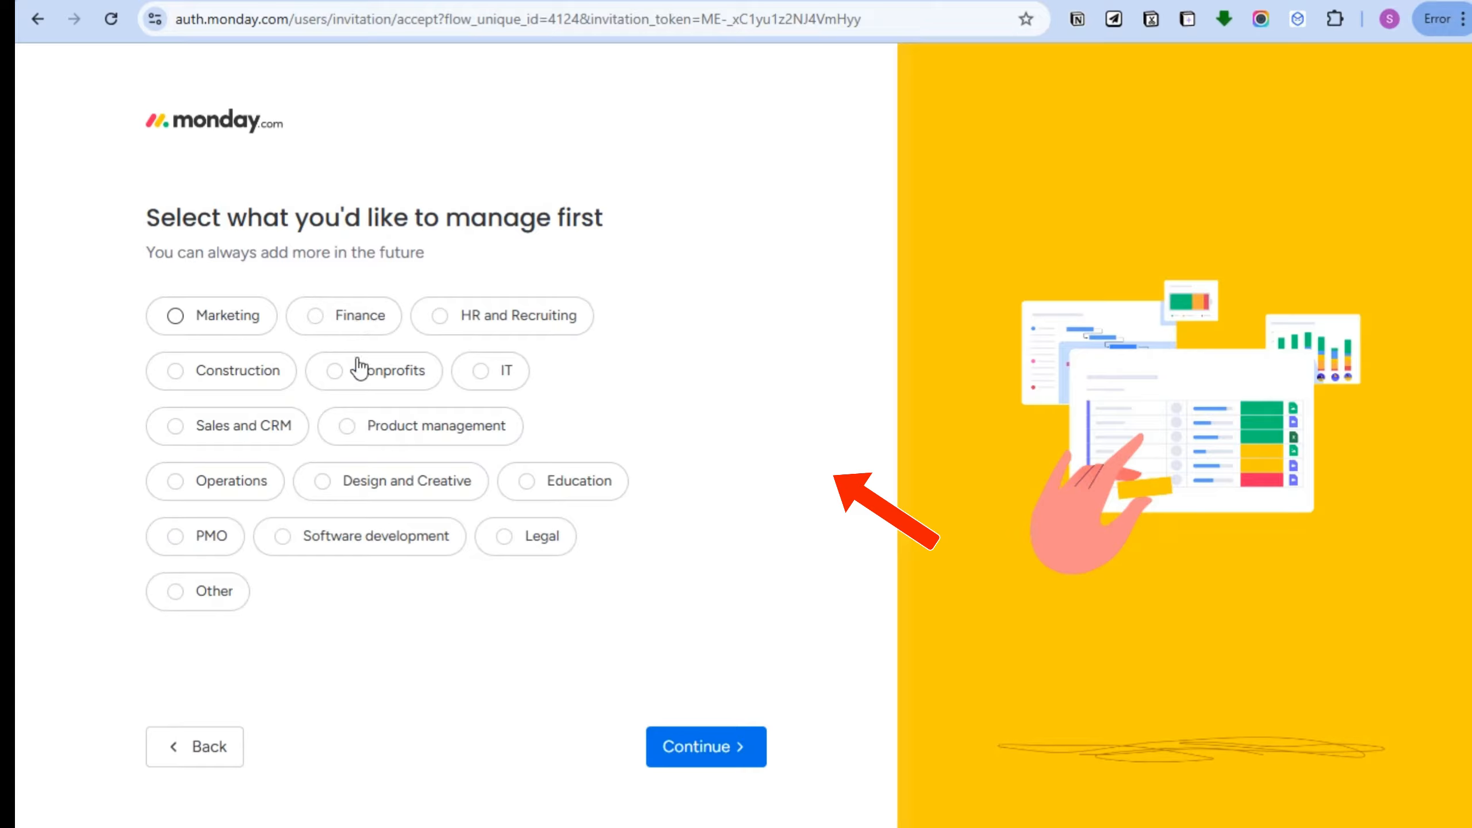
Answer the onboarding questions with Other to manage first, Content calendar as the focus, and Other as the referral source
left_click(201, 601)
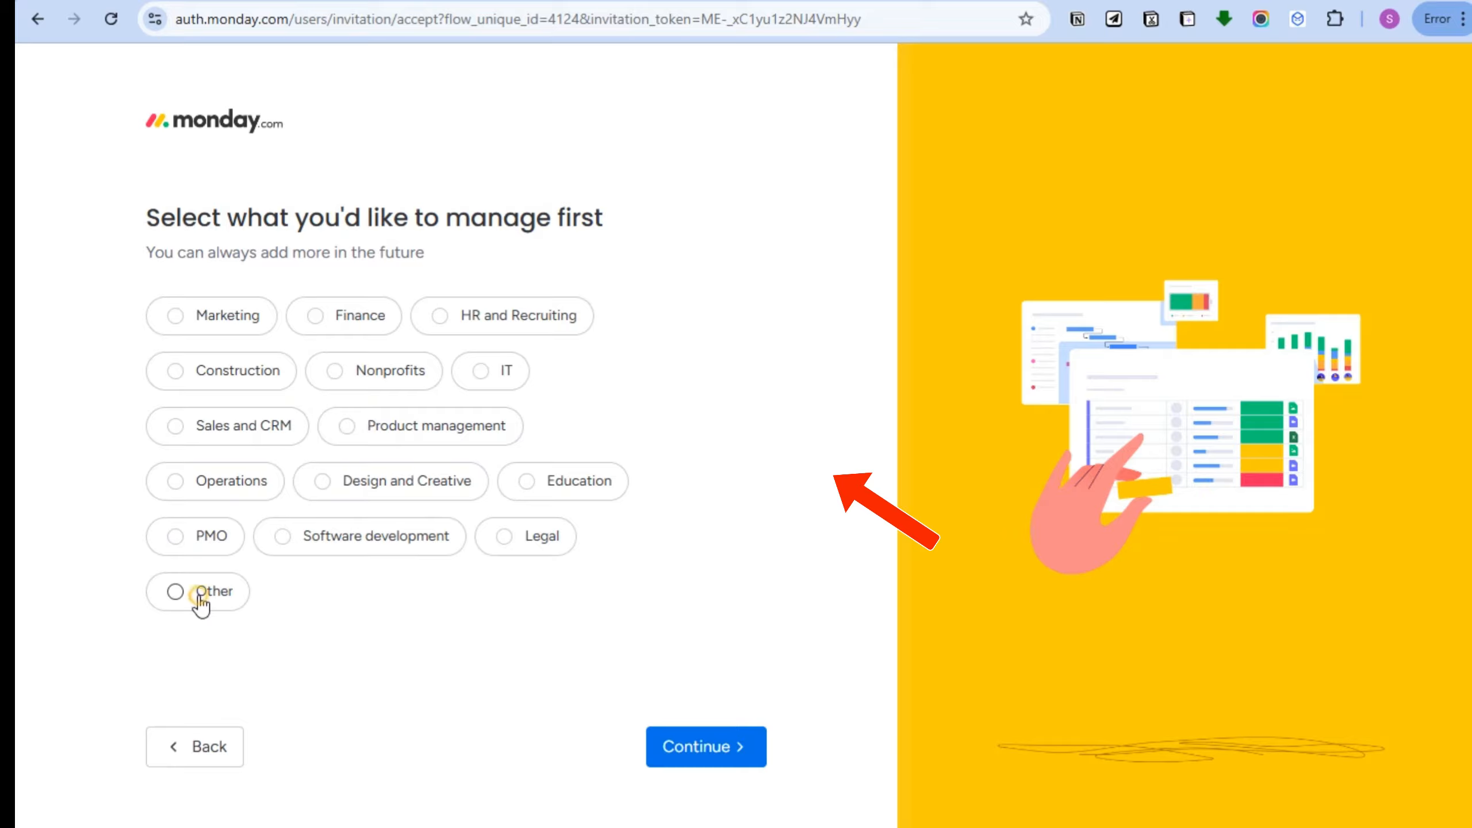
left_click(700, 749)
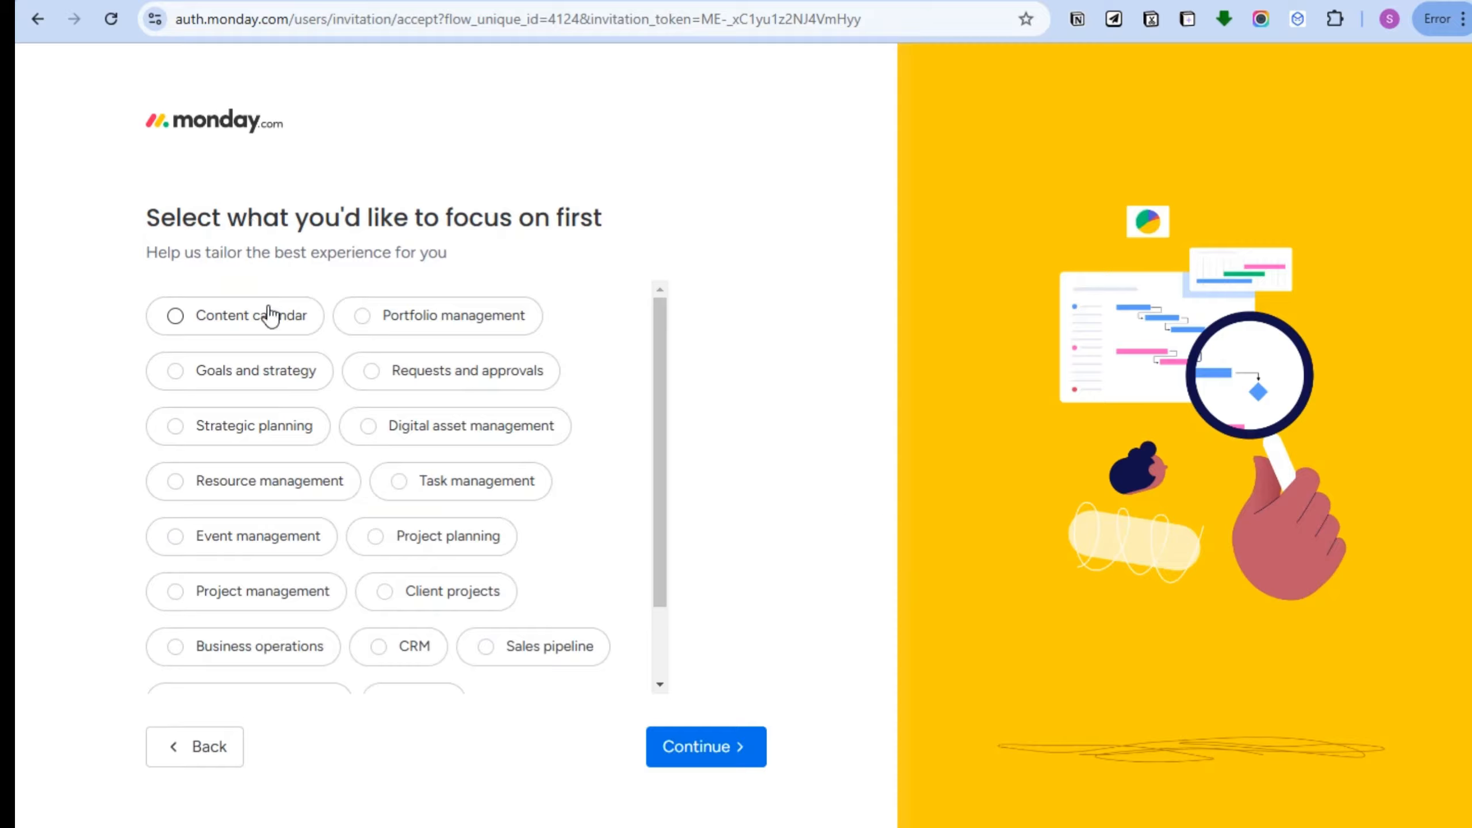
left_click(190, 316)
left_click(701, 751)
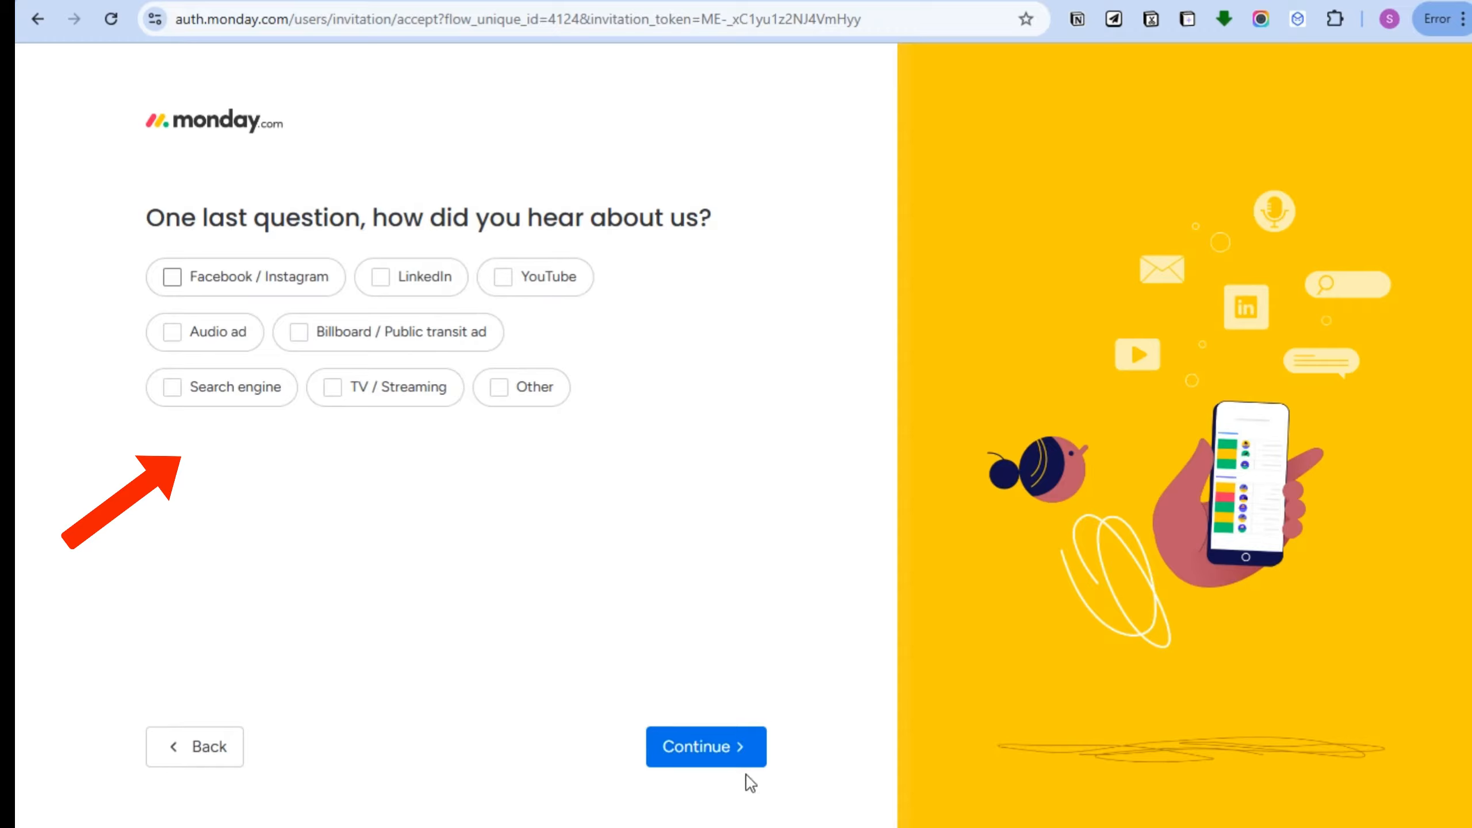
left_click(501, 386)
left_click(692, 757)
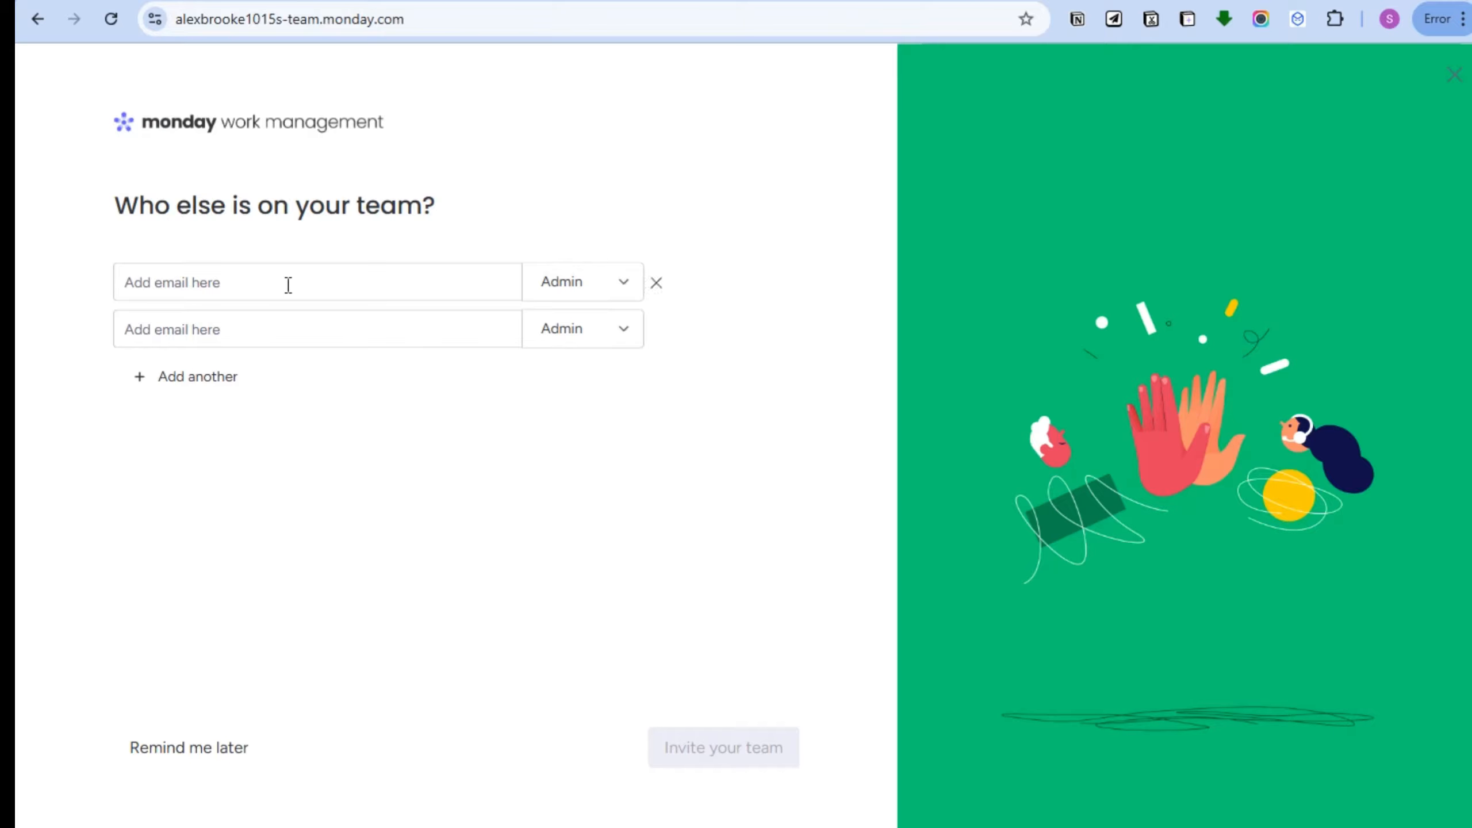
Add two more blank e-mail rows to the team invitation and postpone inviting the team
left_click(223, 290)
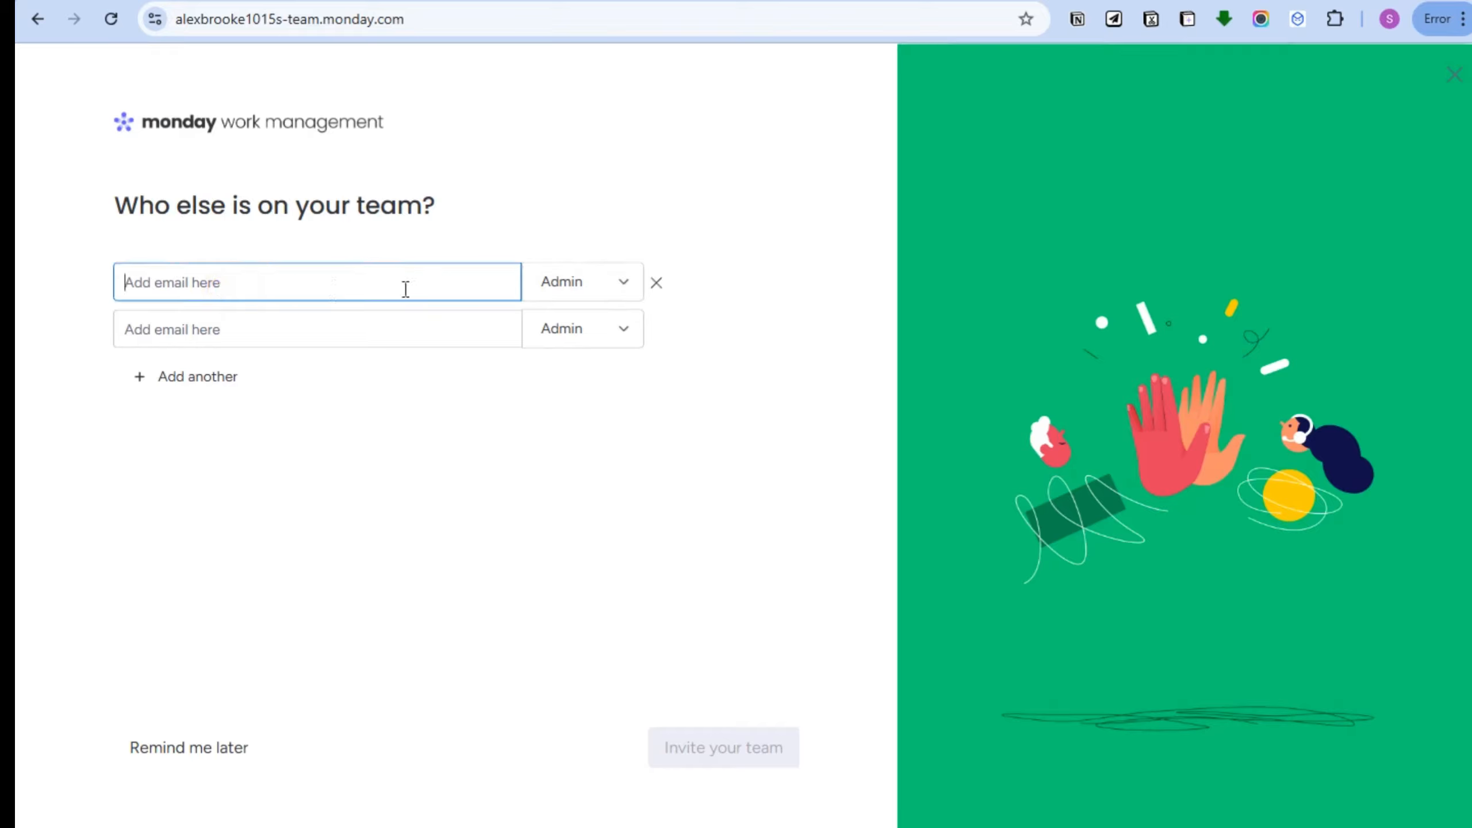
left_click(622, 286)
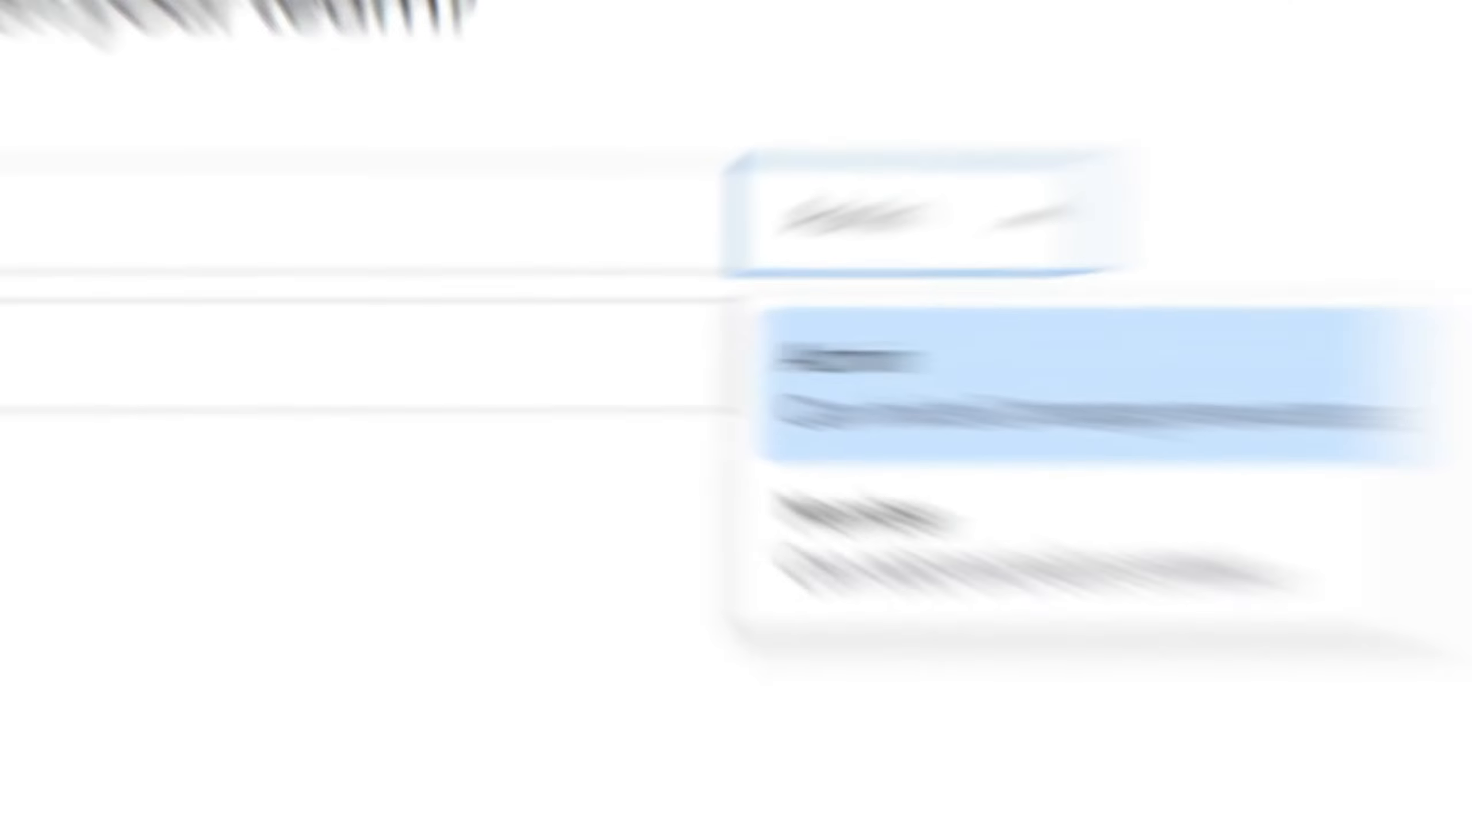
left_click(209, 378)
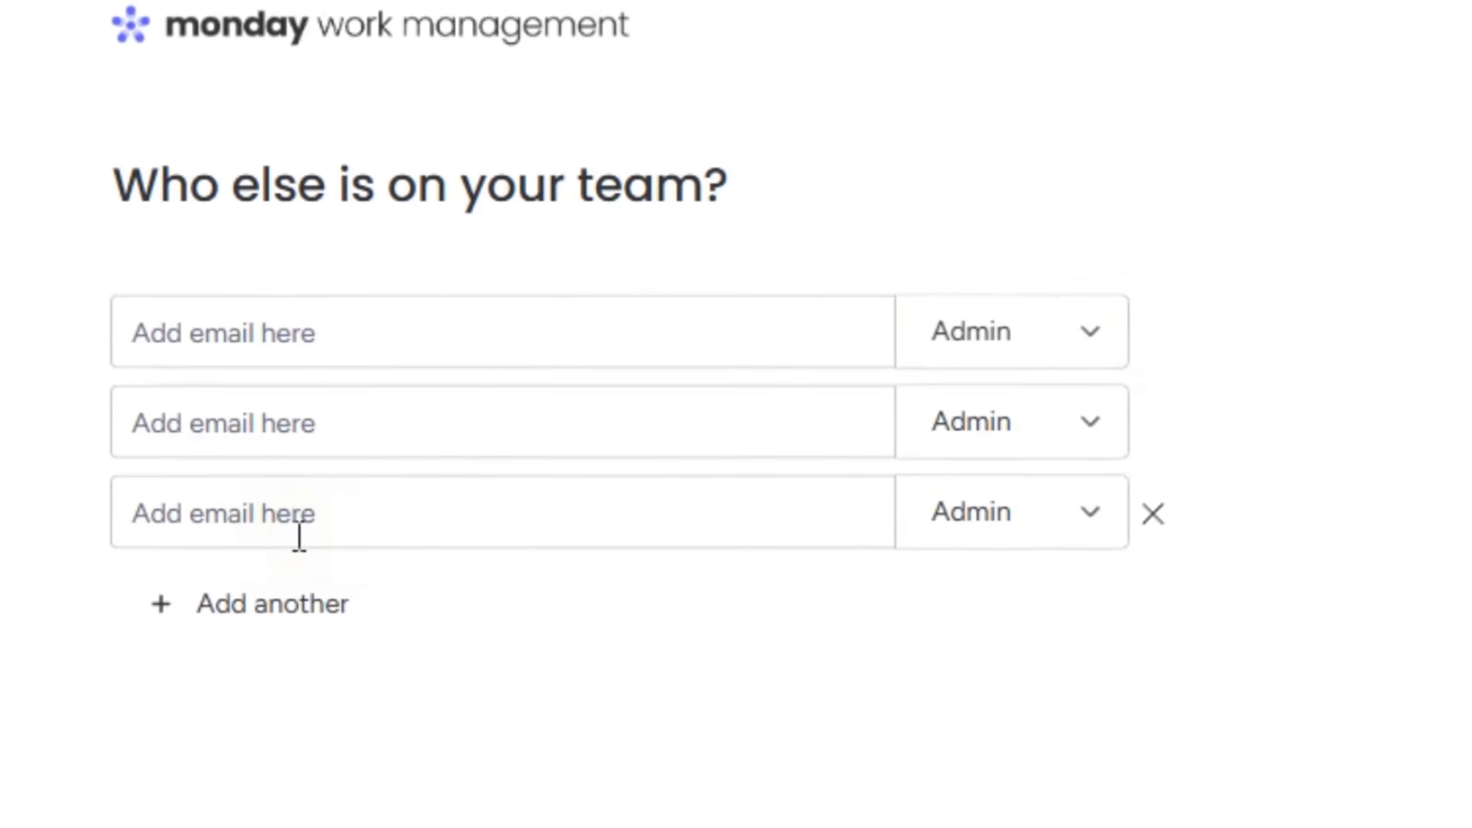
left_click(210, 430)
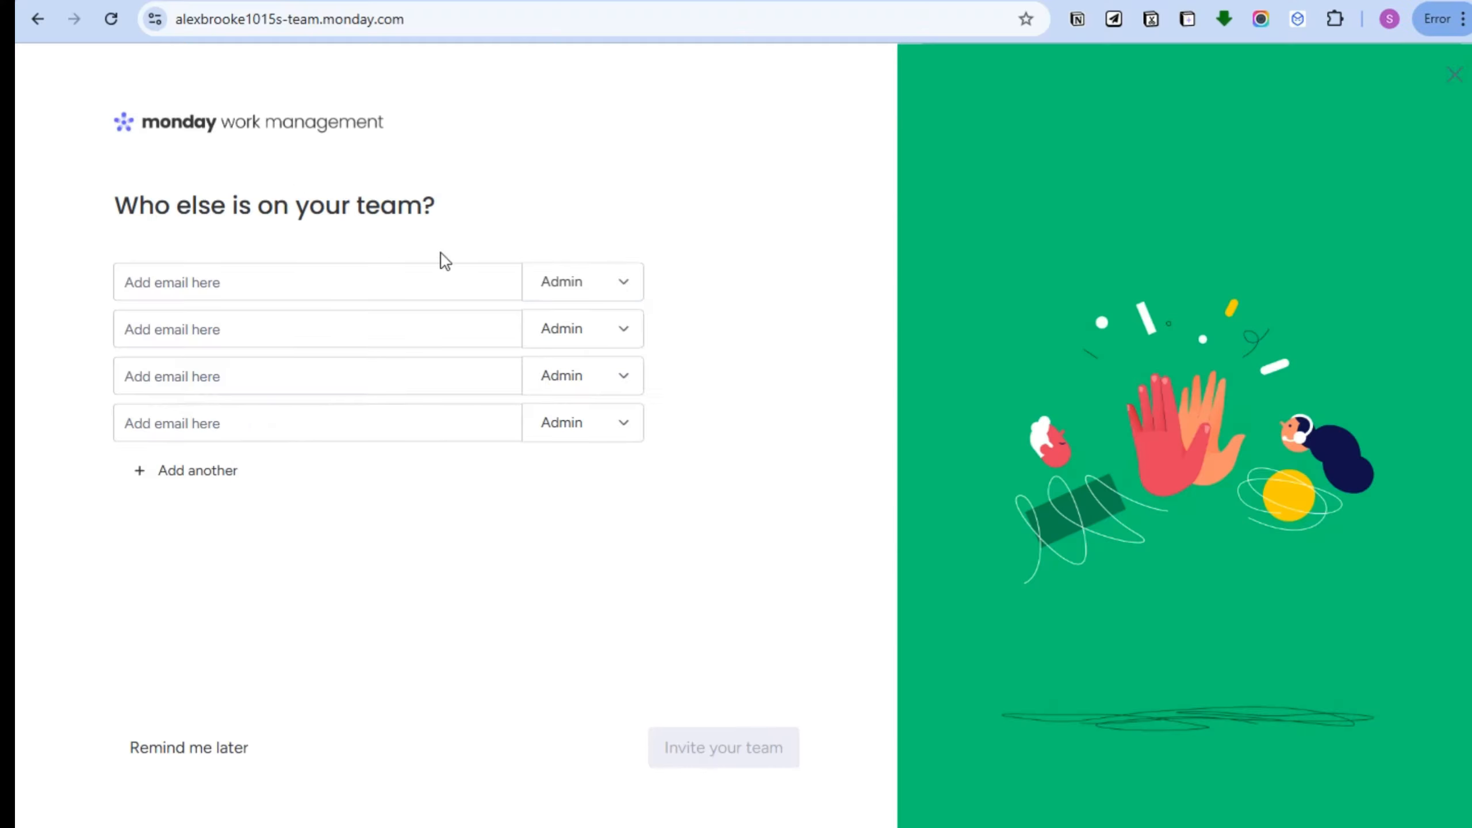
left_click(168, 764)
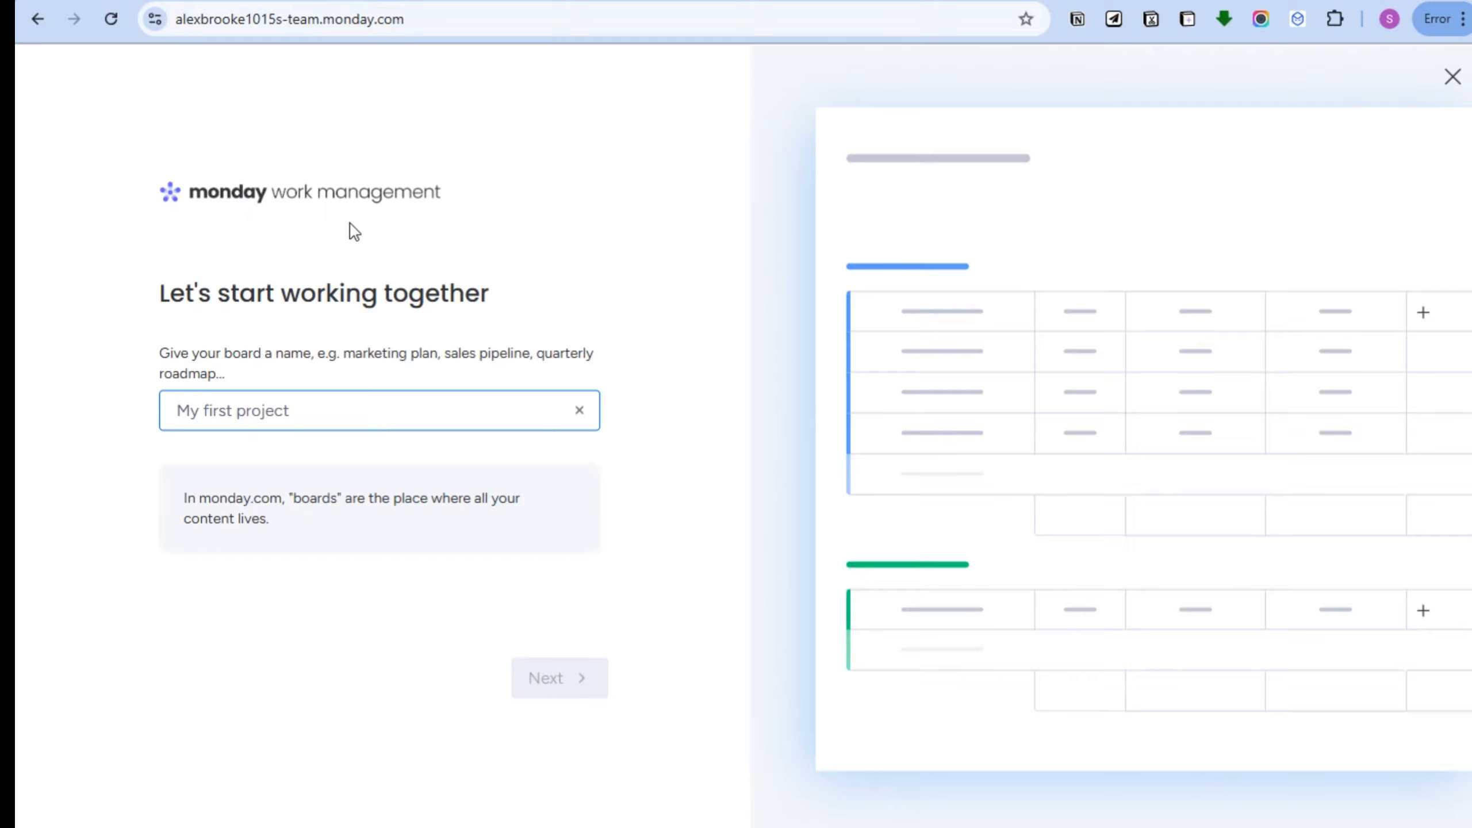
Enter "Year of Adventure: 2024 Travel" with only an opening quotation mark as the new board's name
type("\"Year of Adventure: 2024 Travel Destinat")
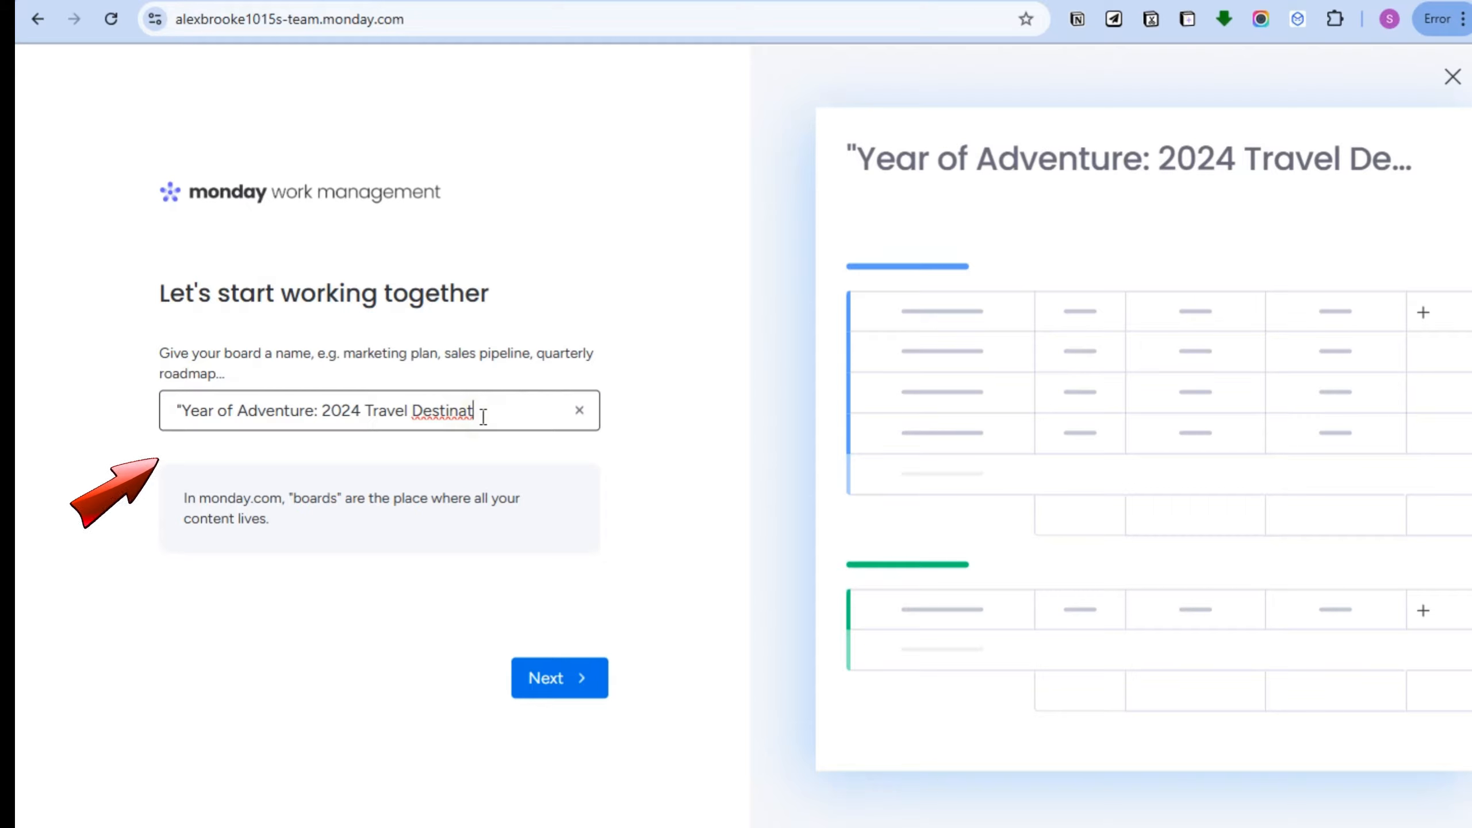
key("BackSpace")
key("BackSpace")
key("BackSpace")
key("BackSpace")
key("BackSpace")
key("BackSpace")
key("BackSpace")
key("BackSpace")
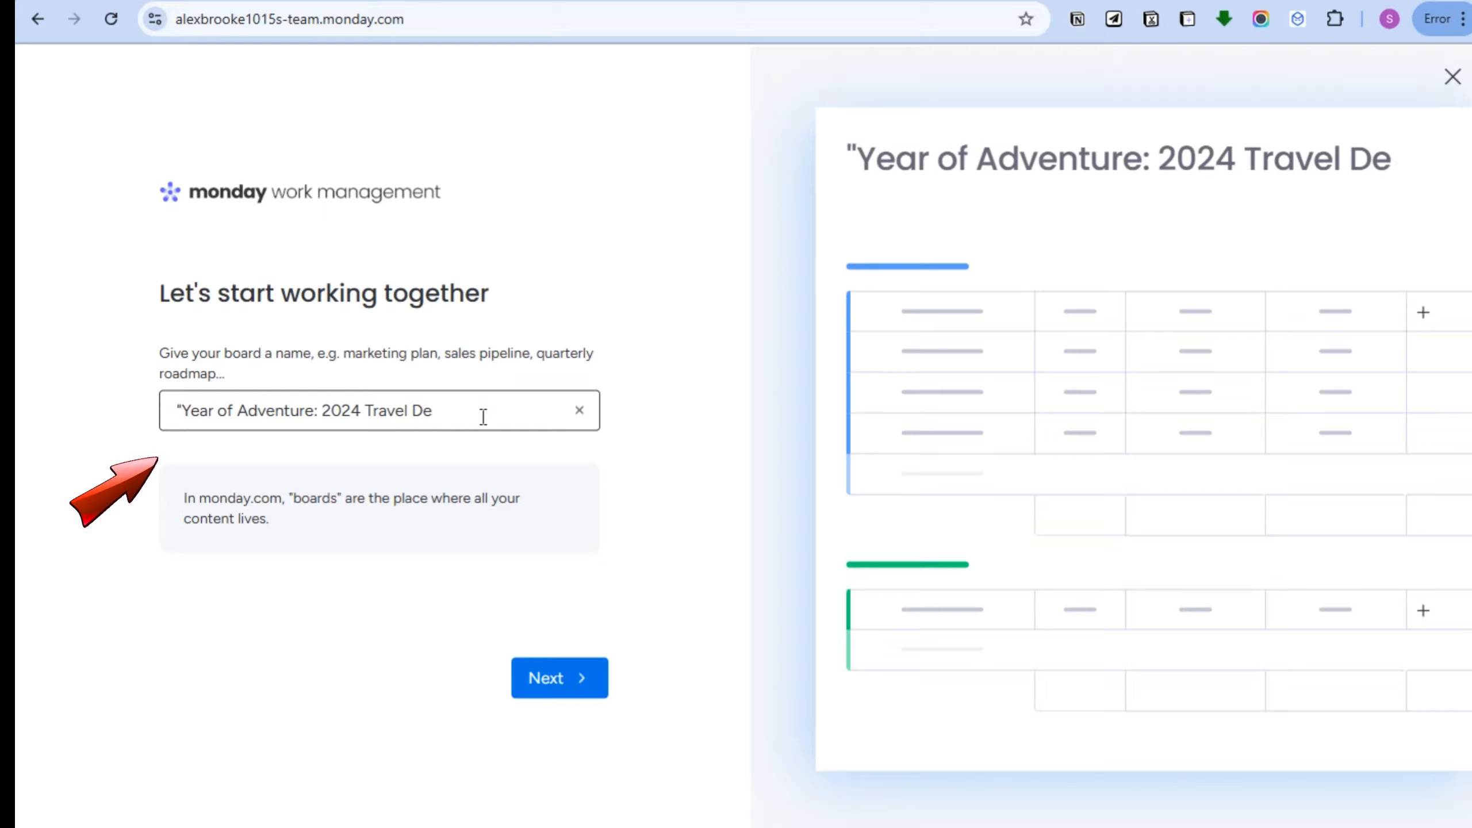
Remove "2024" from the board name
left_click(365, 414)
key("BackSpace")
key("BackSpace")
key("BackSpace")
key("BackSpace")
key("BackSpace")
key("BackSpace")
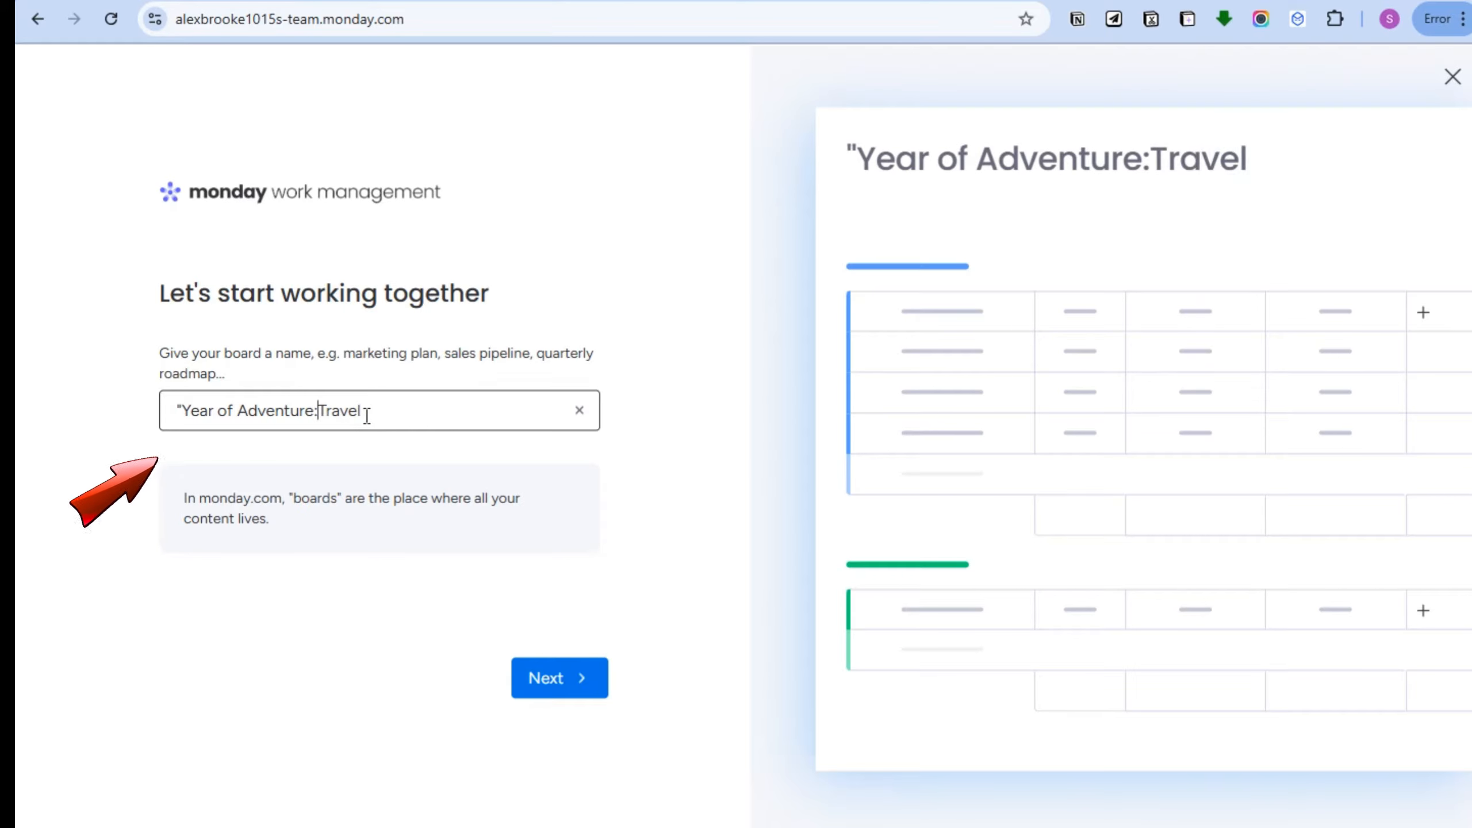
Complete the board name as "Year of Adventure: Travel Destination" without a closing quotation mark and continue the setup
left_click(366, 415)
type("De")
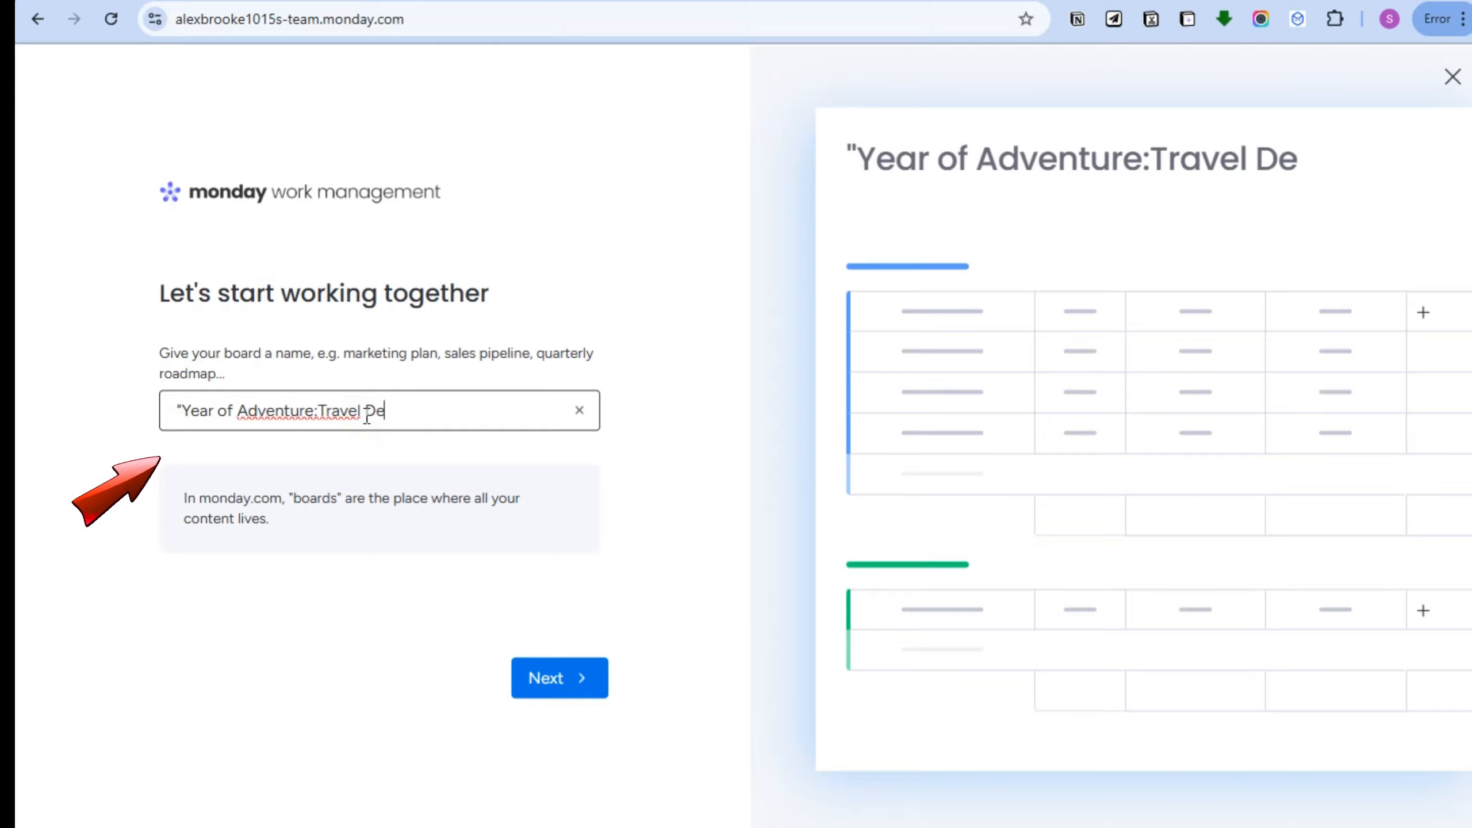
type("stination")
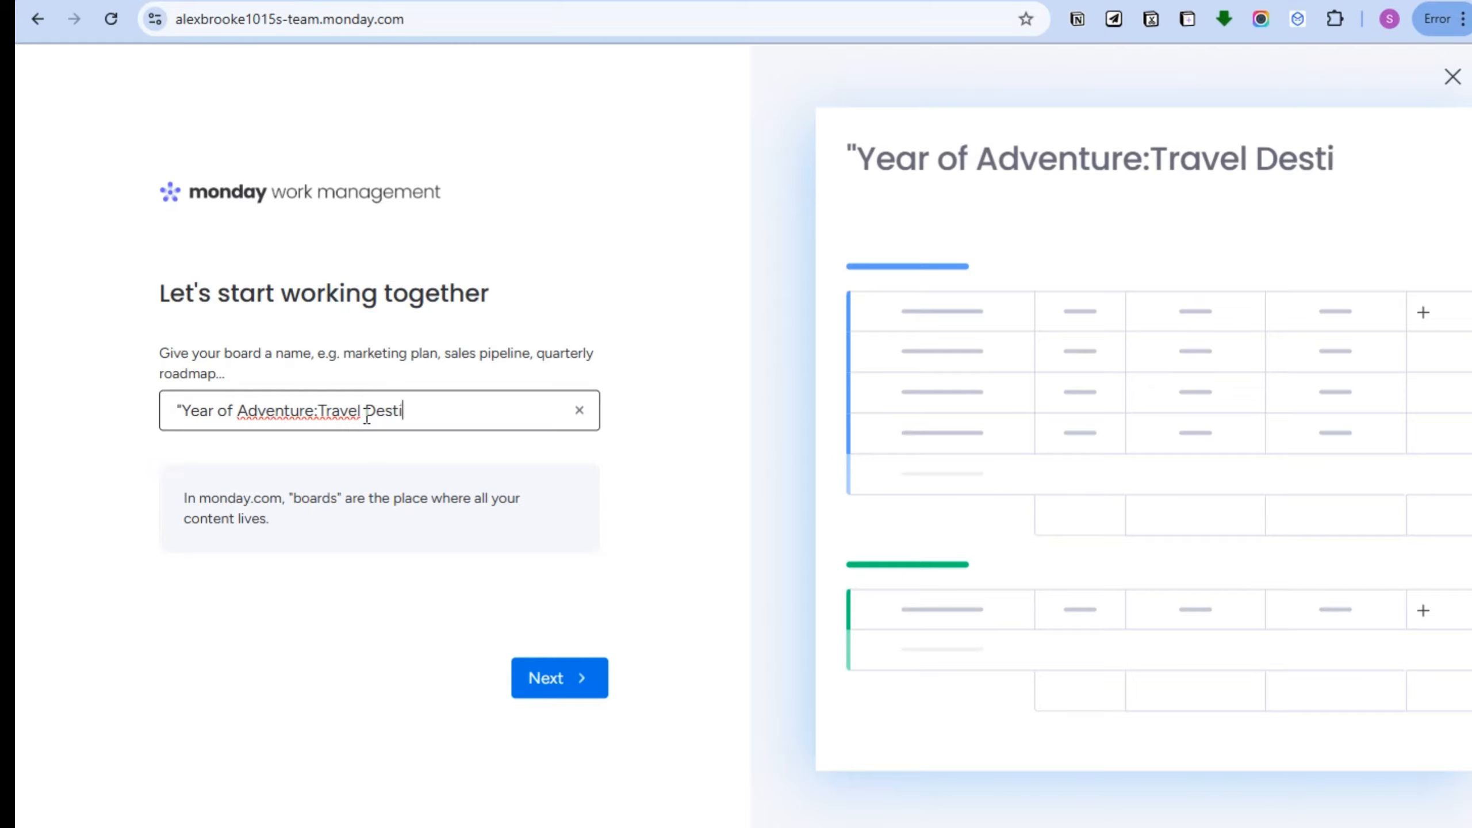
left_click(319, 400)
left_click(585, 688)
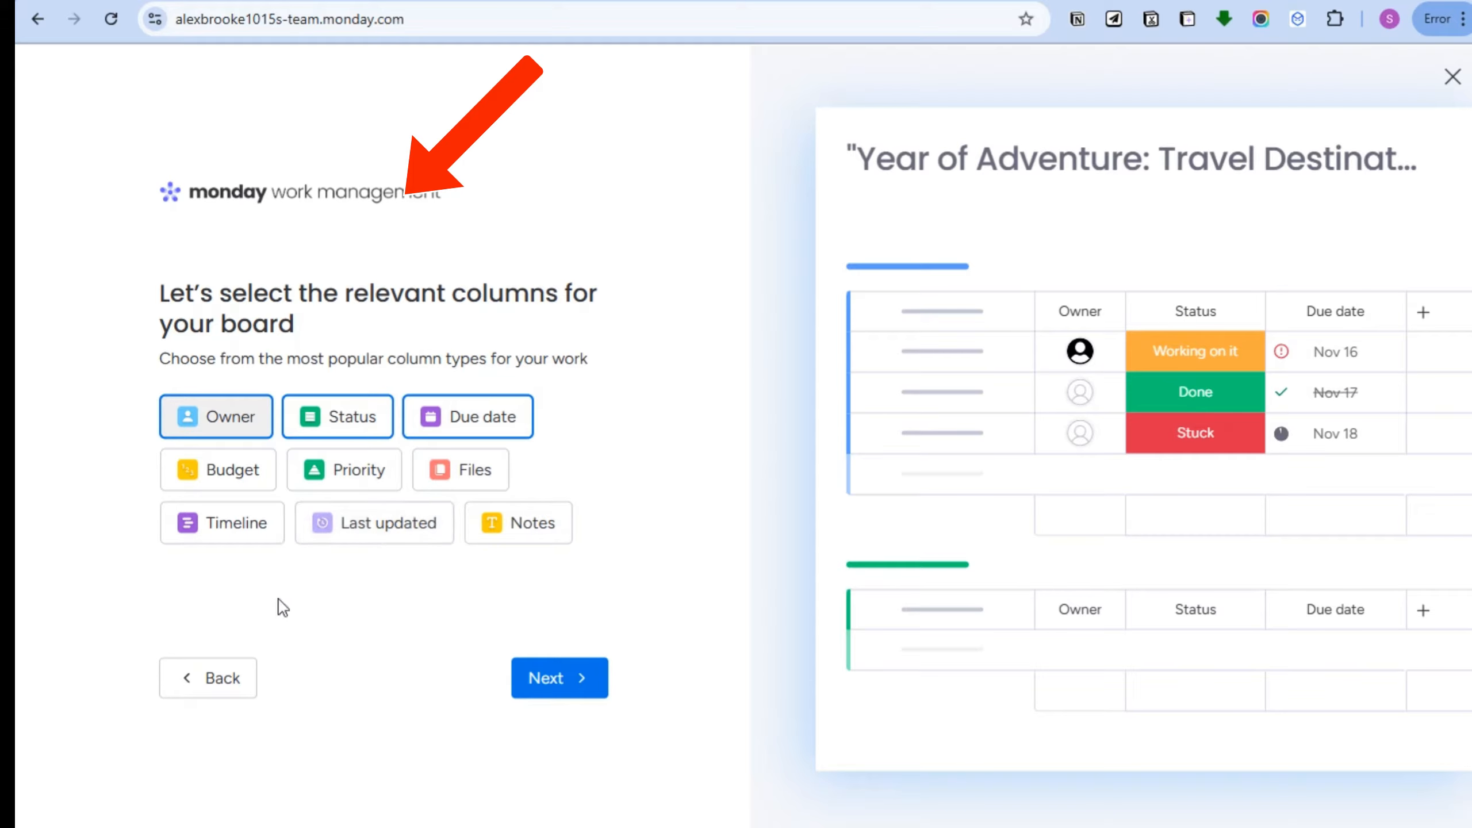
Accept the Owner, Status and Due date columns and add the Tasks by due date widget to the dashboard
left_click(548, 692)
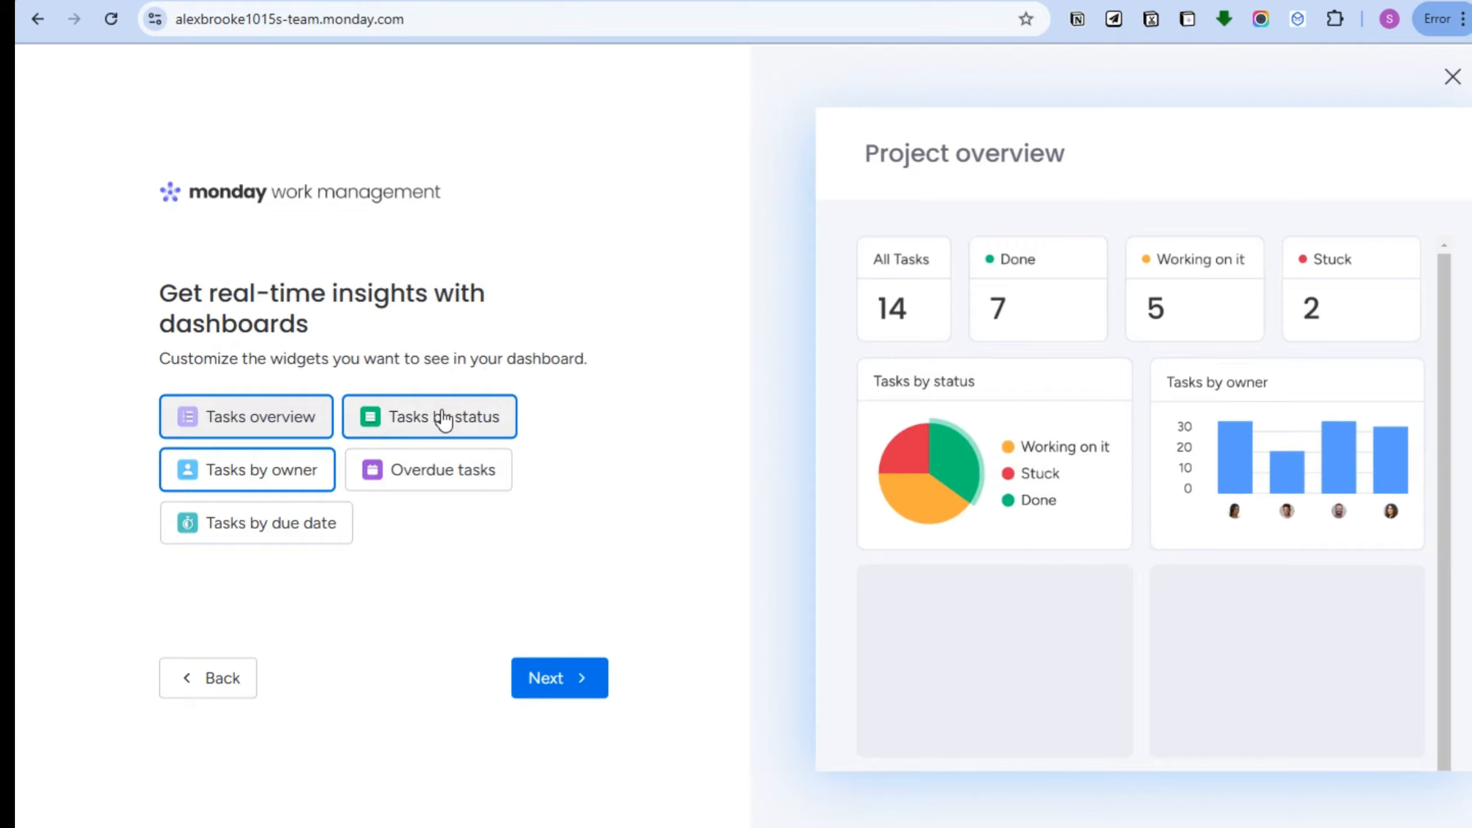
left_click(290, 537)
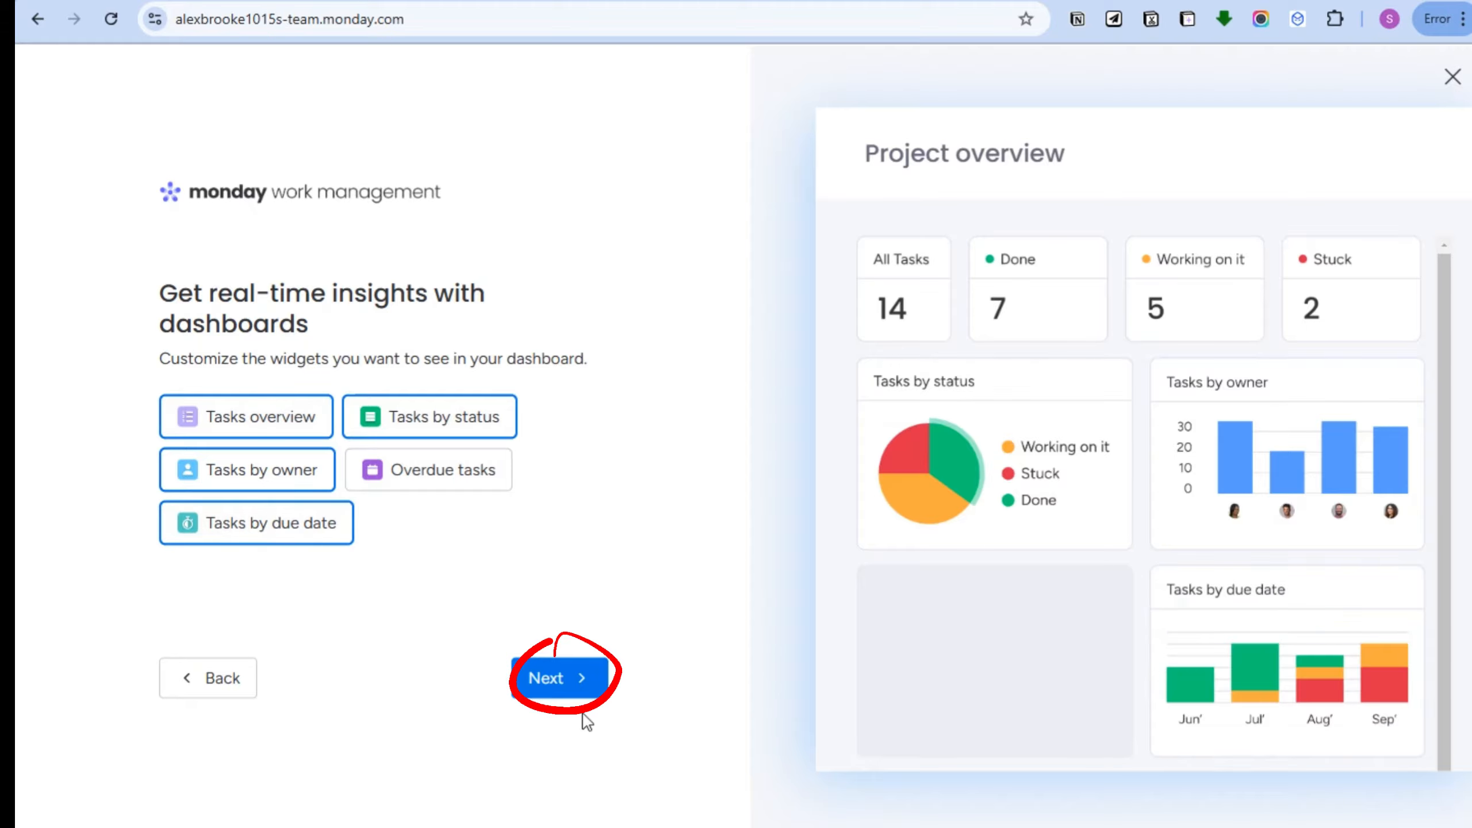
left_click(581, 692)
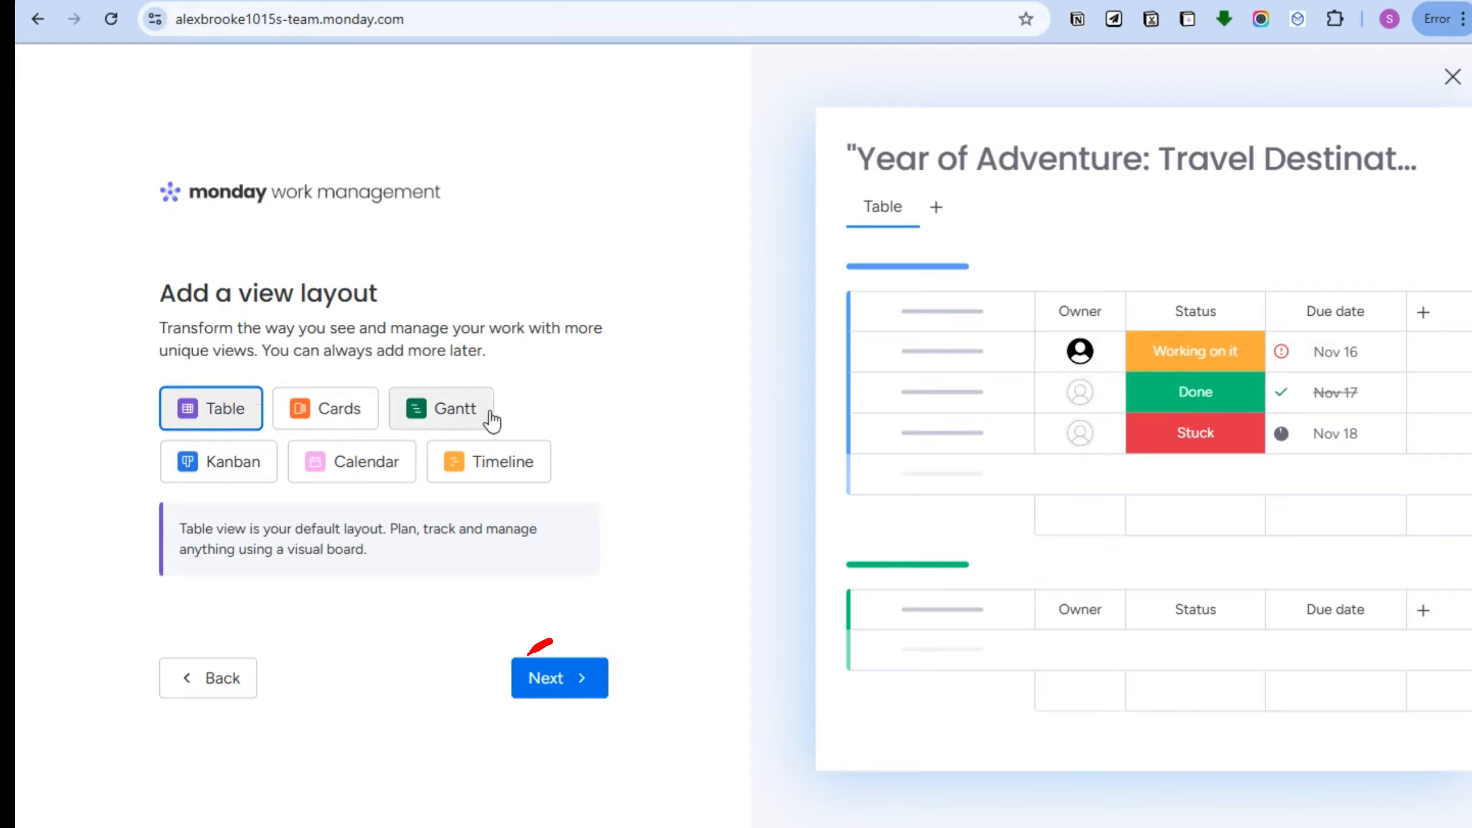
Add the Calendar view layout and finish the board setup with the default names Task 1, Task 2 and Task 3
left_click(394, 480)
left_click(561, 693)
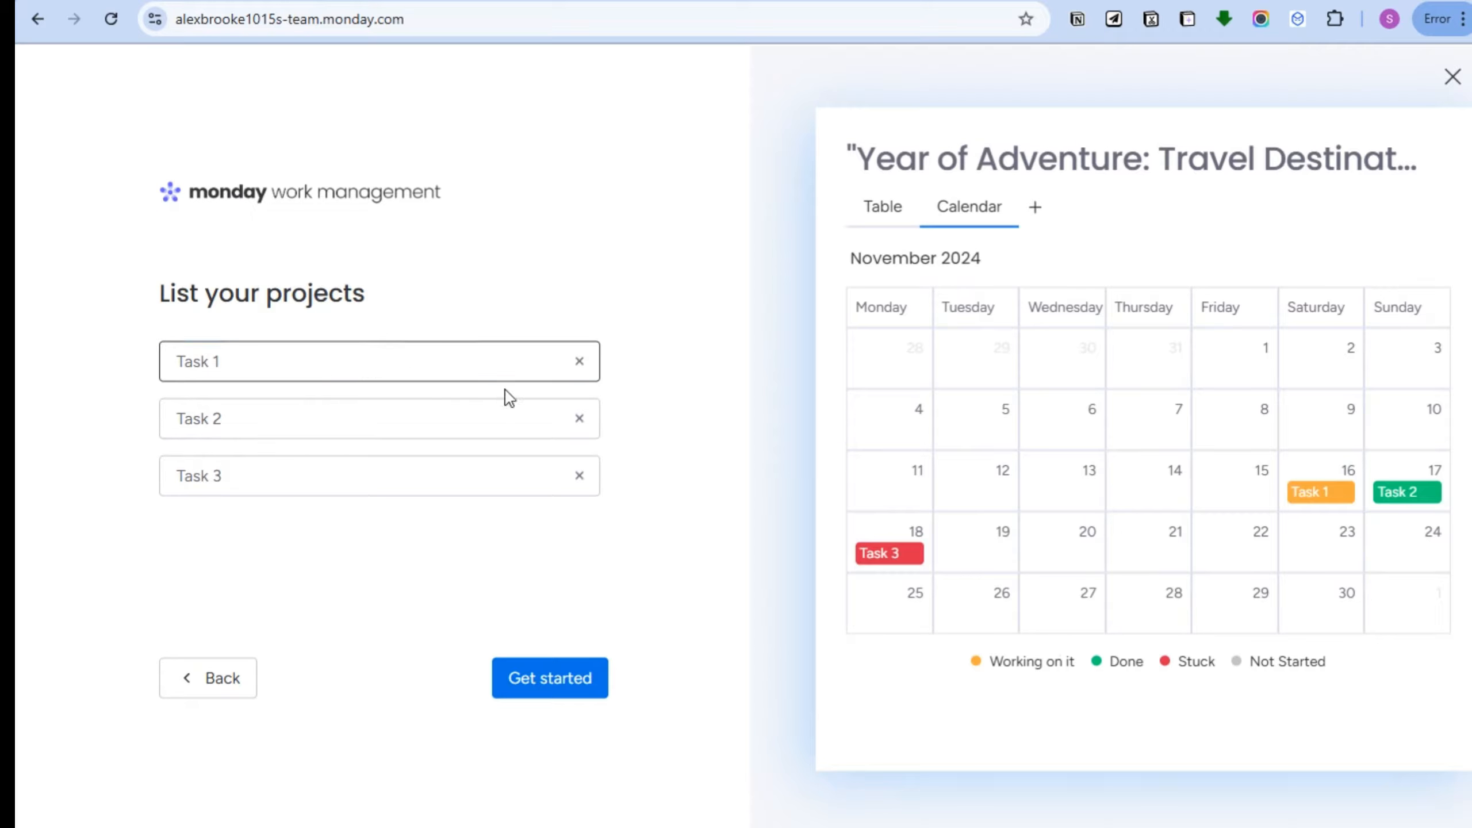
left_click(565, 679)
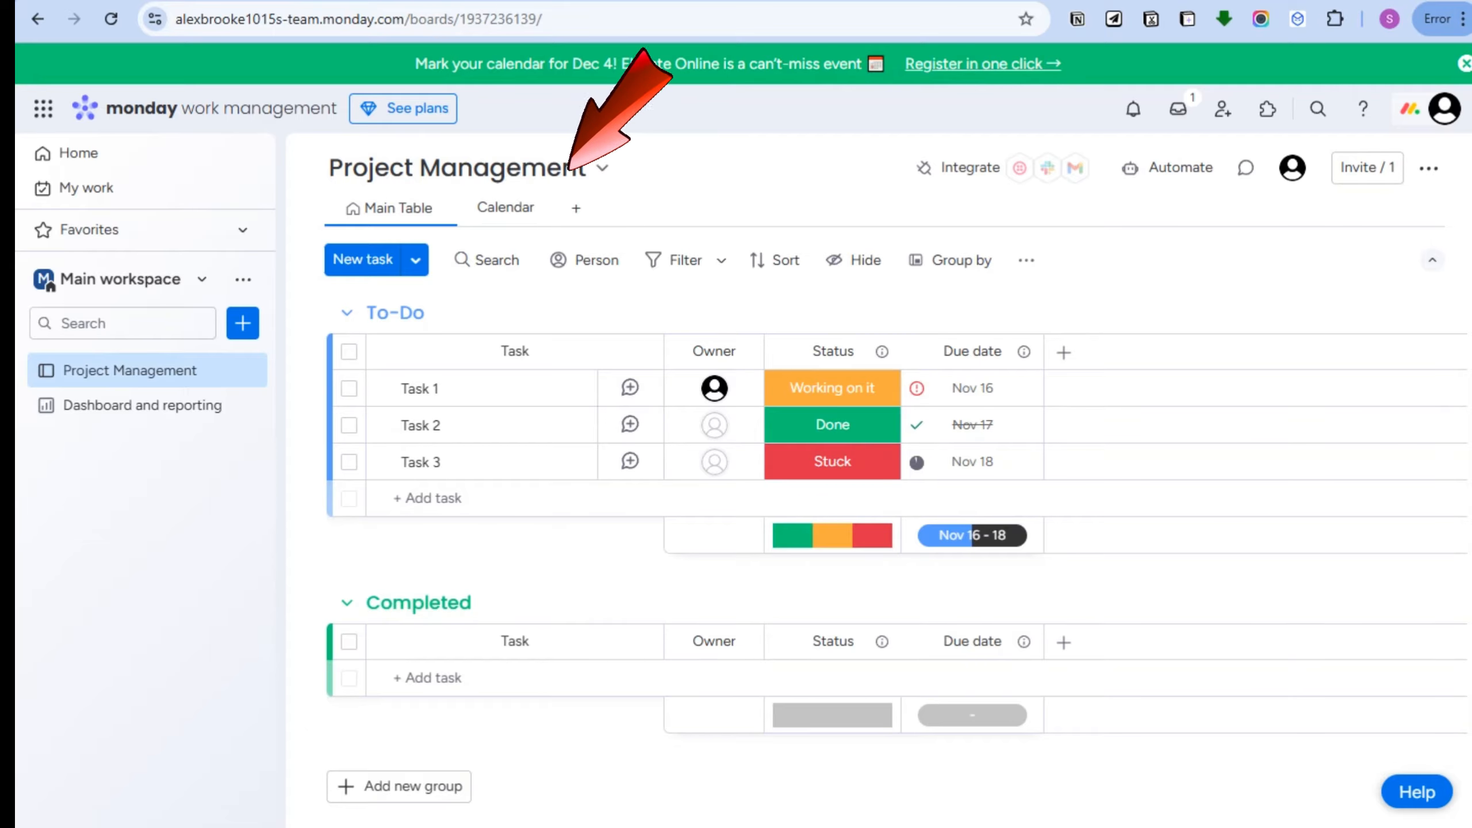
Add a second Calendar view to the Project Management board and return to the first Calendar view
left_click(496, 217)
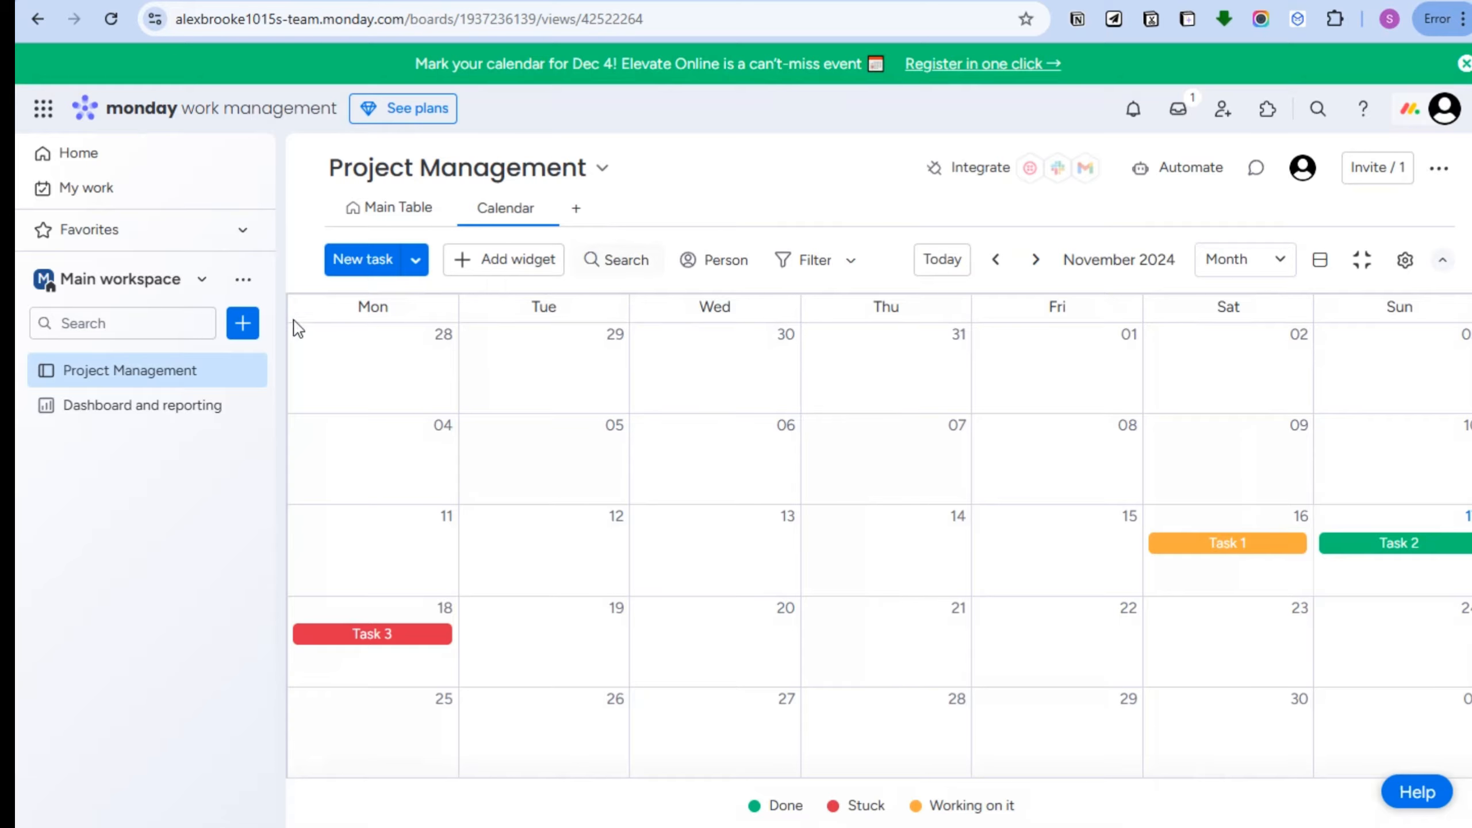
left_click(576, 208)
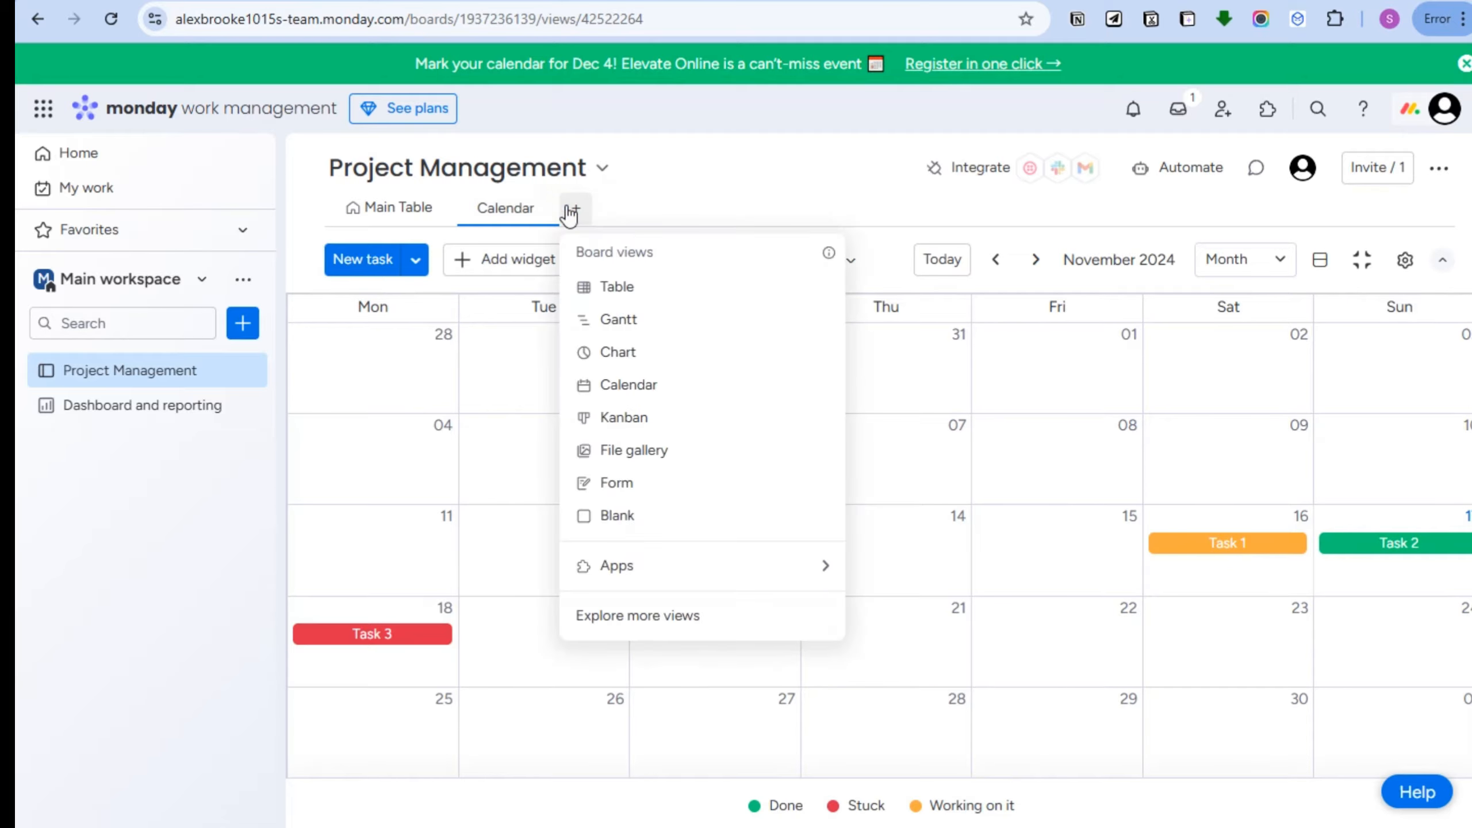
left_click(647, 385)
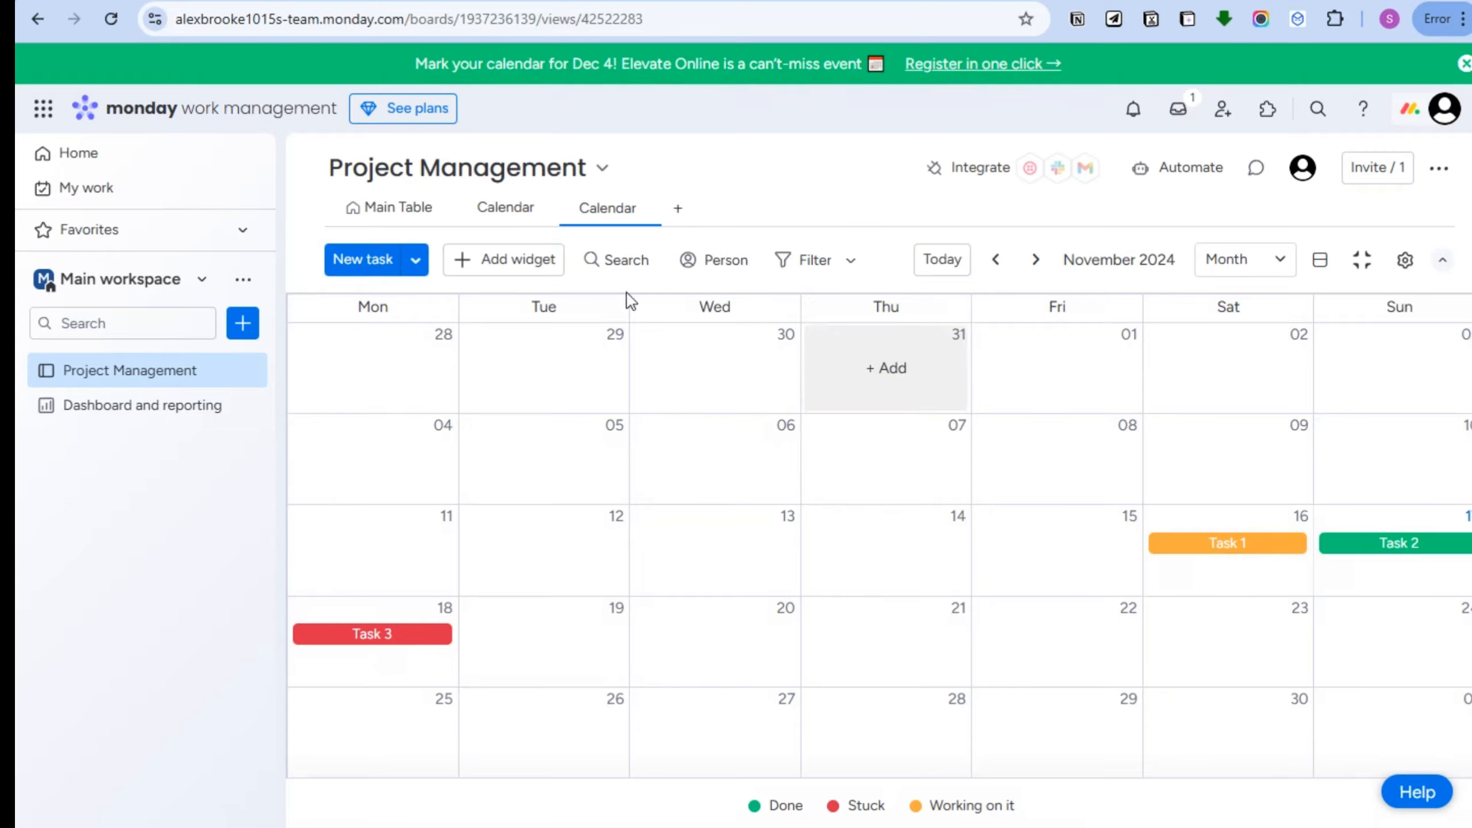
left_click(525, 220)
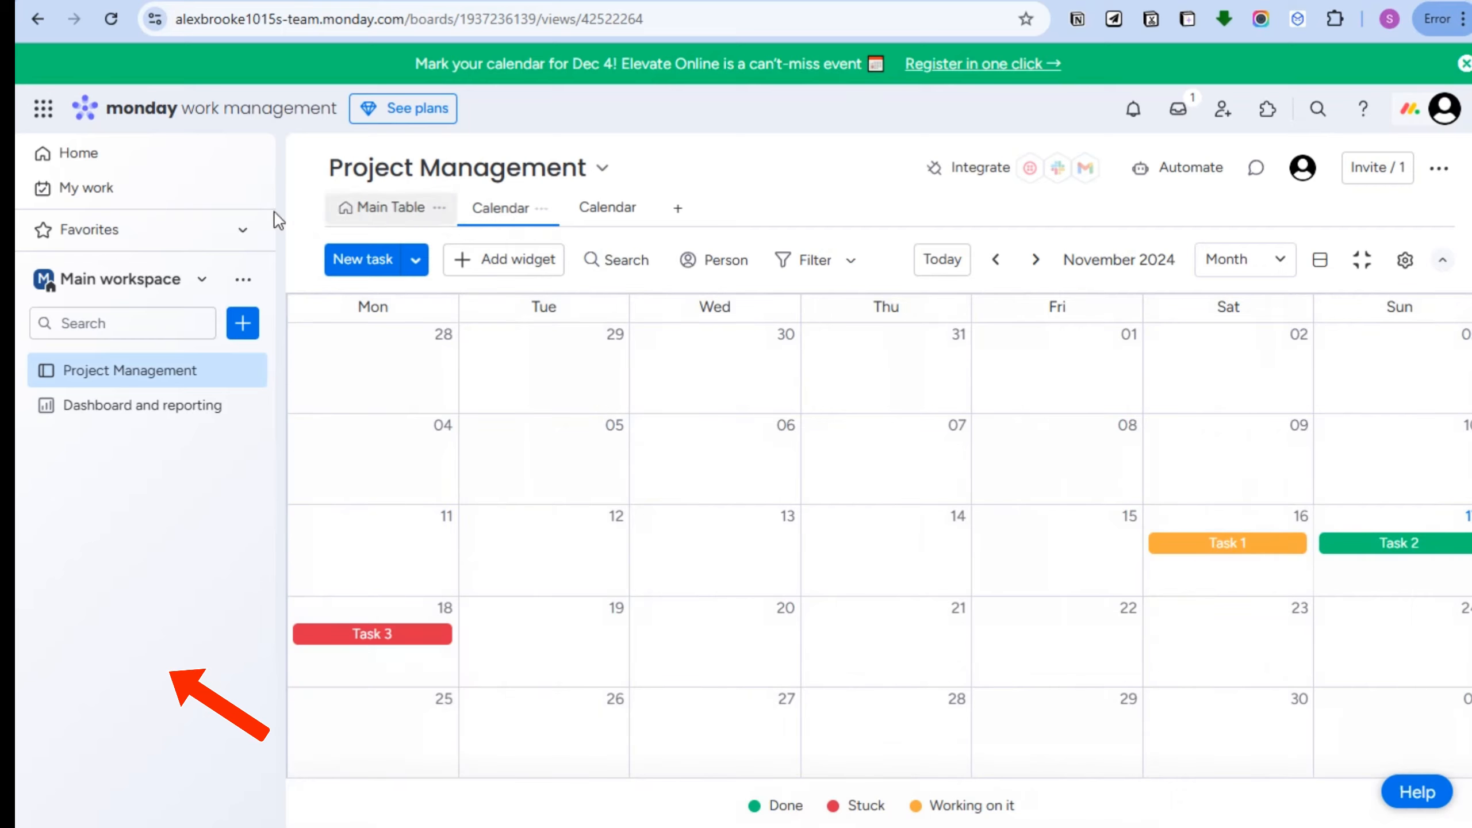
left_click(417, 270)
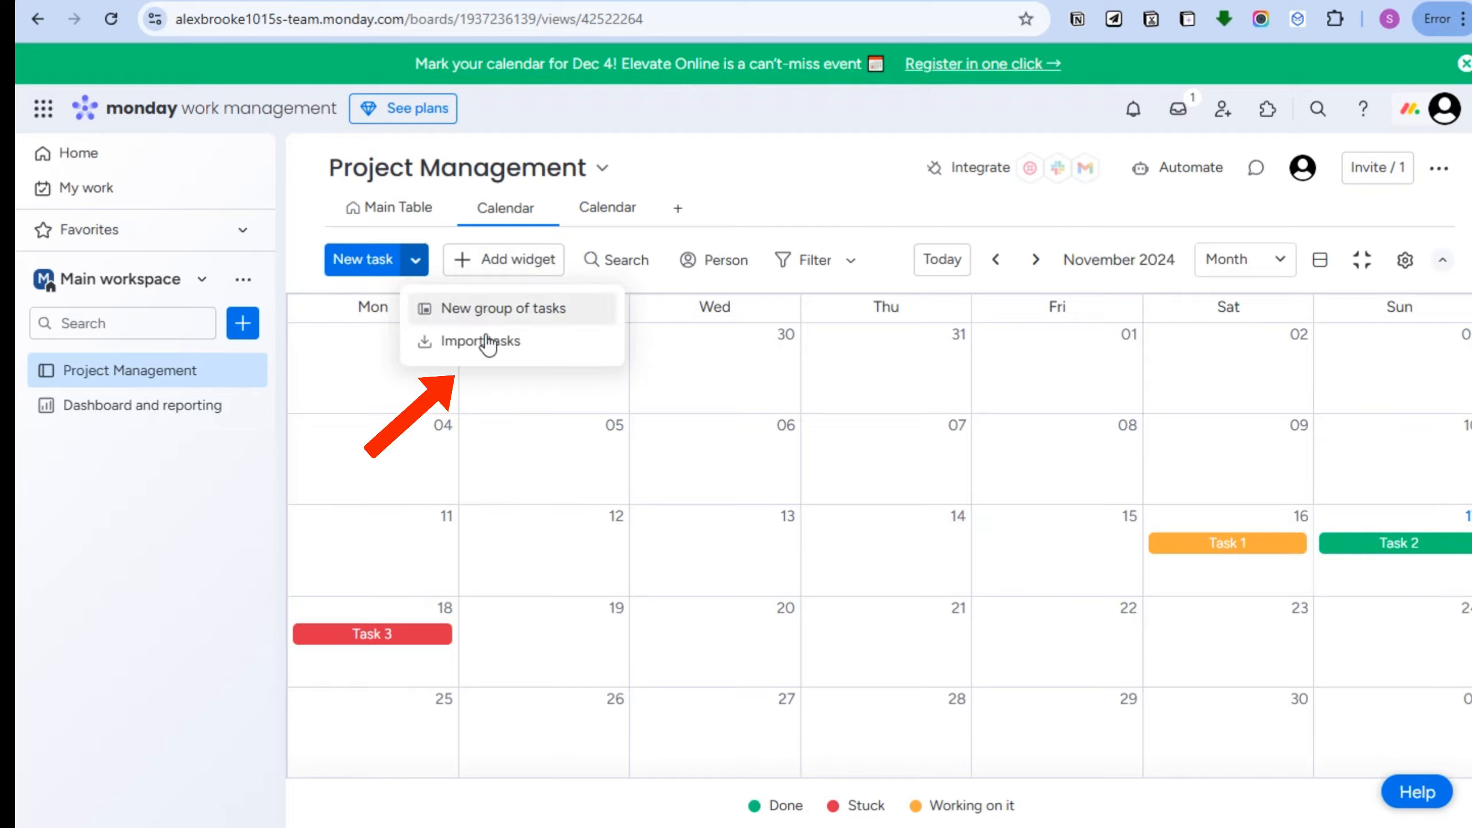
left_click(362, 261)
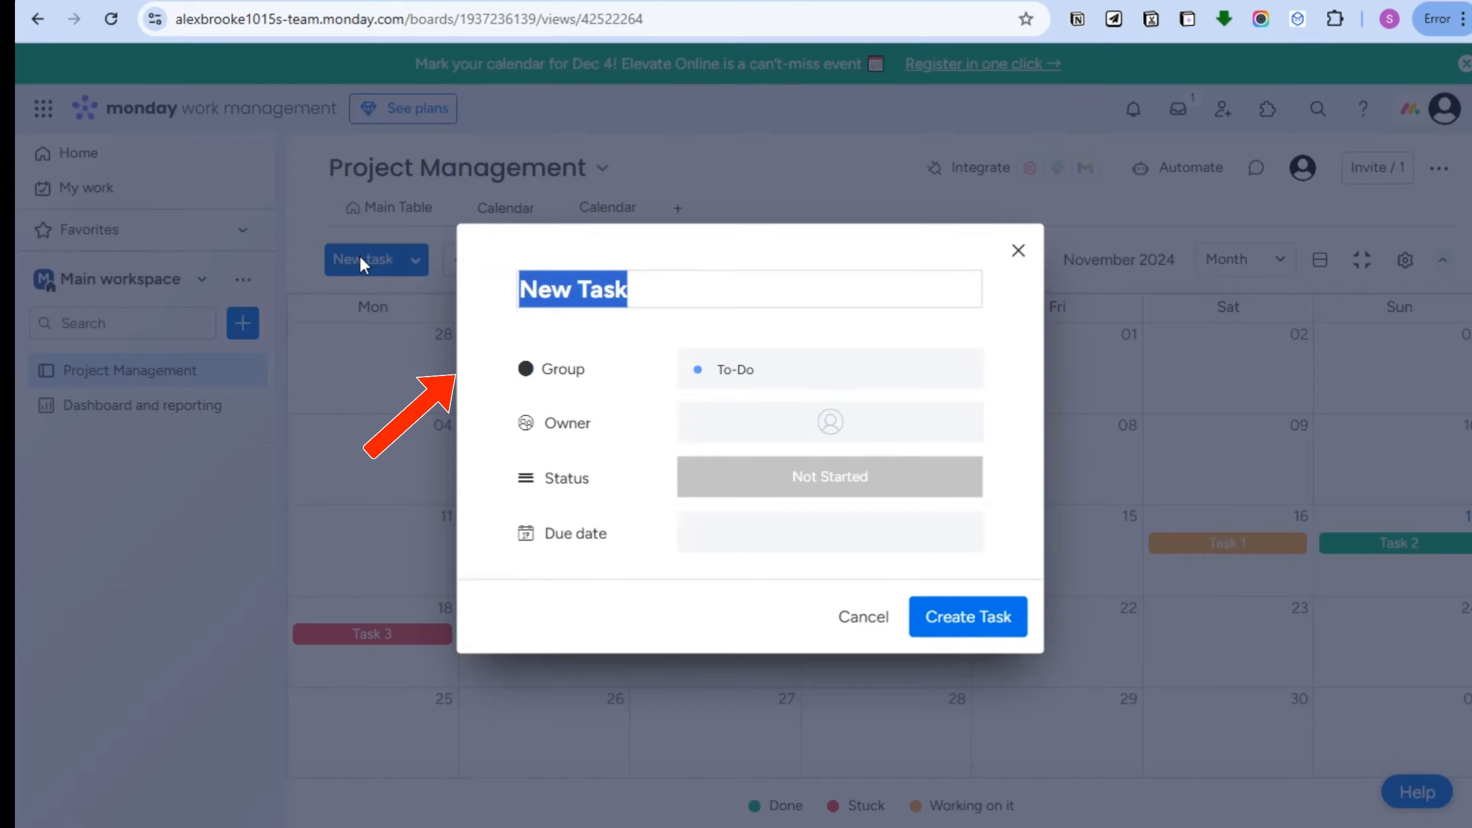
left_click(1016, 253)
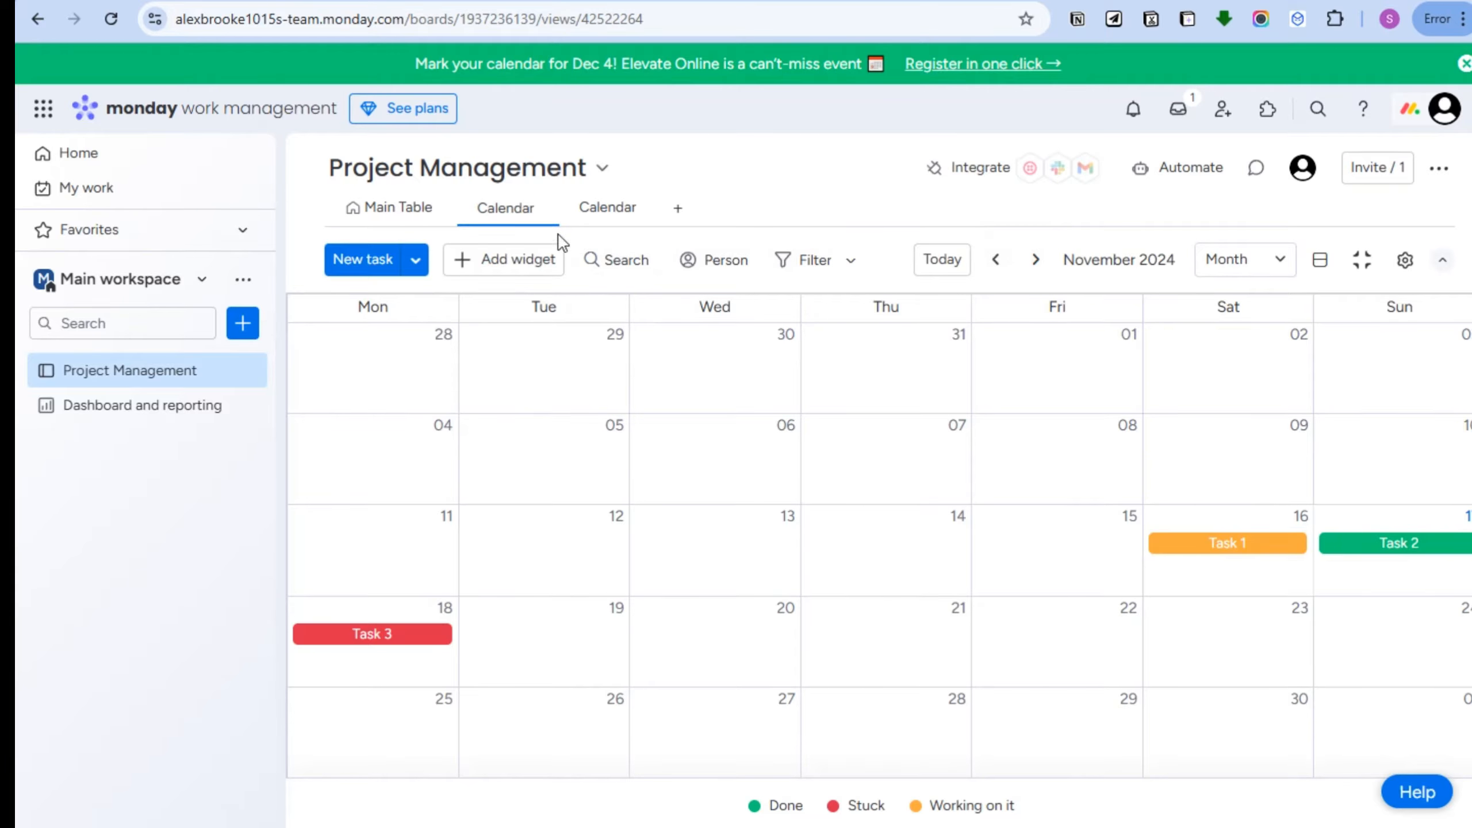
Add a Battery widget to the first Calendar view and open the widget's options
left_click(531, 272)
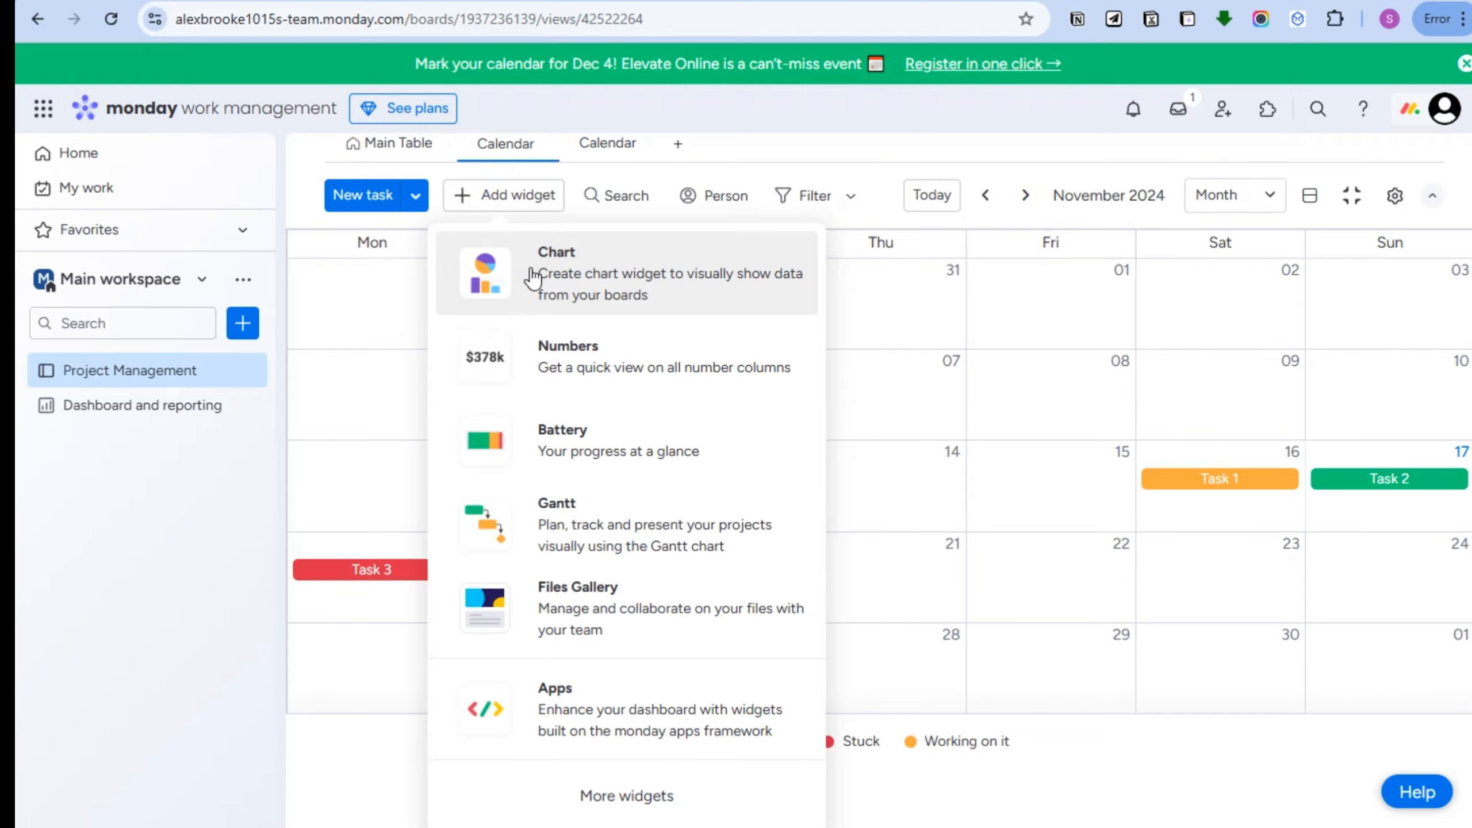
left_click(571, 441)
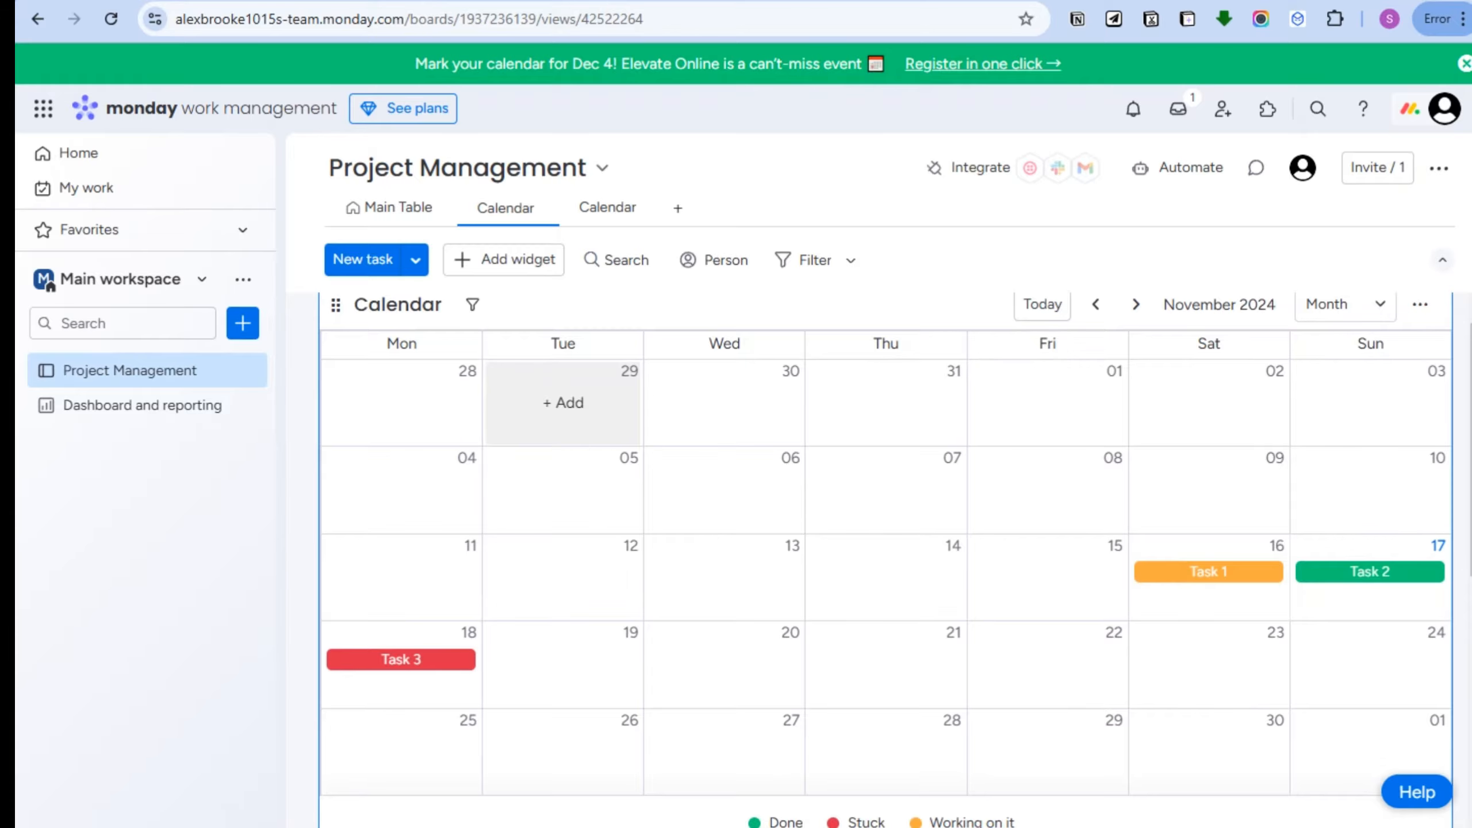
scroll(577, 570, "down", 8)
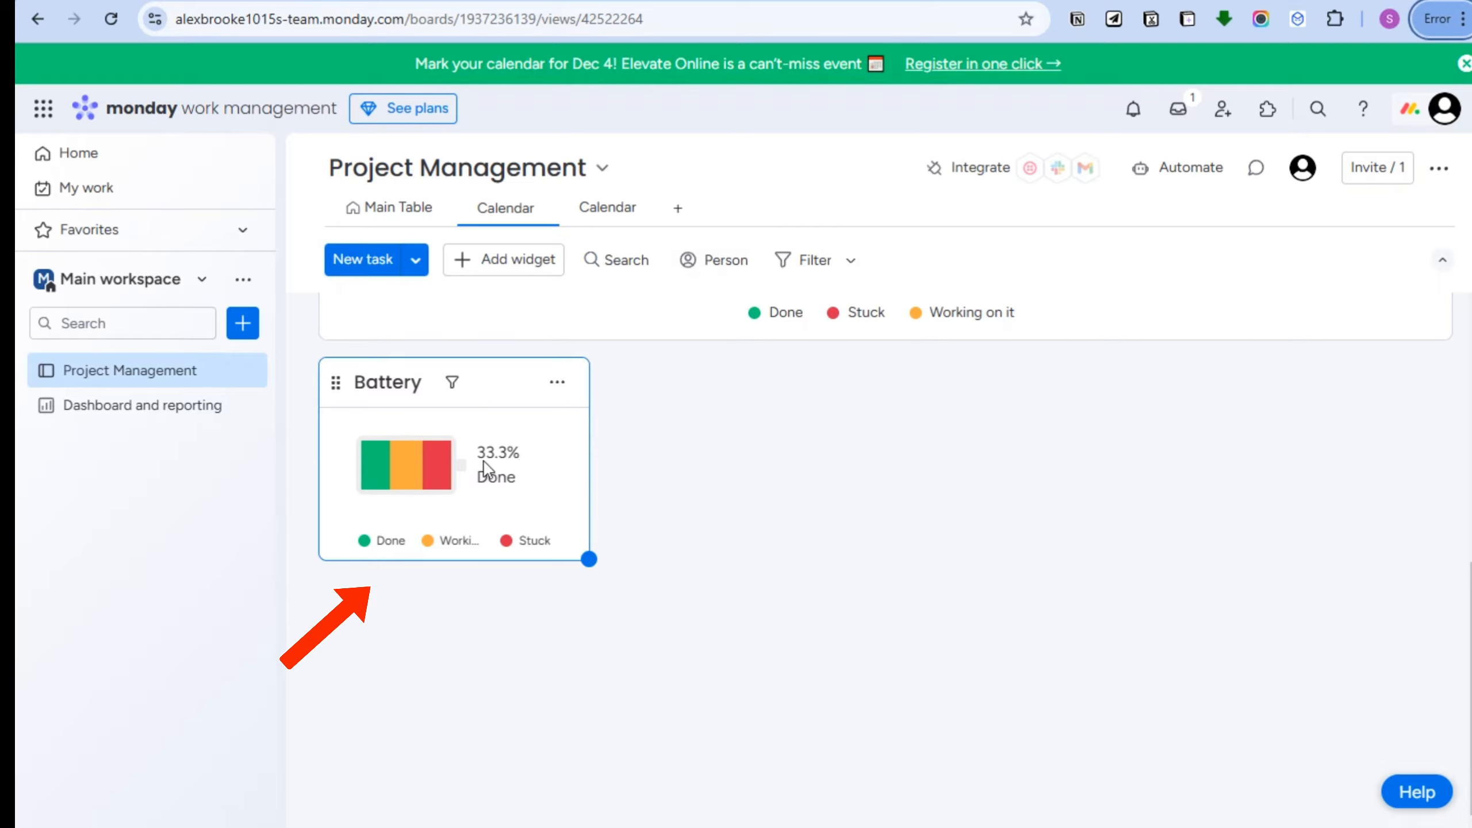
left_click(557, 383)
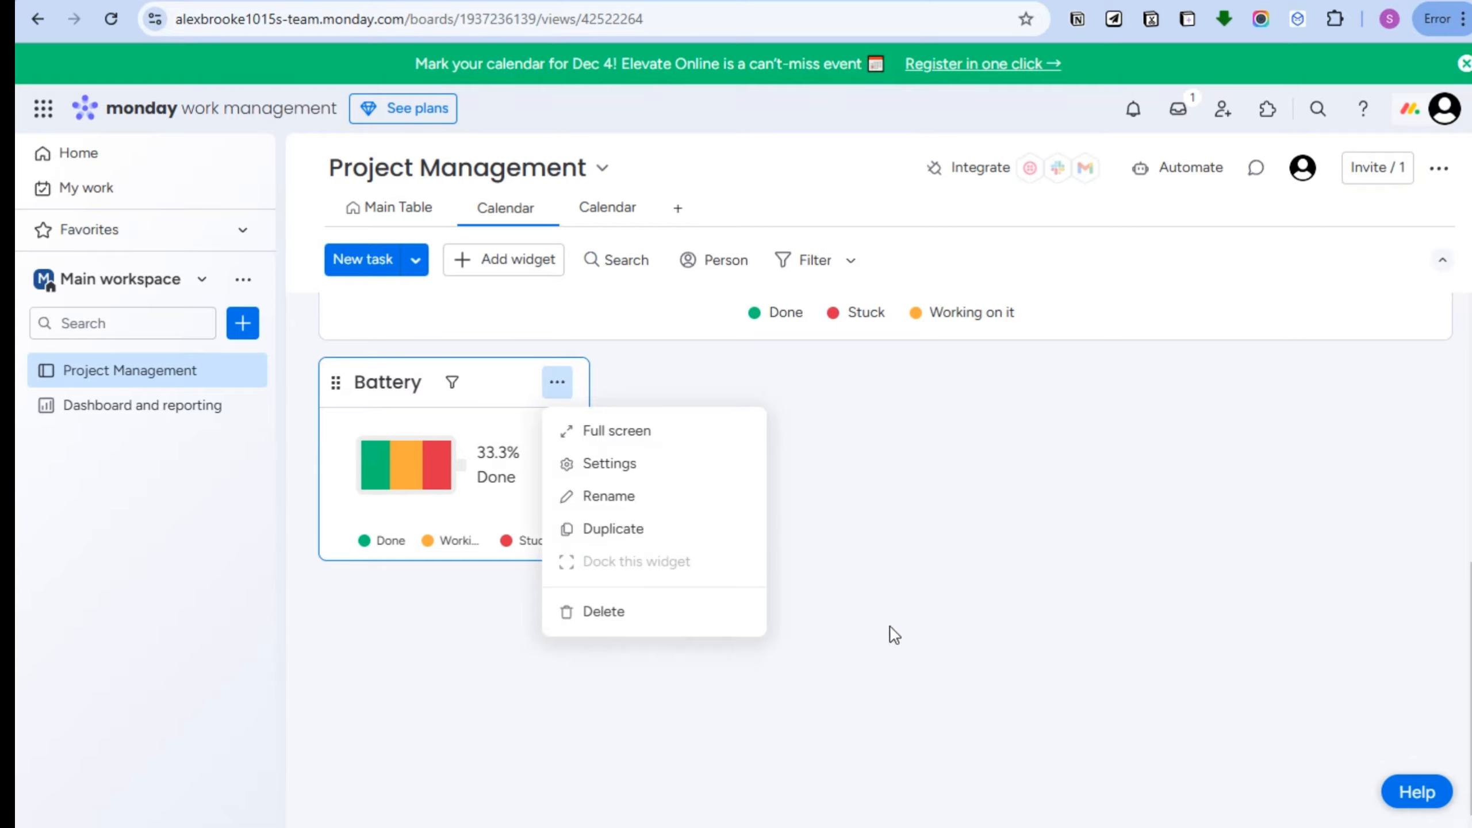
Examine the first Calendar view's search field, person filter and quick filter options
scroll(710, 398, "up", 10)
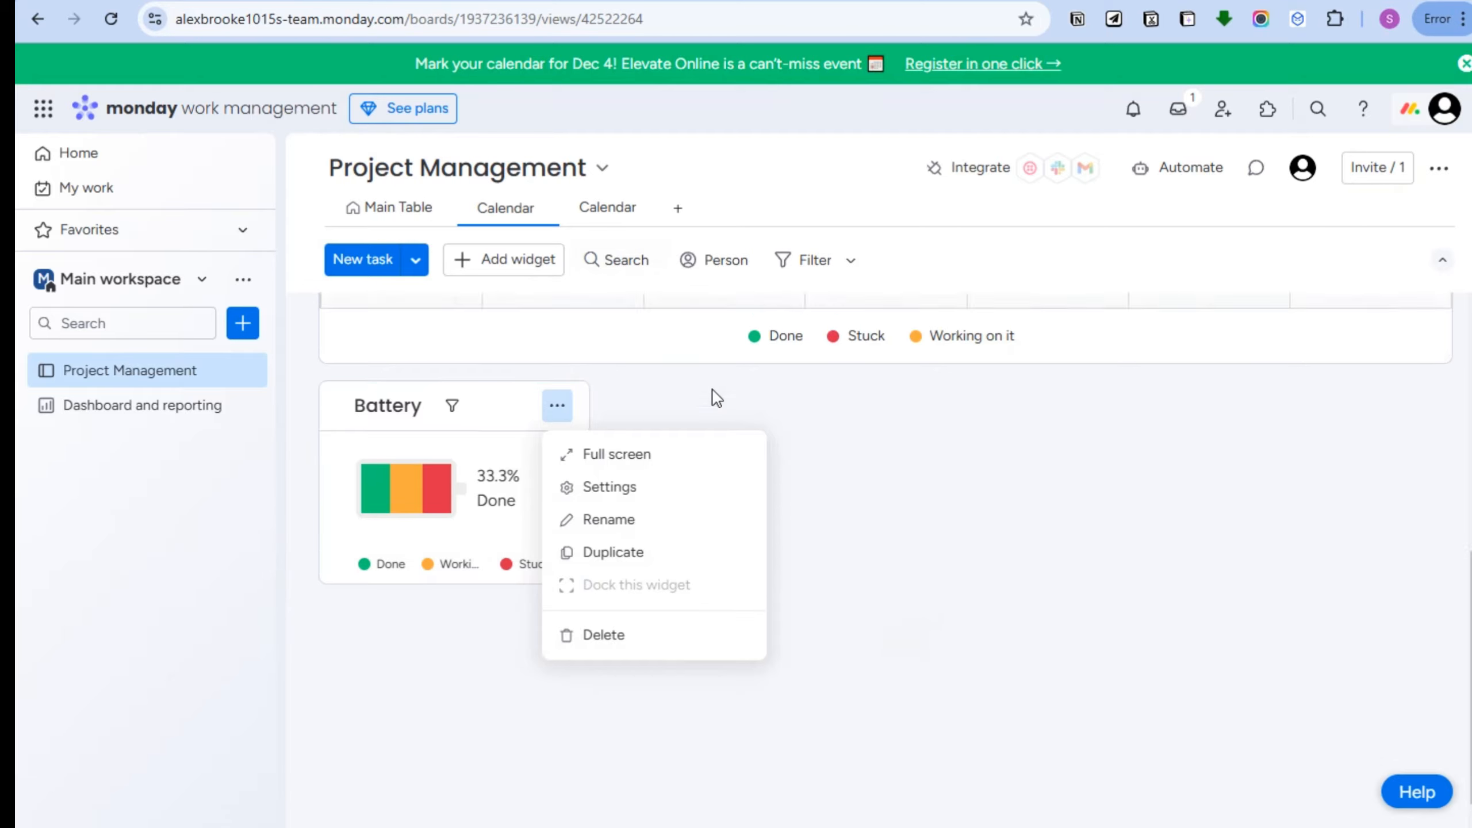
left_click(636, 260)
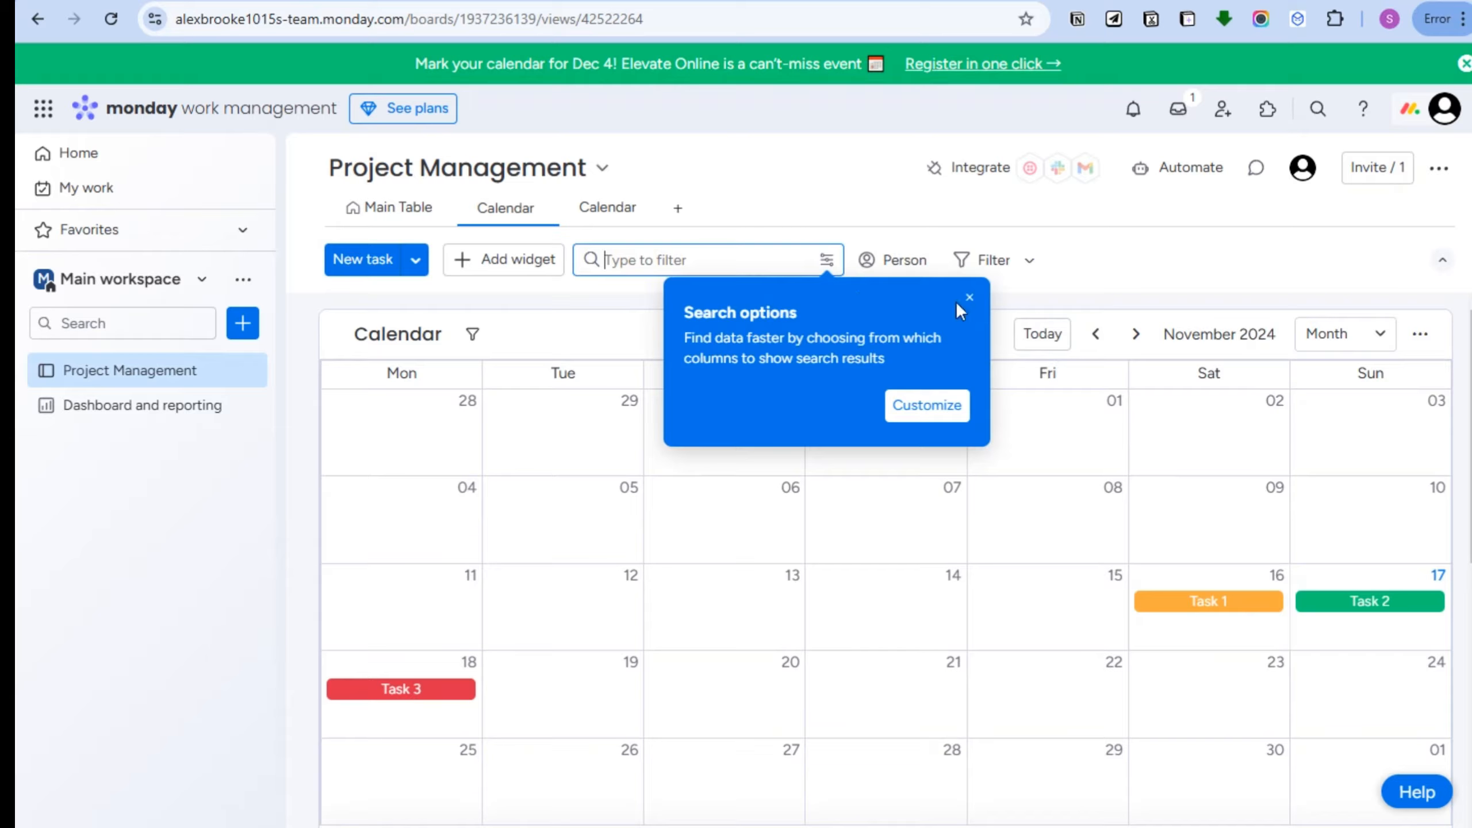
left_click(968, 298)
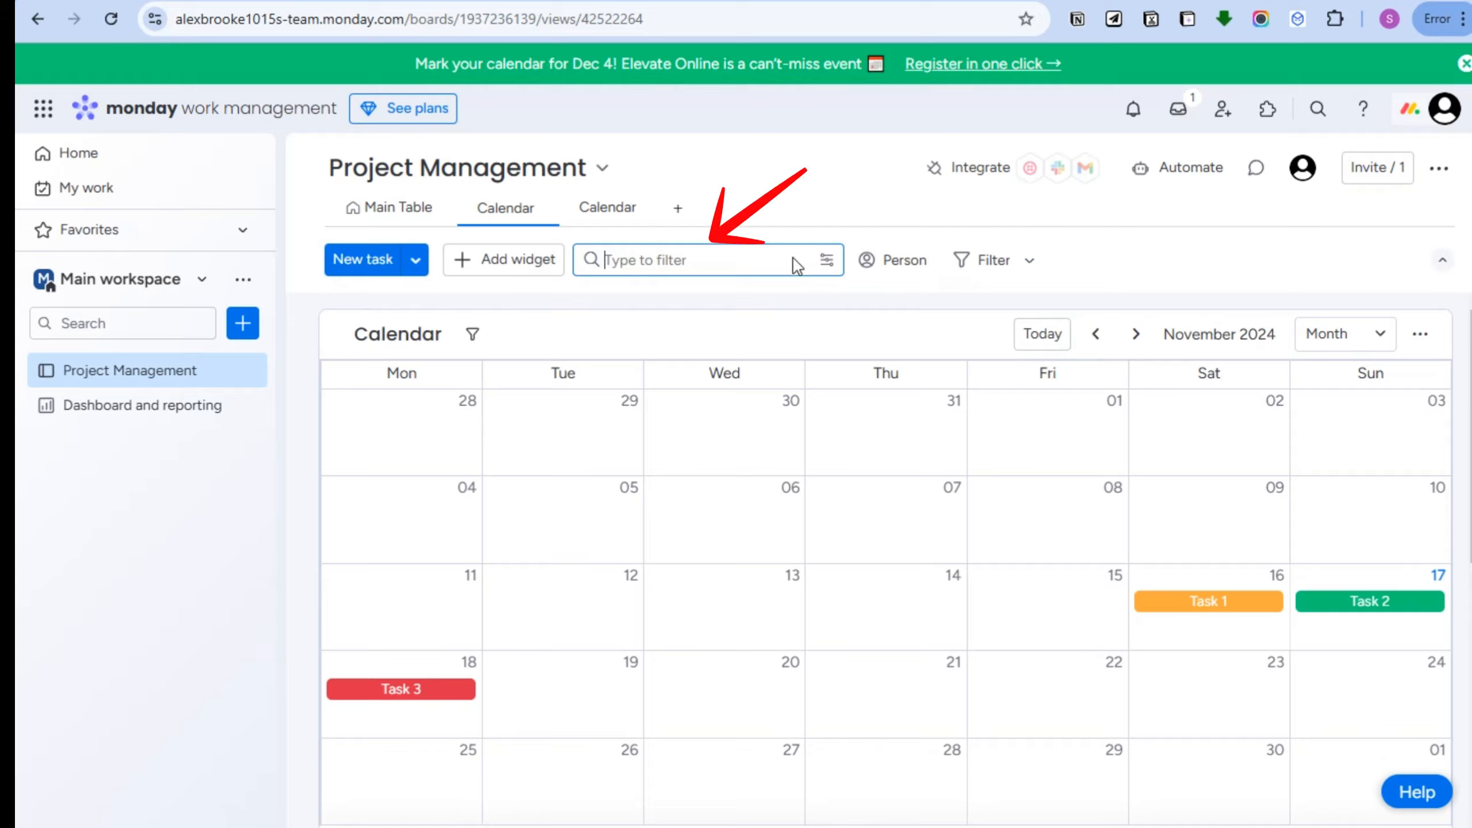
left_click(1063, 266)
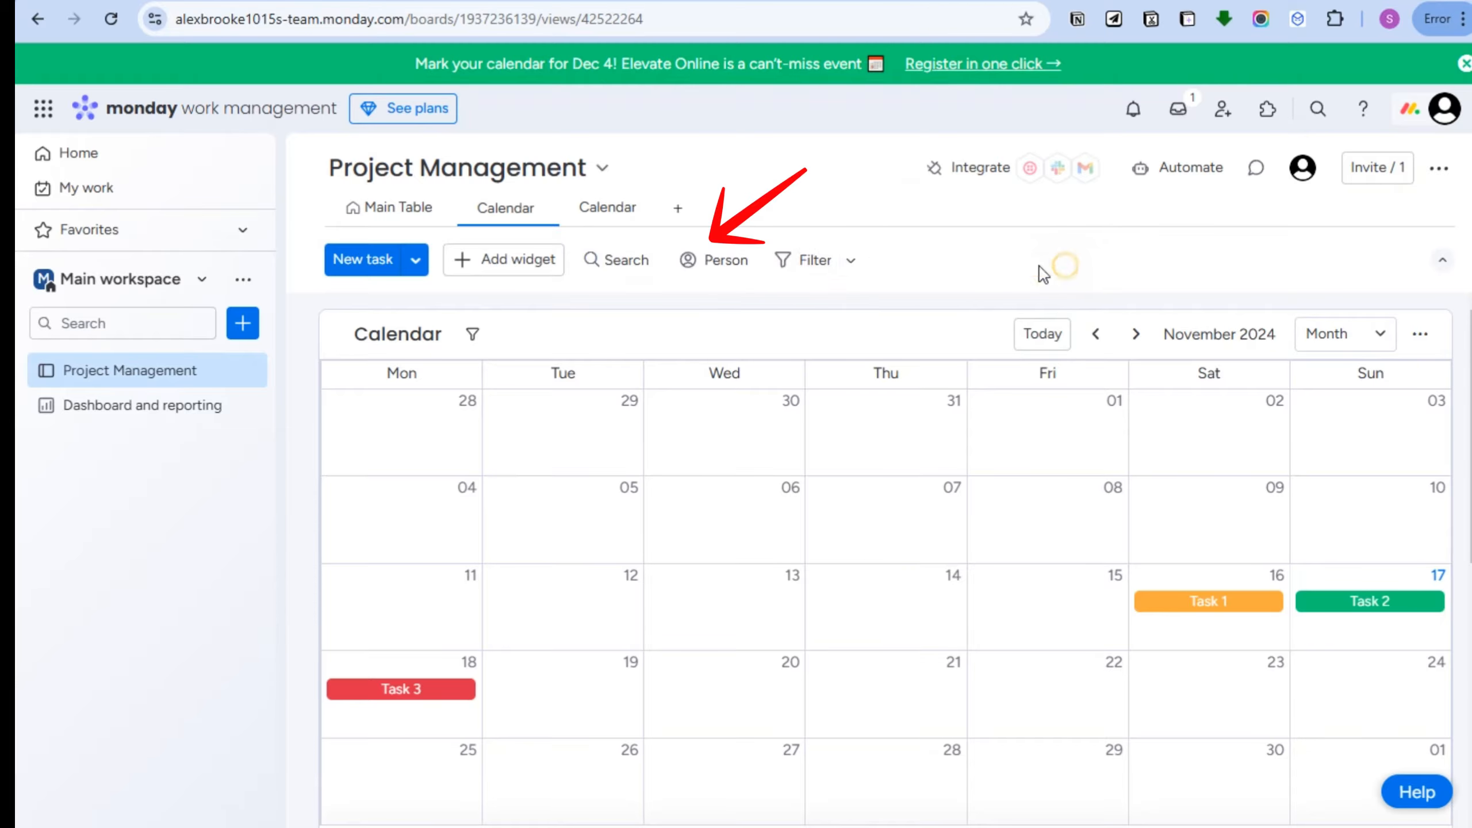
left_click(707, 269)
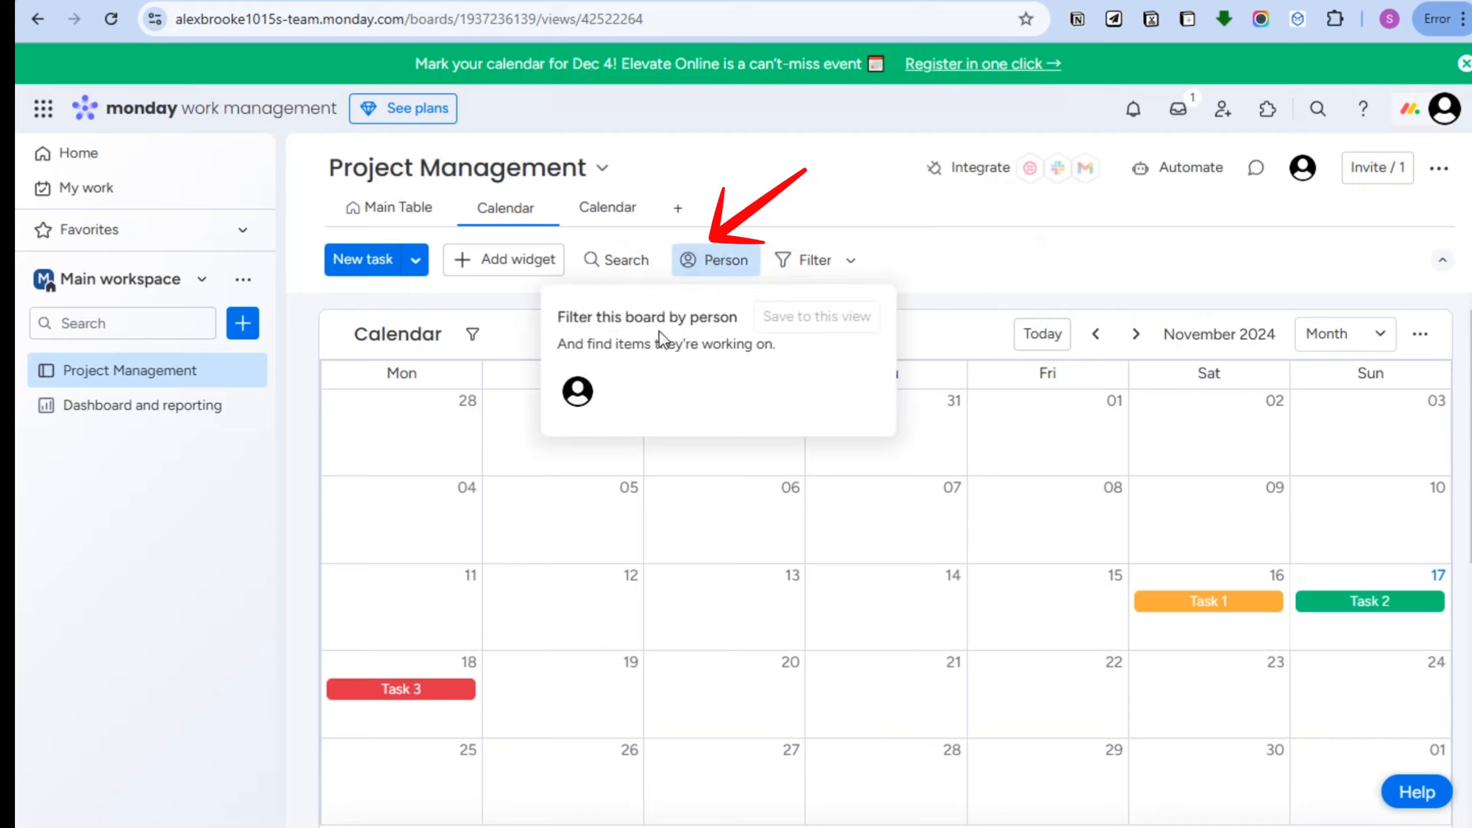
left_click(823, 273)
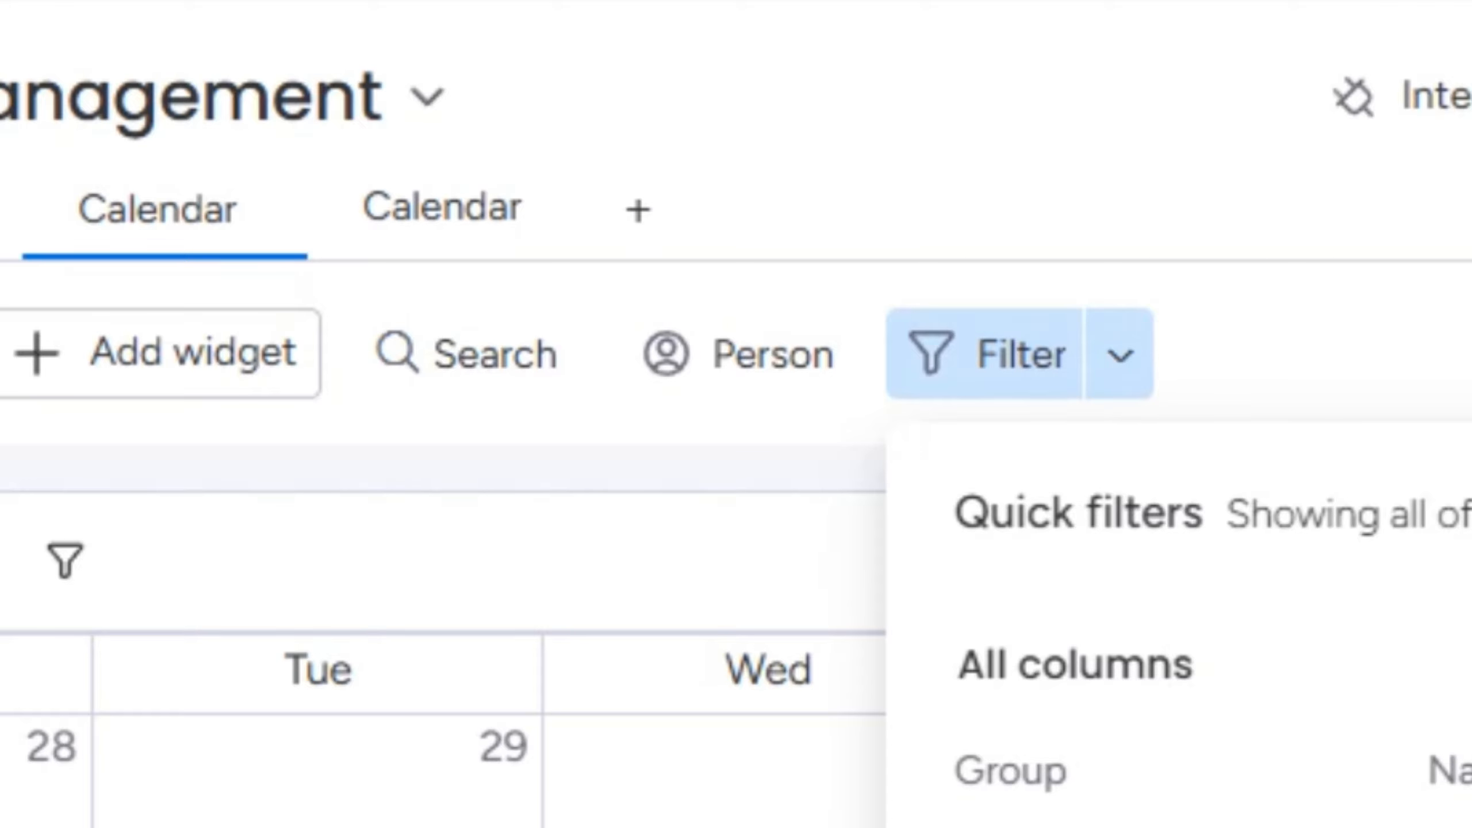
left_click(307, 493)
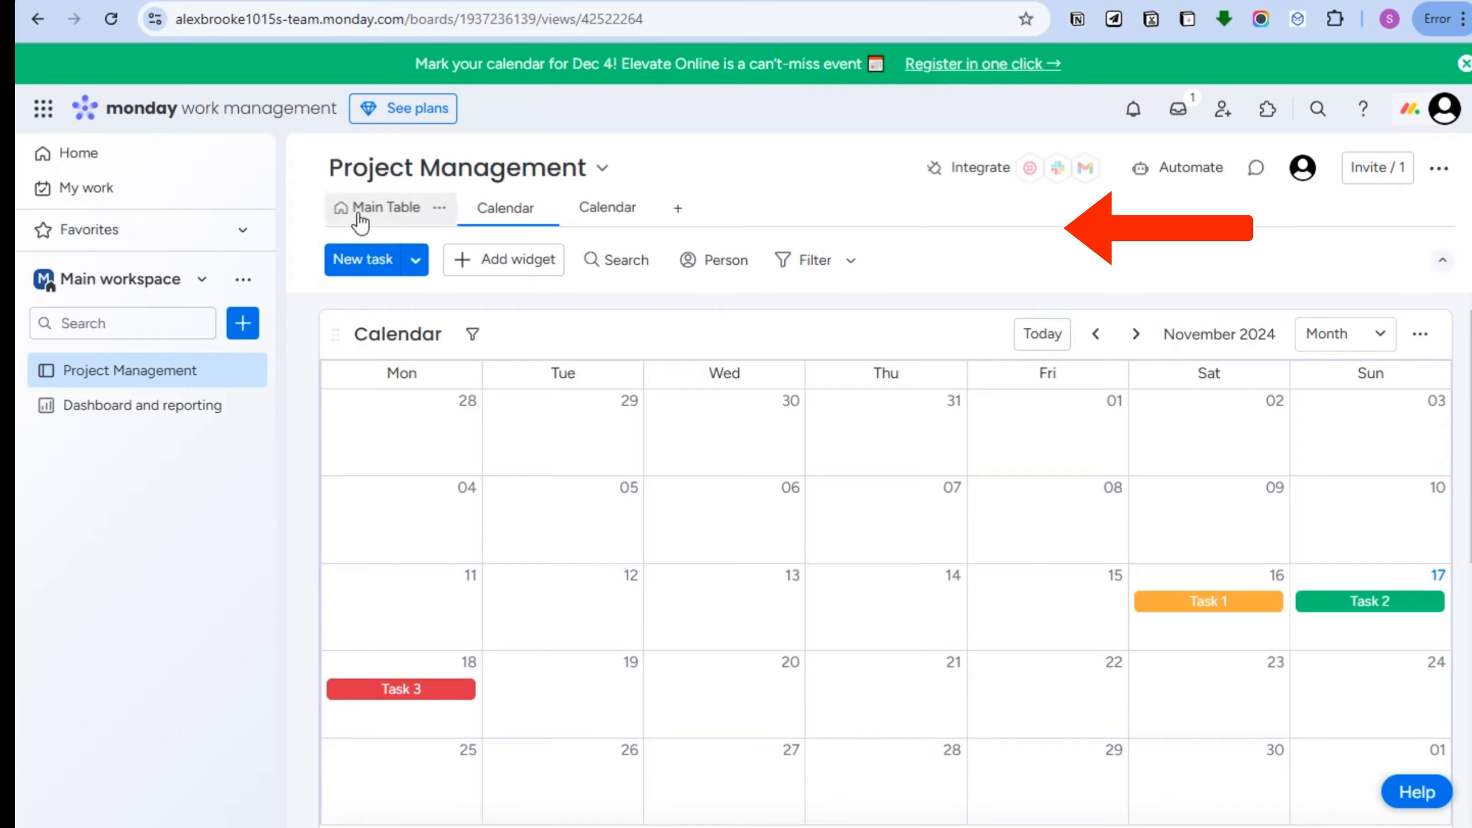
Start a new task named Weekly To-Do List and assign the account member as its owner
left_click(365, 262)
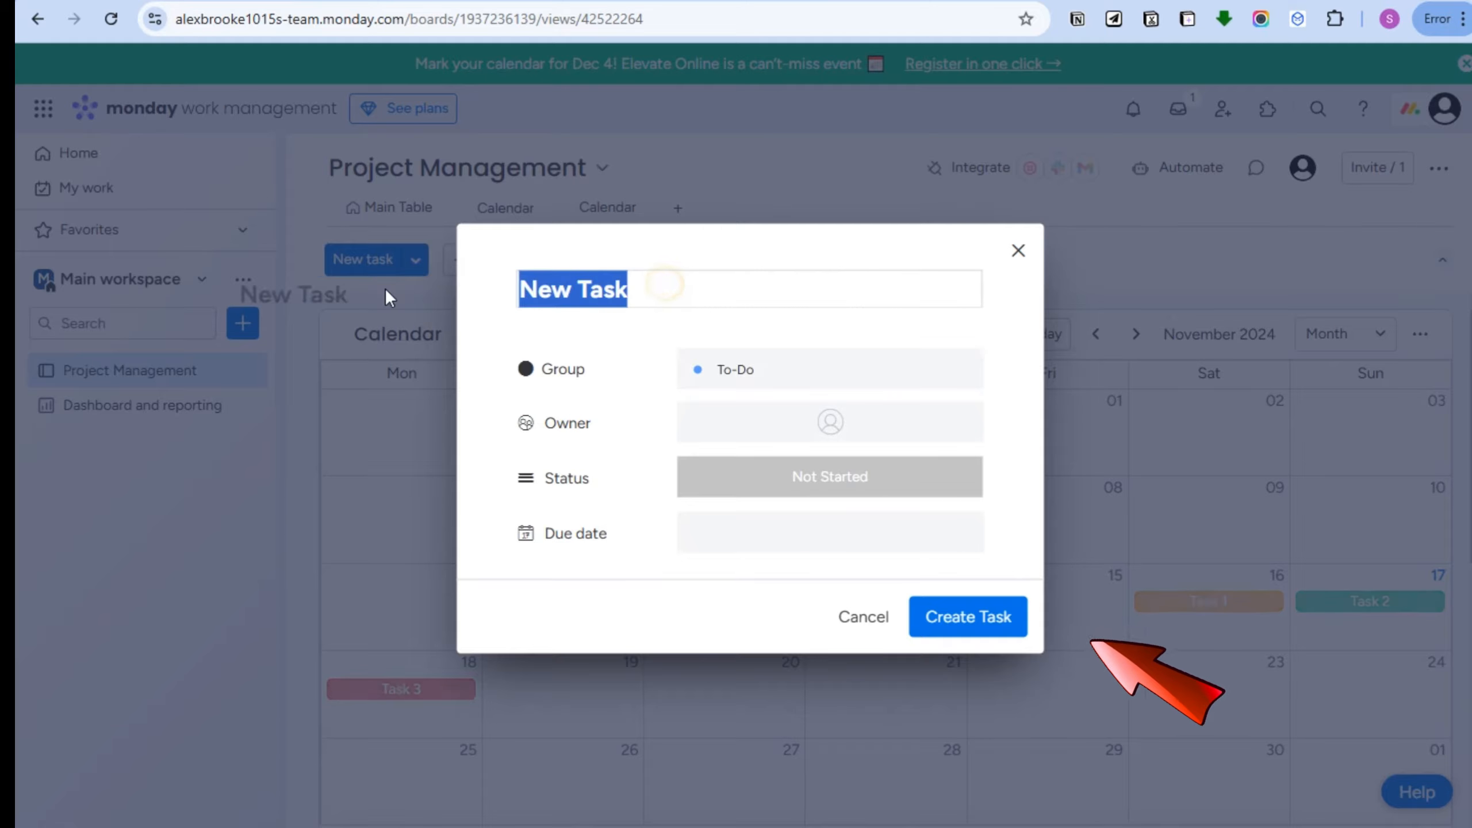
type("Weekly To-Do List")
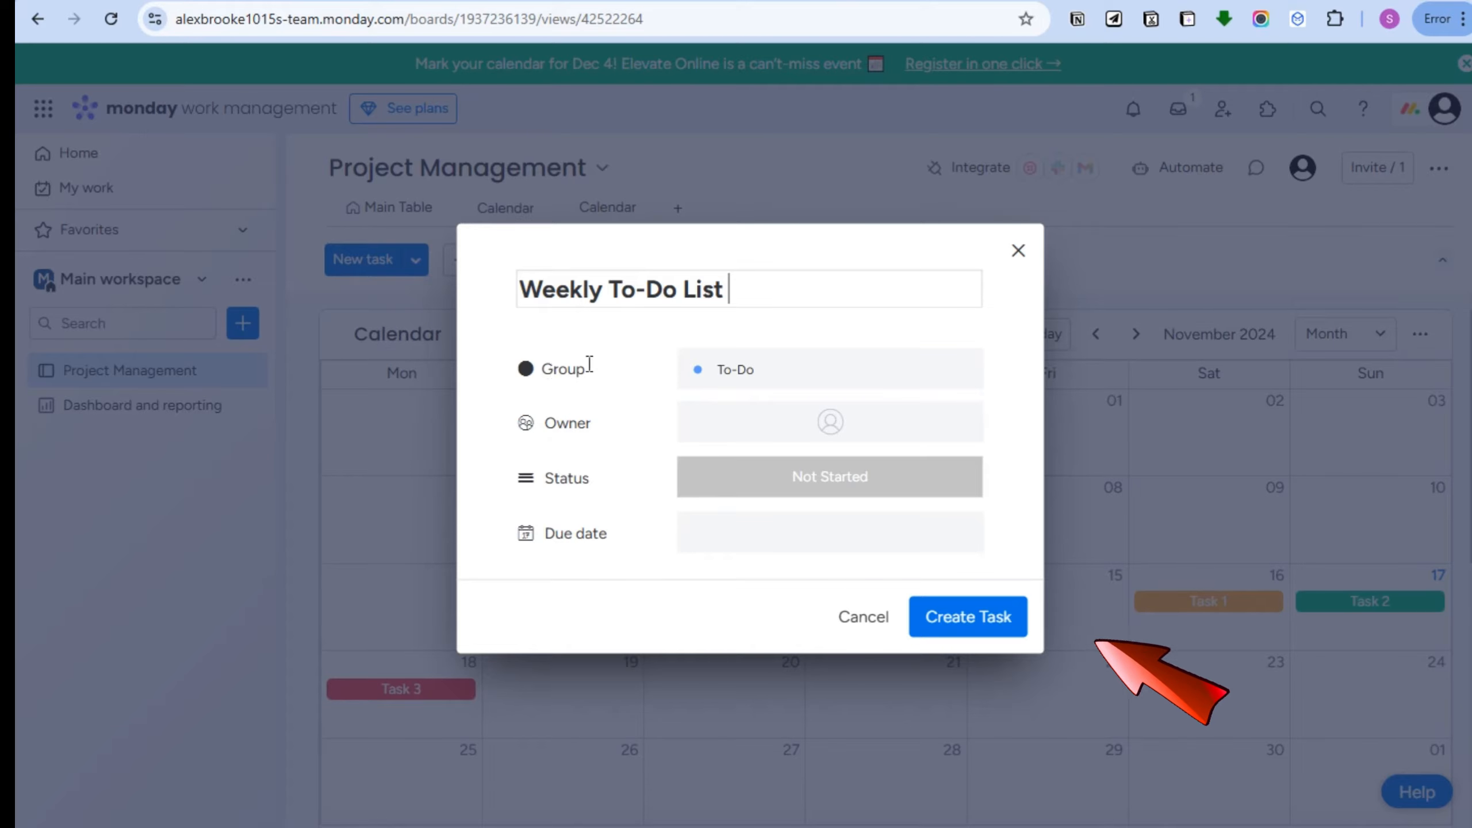
left_click(830, 423)
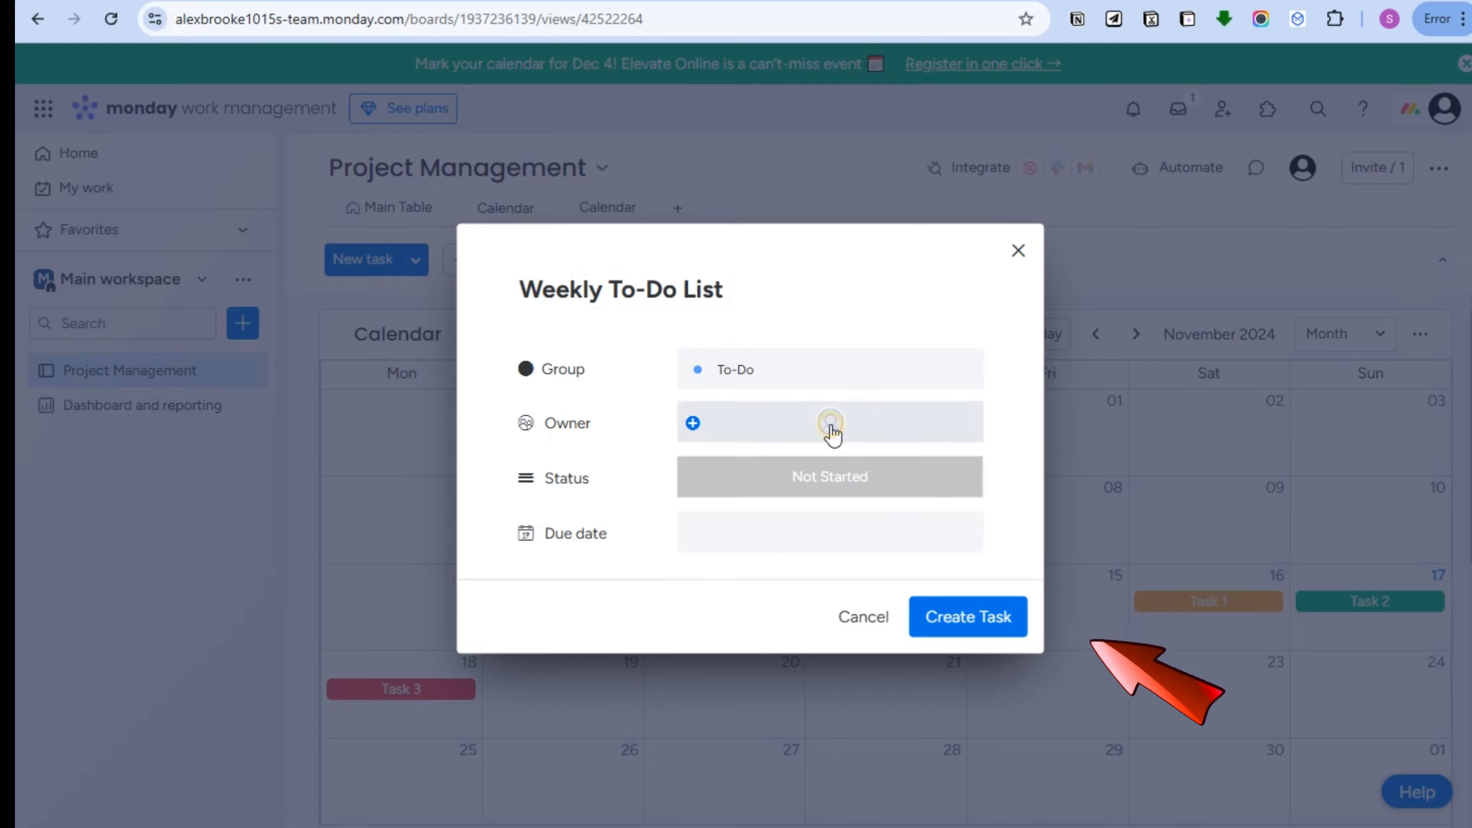
left_click(710, 555)
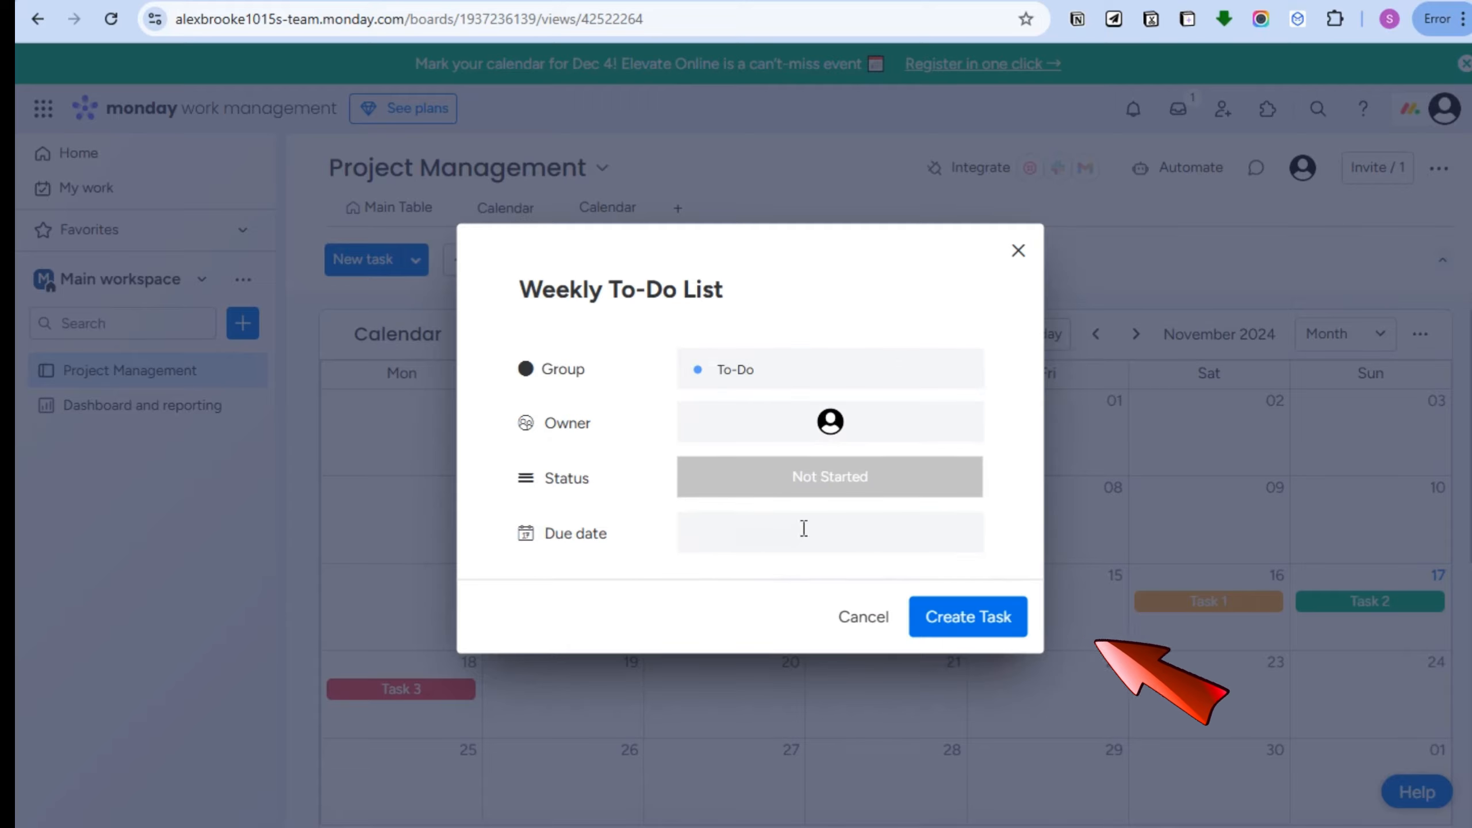
left_click(828, 435)
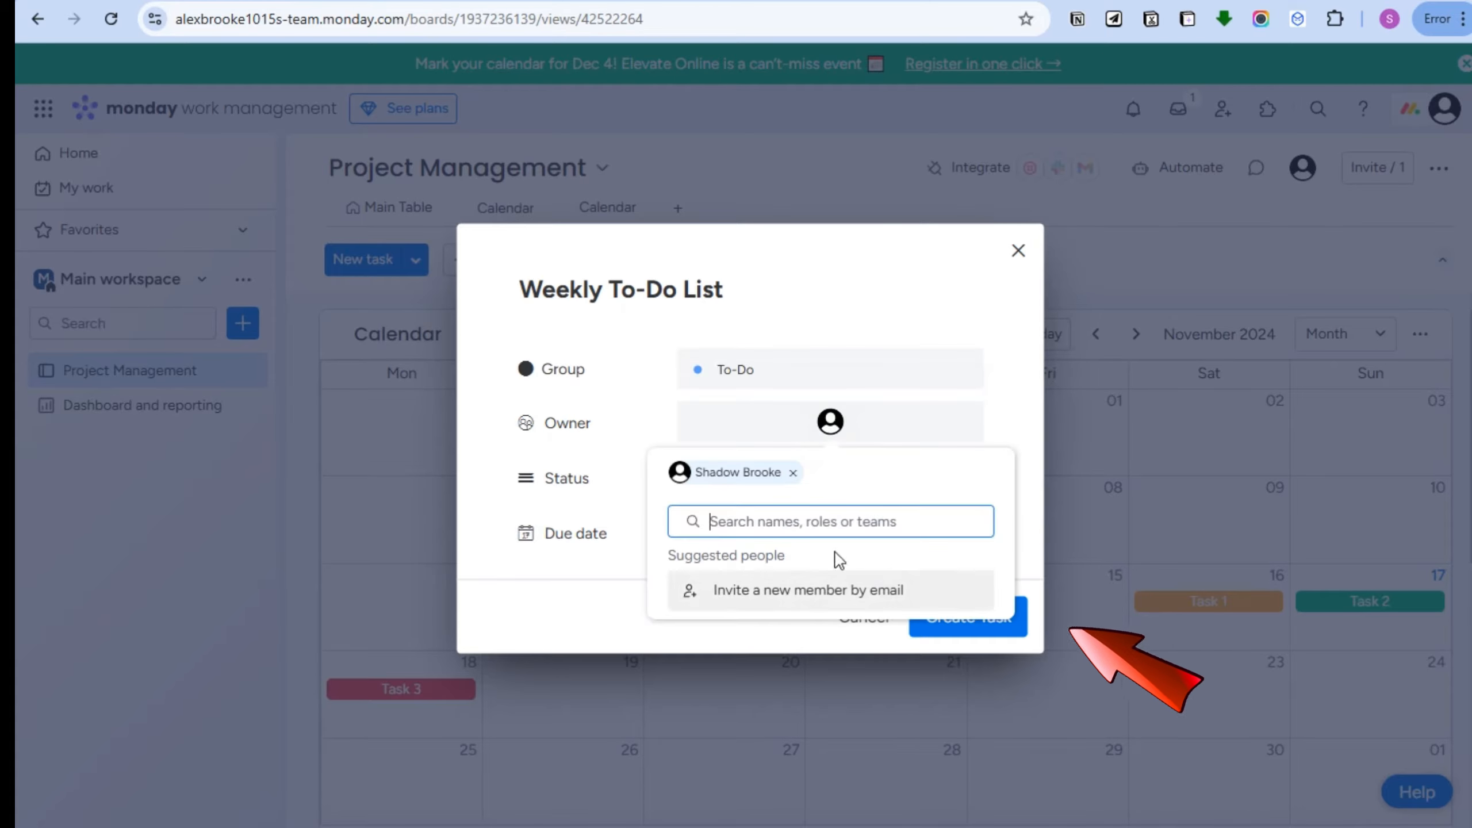
left_click(856, 348)
Add a light blue In Progress label to the status options and apply the label changes
left_click(717, 492)
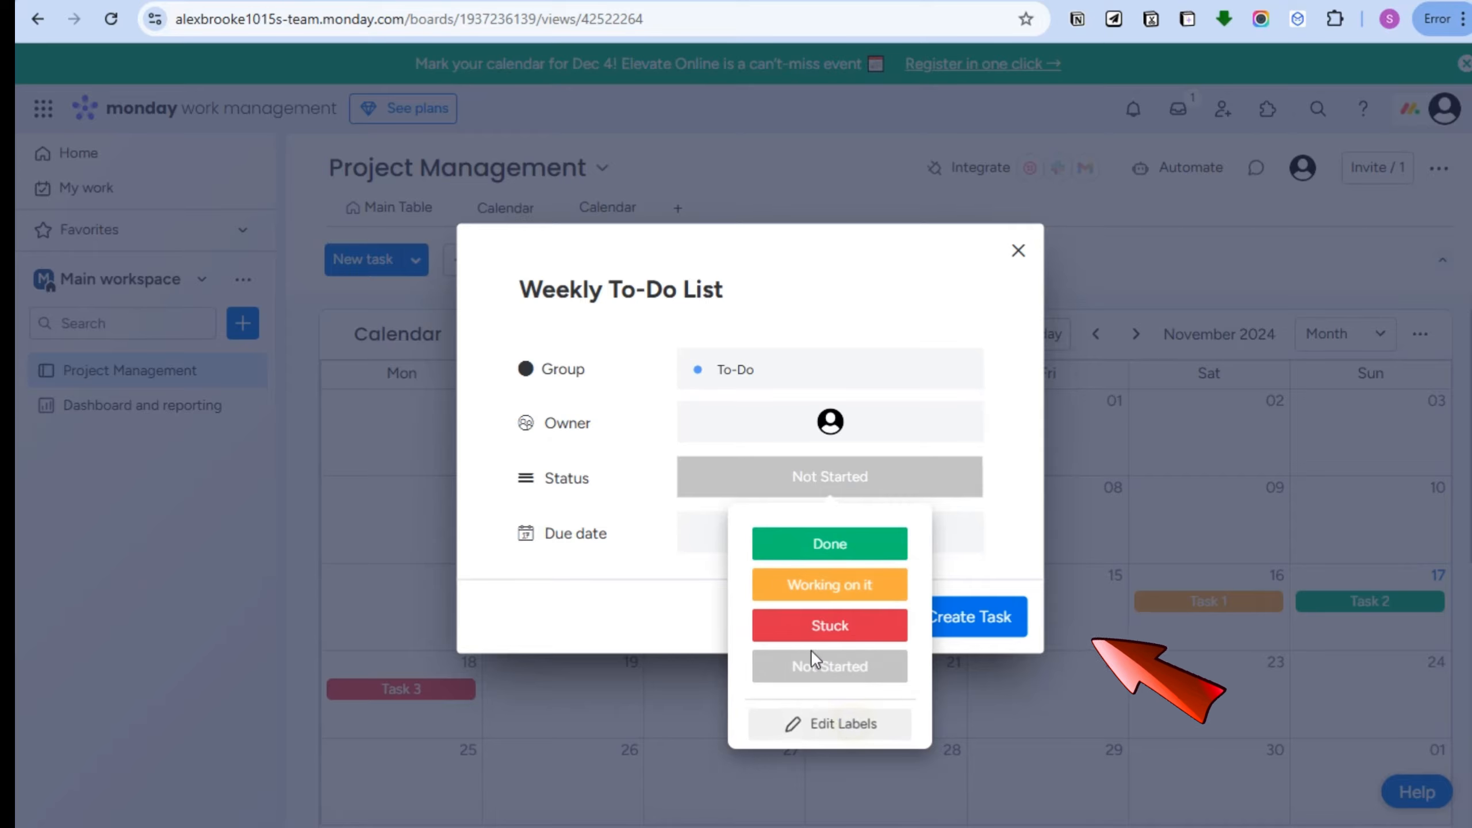
left_click(837, 723)
left_click(836, 707)
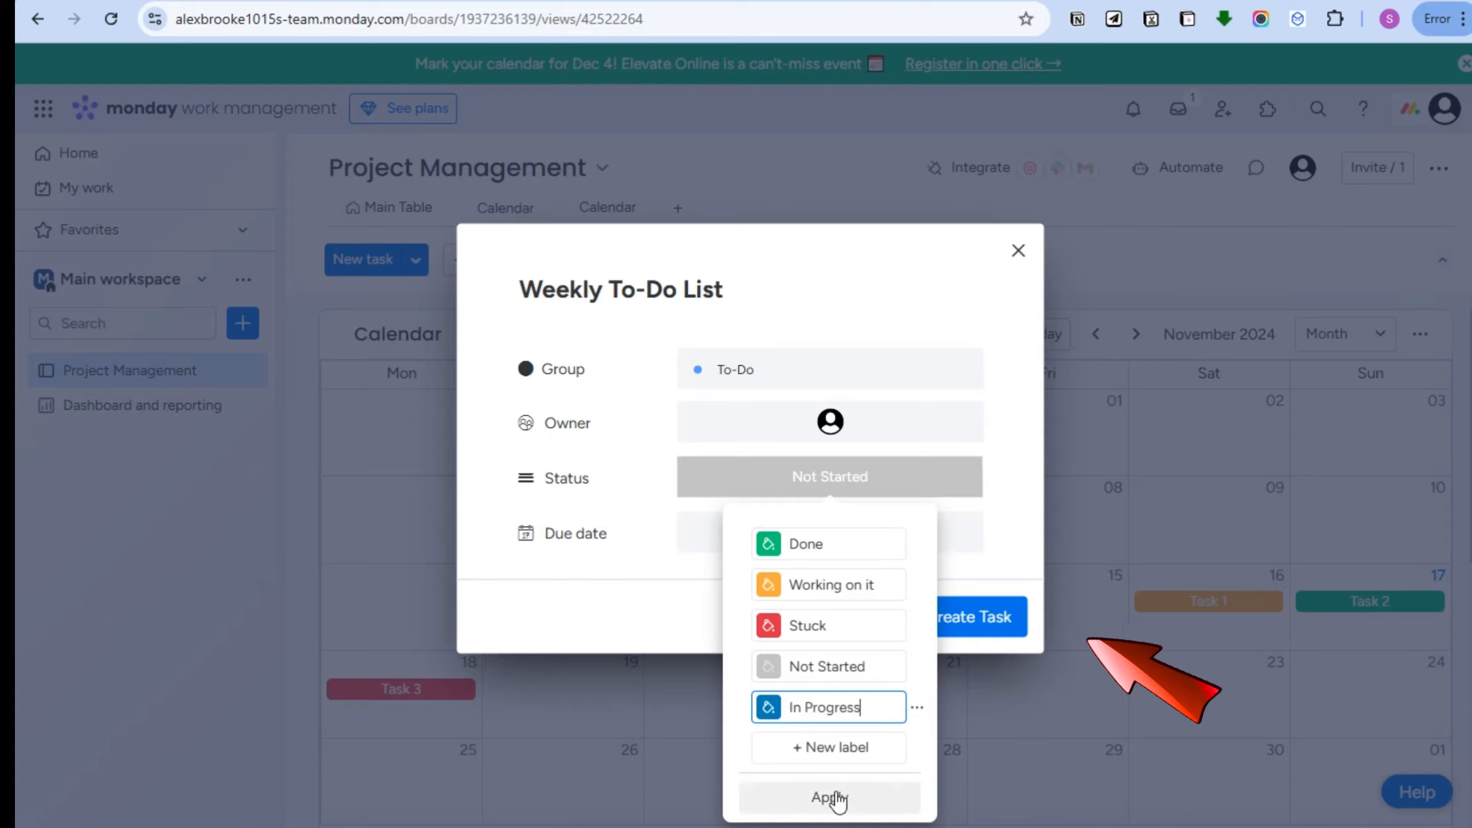
left_click(769, 713)
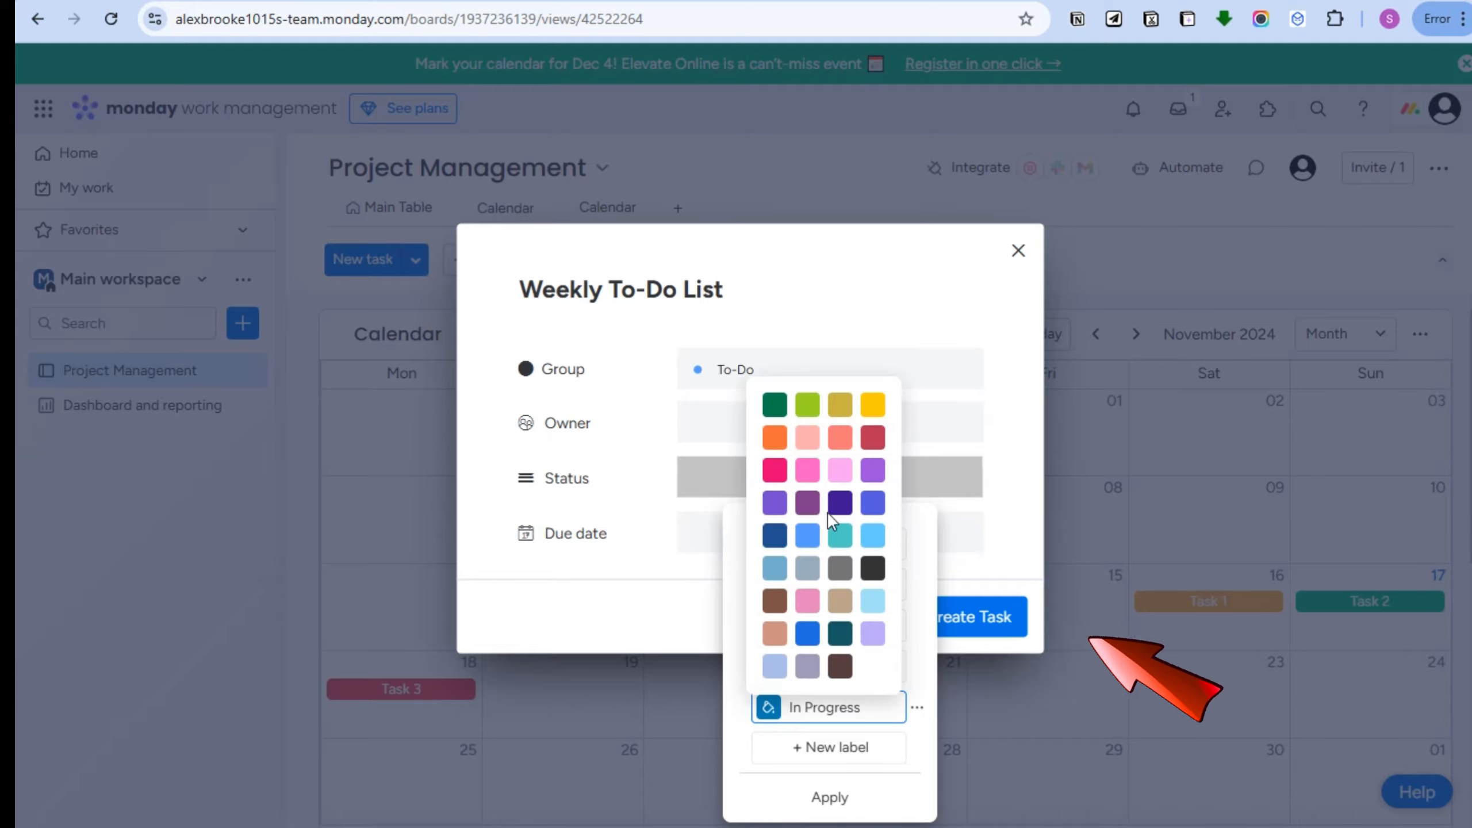
left_click(811, 535)
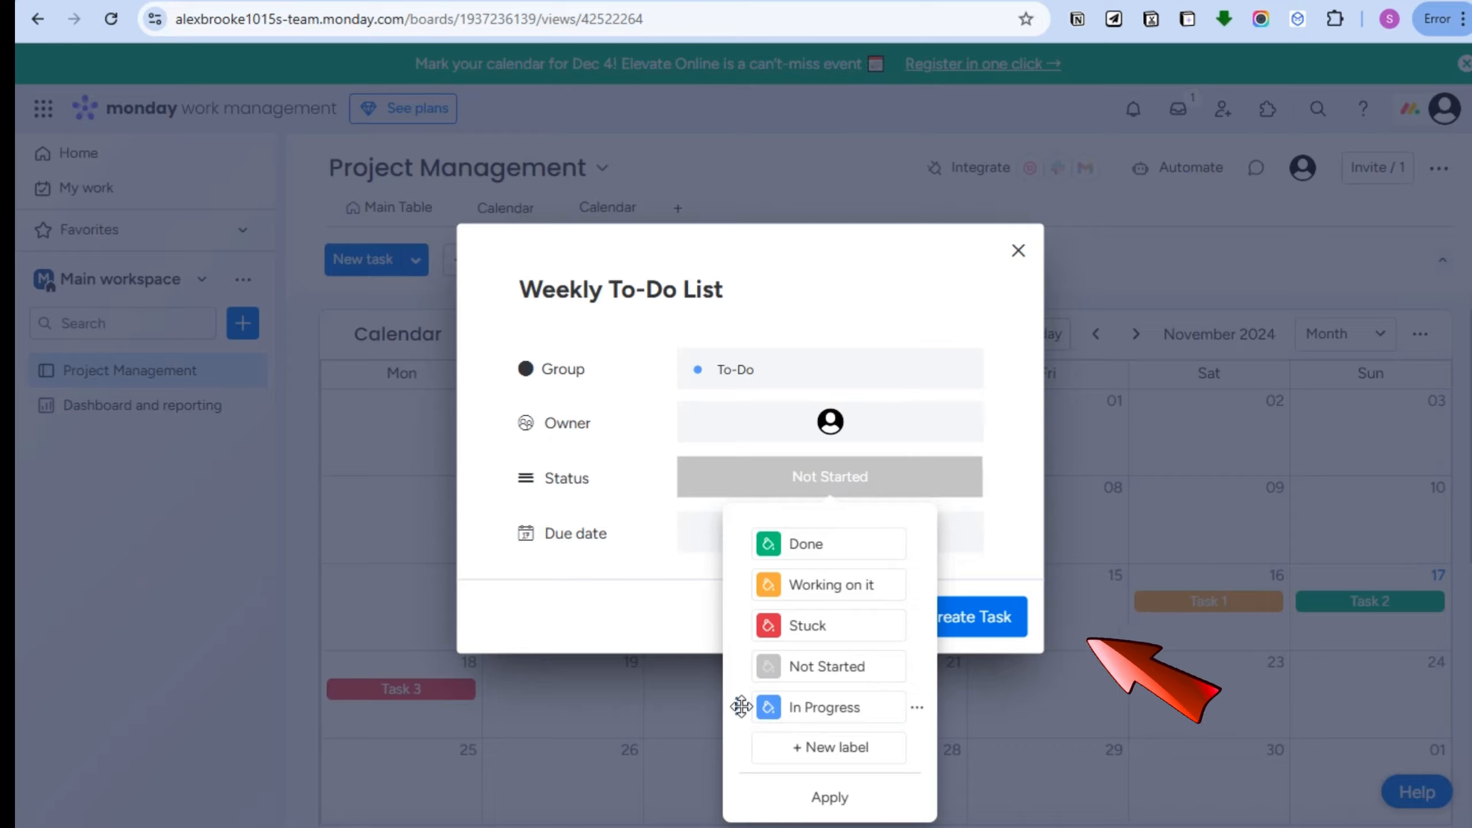
left_click(825, 795)
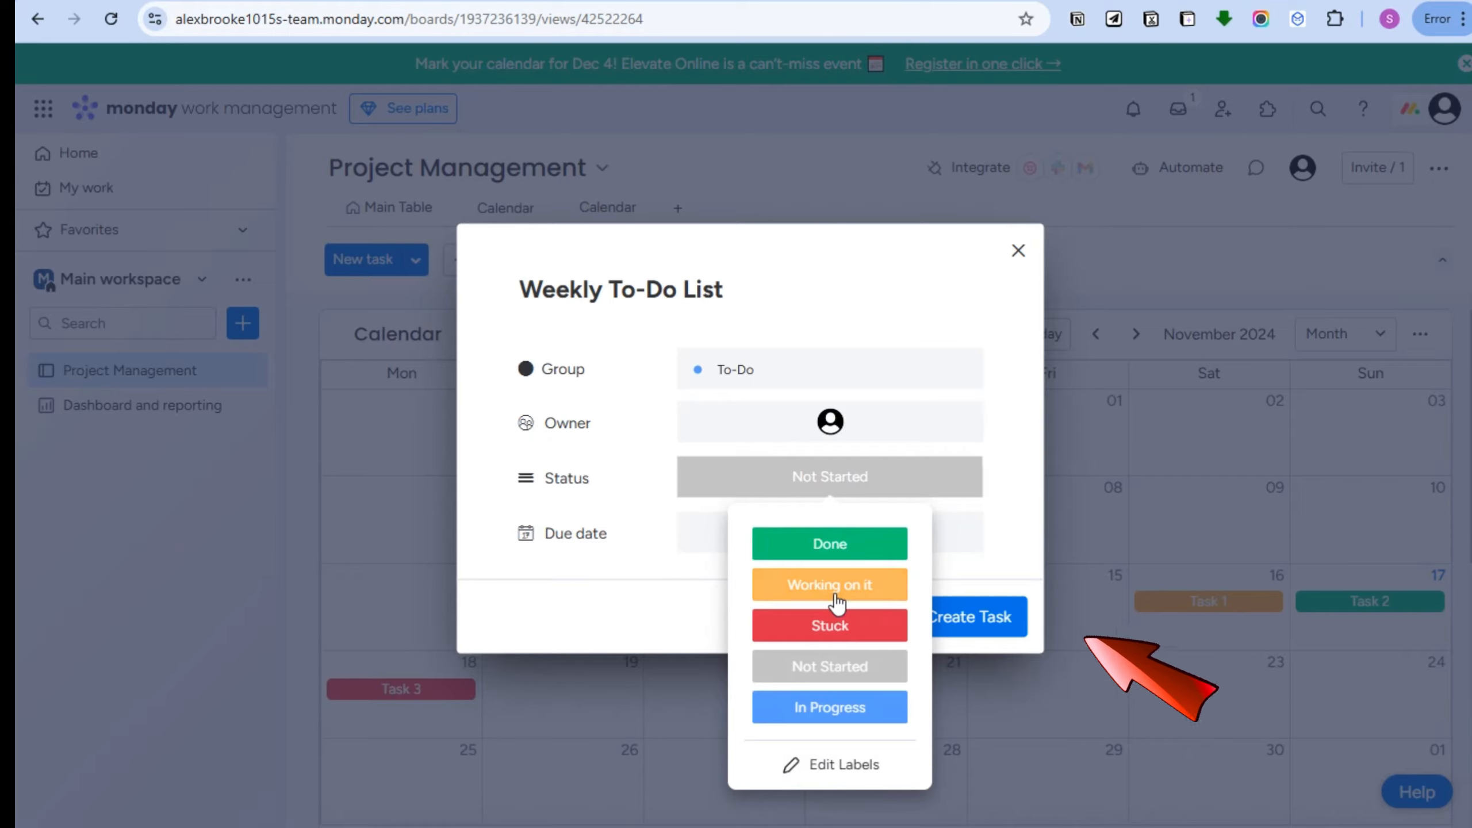
Create the Weekly To-Do List task with status In Progress and due date Nov 19
left_click(834, 710)
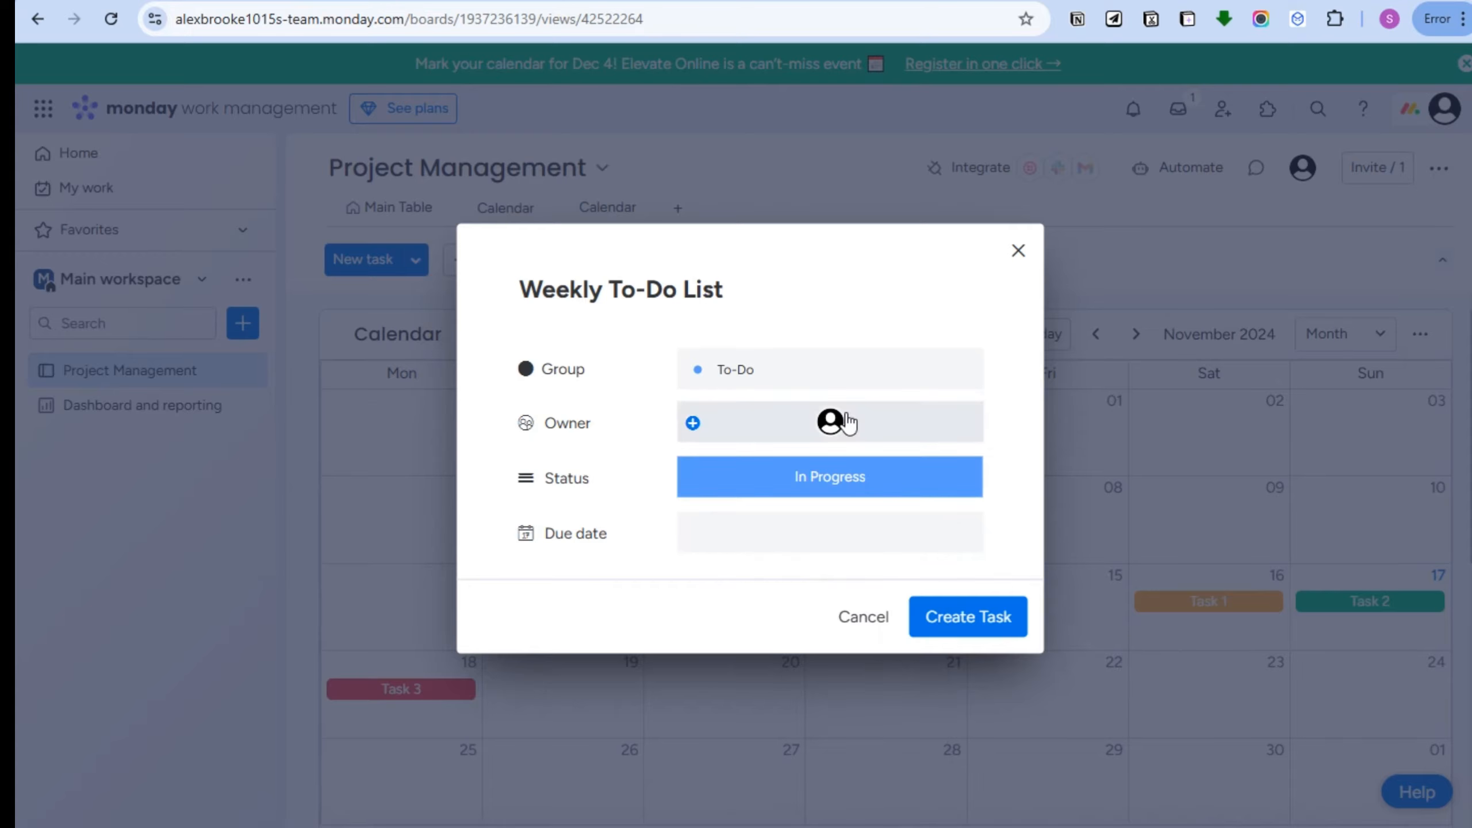
left_click(783, 544)
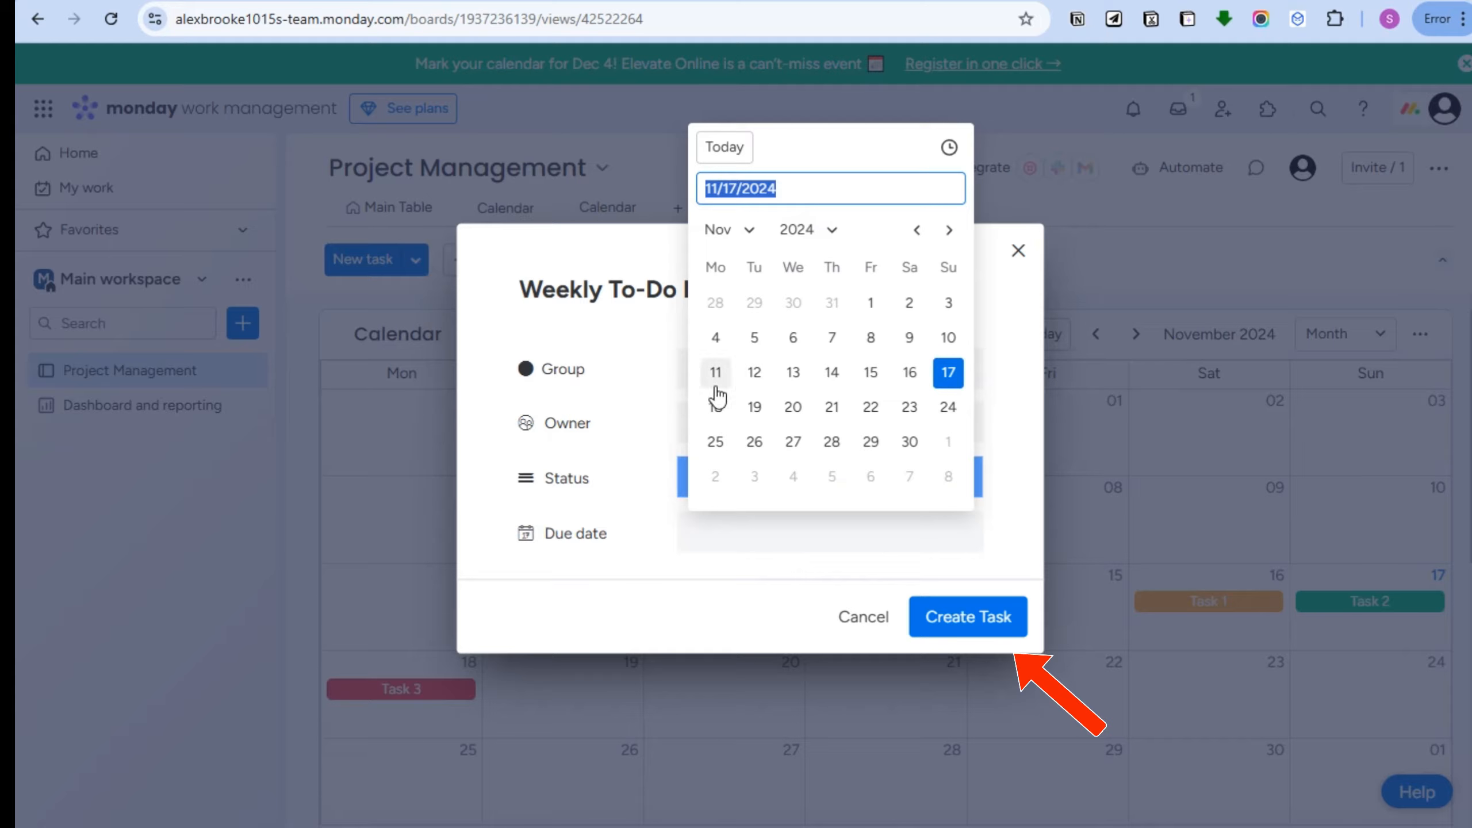
left_click(755, 411)
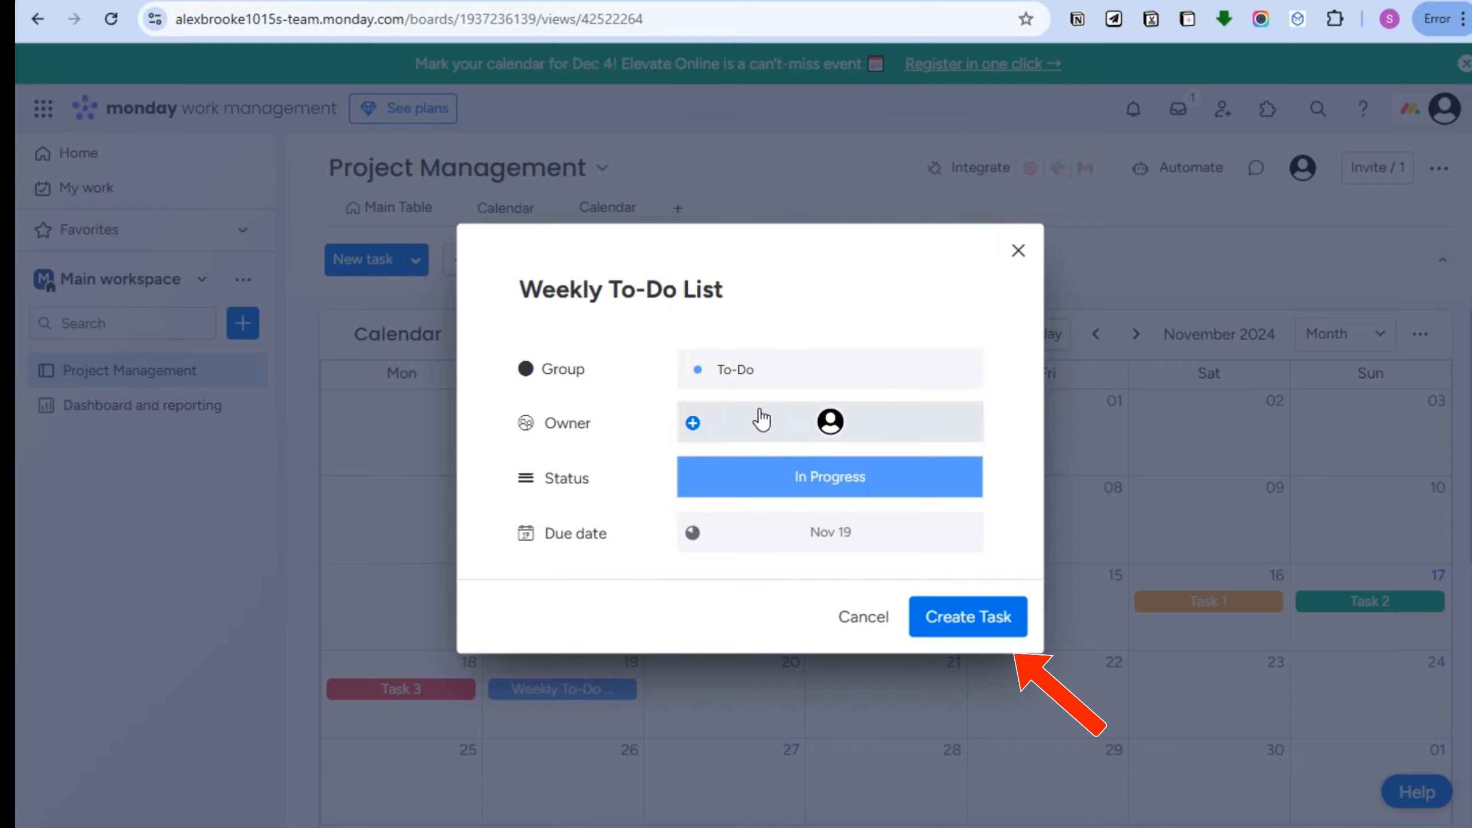
left_click(934, 619)
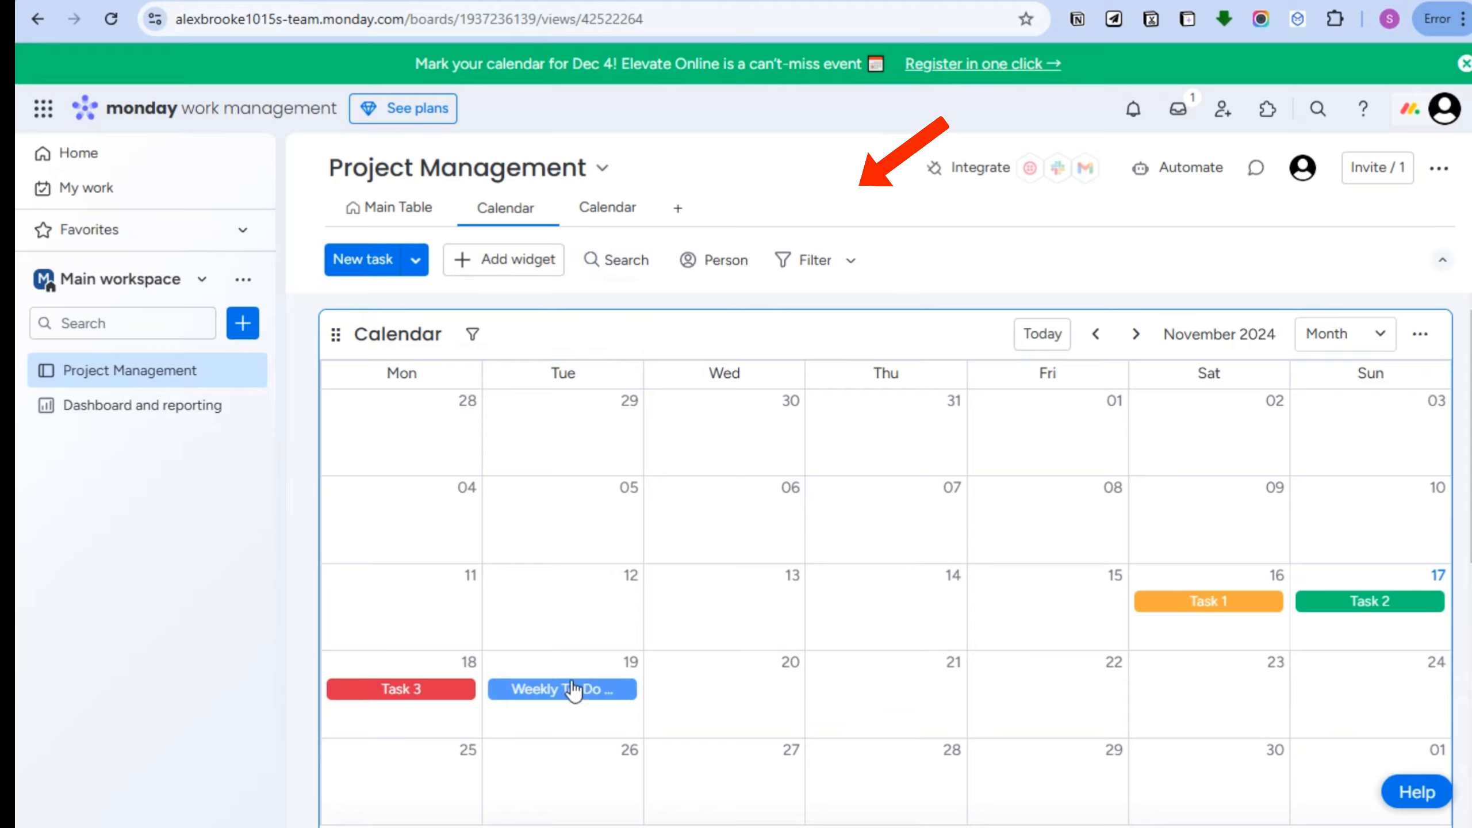
left_click(565, 666)
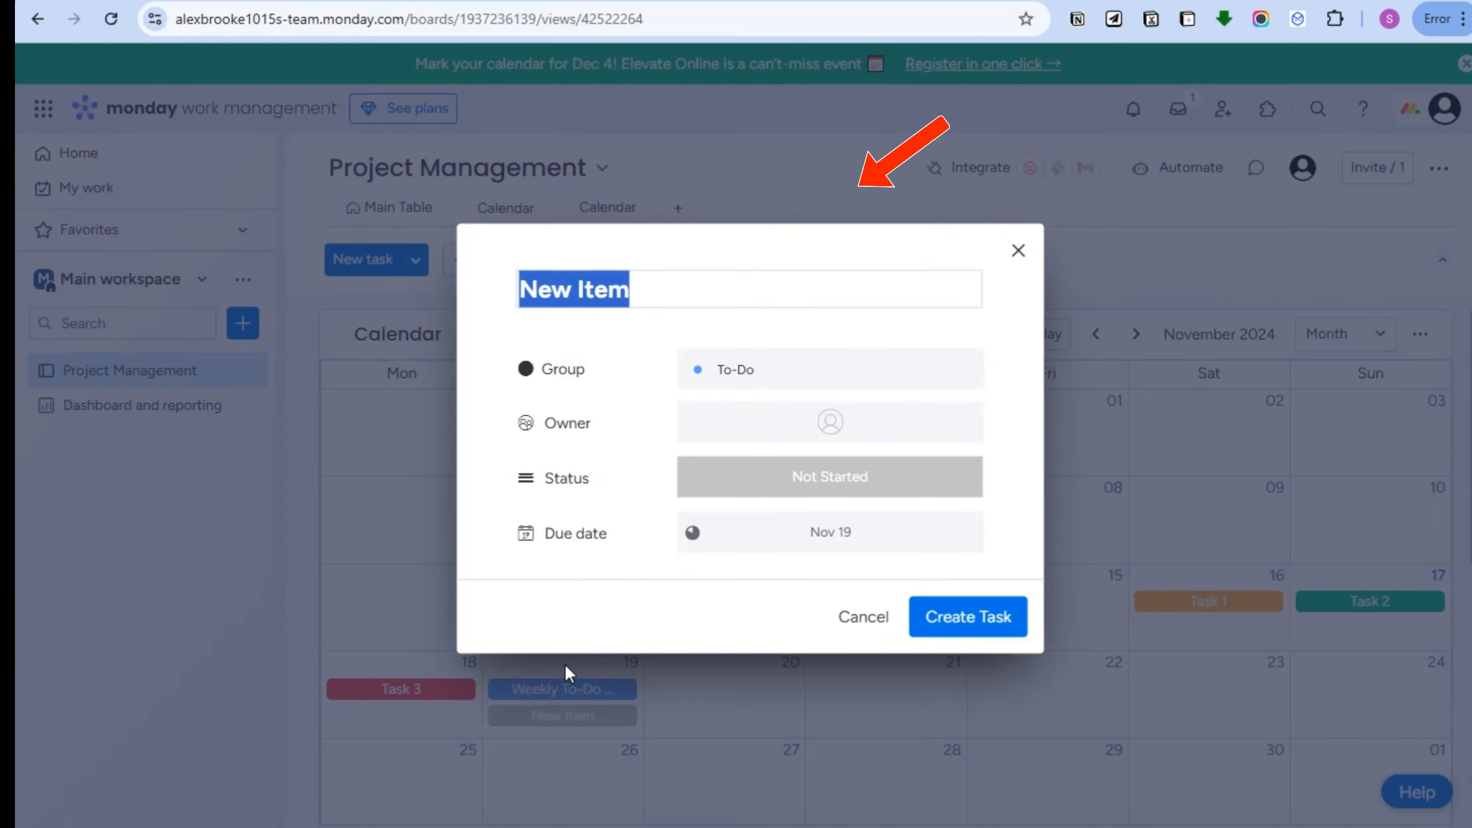
left_click(566, 667)
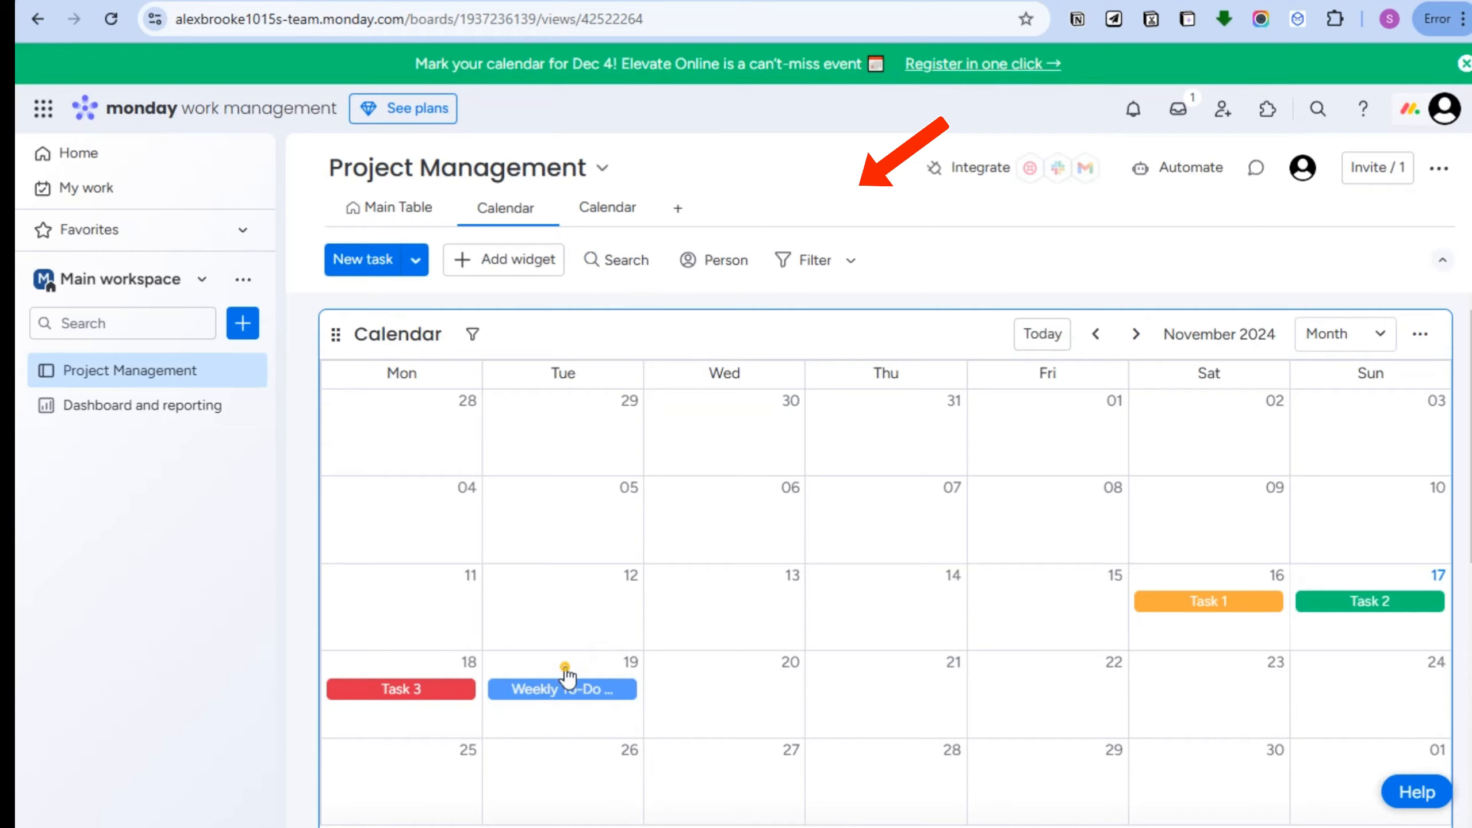
left_click(566, 666)
left_click(564, 666)
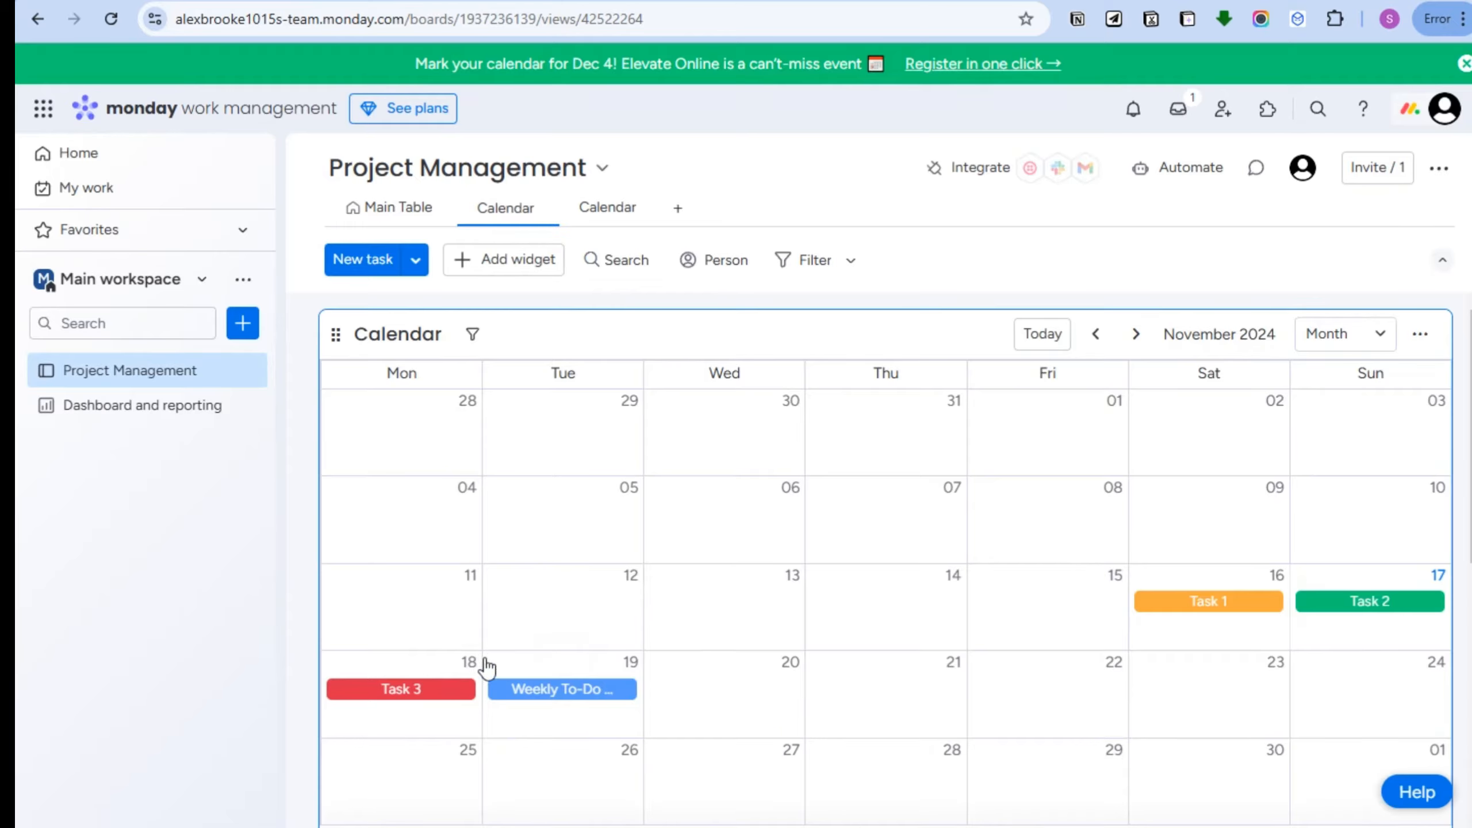
Start another new task named "Research and decide on travel destination(s)"
left_click(377, 259)
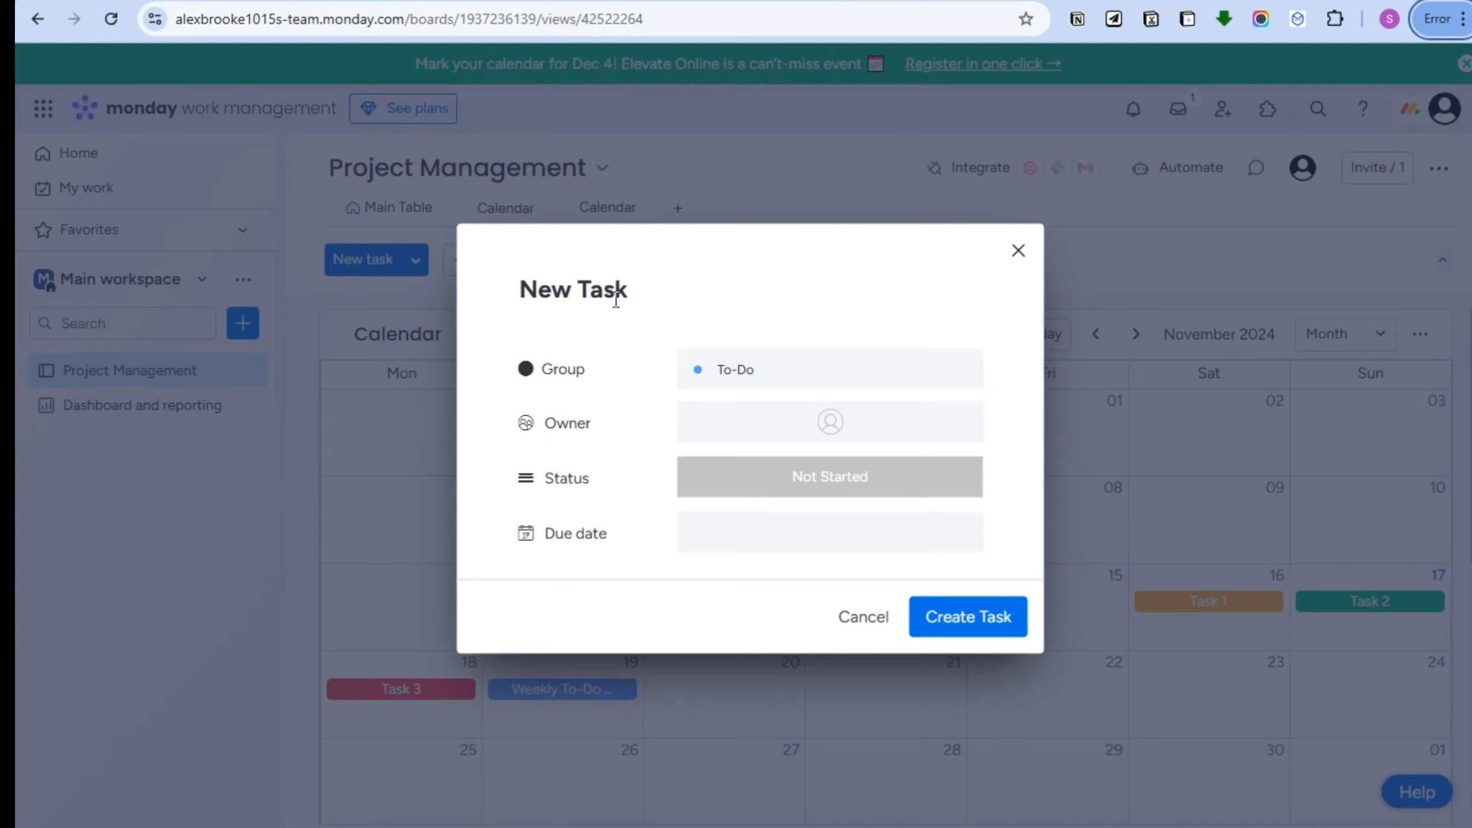
left_click(665, 289)
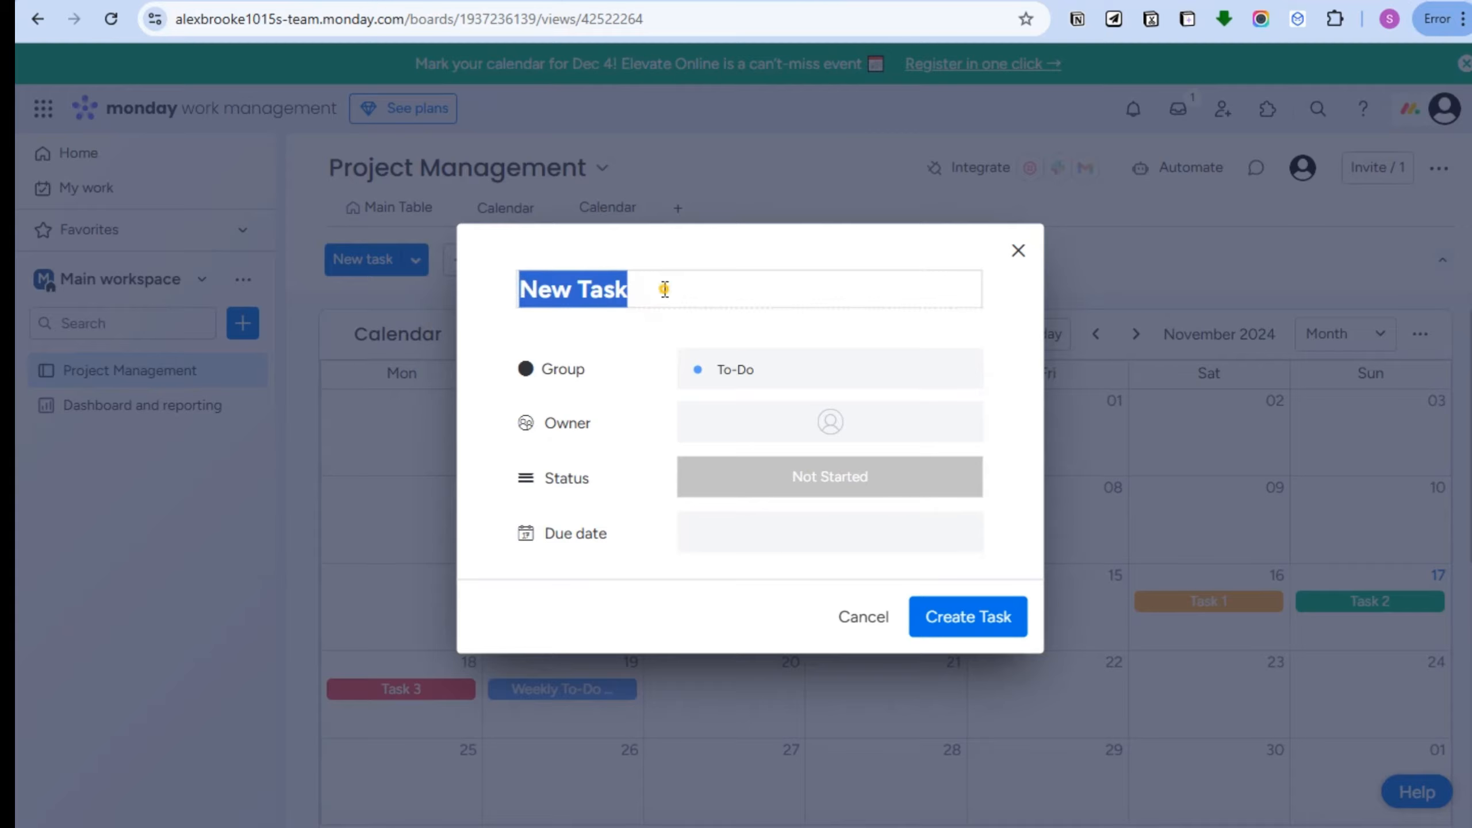
key("ctrl+v")
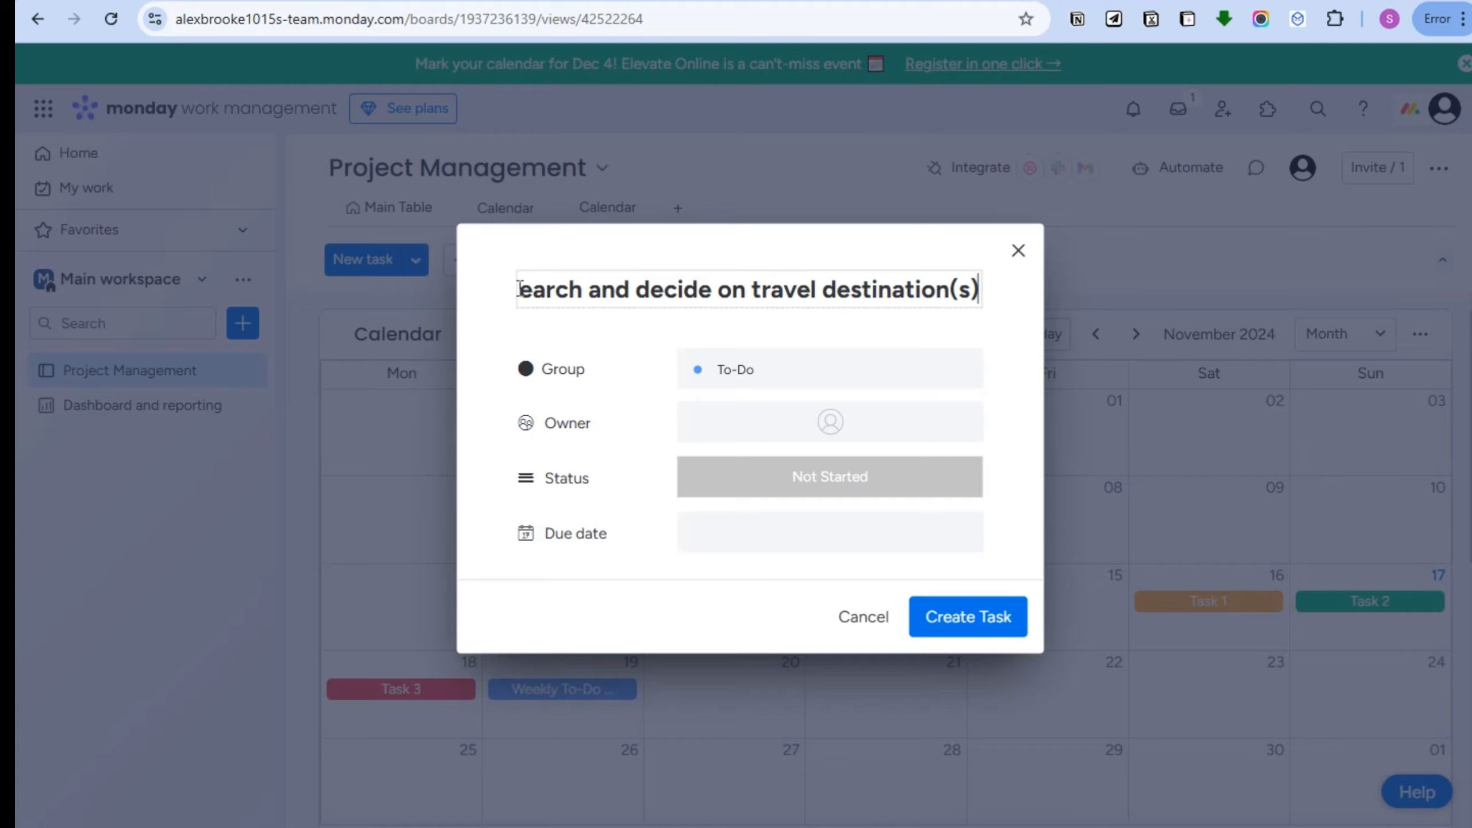
left_click(833, 264)
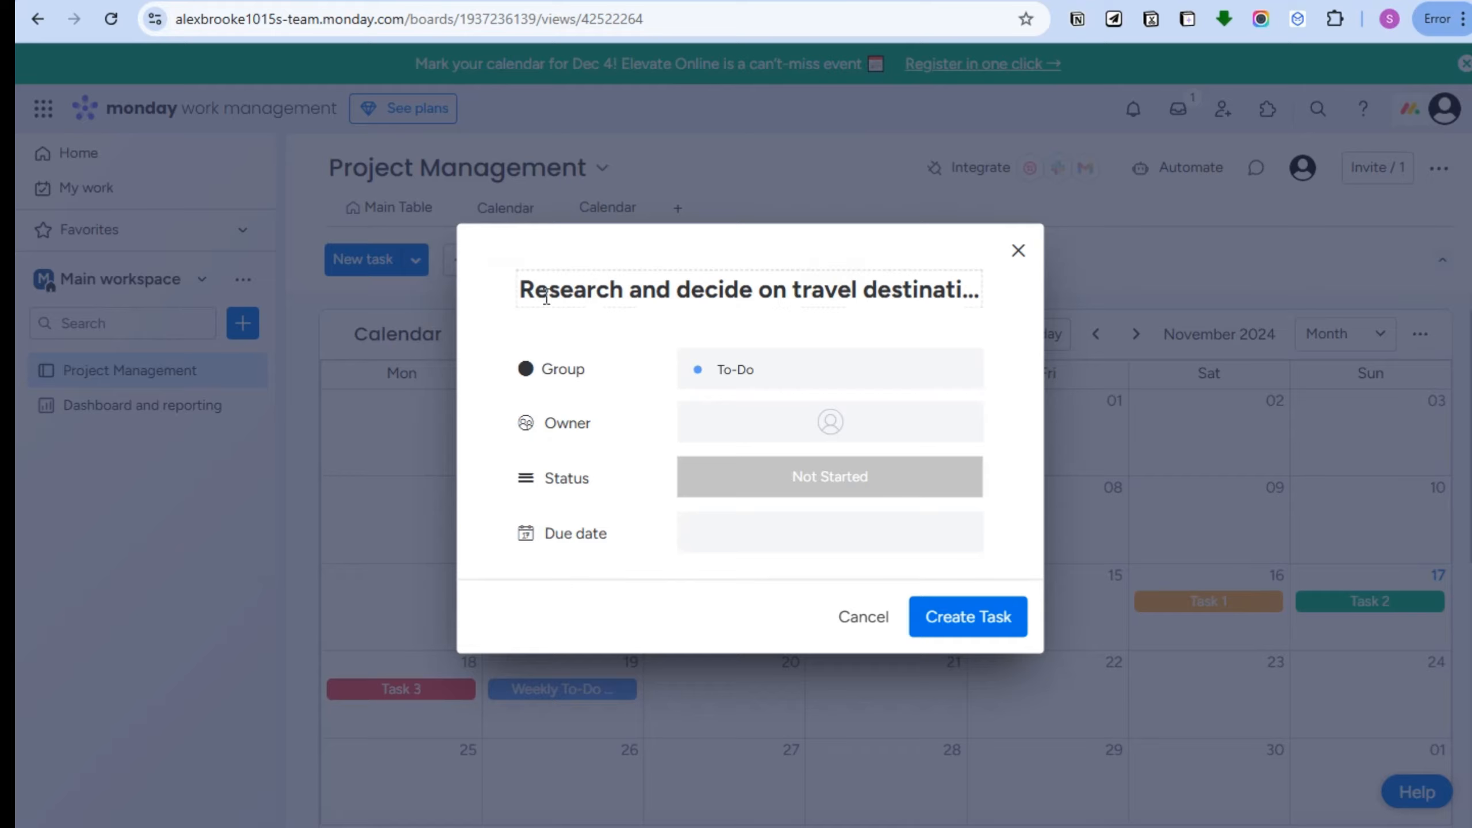
Place the travel research task in the To-Do group and assign the account member as owner
left_click(731, 371)
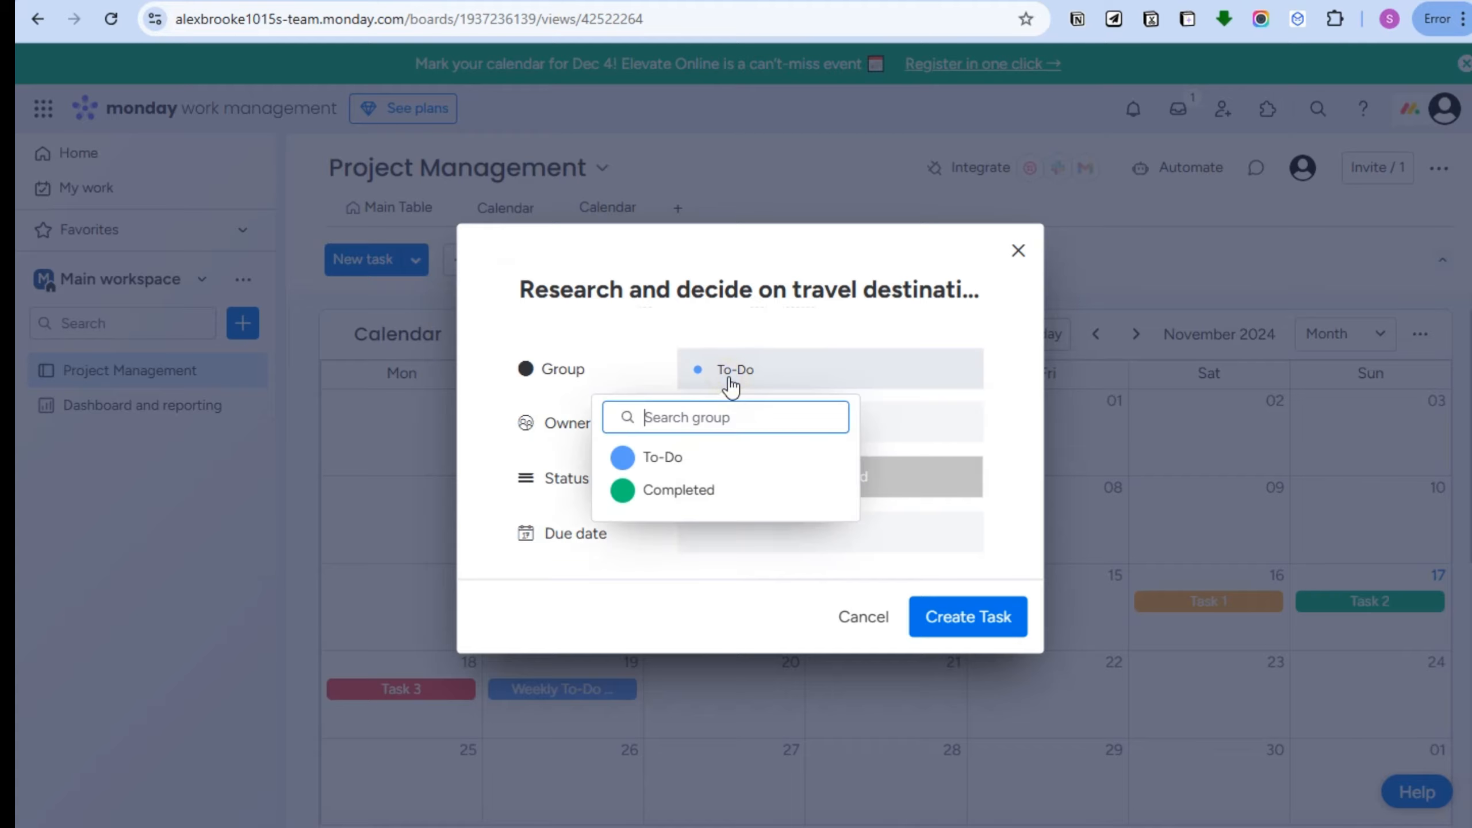
left_click(666, 464)
left_click(831, 426)
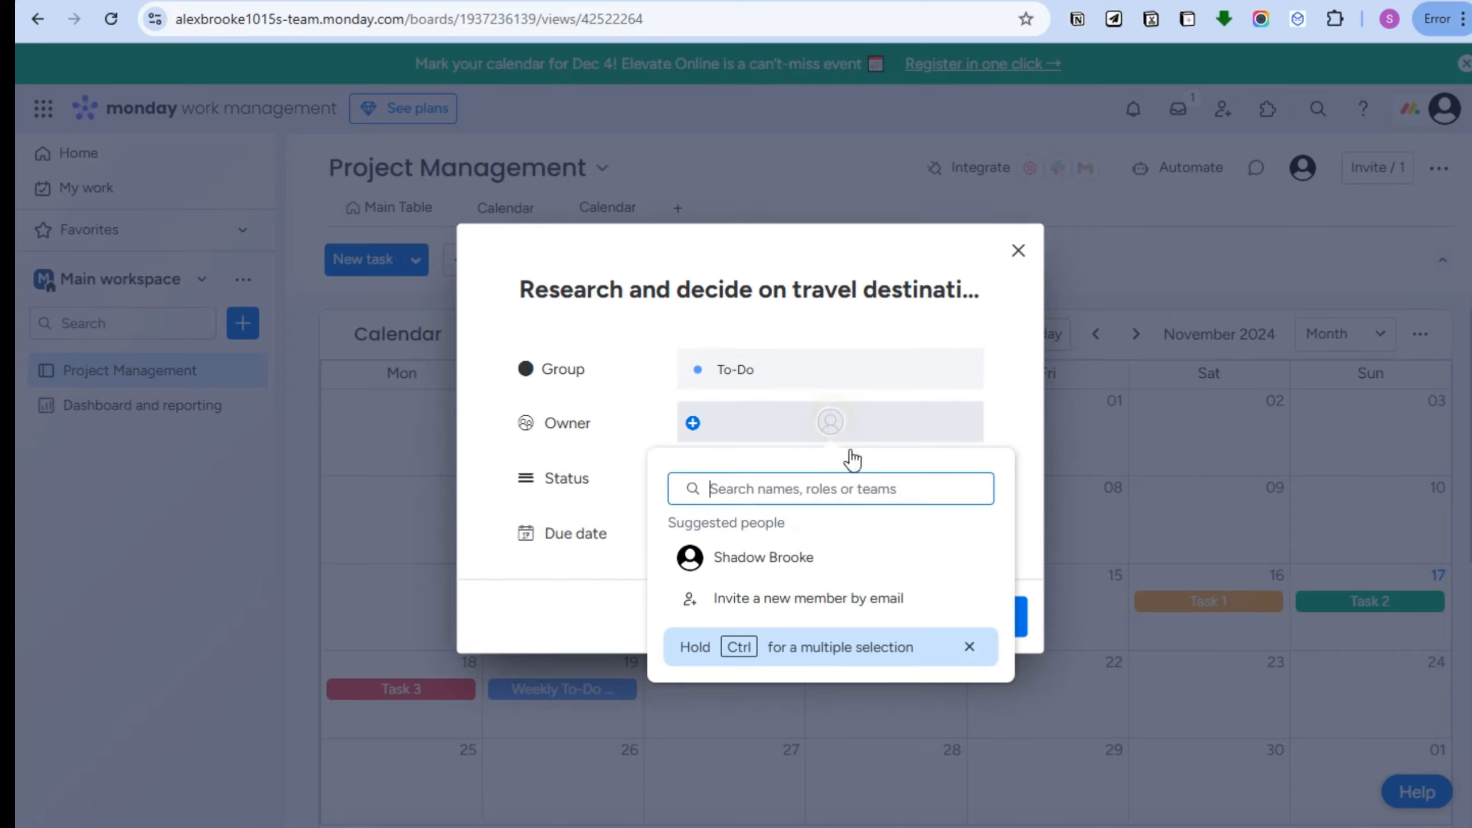
left_click(763, 565)
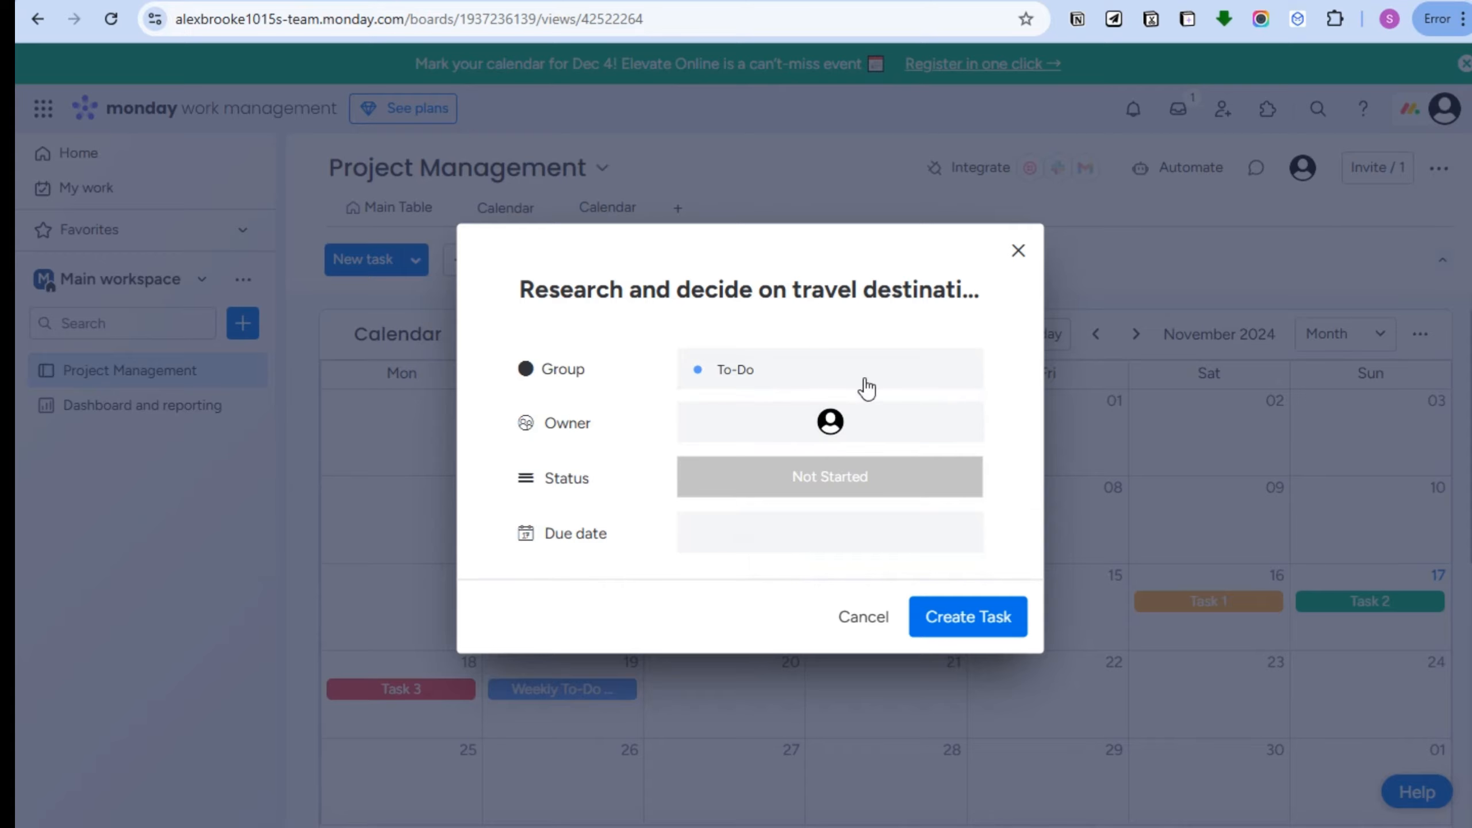
Set the travel research task's status to Working on it and its due date to Nov 20
left_click(791, 486)
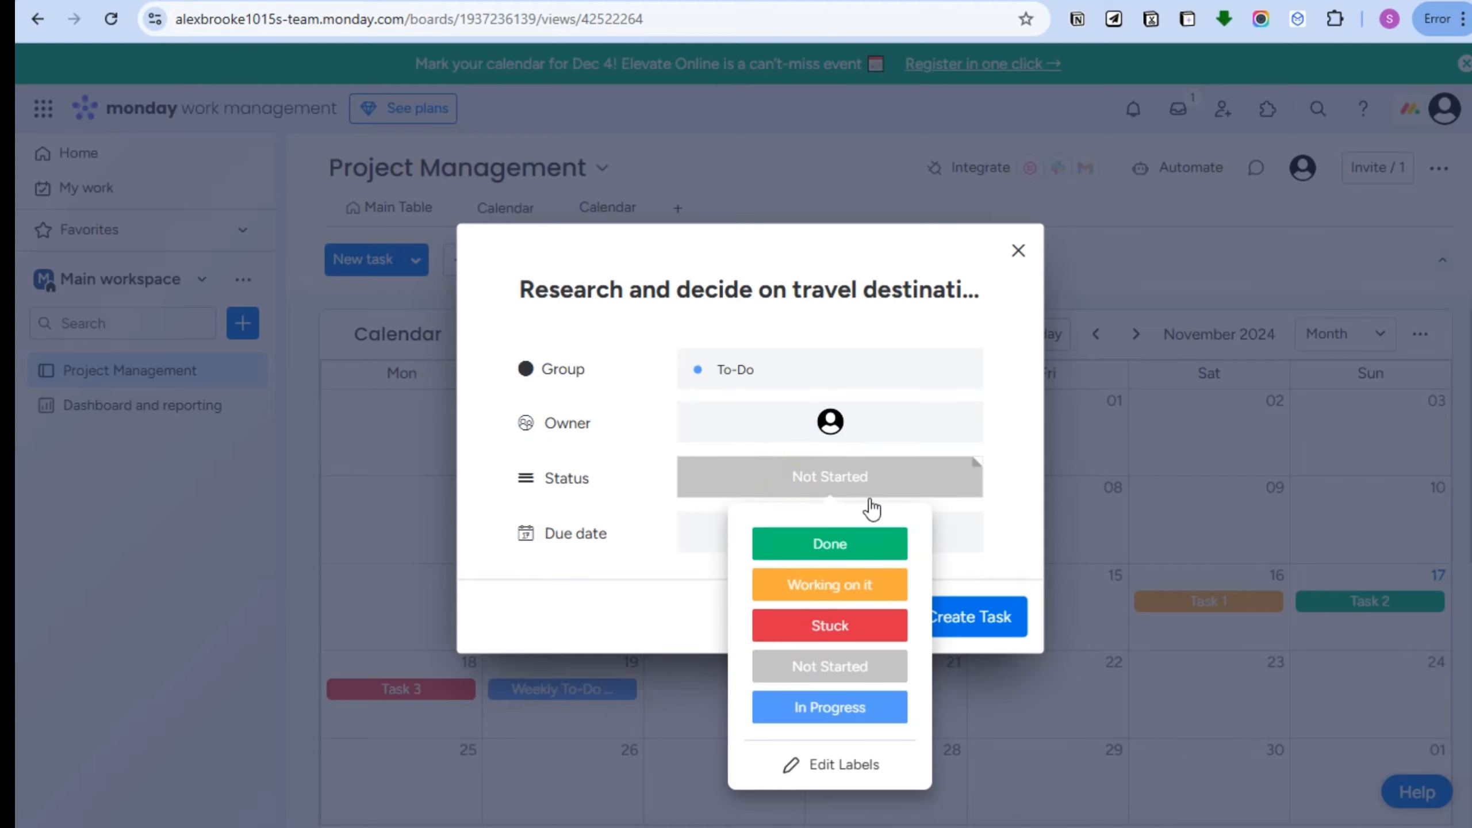
left_click(834, 584)
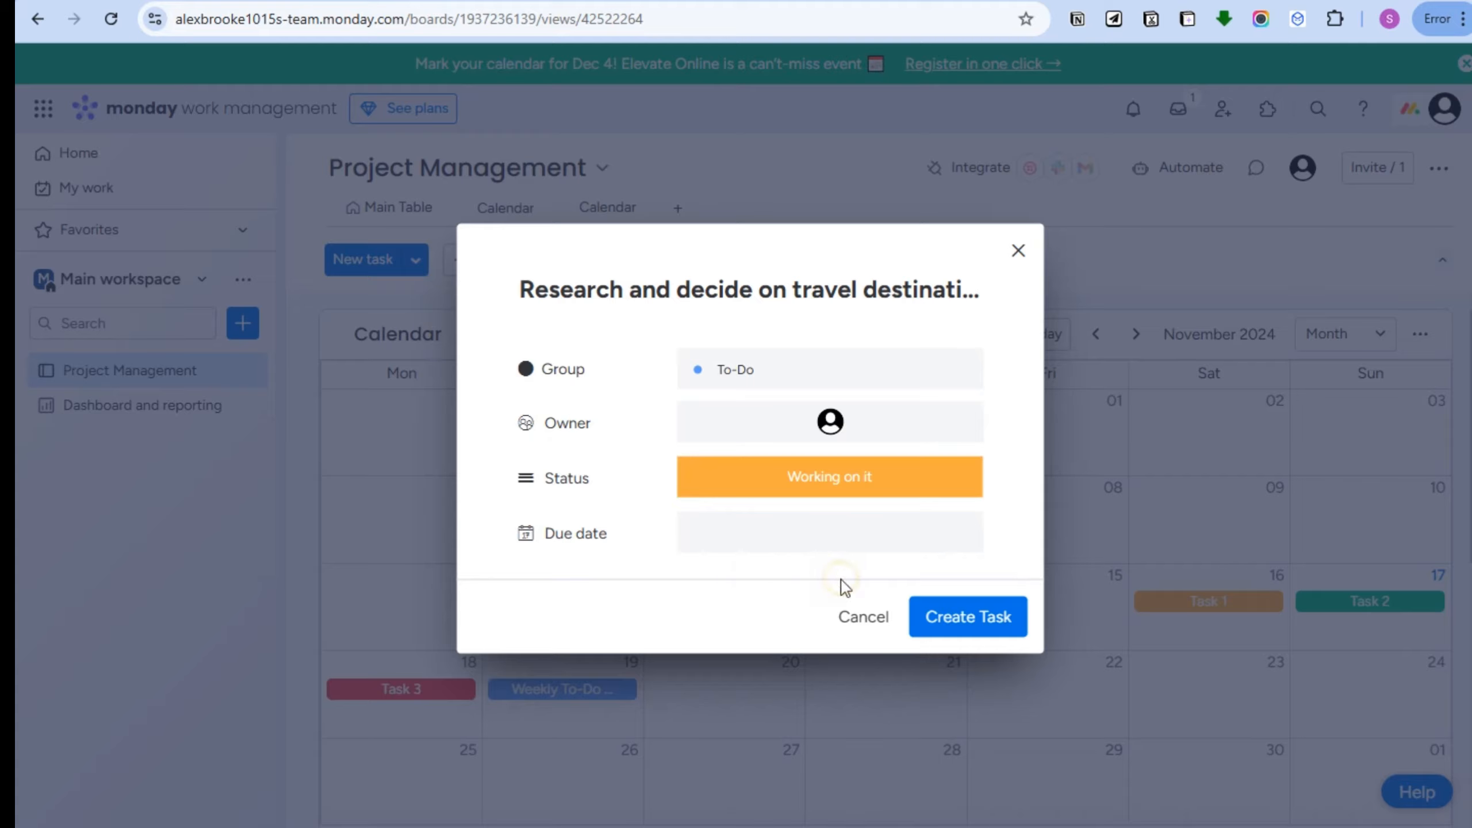
left_click(840, 543)
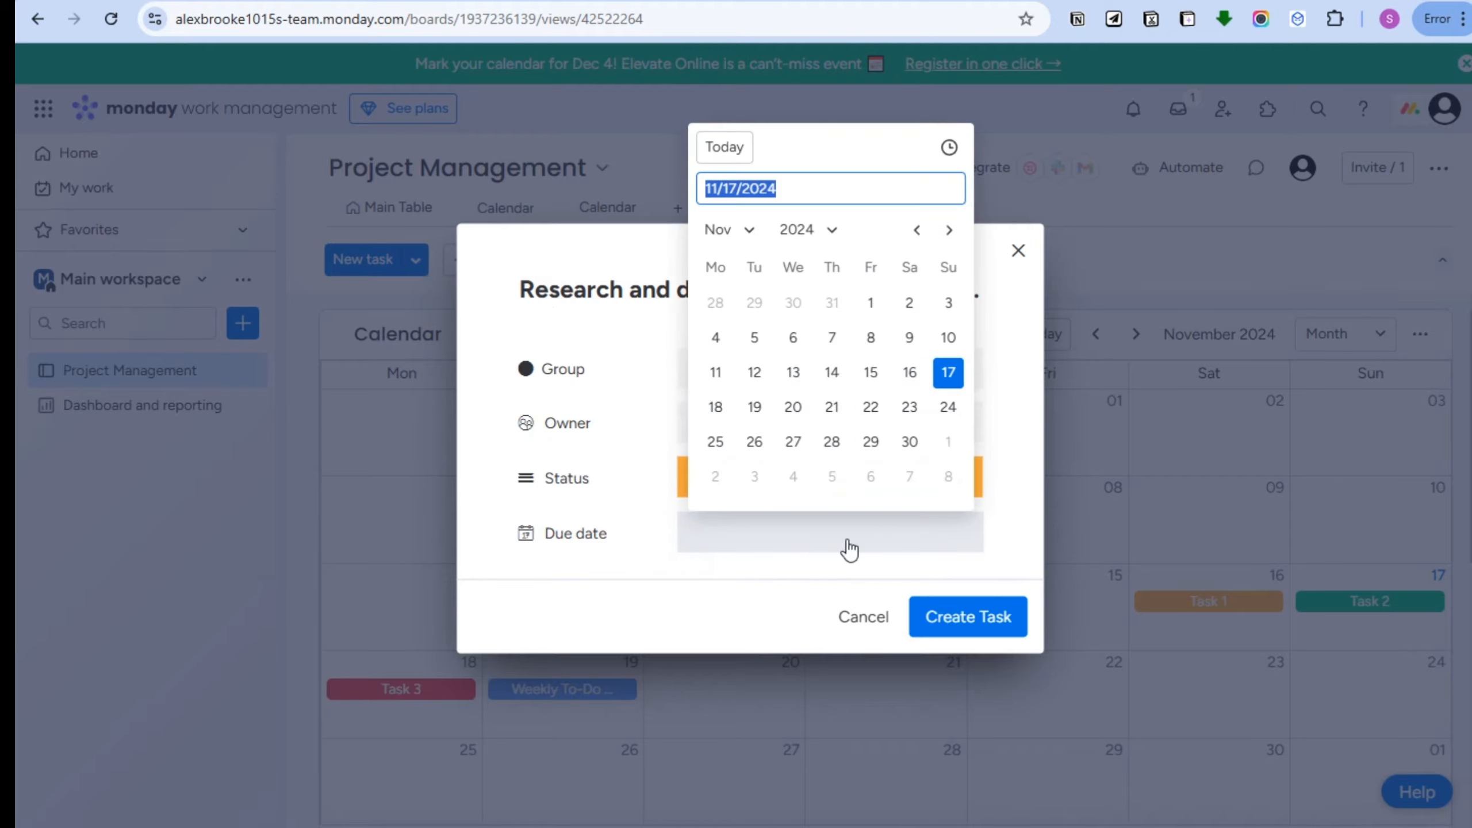
left_click(791, 408)
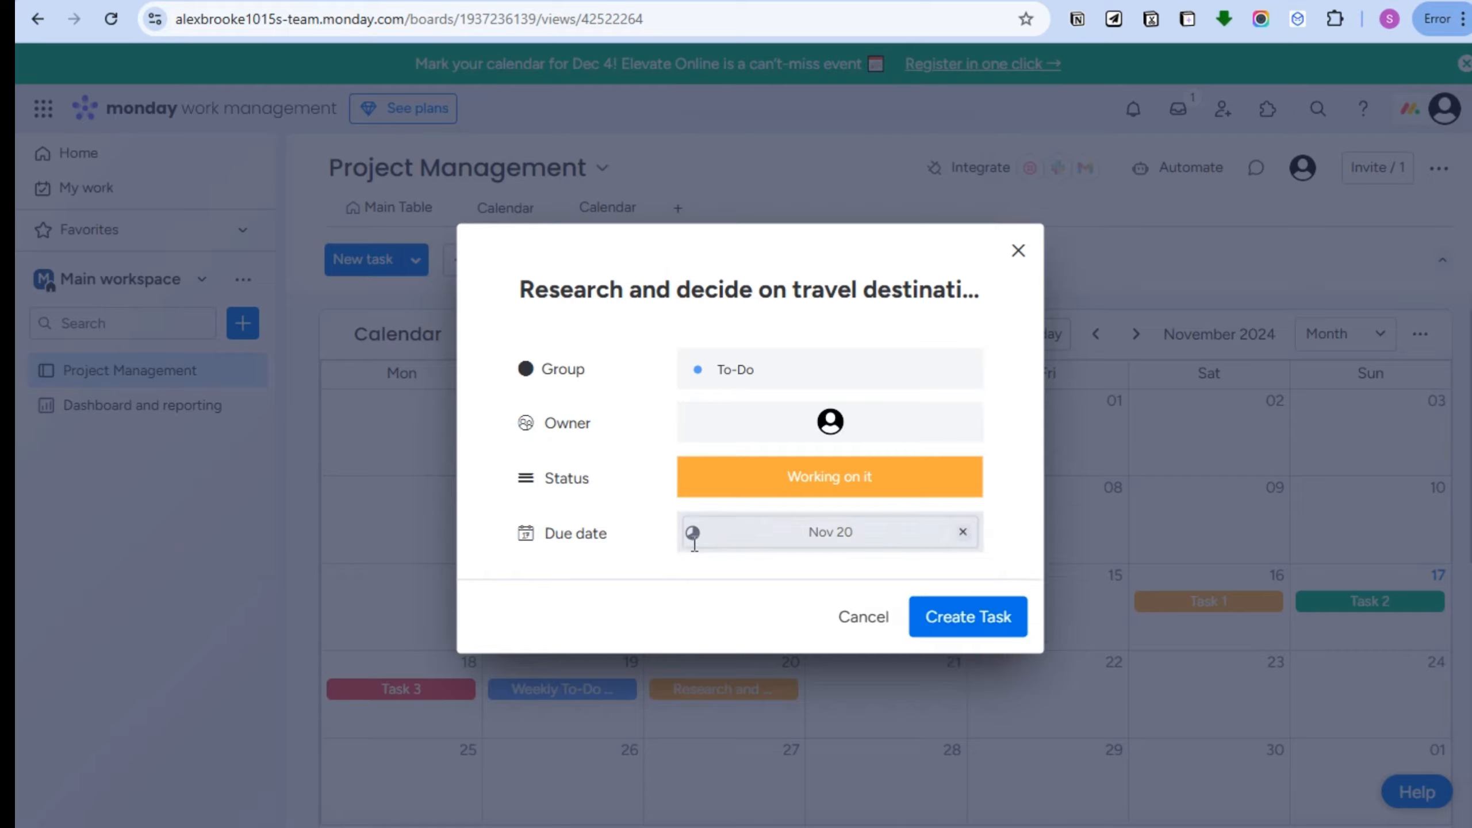
Create the travel research task with the details already filled in
left_click(939, 618)
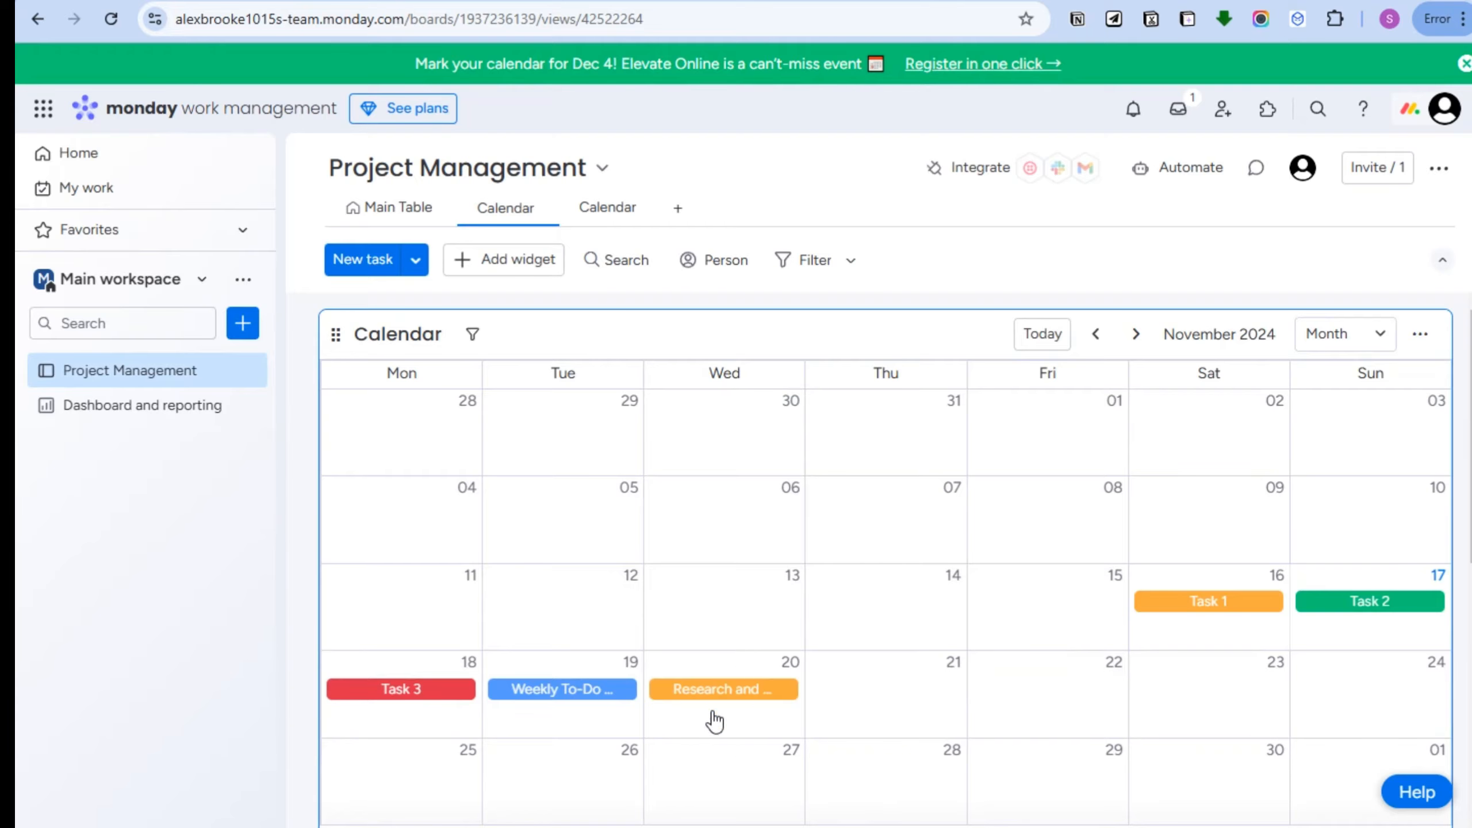
scroll(728, 710, "down", 2)
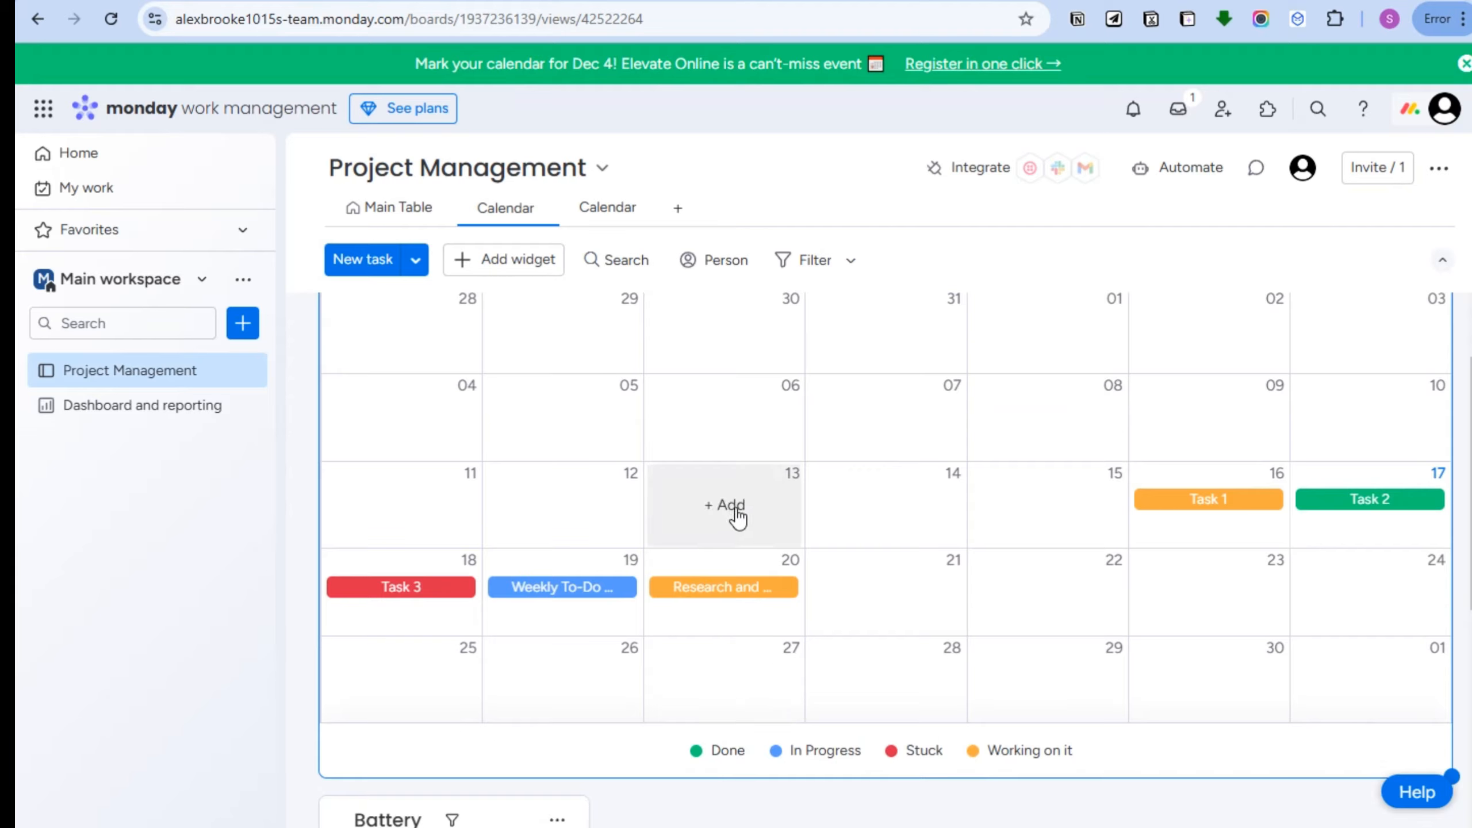
left_click(891, 598)
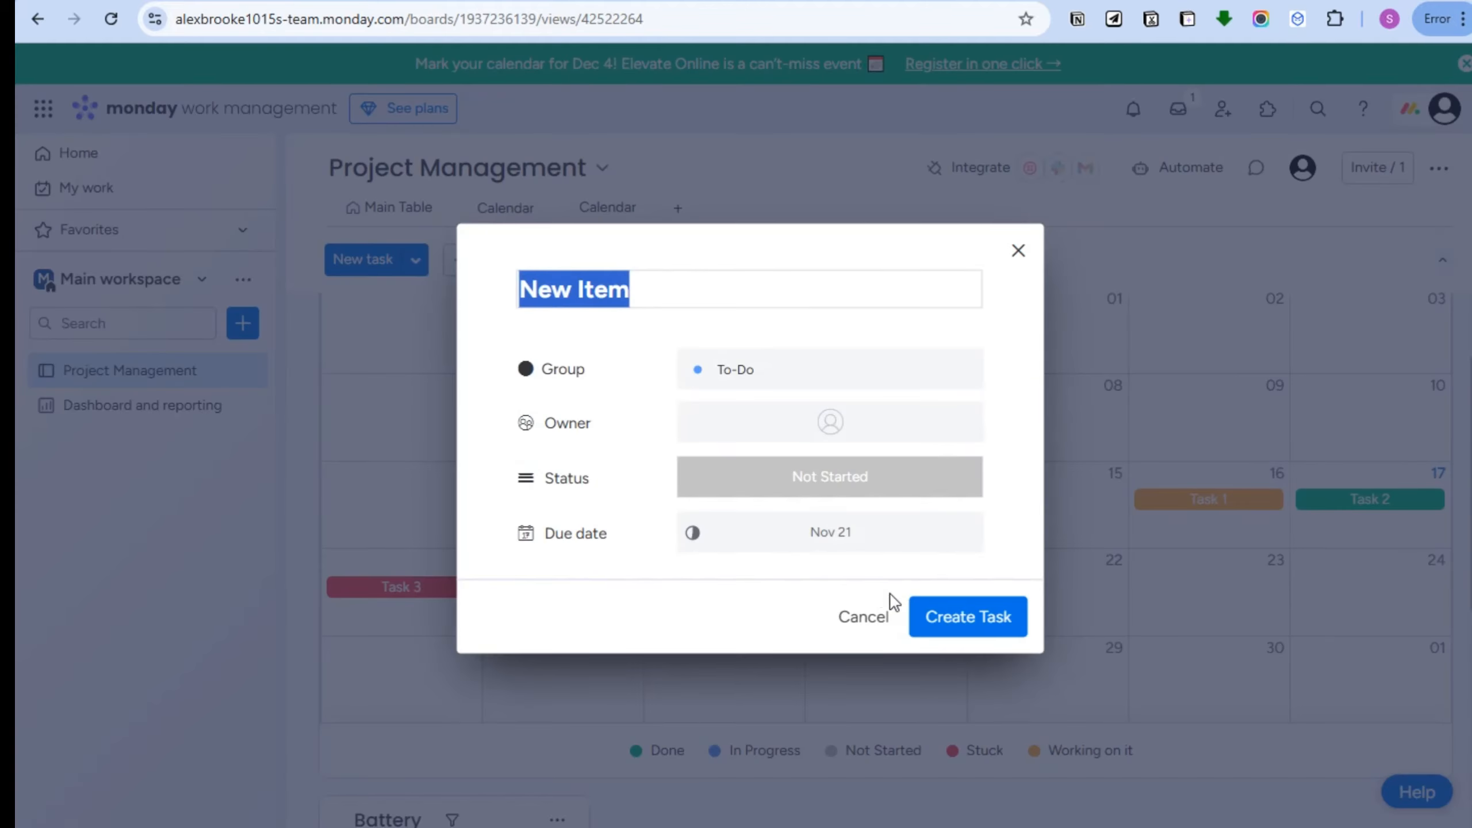
left_click(1032, 260)
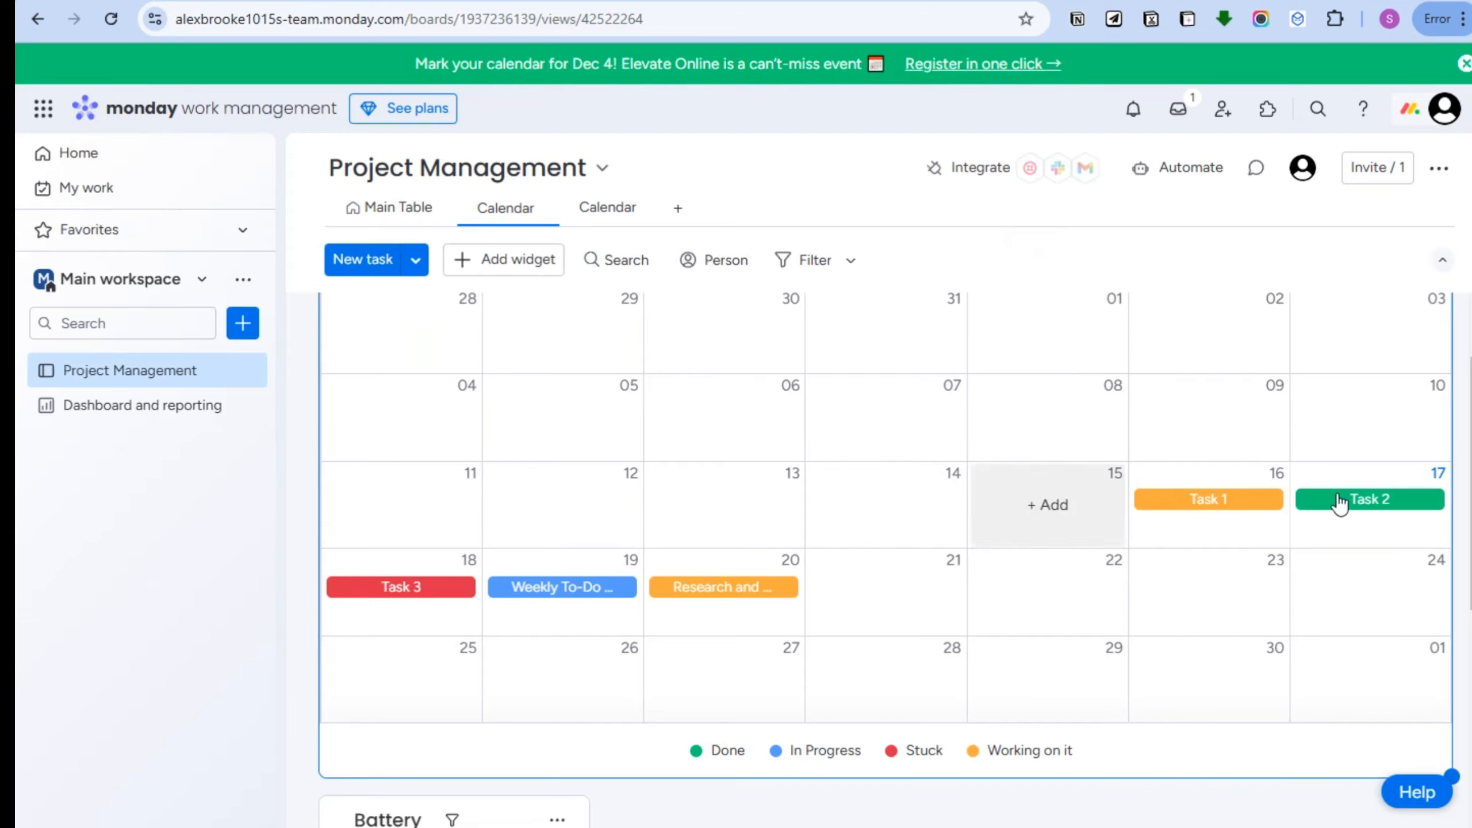
left_click(152, 403)
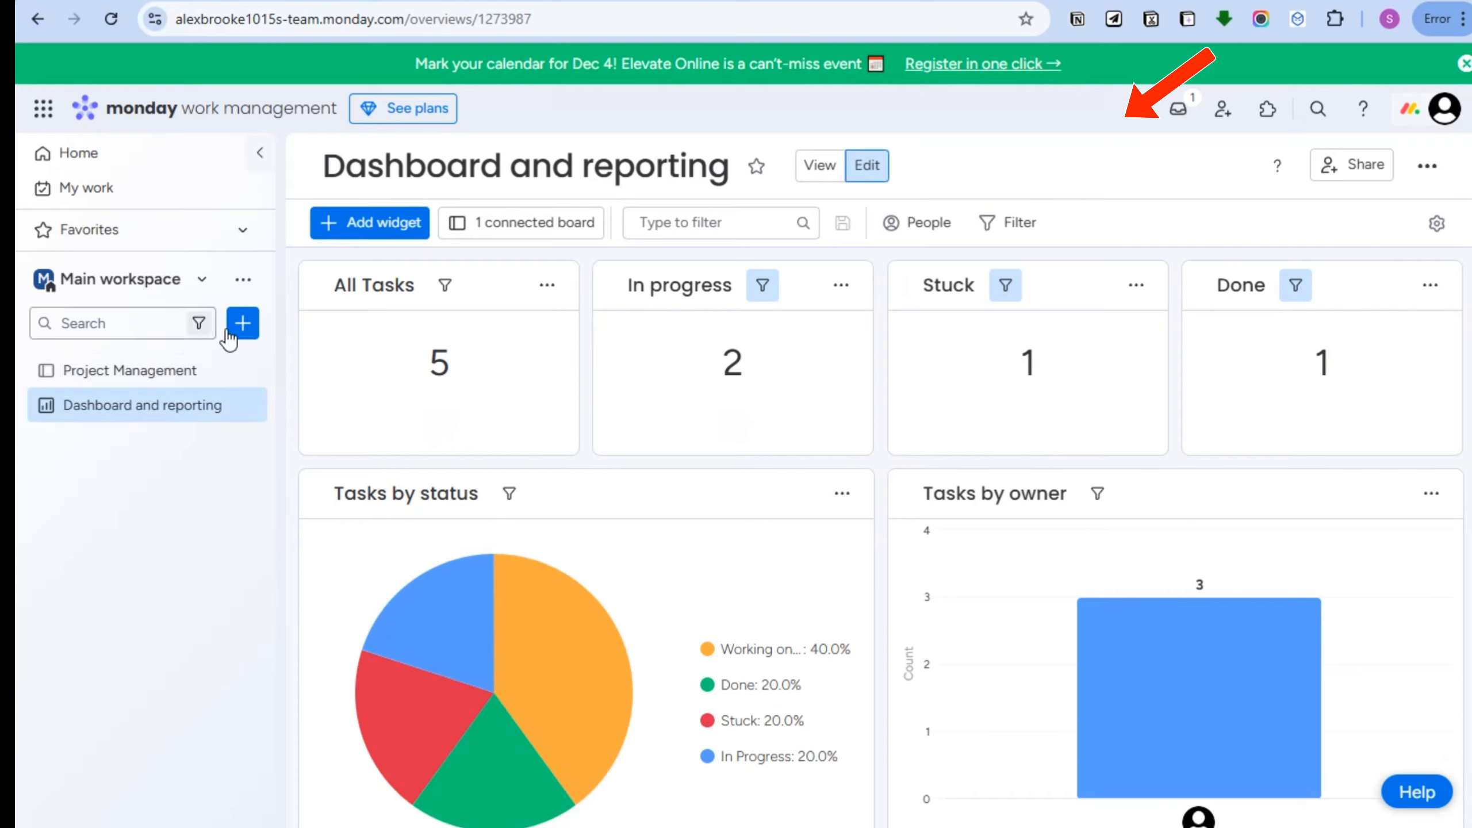
left_click(187, 370)
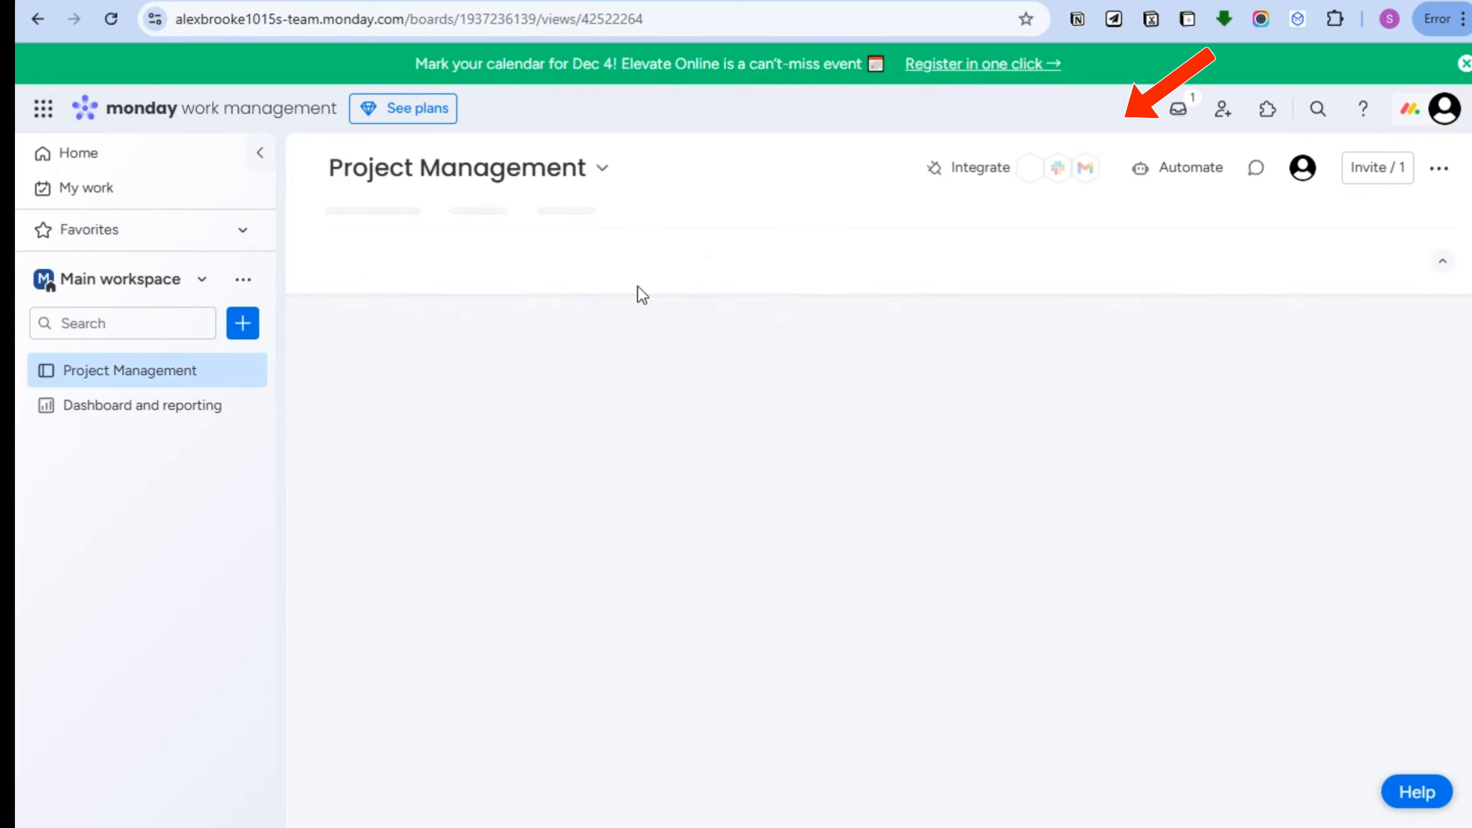
Create a new board named "Adventure & Travel To-Do List" with Main privacy, managing Items
left_click(242, 325)
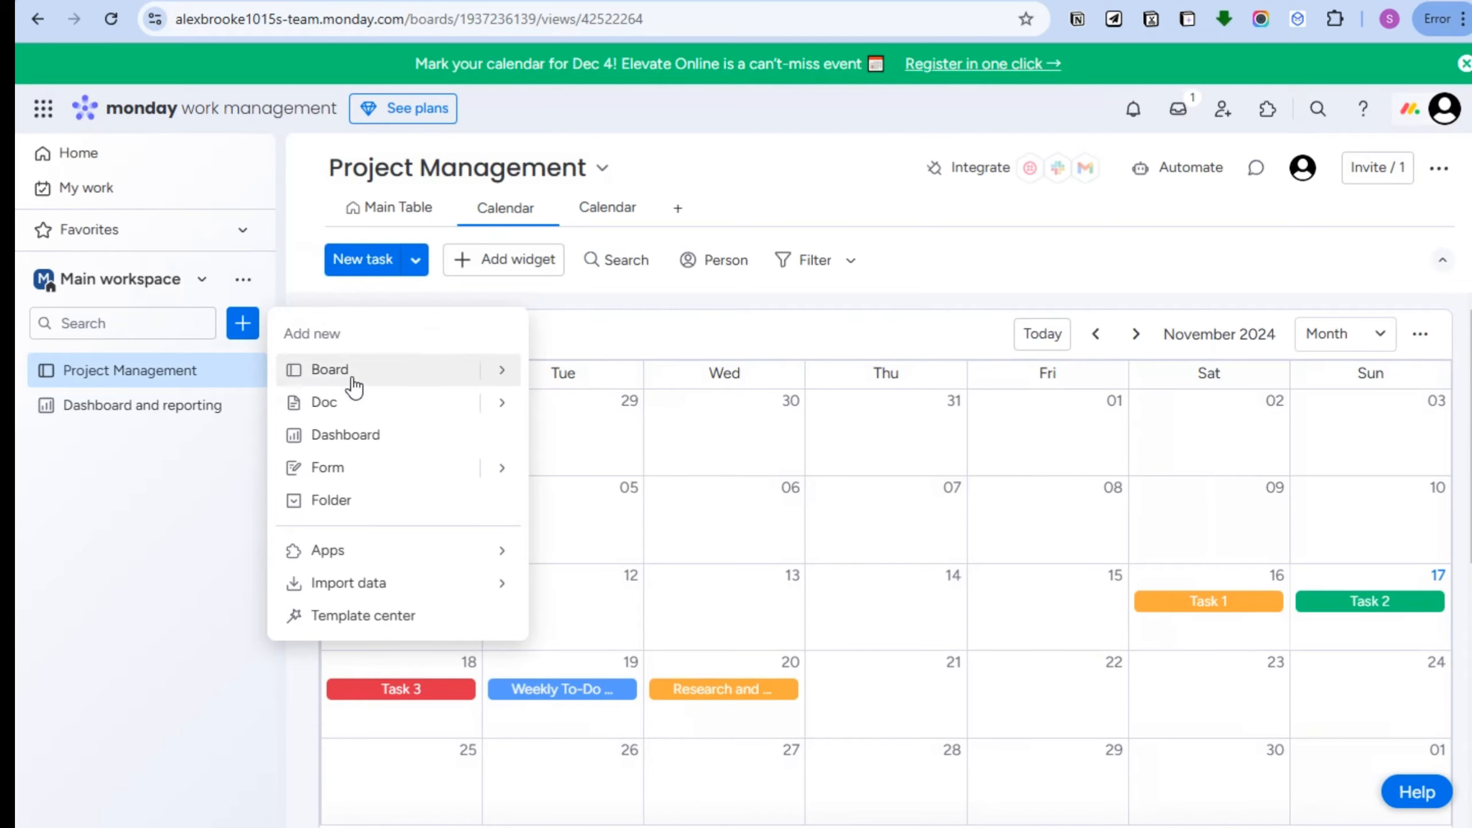
left_click(386, 382)
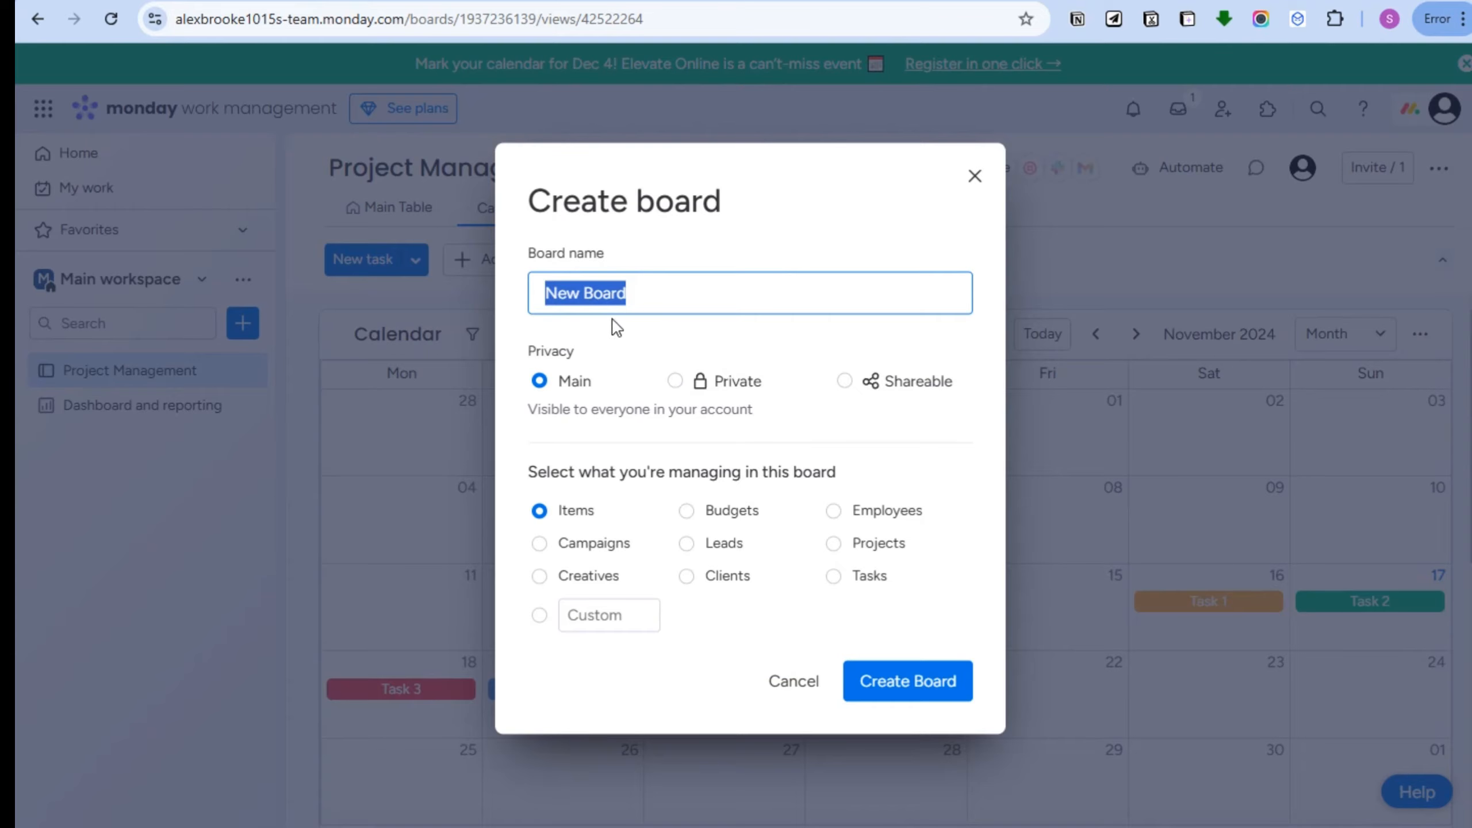
type("Adventure & Travel To-Do List")
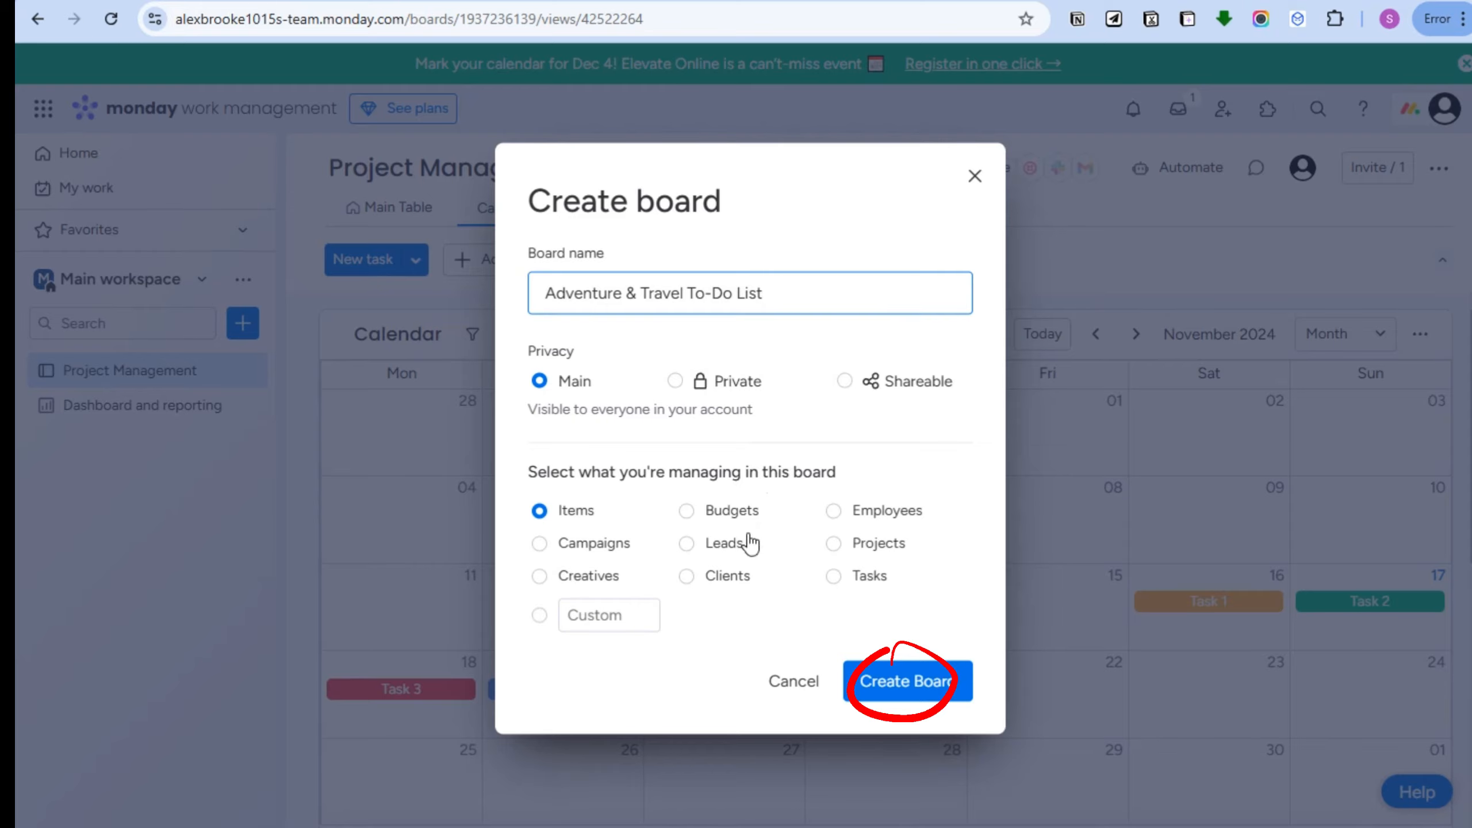
left_click(709, 515)
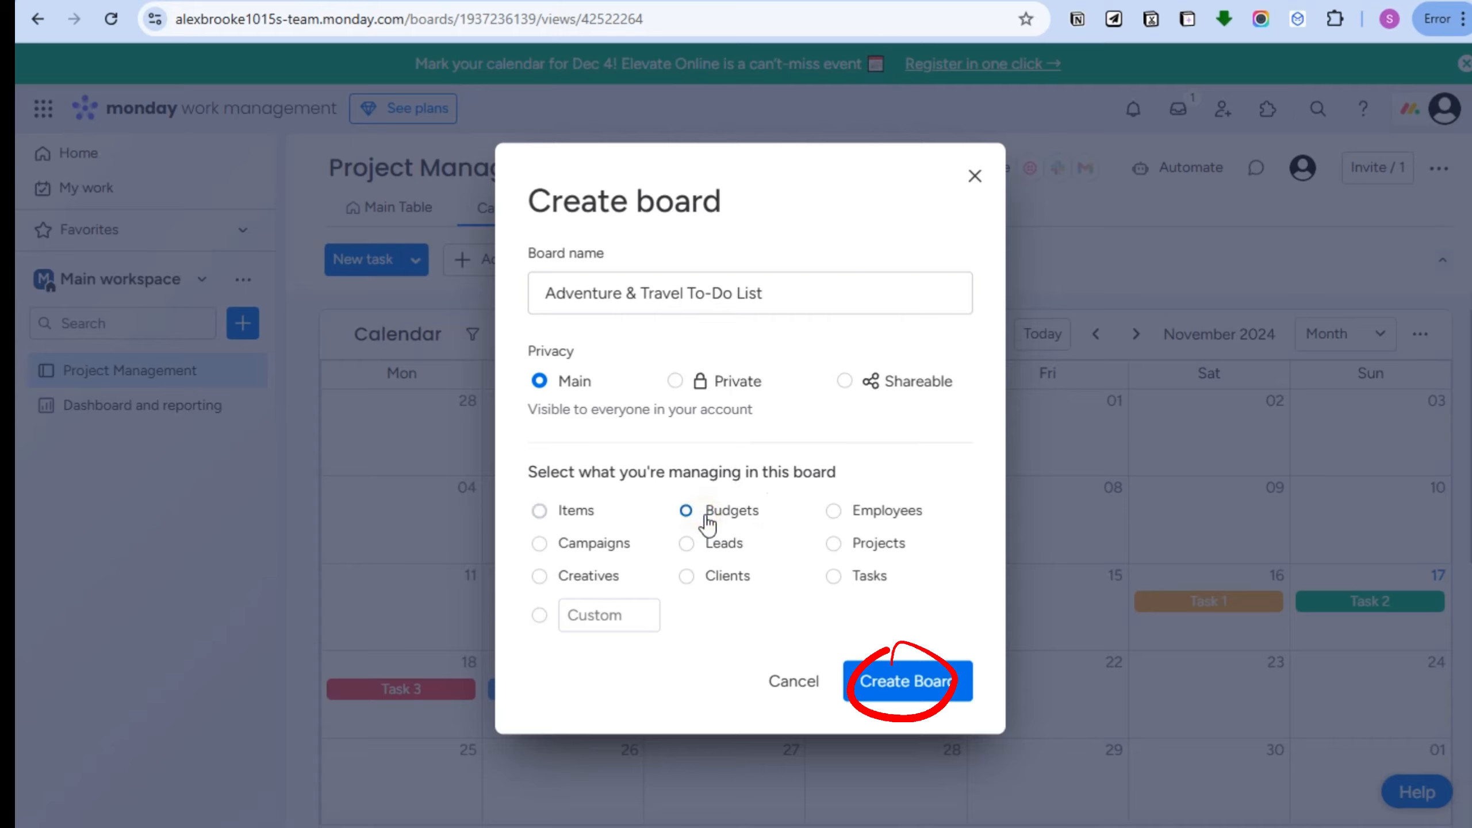
left_click(539, 511)
left_click(932, 690)
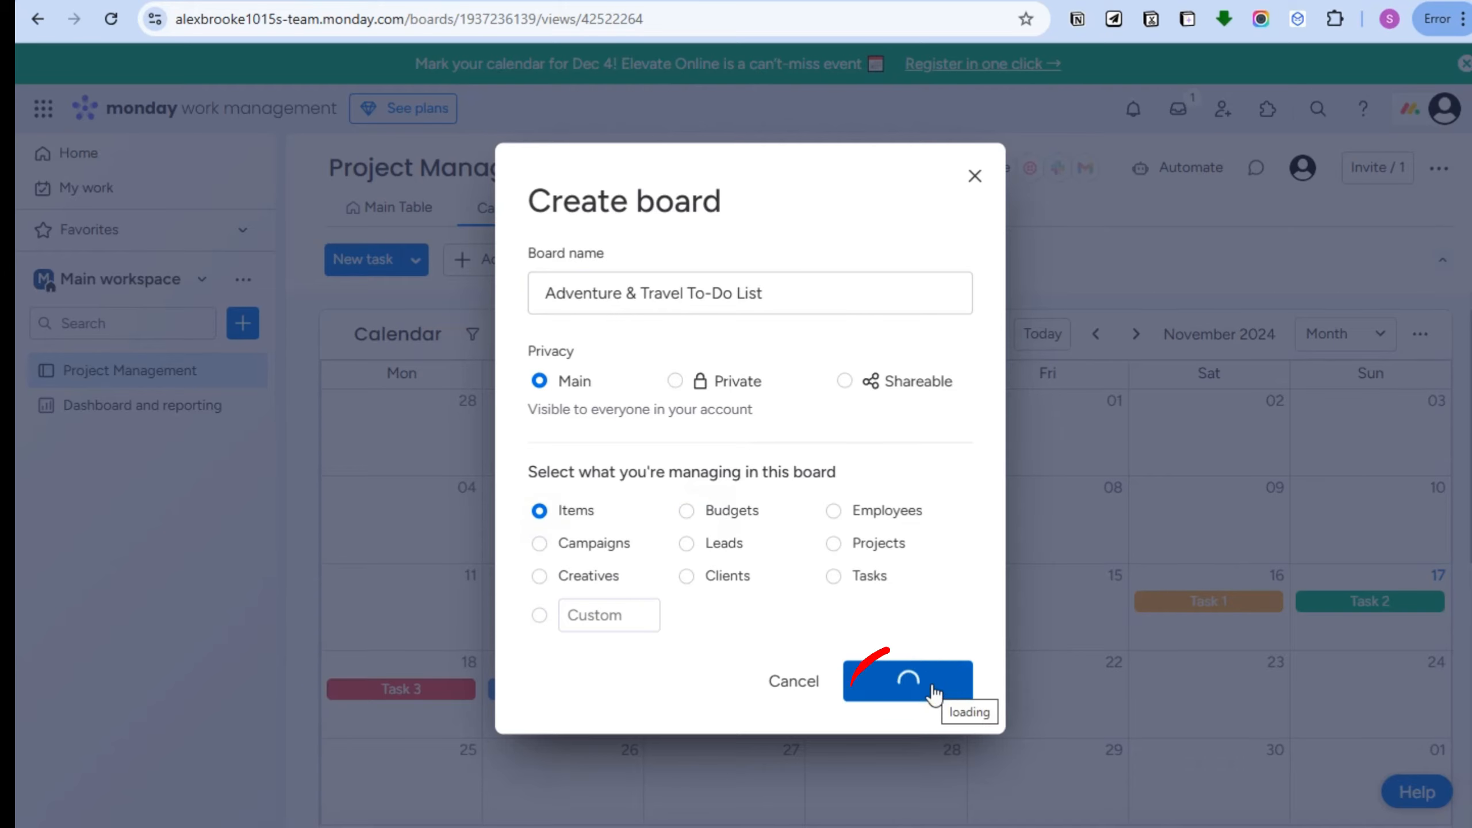
Add a Calendar view to the Adventure & Travel To-Do List board and look it over
key("alt+f")
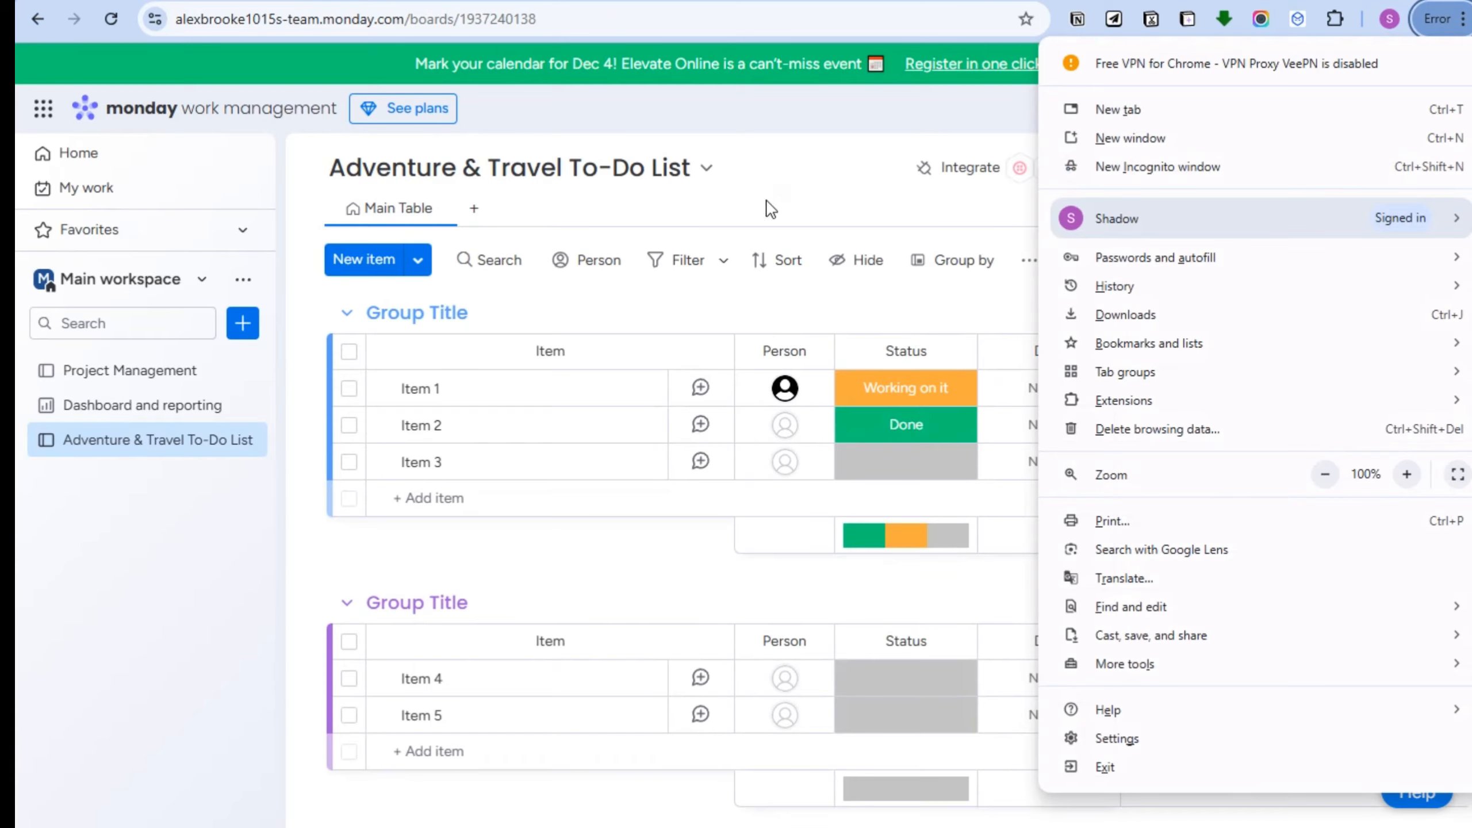
left_click(778, 190)
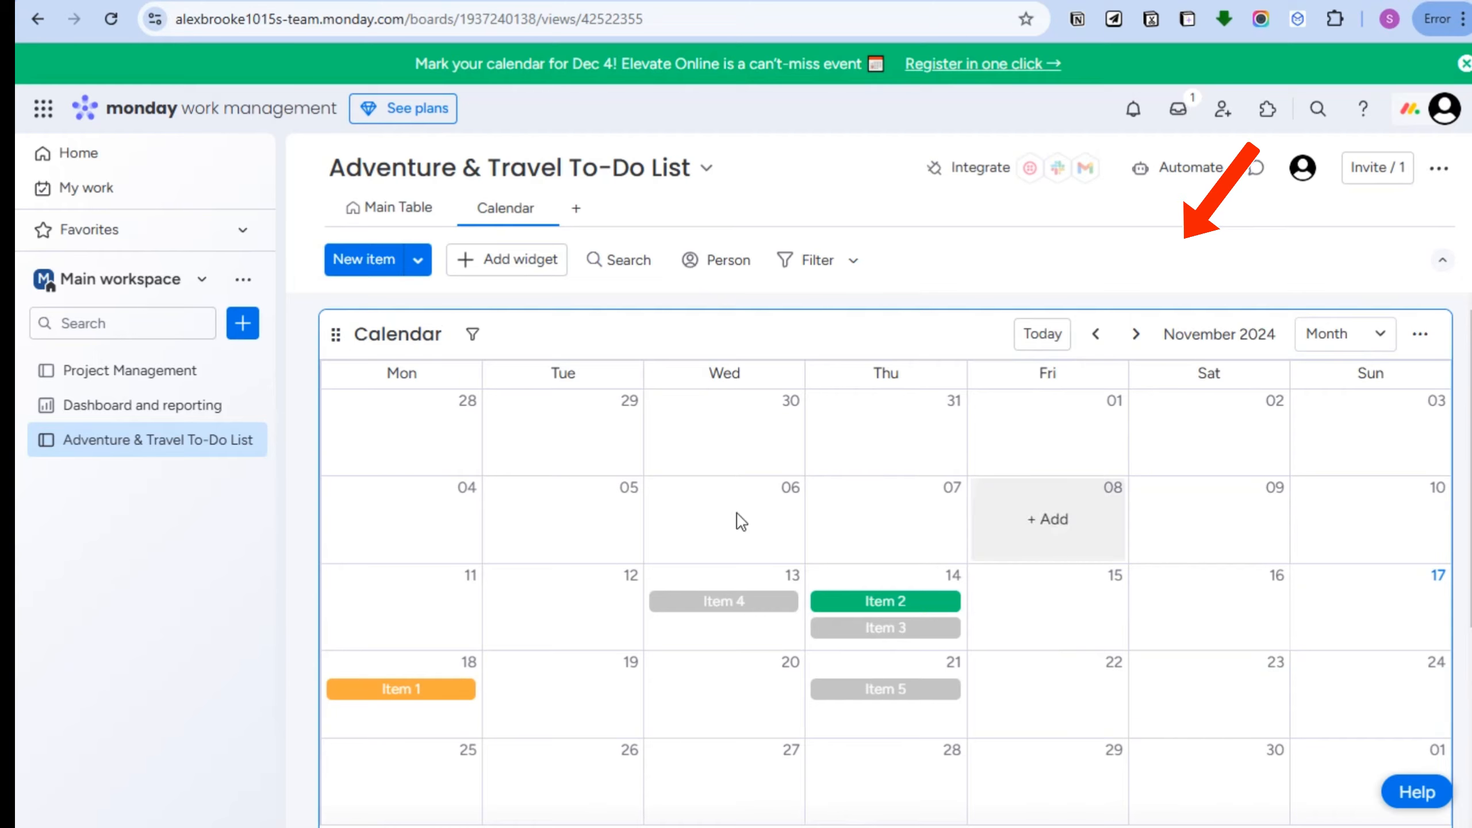
scroll(1347, 723, "down", 5)
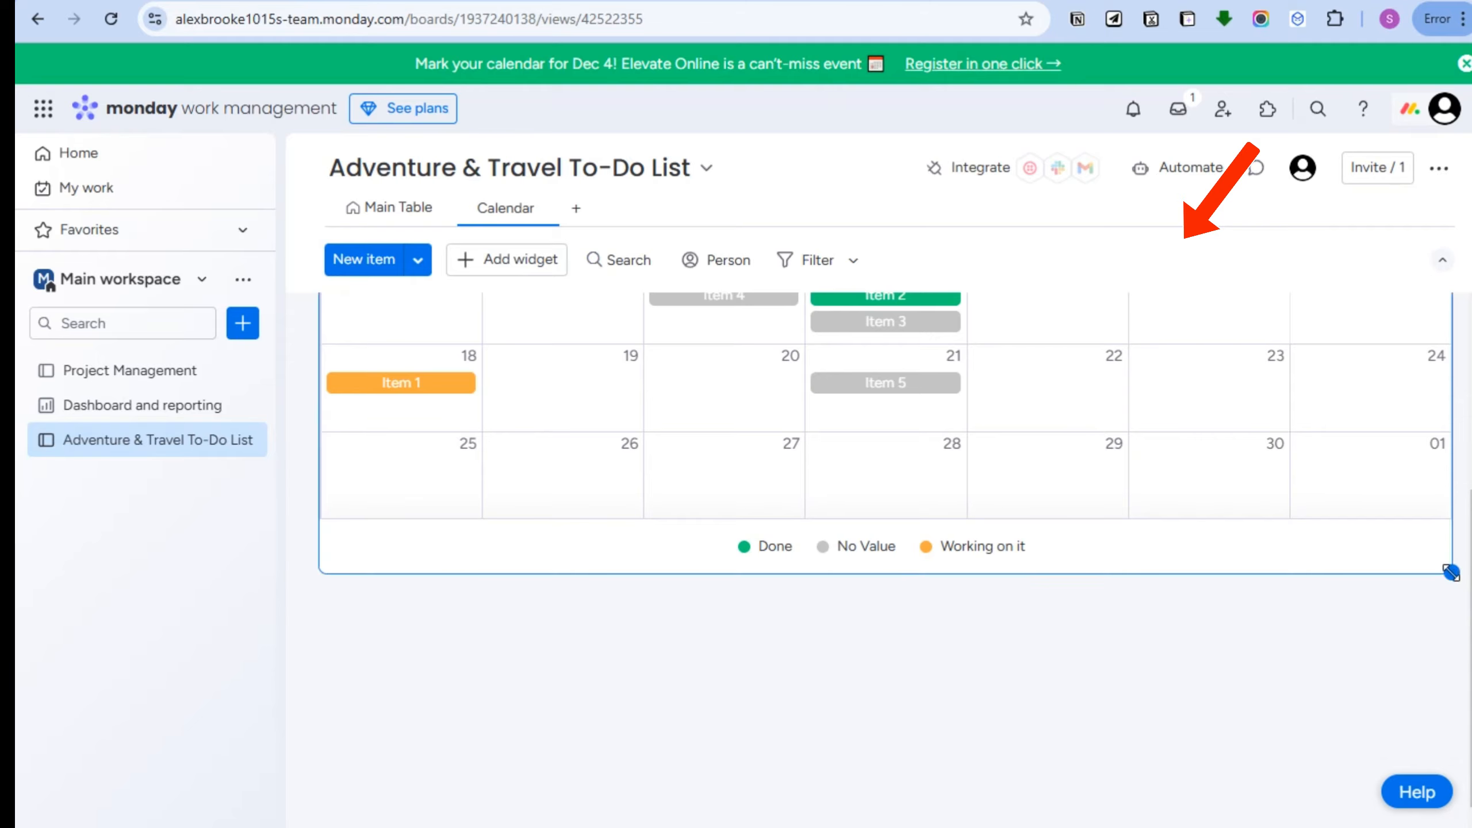
Create a Main board named "Packing Essentials:" for managing Budgets and add a Calendar view to it
left_click(240, 332)
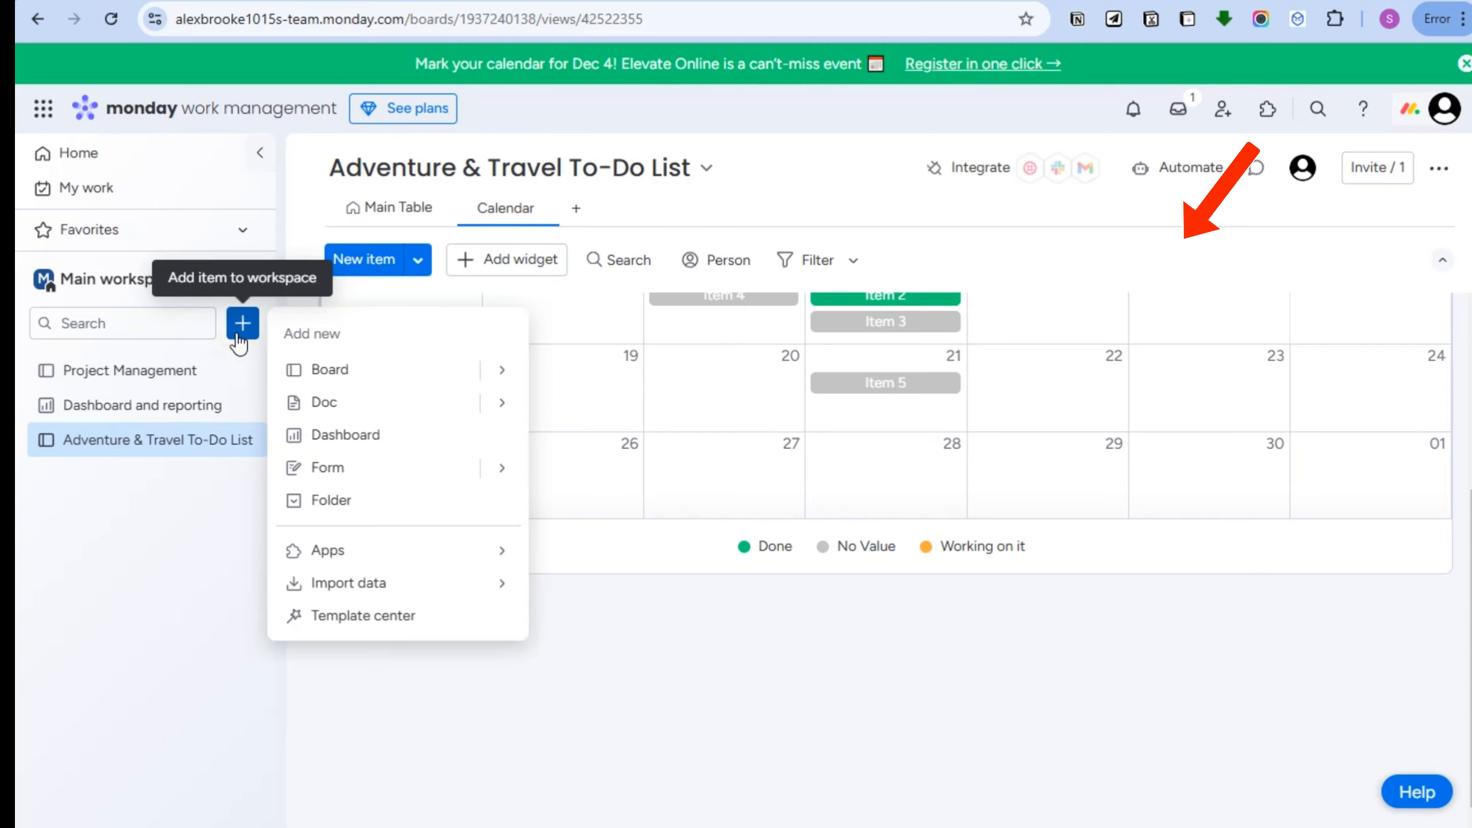
left_click(318, 371)
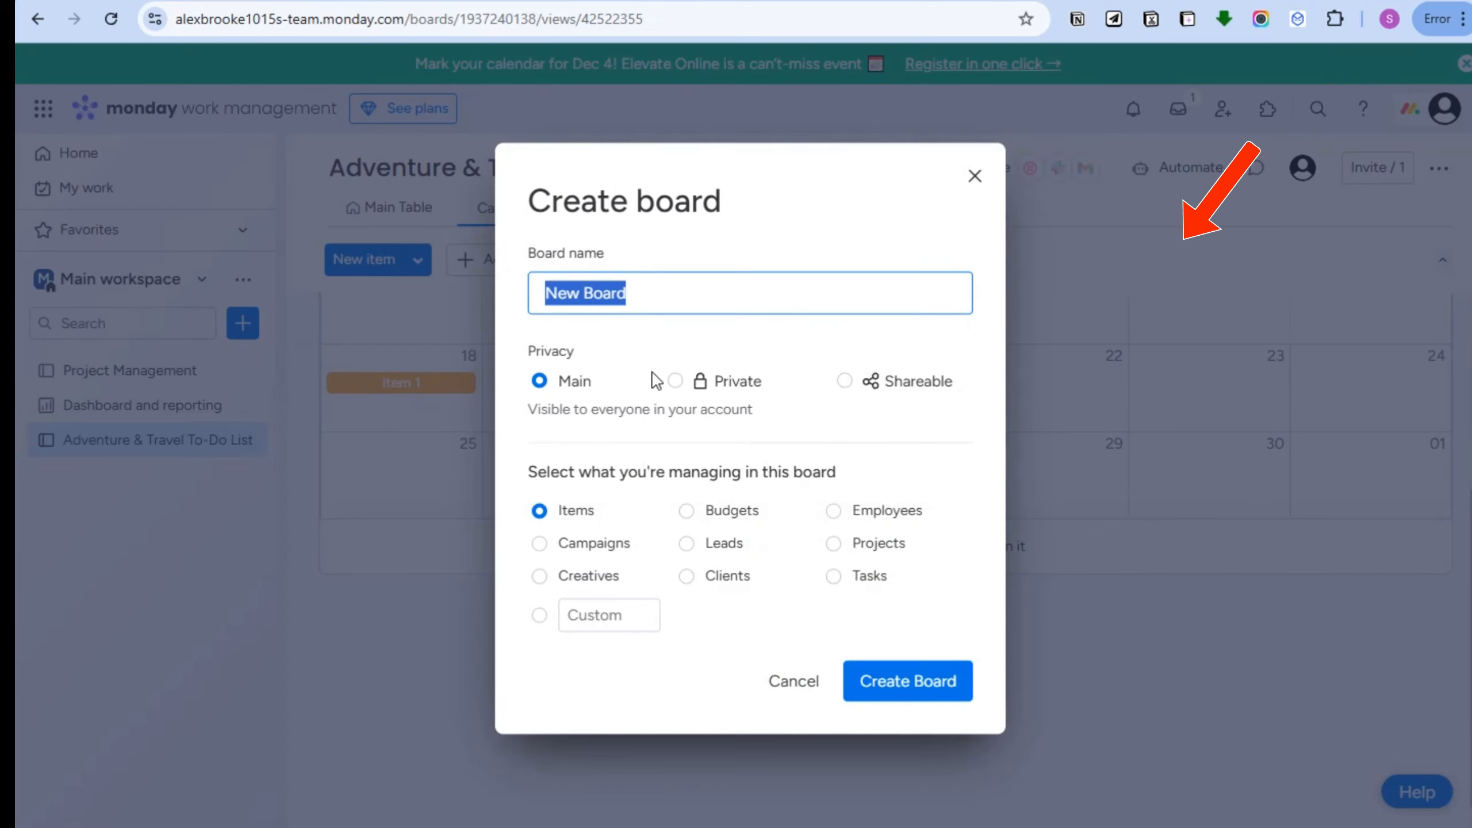
key("alt")
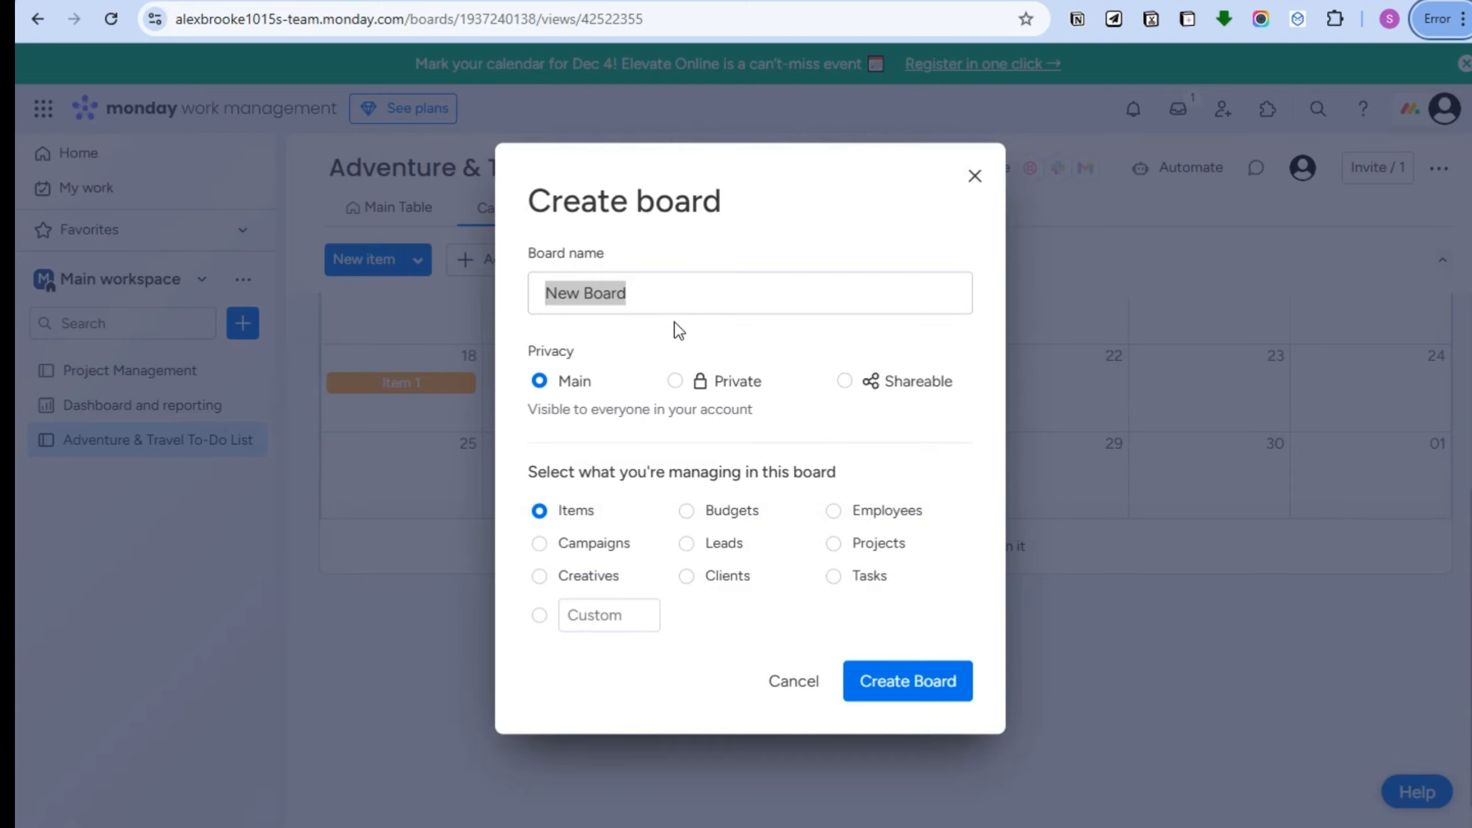
left_click(663, 296)
key("ctrl+a")
type("Packing Essentials:")
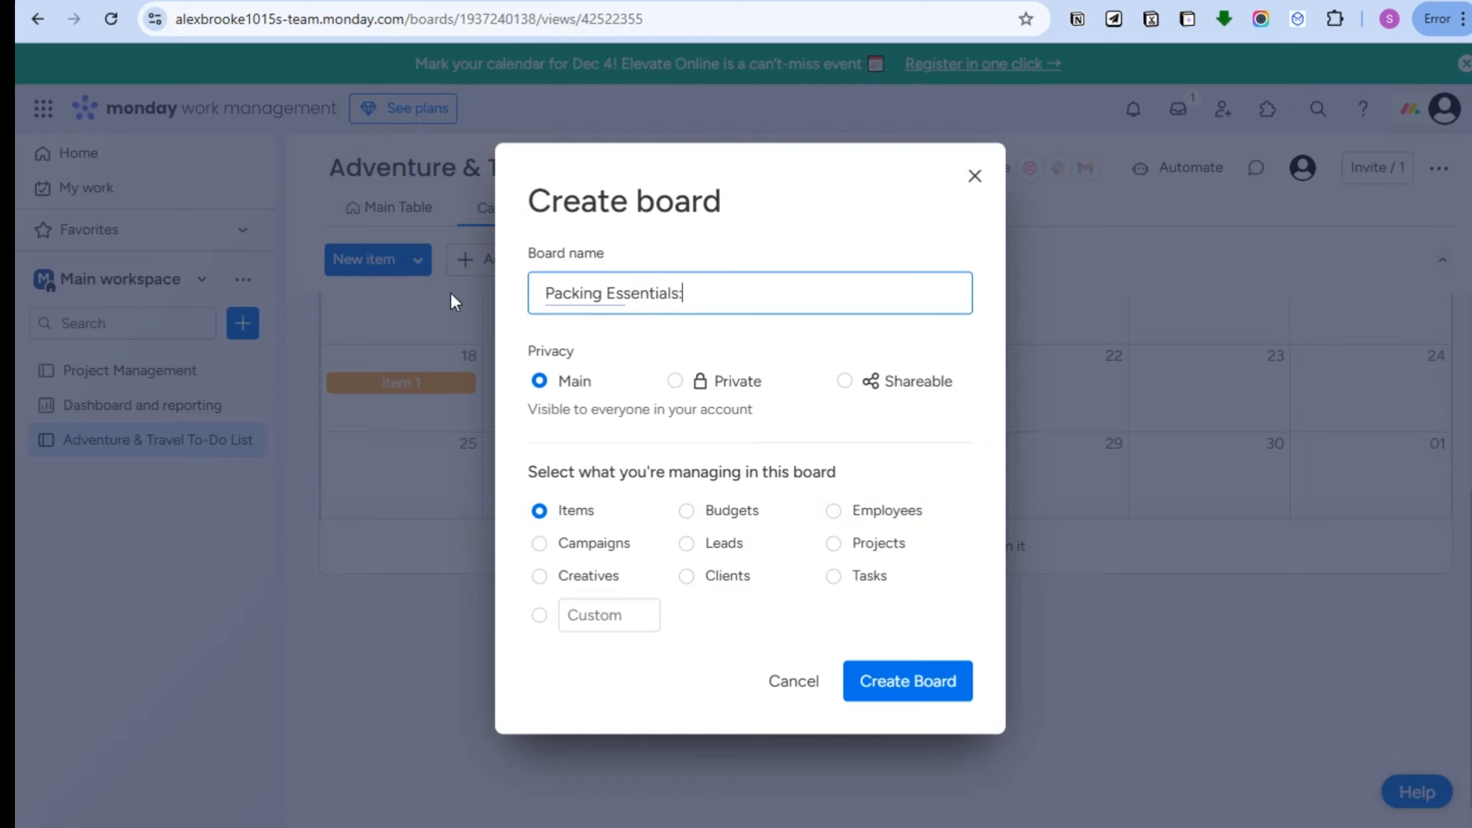
left_click(687, 512)
left_click(903, 691)
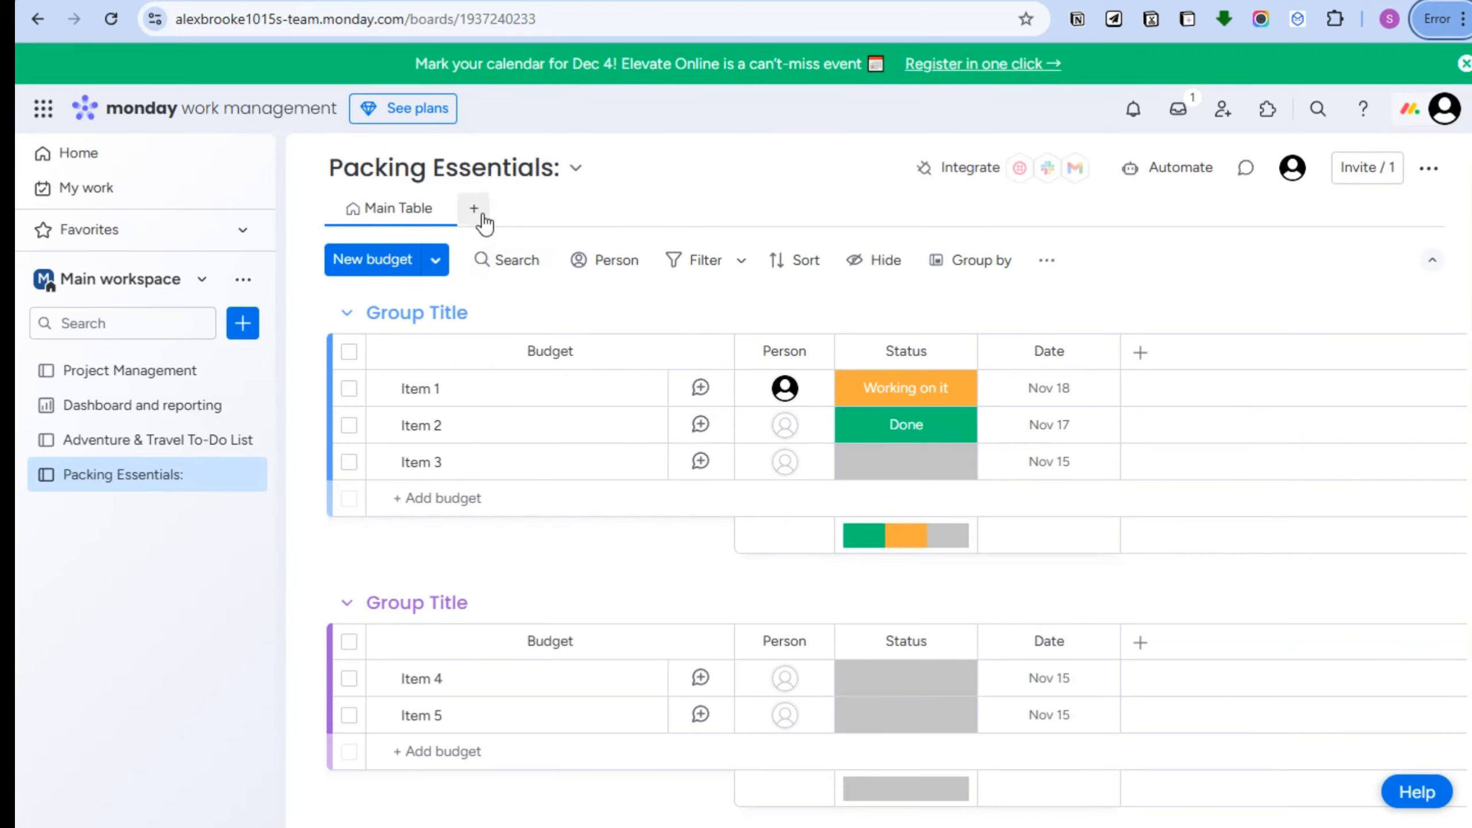
left_click(482, 215)
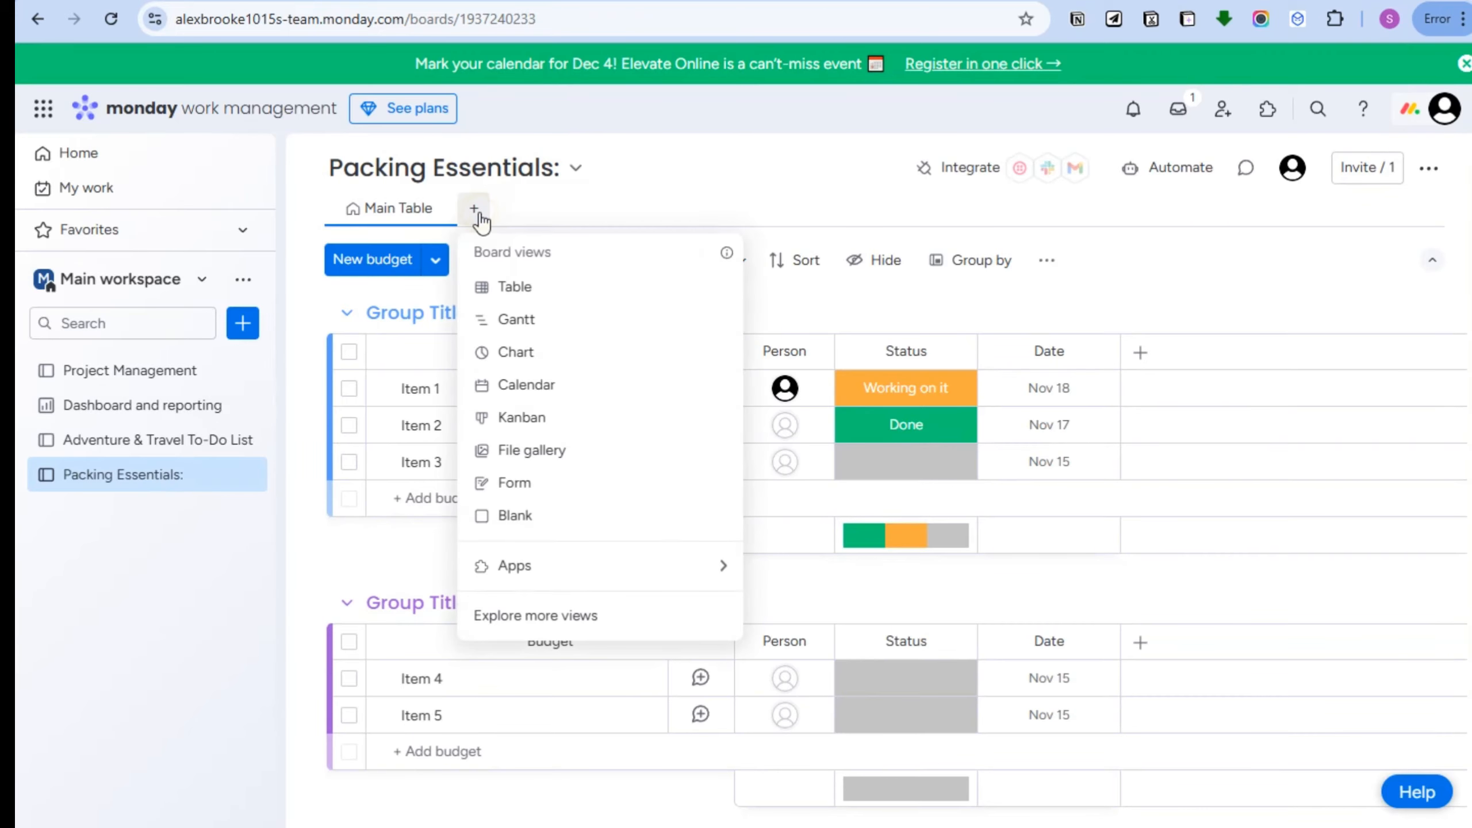
left_click(532, 383)
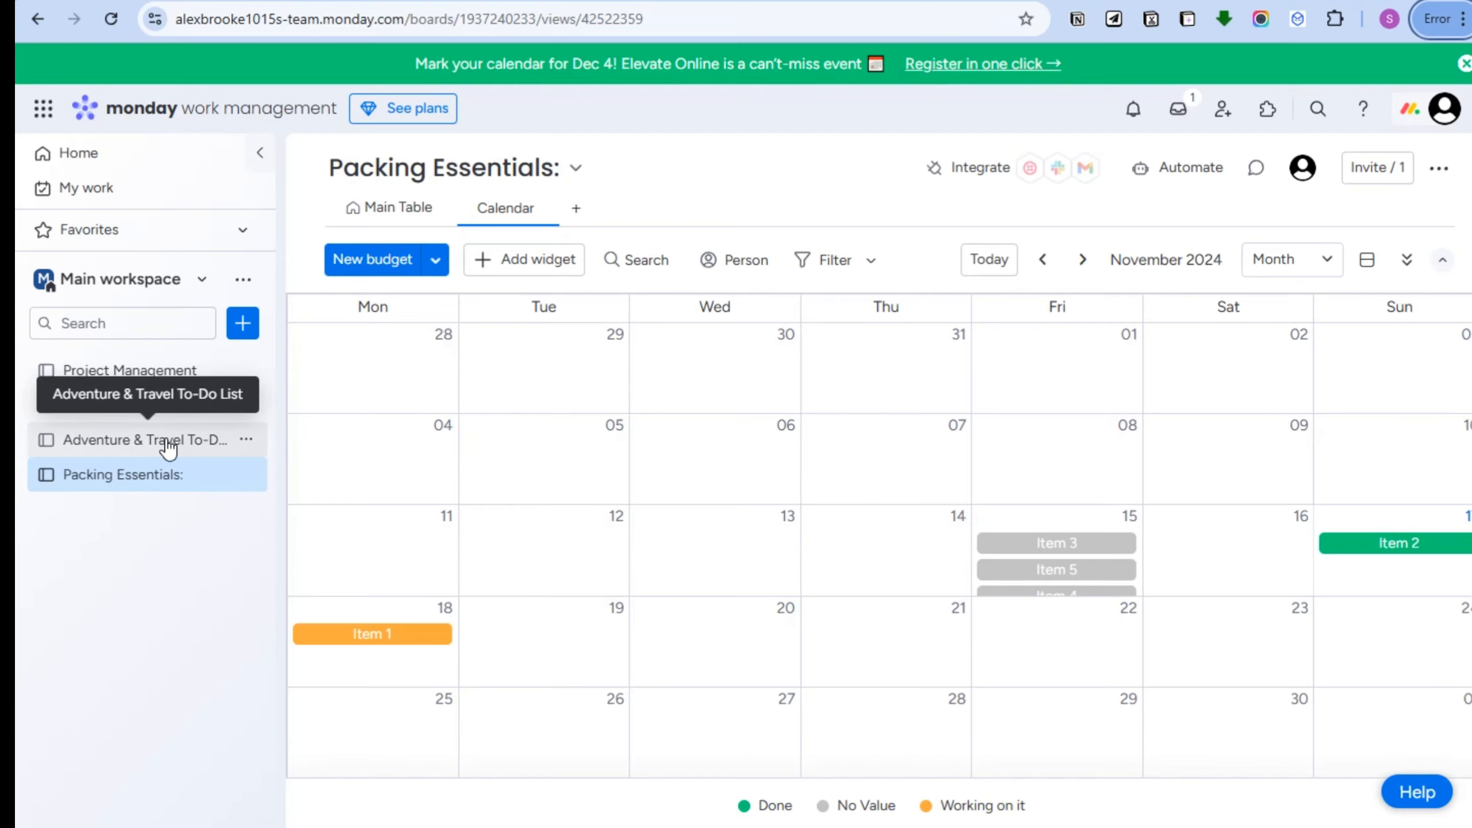
Shrink the calendar widget on the Adventure & Travel To-Do List board to about half its width
left_click(168, 441)
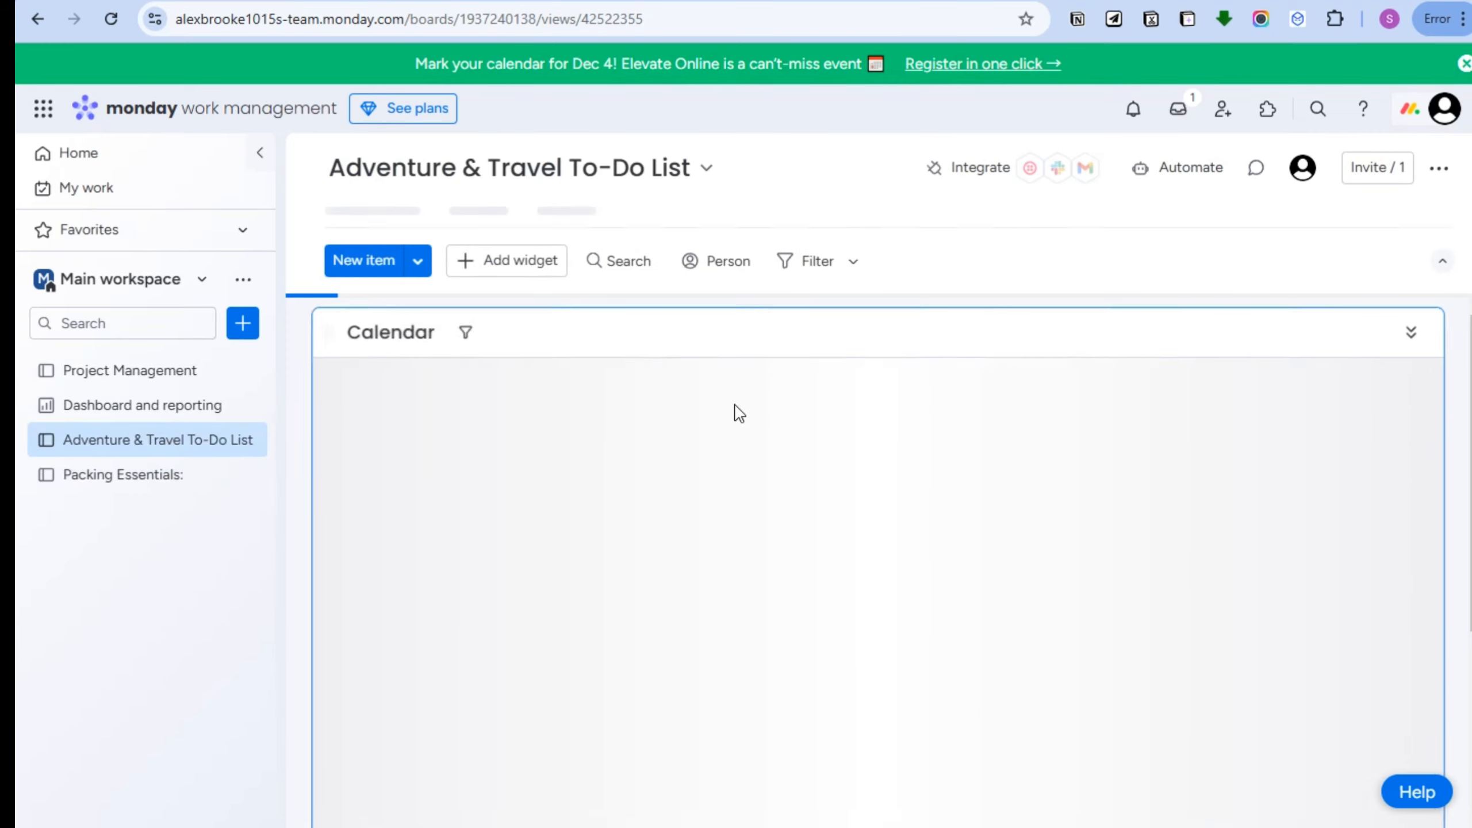
scroll(984, 522, "down", 3)
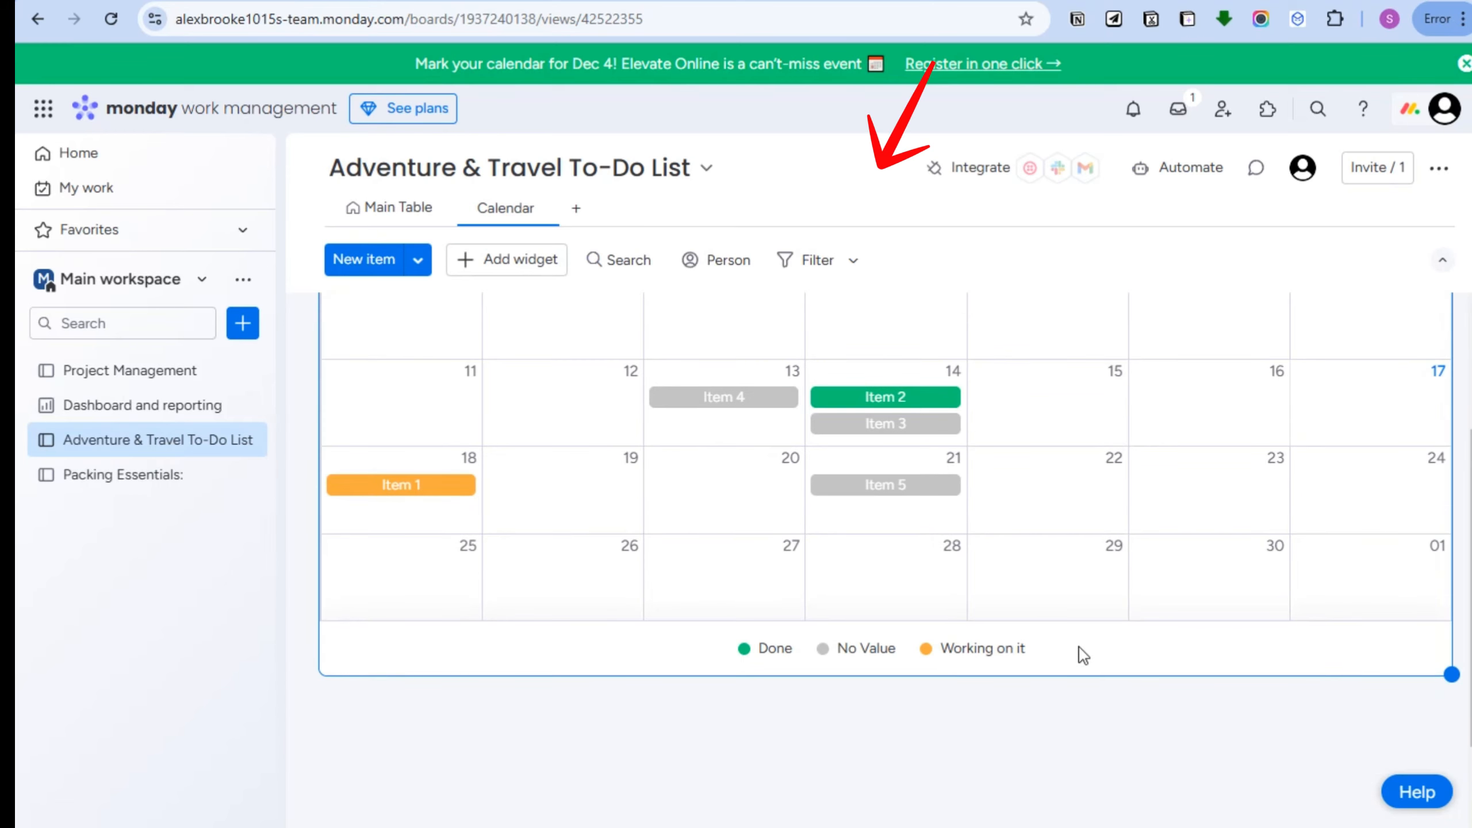
scroll(1004, 667, "up", 3)
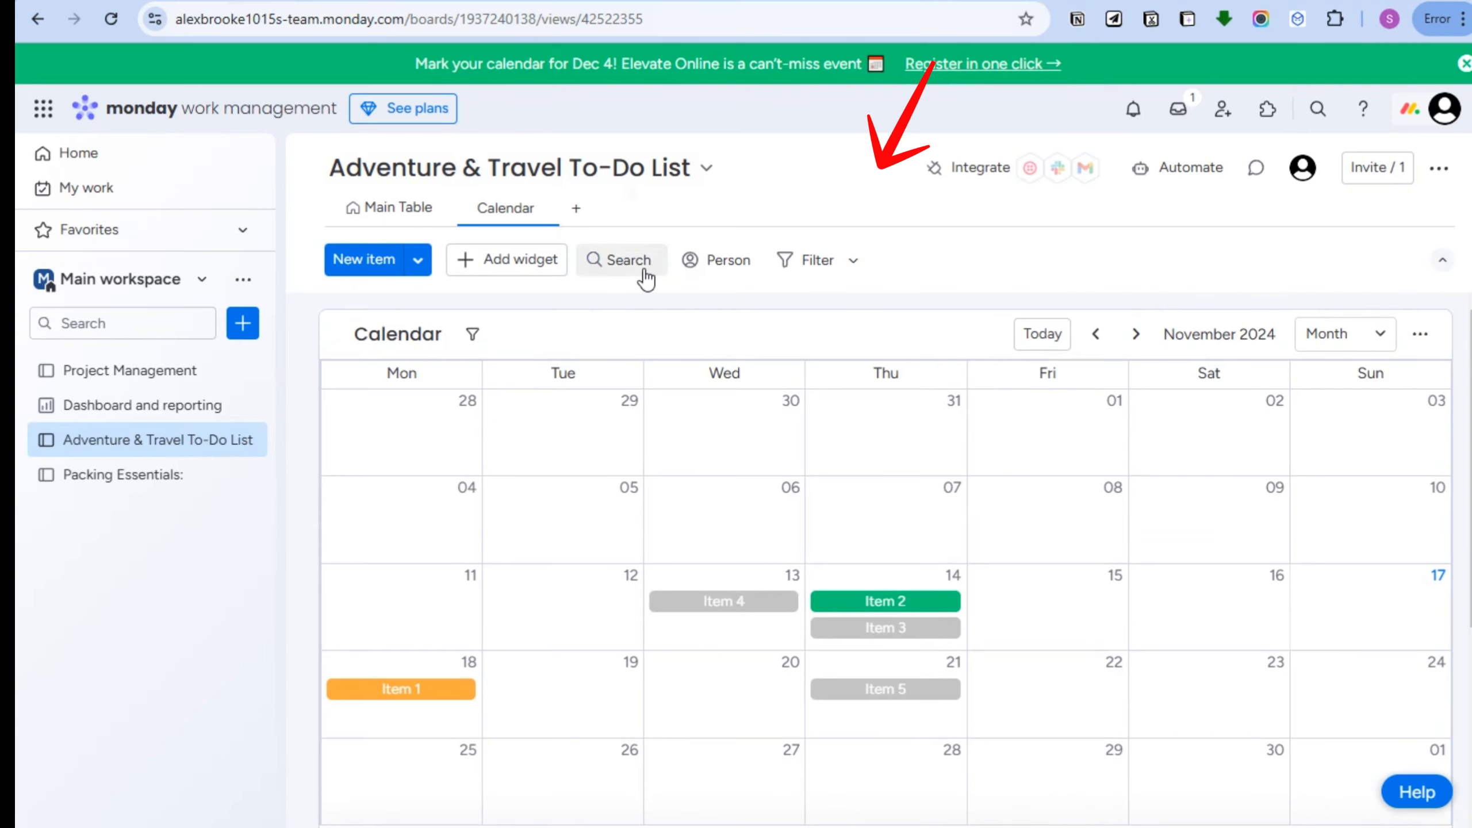
scroll(1068, 467, "down", 3)
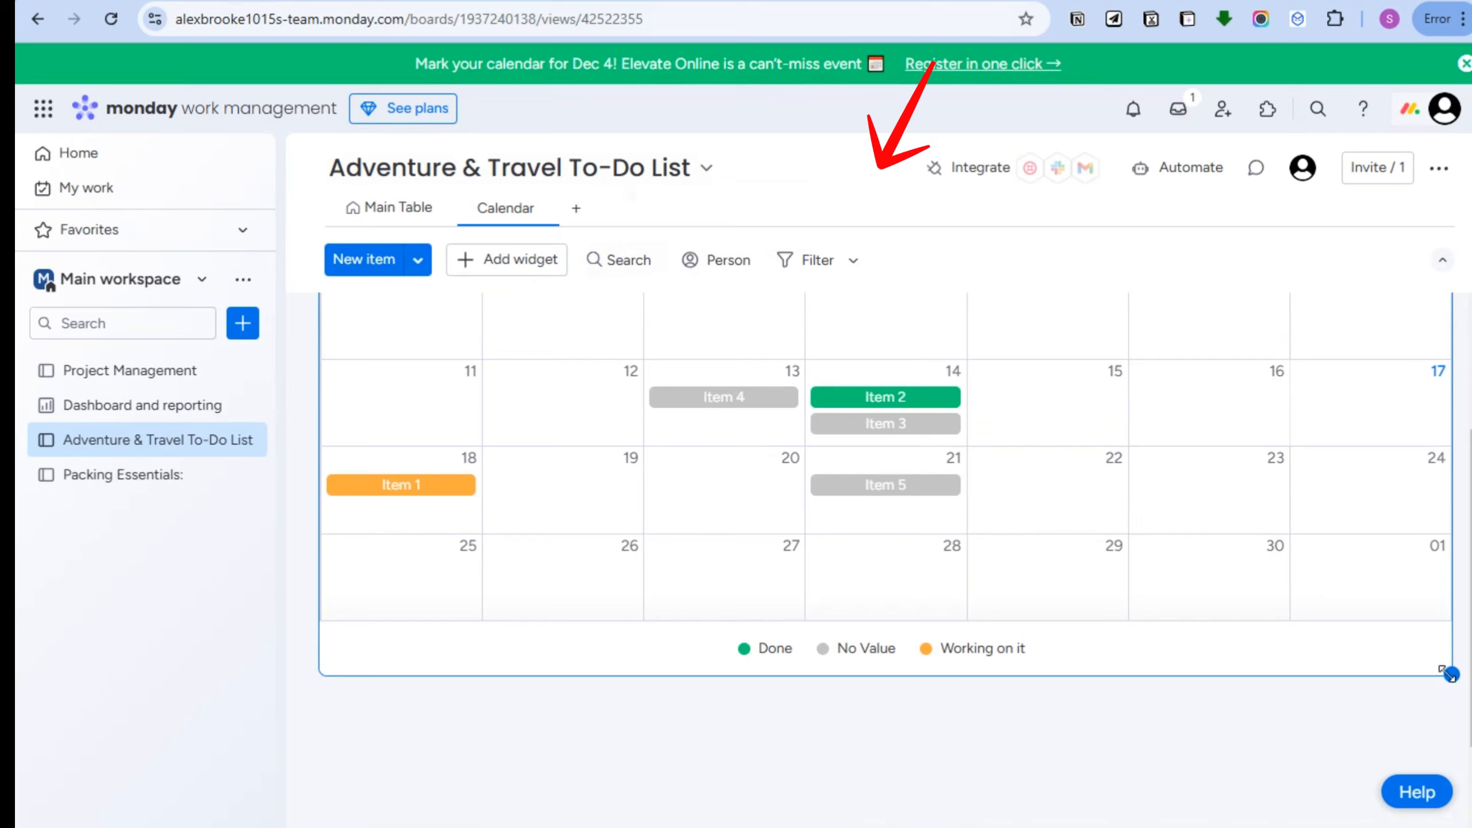
left_click_drag(1448, 674, 736, 673)
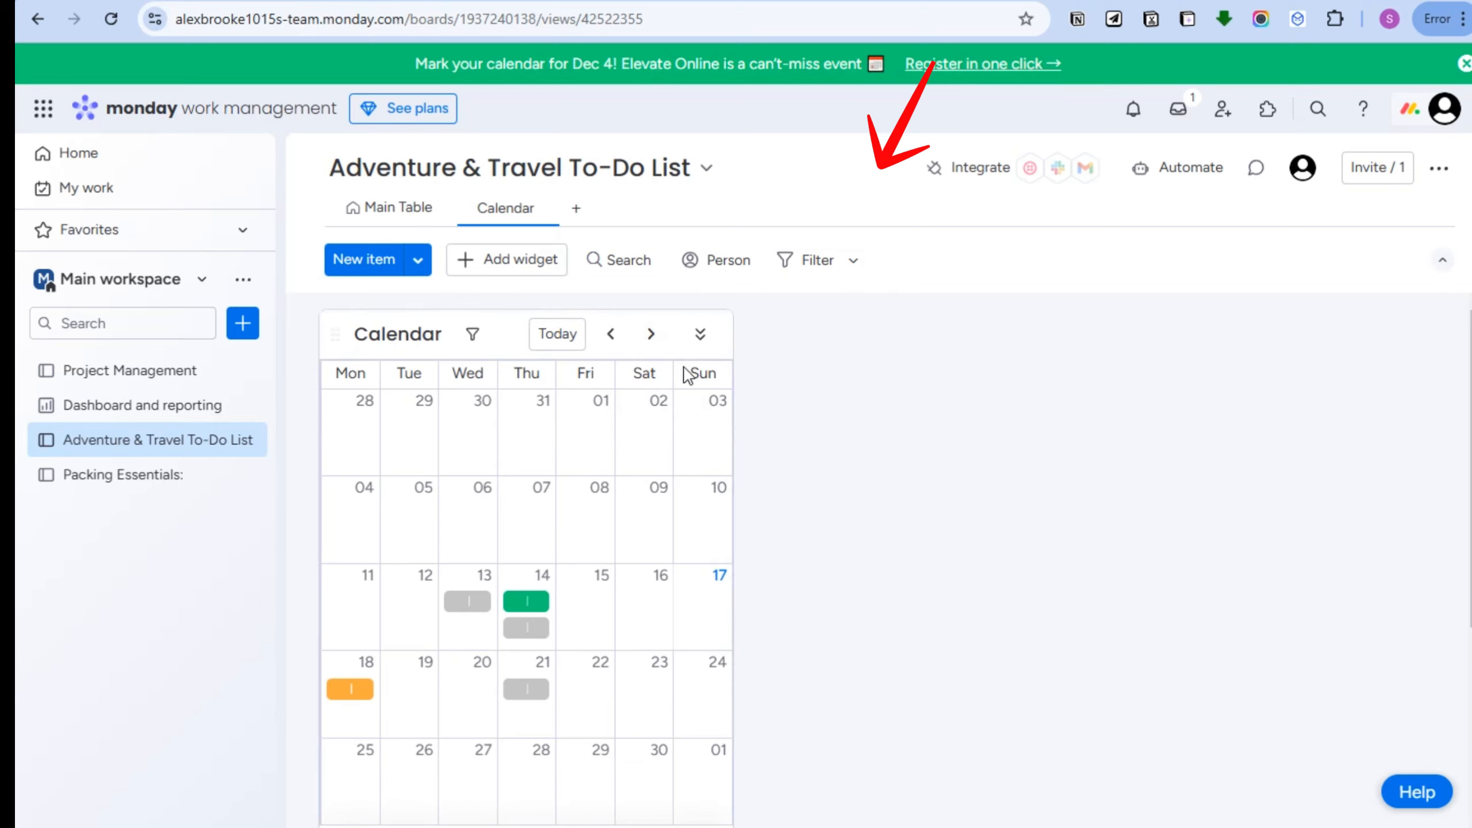
Browse the calendar widget's previous and next months, preview its Week display, and return it to Month
left_click(556, 342)
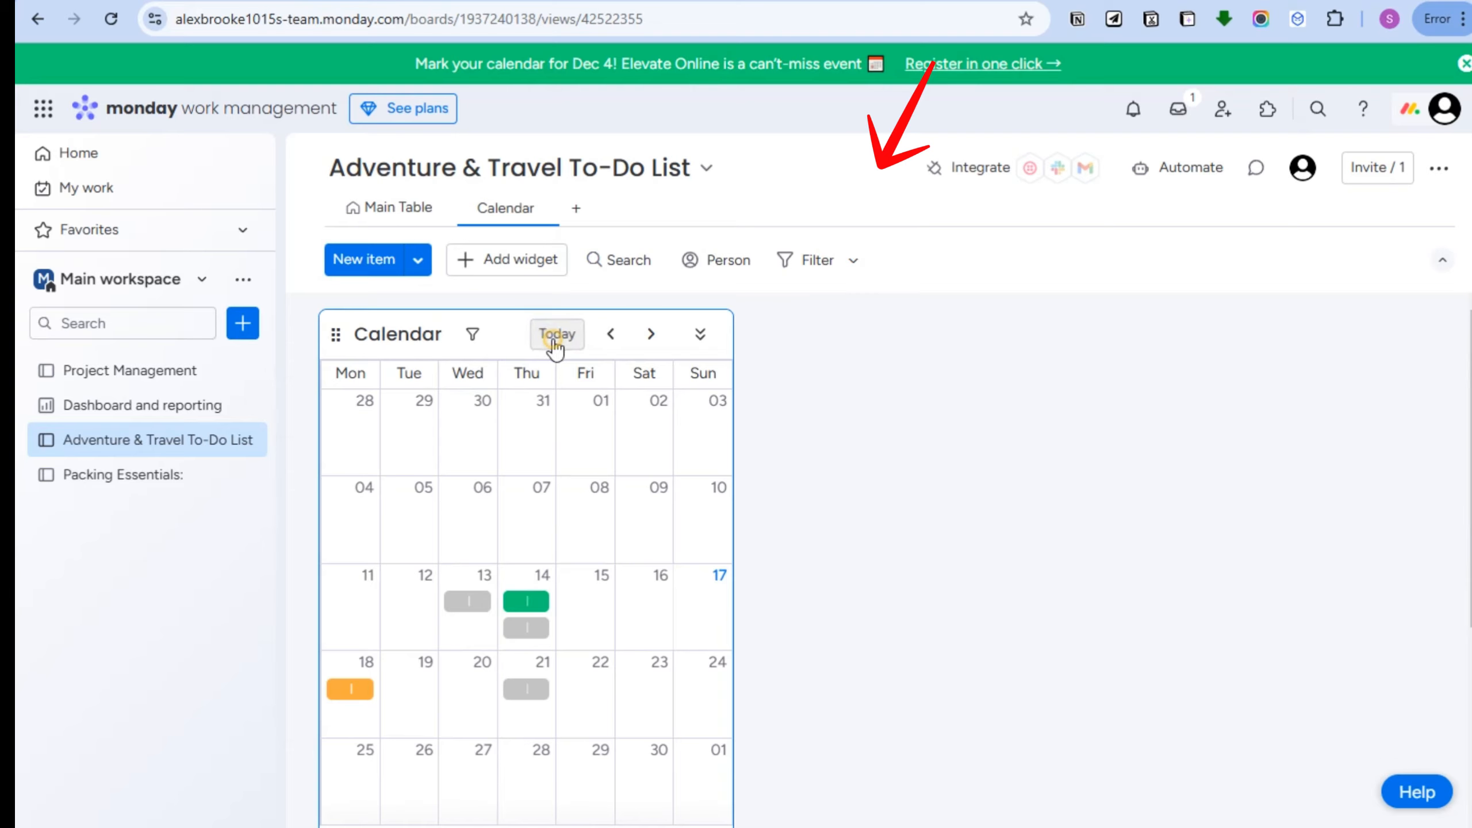
left_click(611, 335)
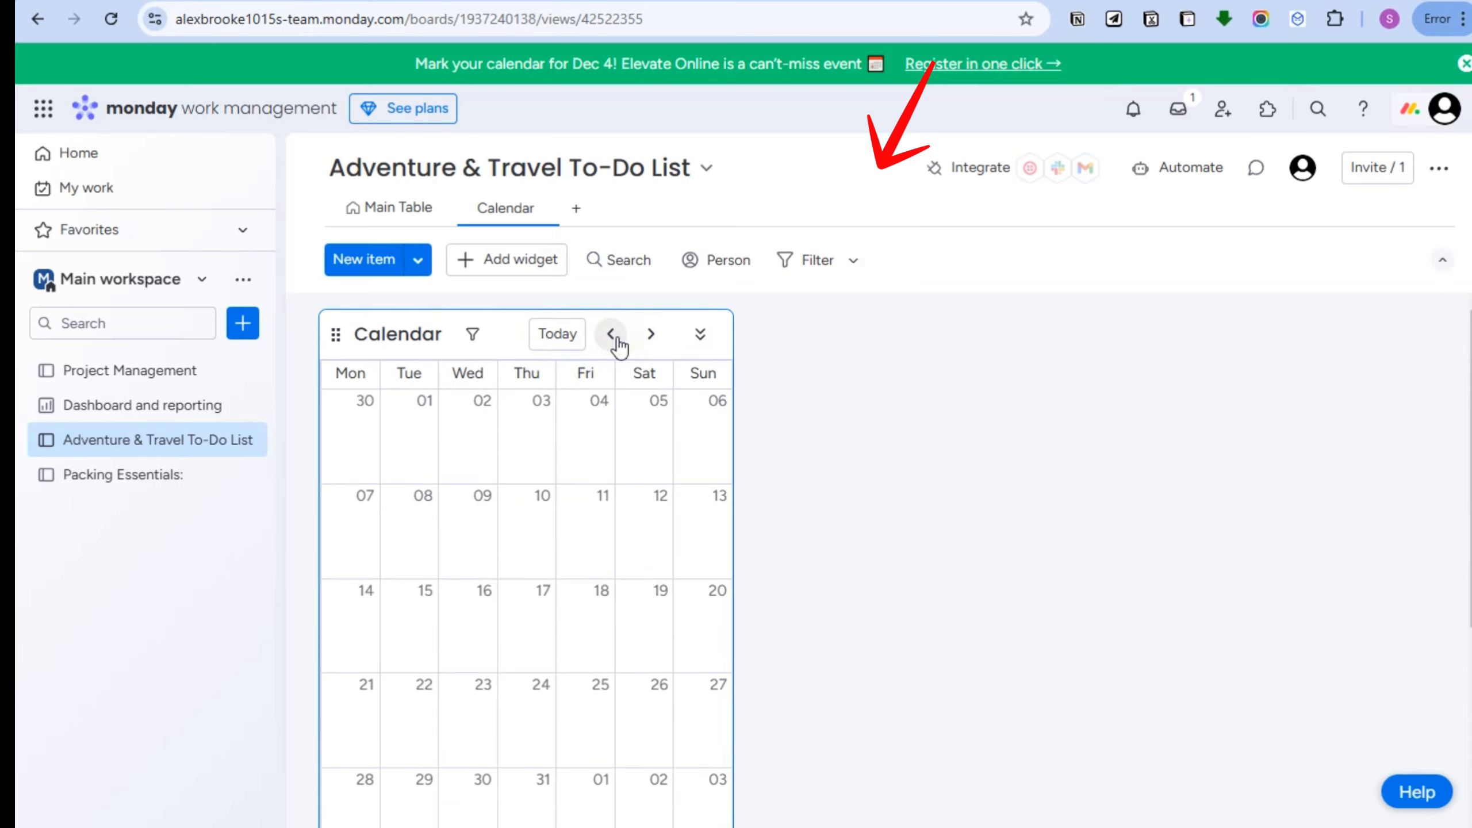
left_click(648, 336)
left_click(700, 336)
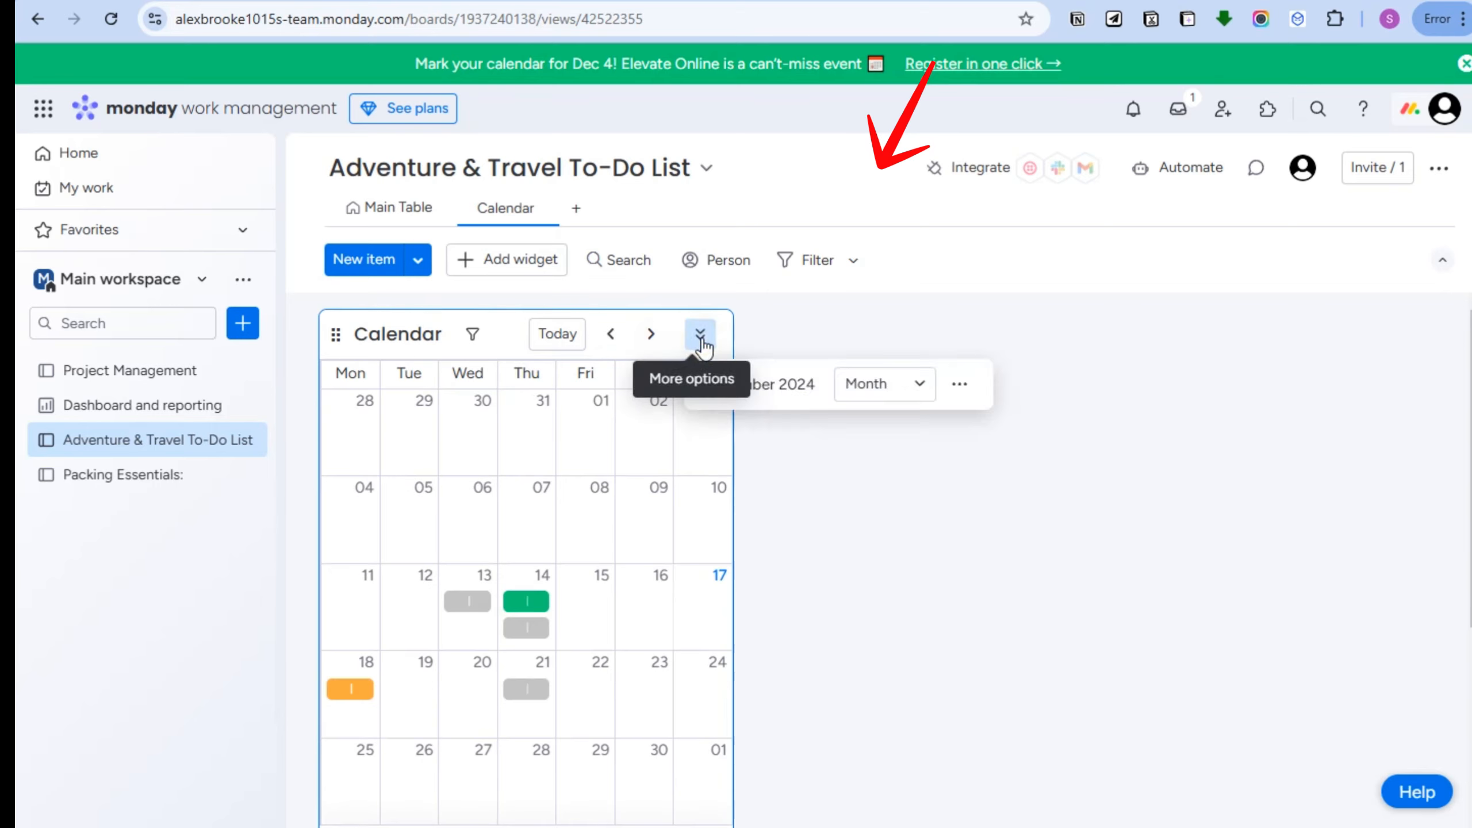
left_click(903, 388)
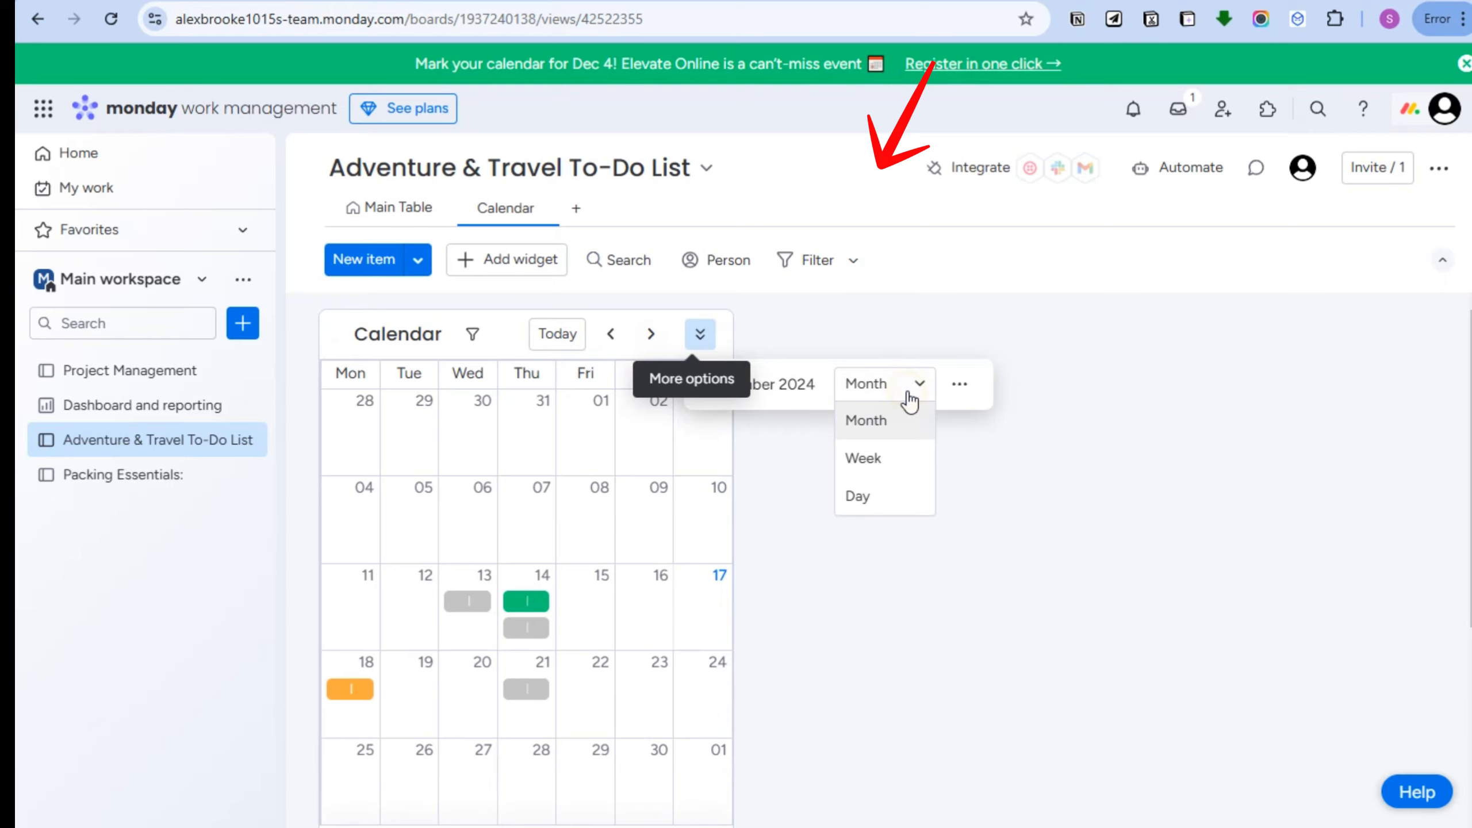
left_click(901, 457)
left_click(954, 399)
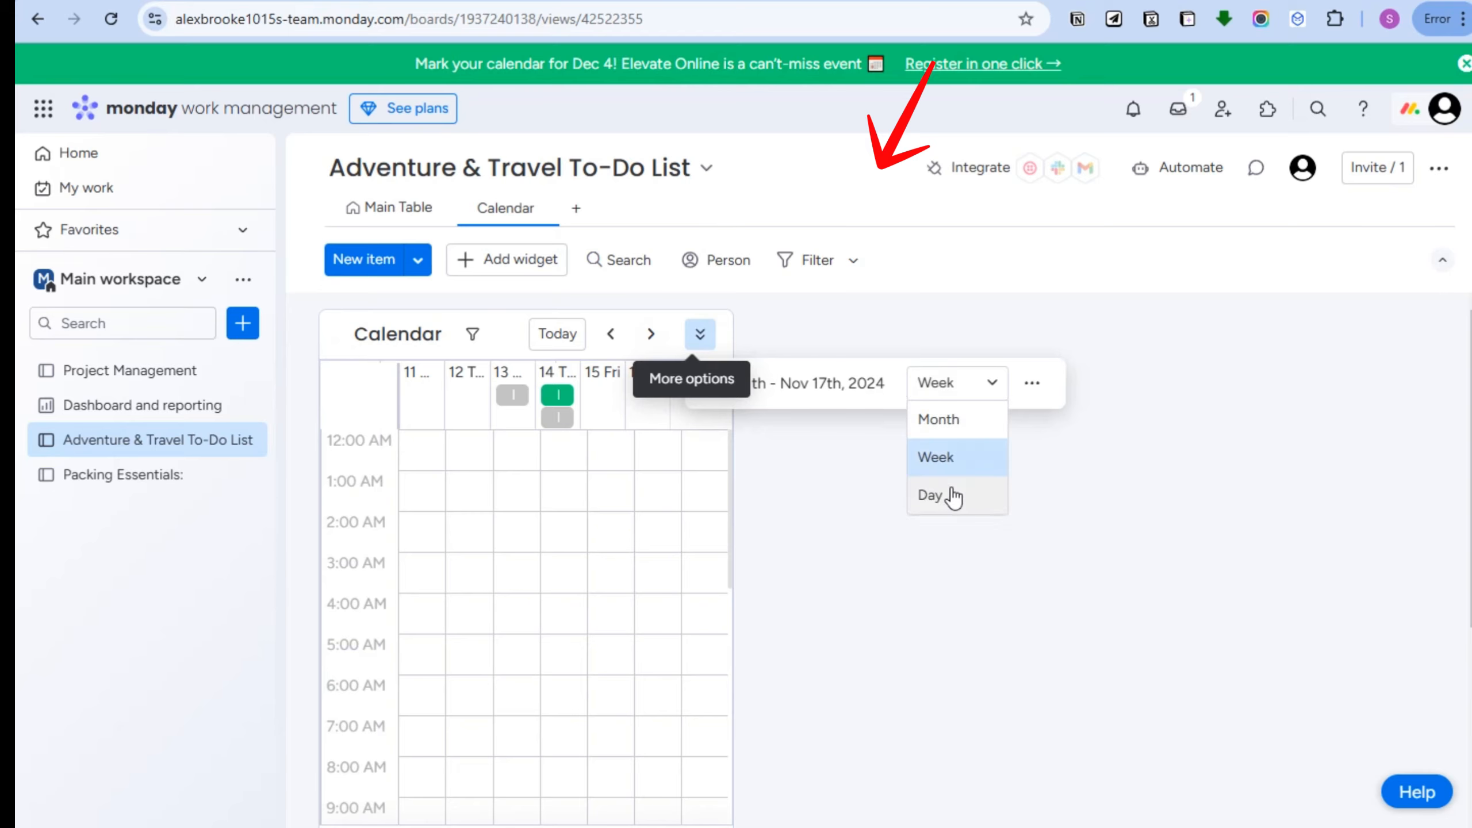
left_click(952, 429)
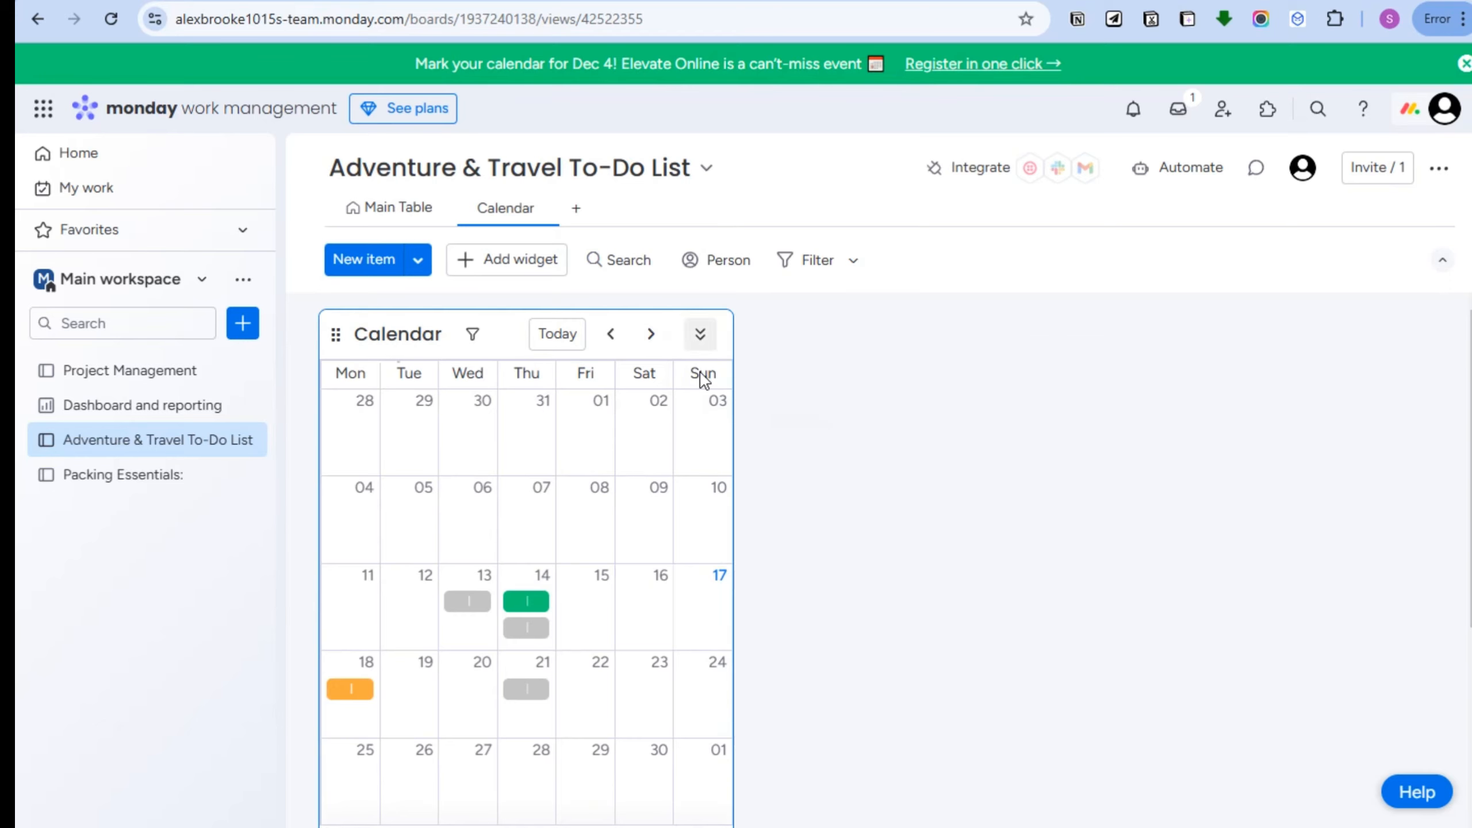
Rename the calendar widget on the Adventure & Travel To-Do List board to "Pre-Trip Planning:"
scroll(697, 531, "down", 5)
scroll(700, 543, "up", 5)
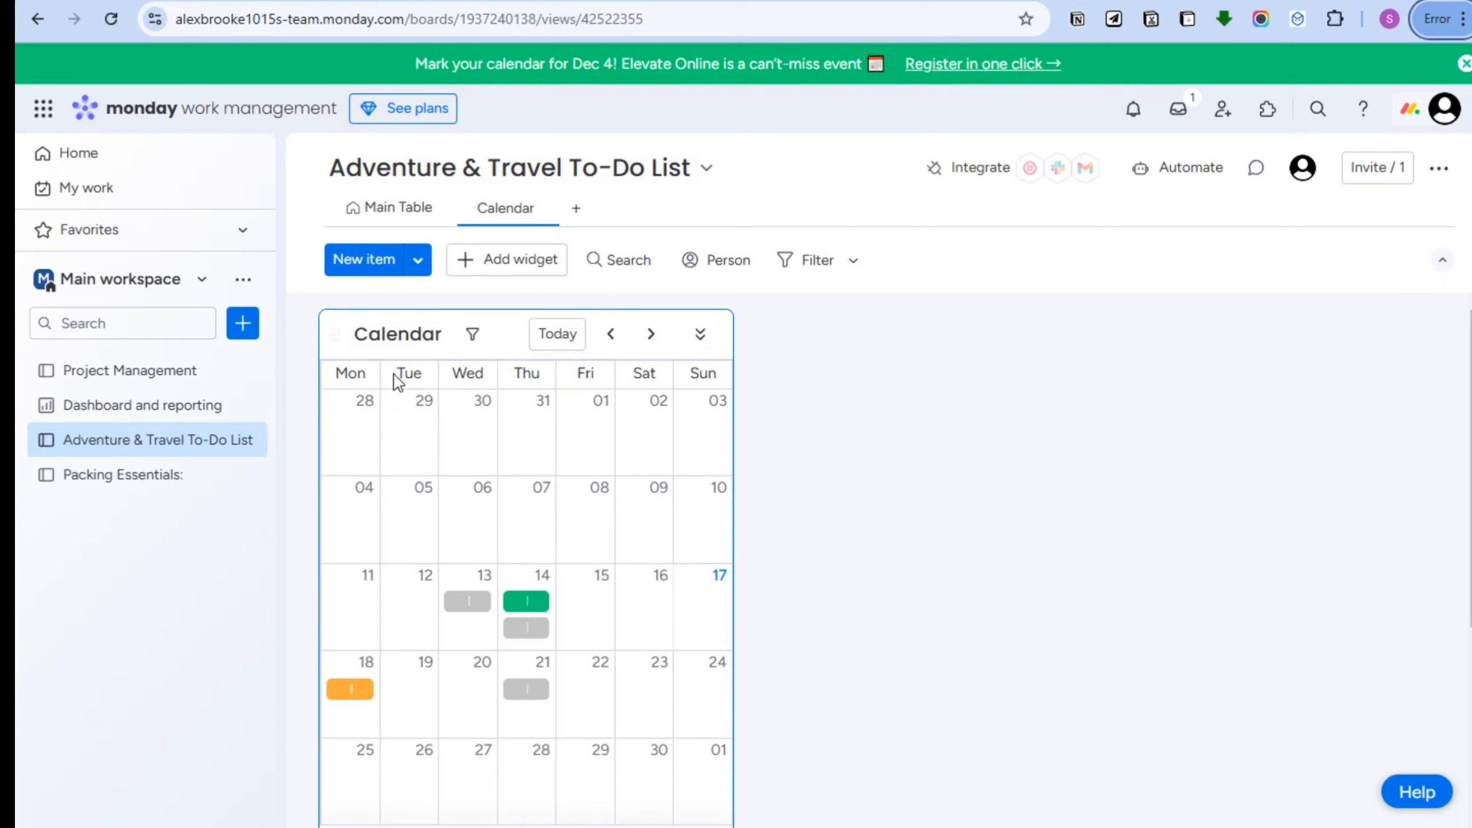
left_click(400, 334)
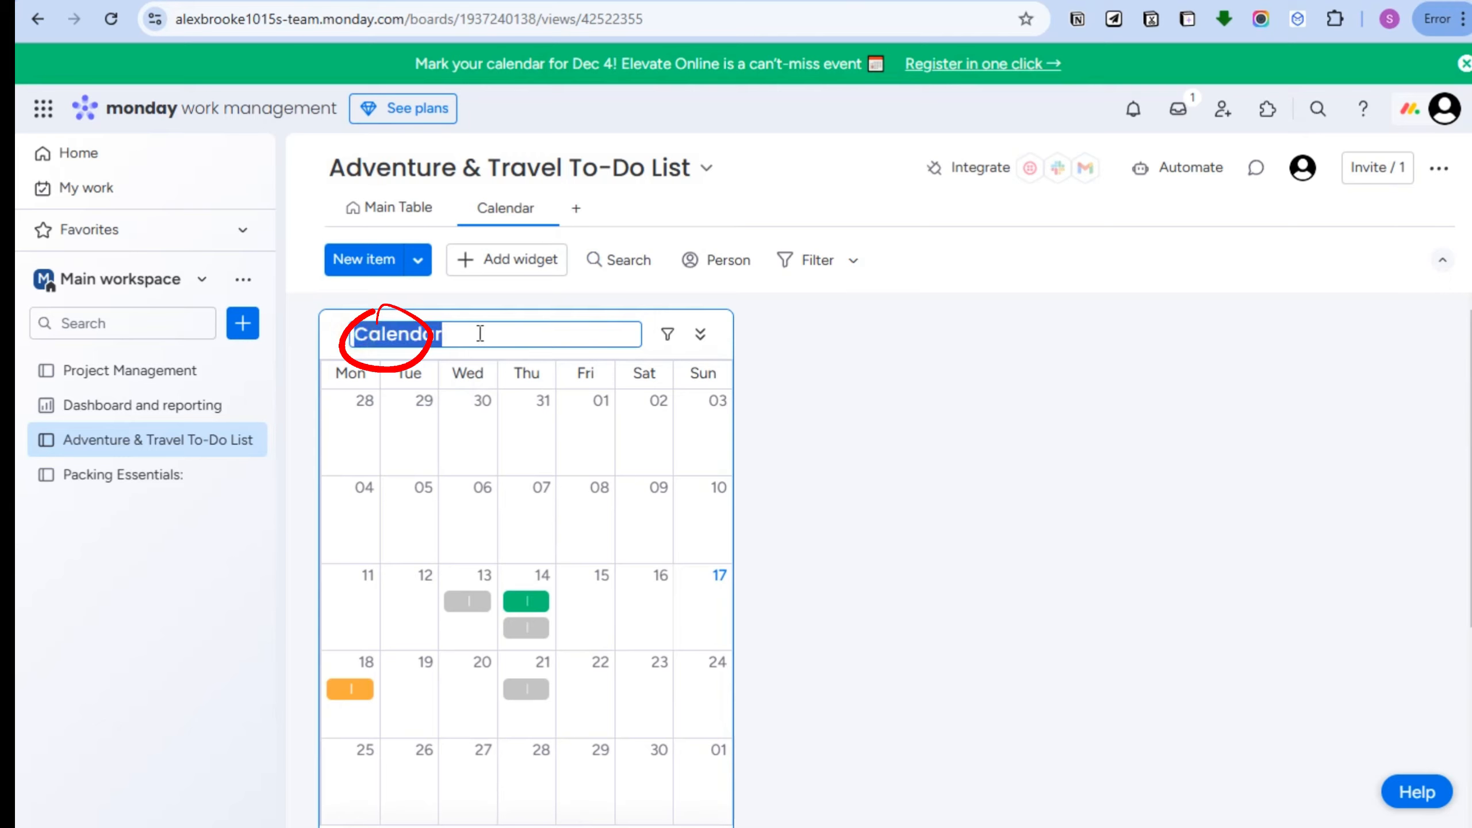
type("Pre-Trip Planning:")
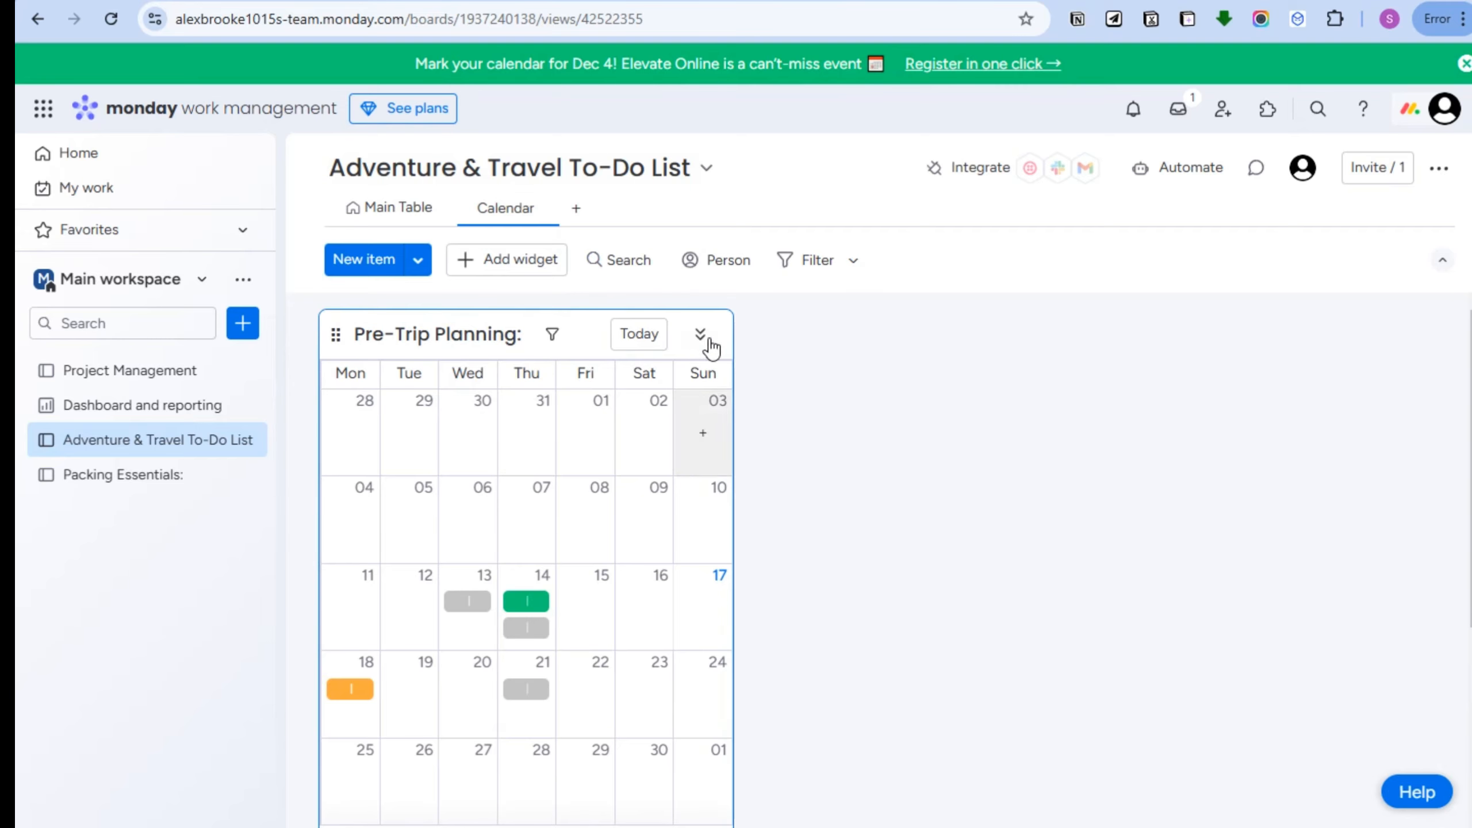
Duplicate the "Pre-Trip Planning:" calendar widget and rename the copy "Pre-Departure:"
left_click(701, 334)
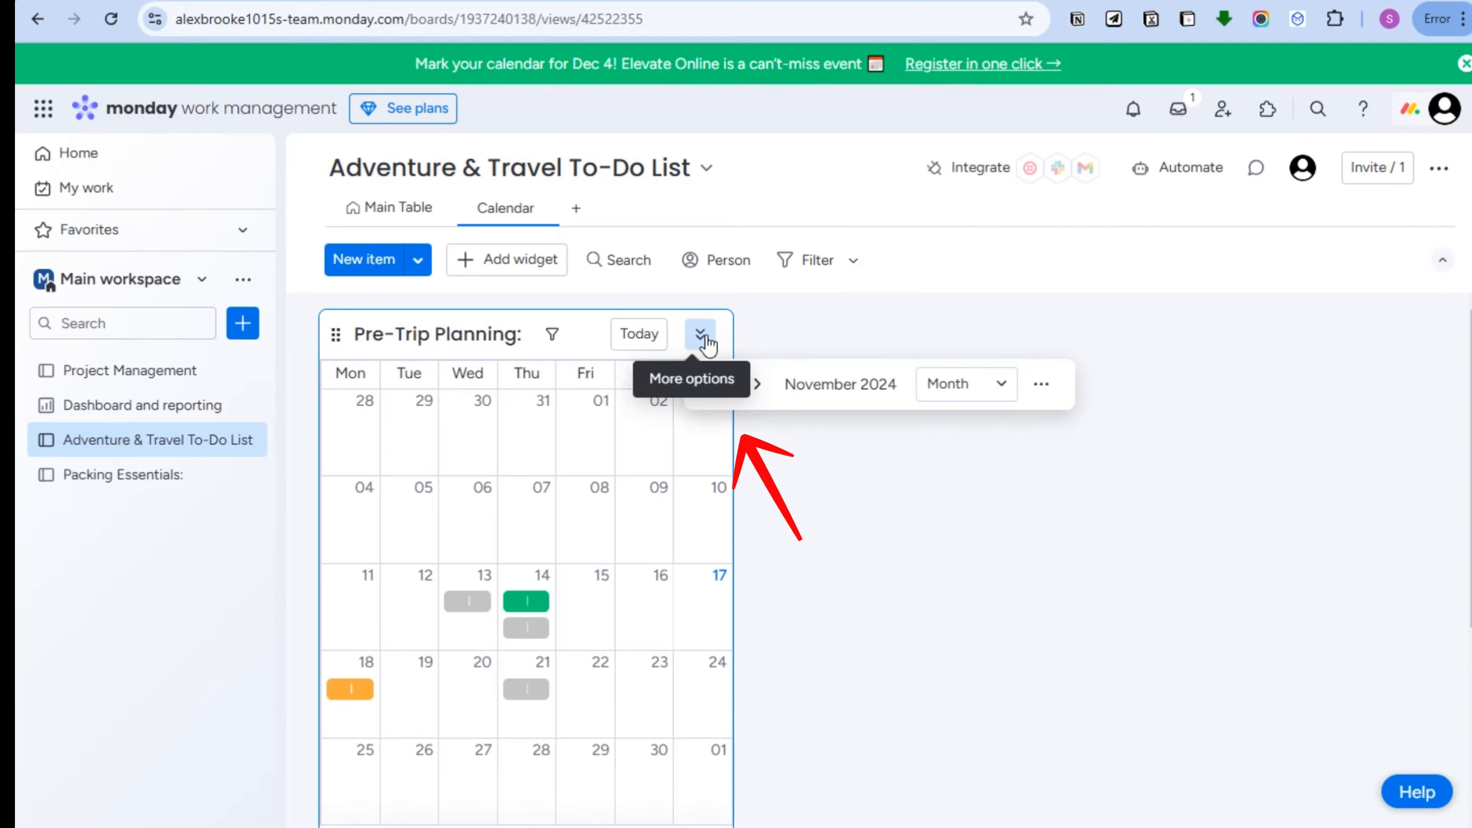
left_click(1041, 385)
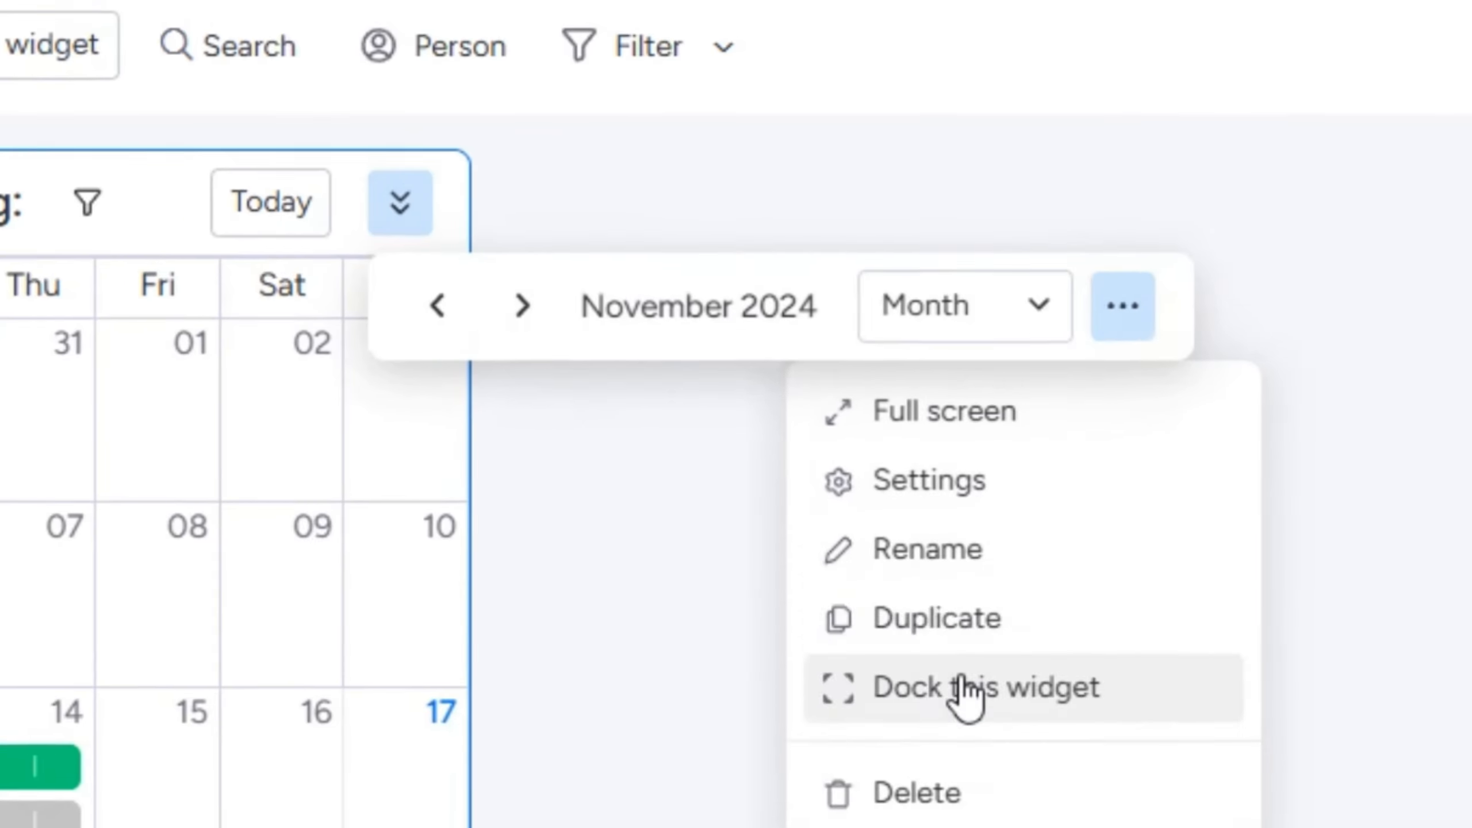
left_click(959, 624)
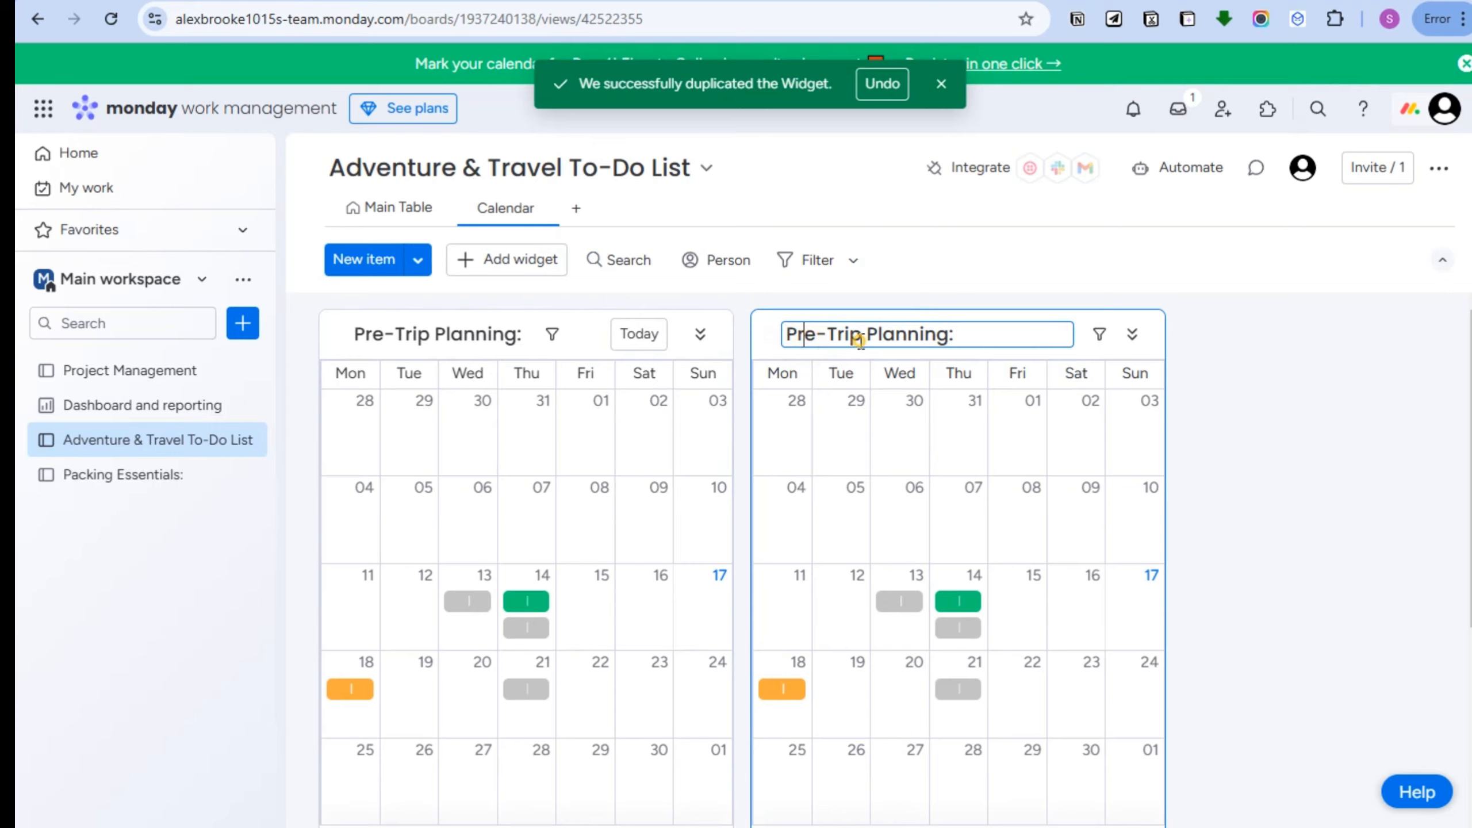
left_click_drag(959, 337, 759, 335)
type("Pre-Departure:")
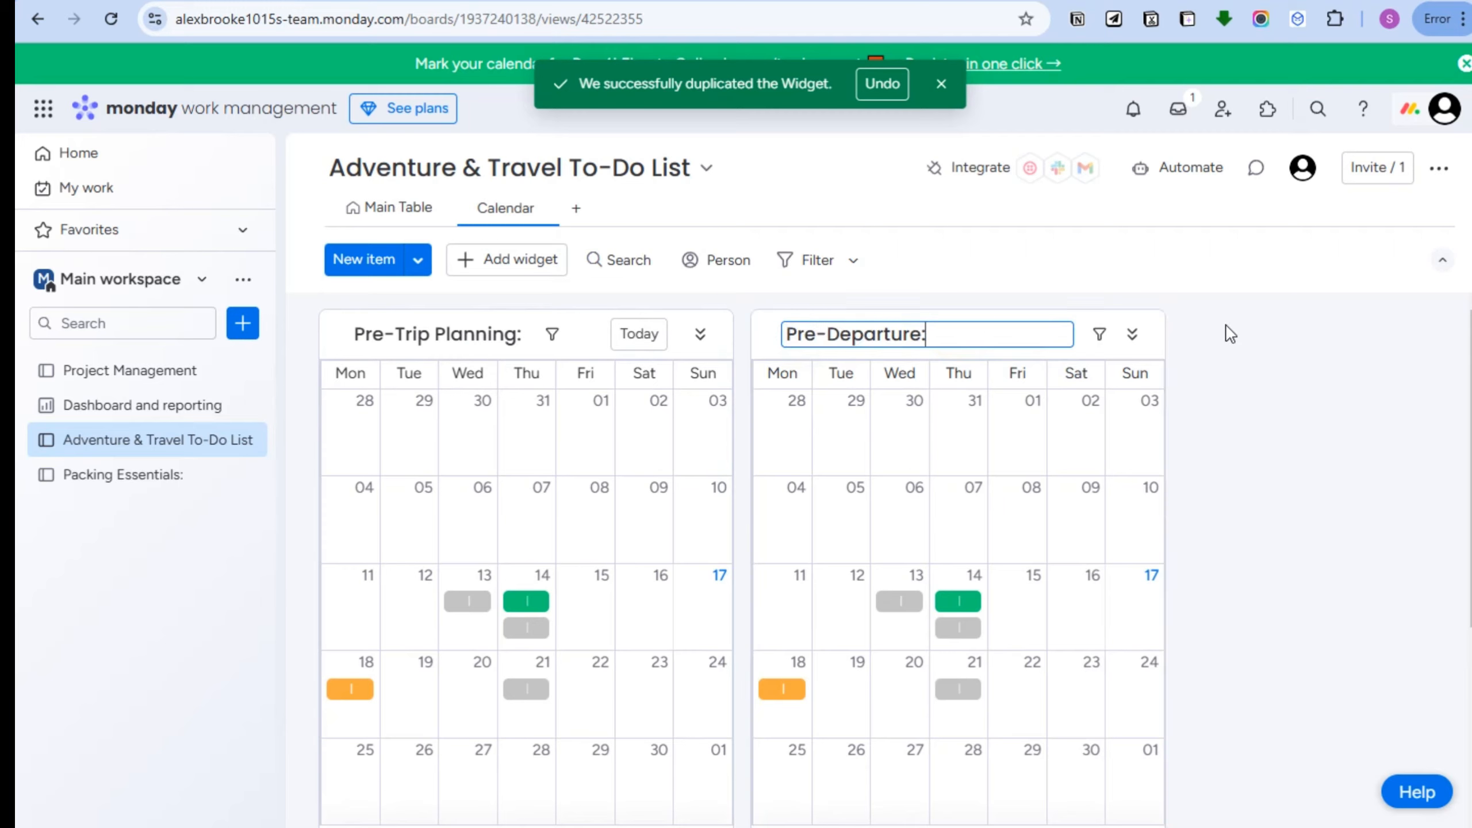
left_click(1133, 345)
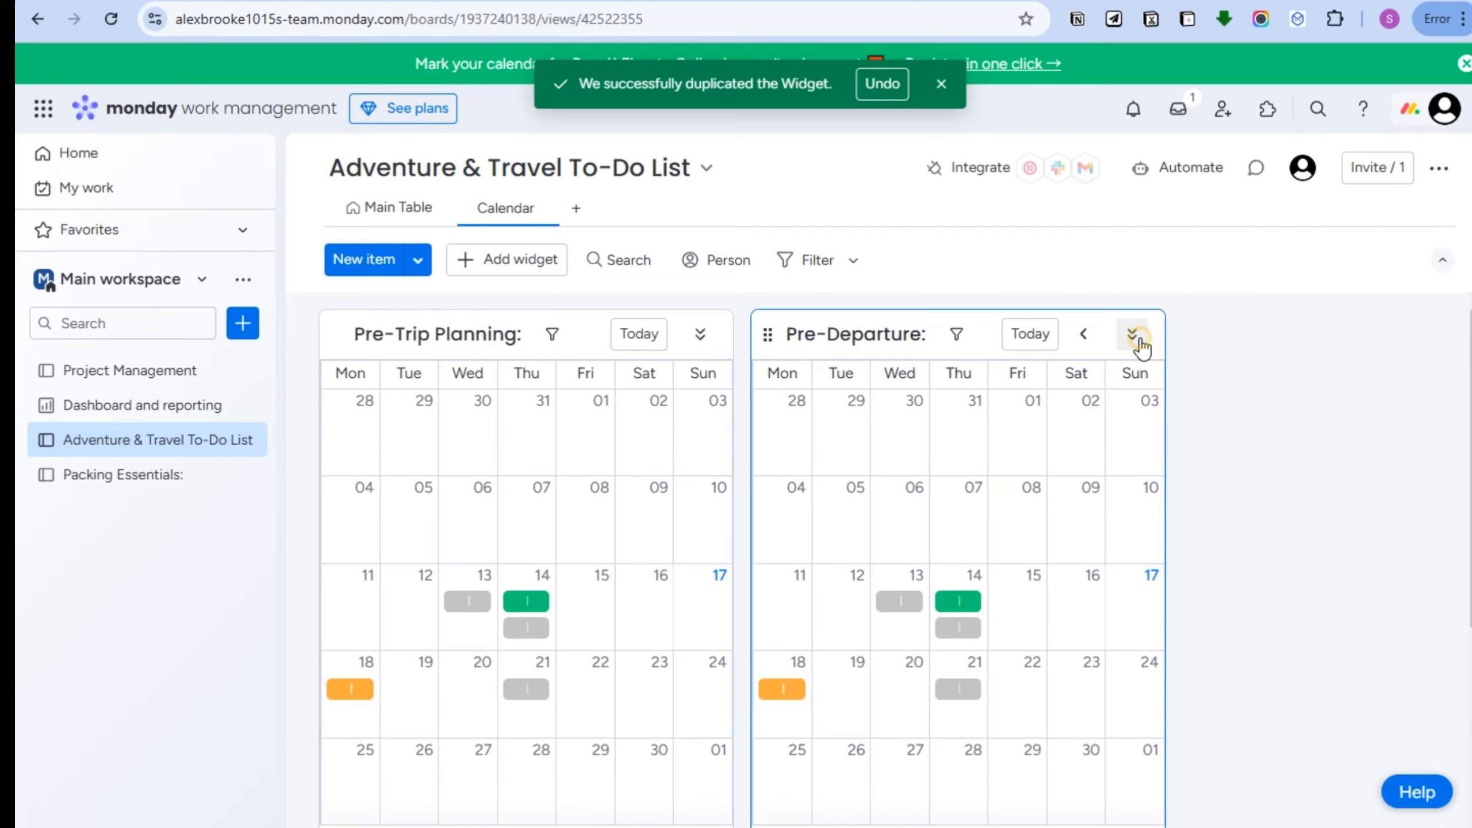
Duplicate the "Pre-Departure:" calendar widget and name the new copy "Packing Essentials:"
left_click(1132, 334)
left_click(1427, 388)
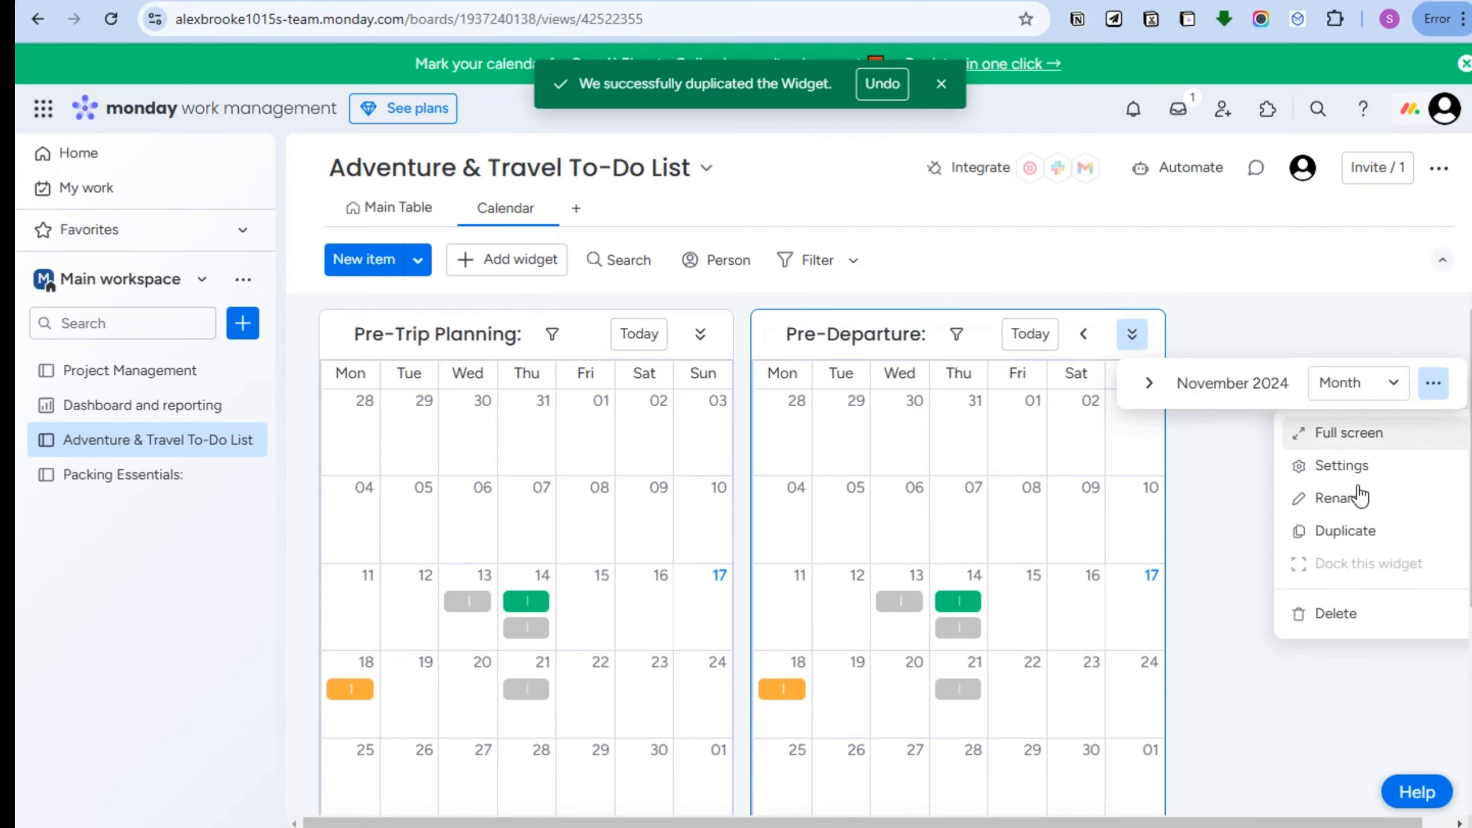
left_click(1317, 528)
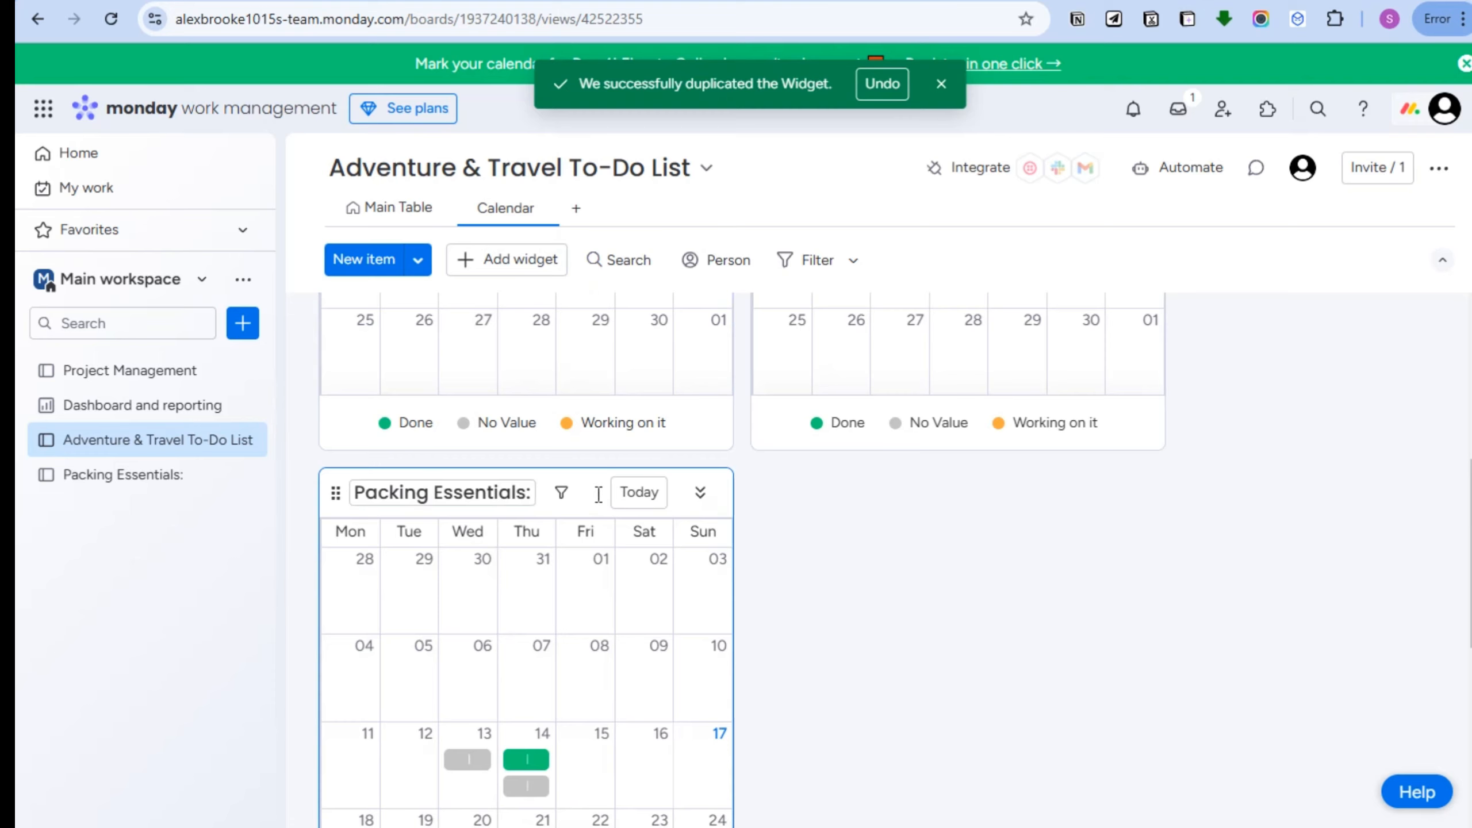
Duplicate the "Packing Essentials:" calendar widget and rename the copy beside it "Post-Trip:"
left_click(700, 493)
left_click(1037, 545)
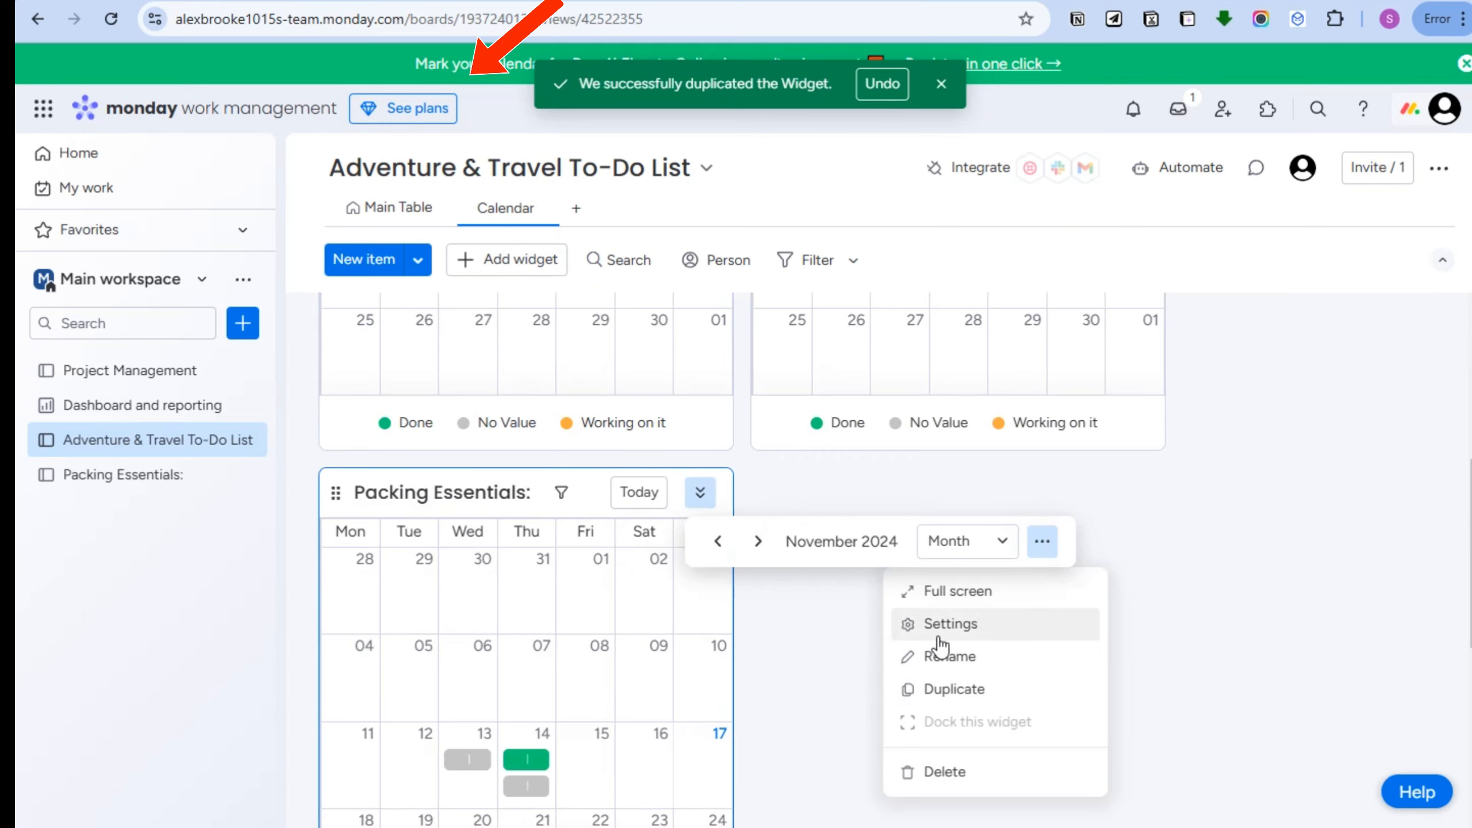
left_click(971, 696)
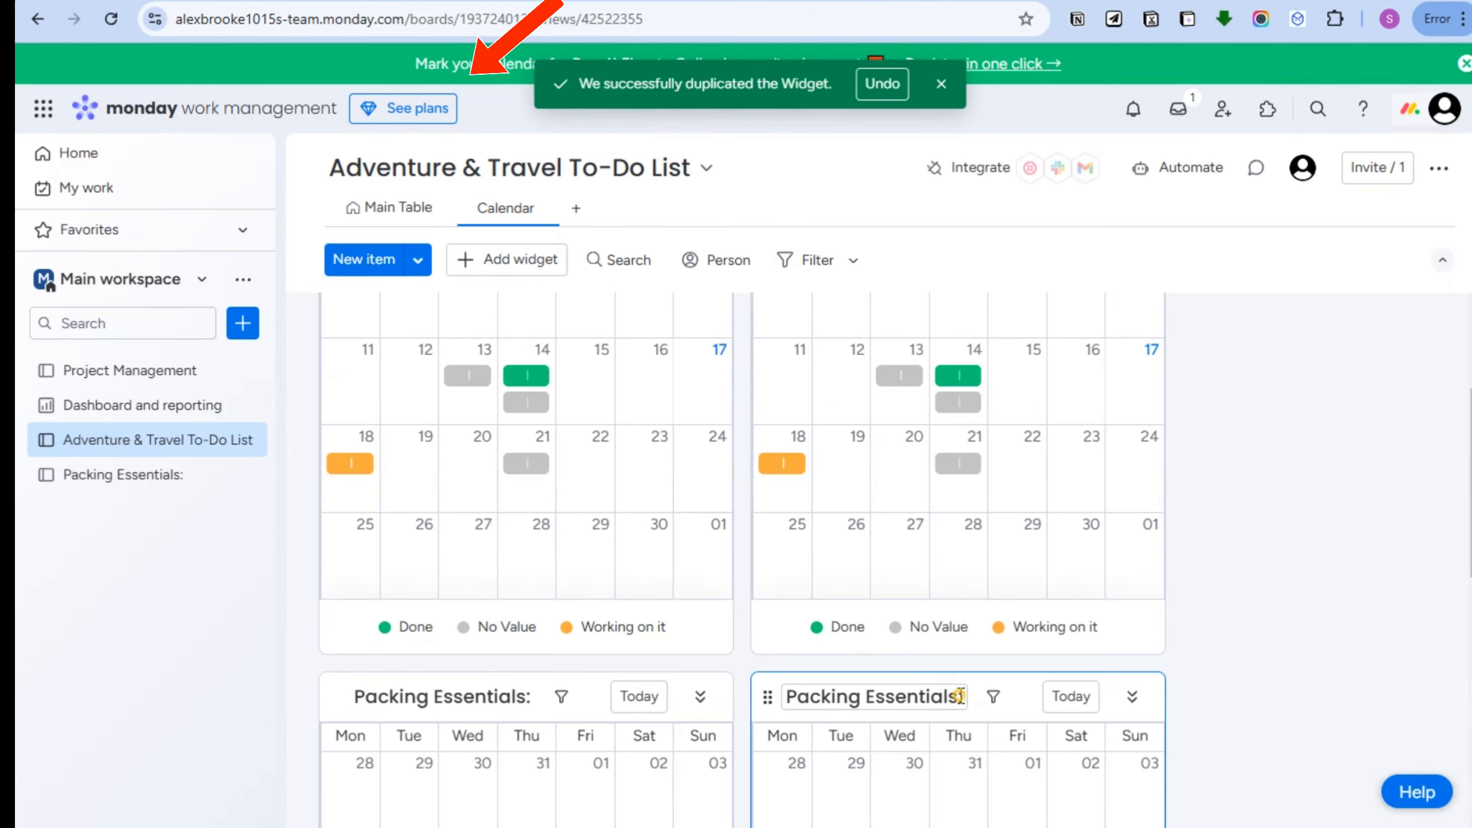
left_click_drag(980, 696, 808, 696)
left_click(801, 696)
left_click(811, 694)
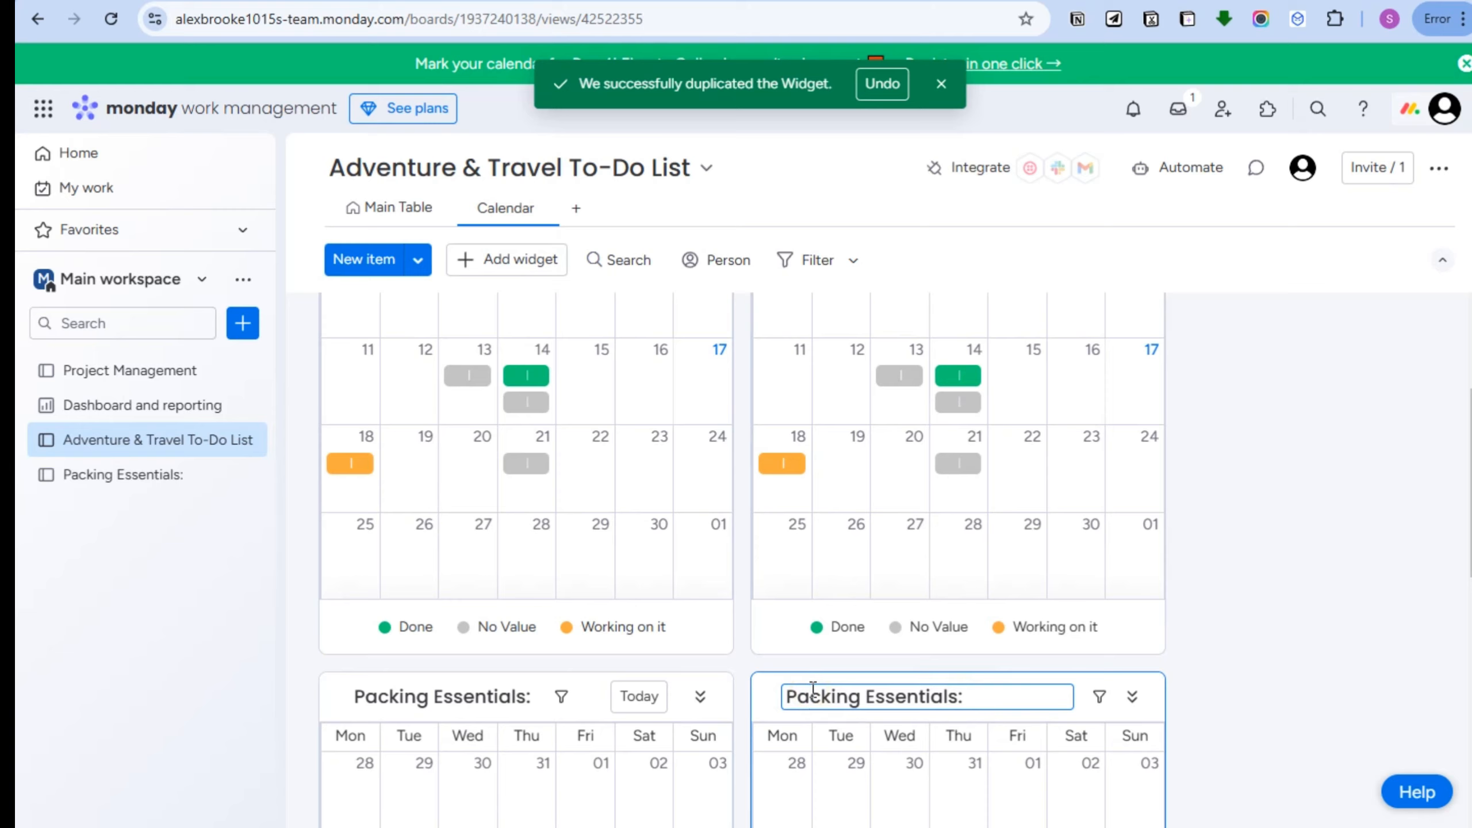
key("ctrl+a")
type("Post-Trip:")
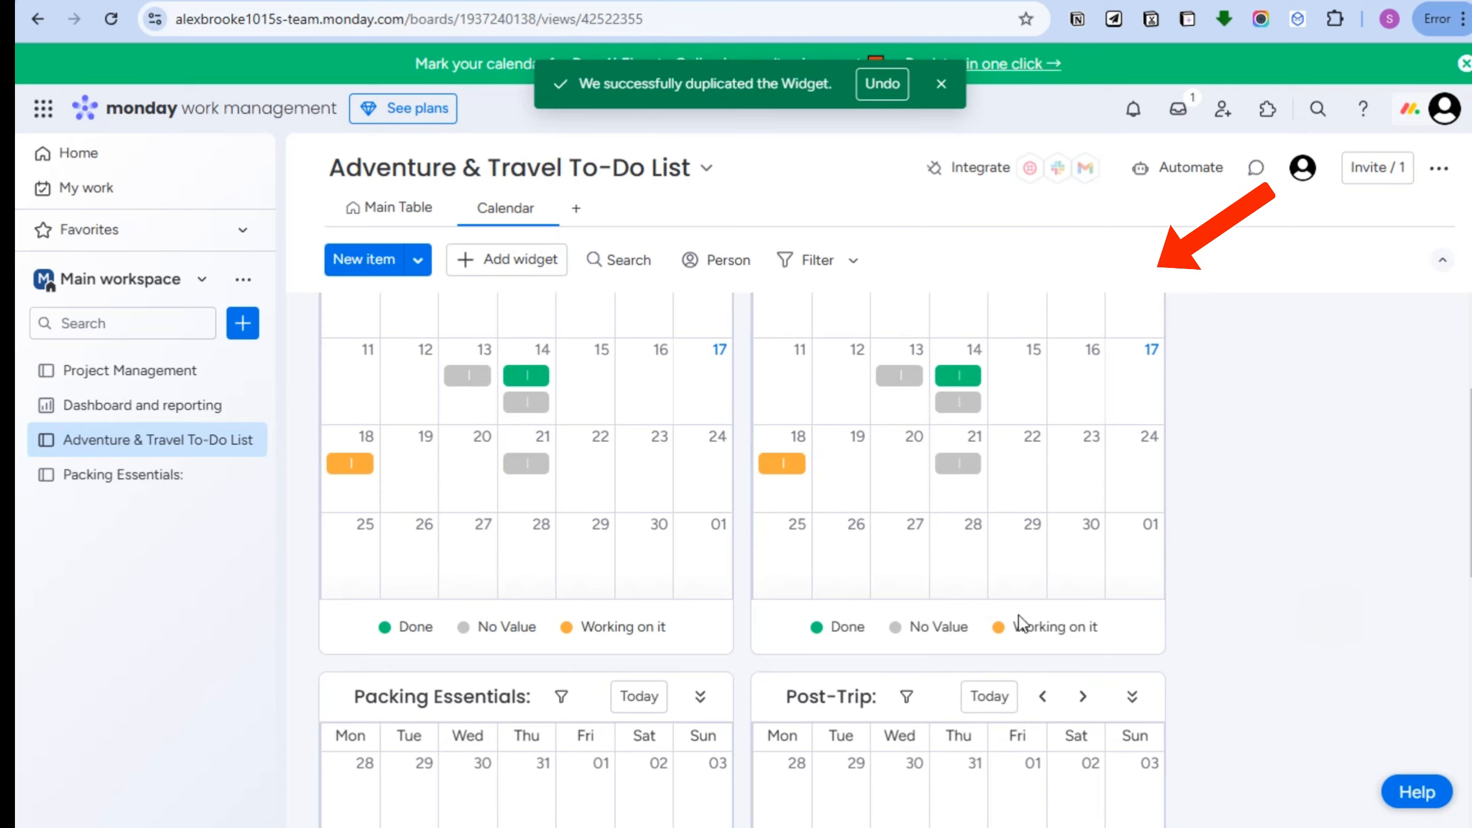
Try a slightly wider "Pre-Trip Planning:" calendar widget and return it to its former width beside "Pre-Departure:"
scroll(1170, 464, "up", 4)
scroll(946, 345, "down", 4)
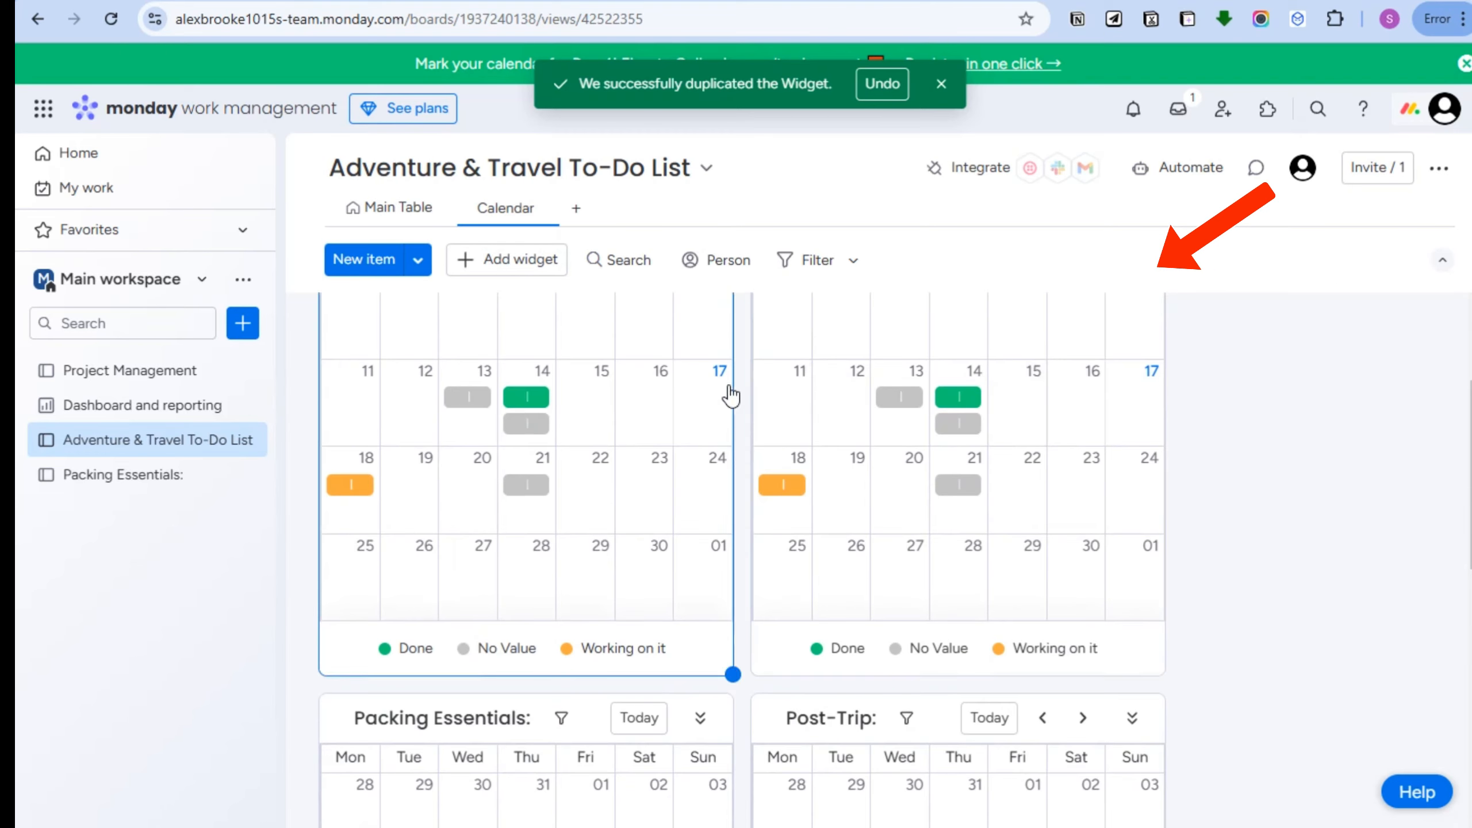
left_click_drag(732, 673, 774, 671)
scroll(979, 532, "up", 4)
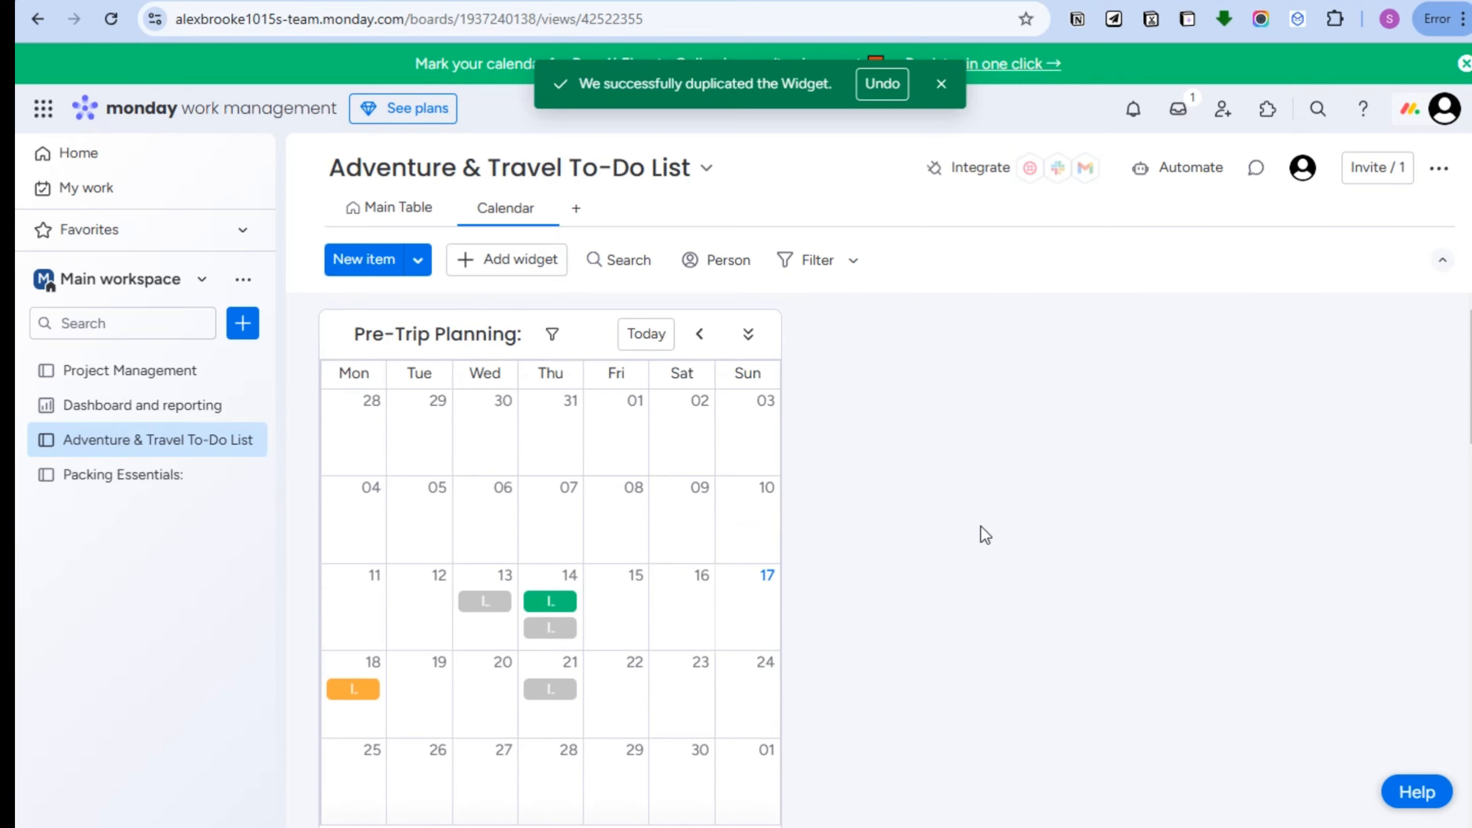
scroll(985, 528, "down", 5)
left_click_drag(753, 456, 720, 427)
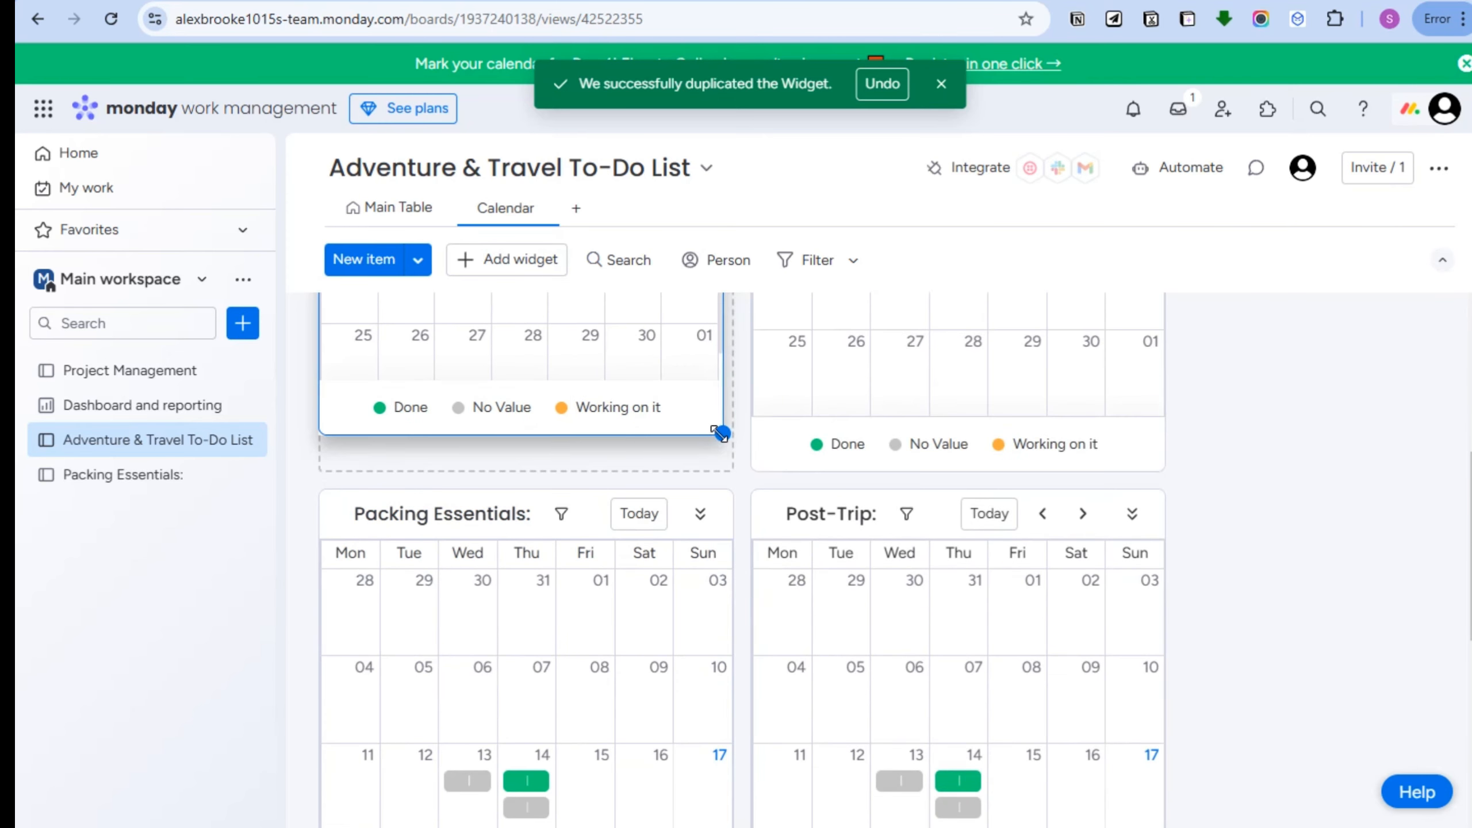
scroll(578, 543, "down", 5)
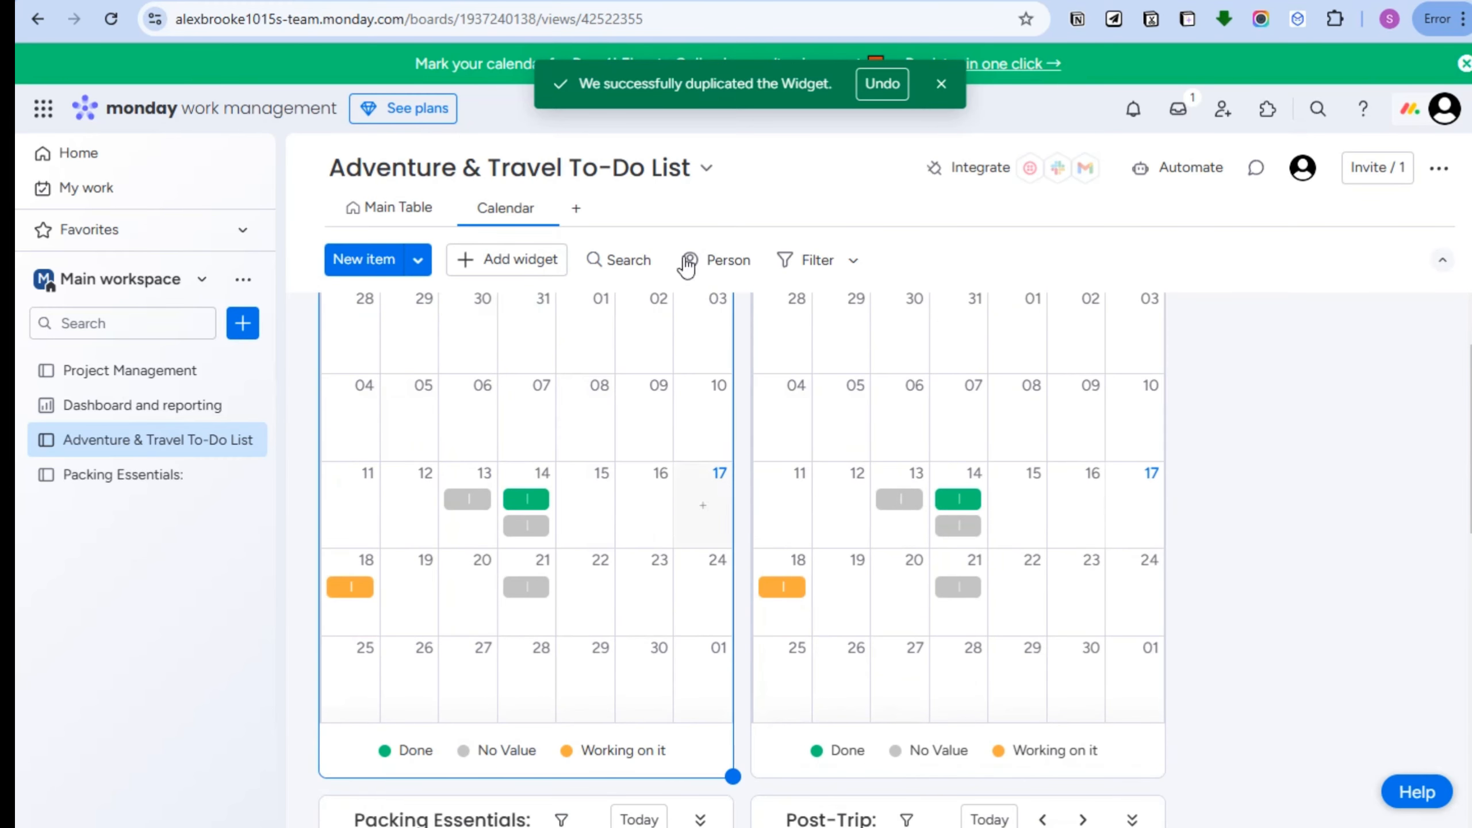
scroll(823, 667, "down", 2)
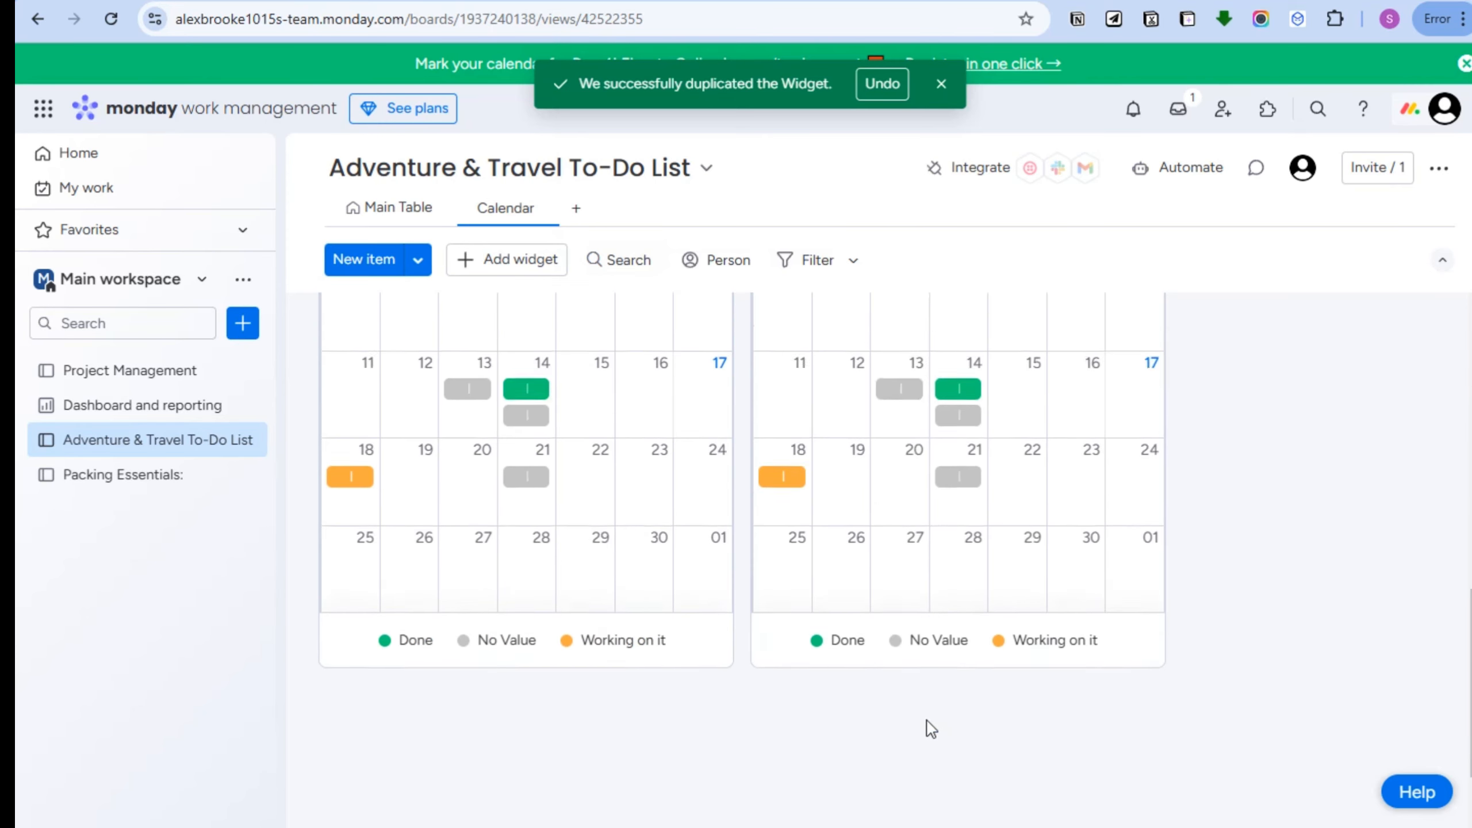
Add a Todo List widget from the Widgets Center to the Adventure & Travel To-Do List calendar view
left_click(504, 258)
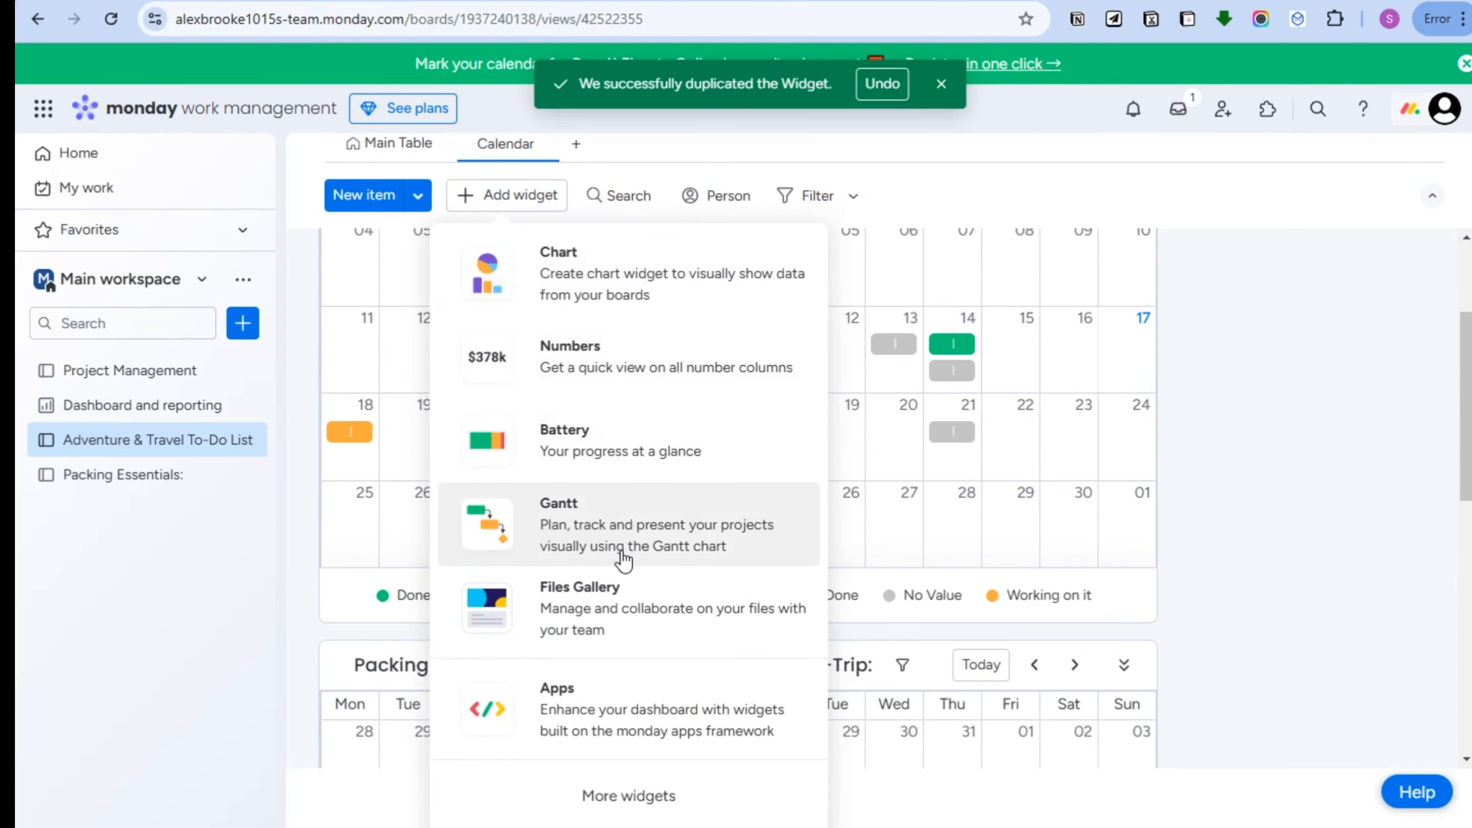
left_click(611, 791)
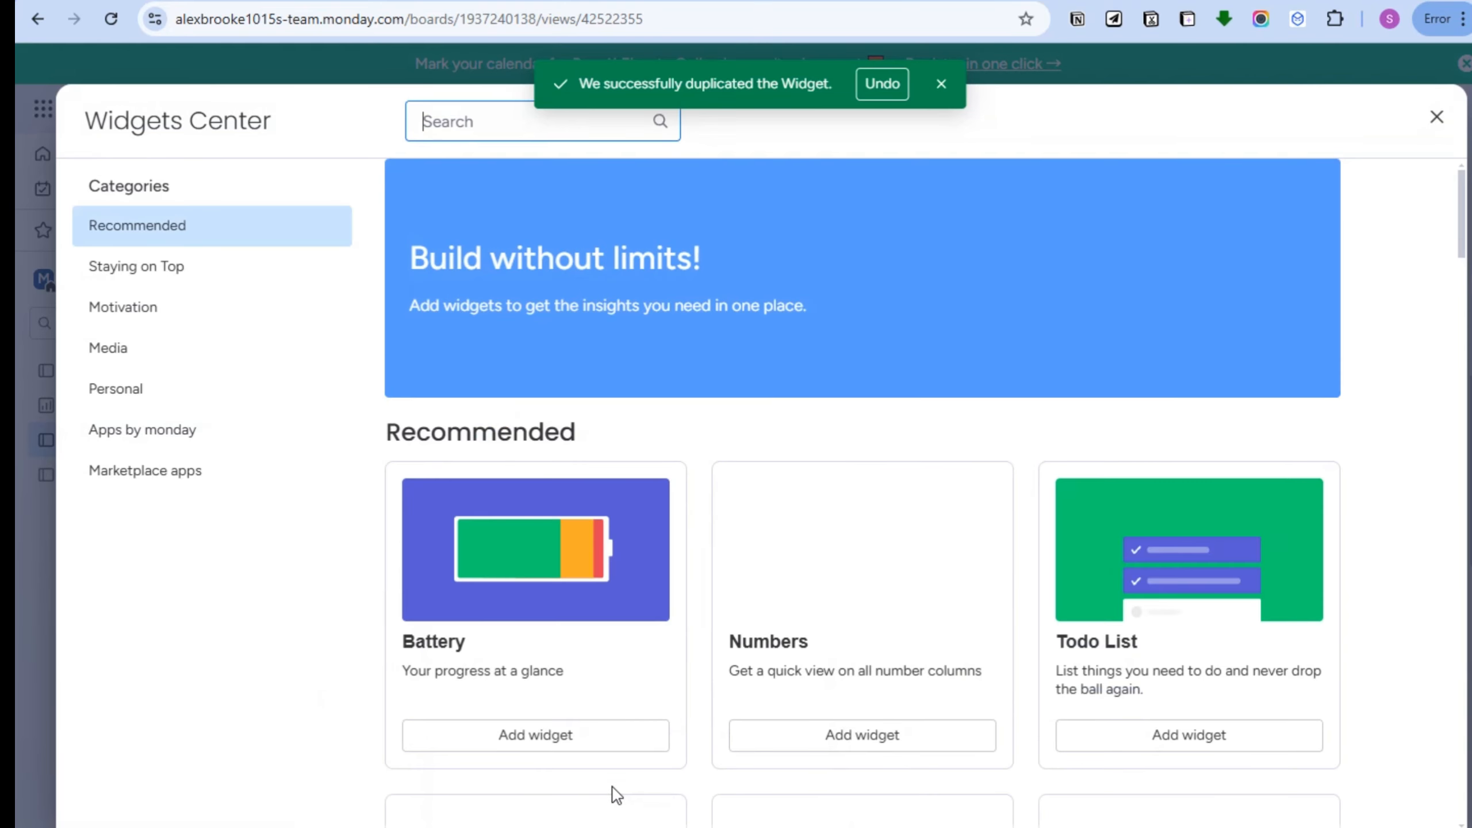
scroll(797, 579, "down", 3)
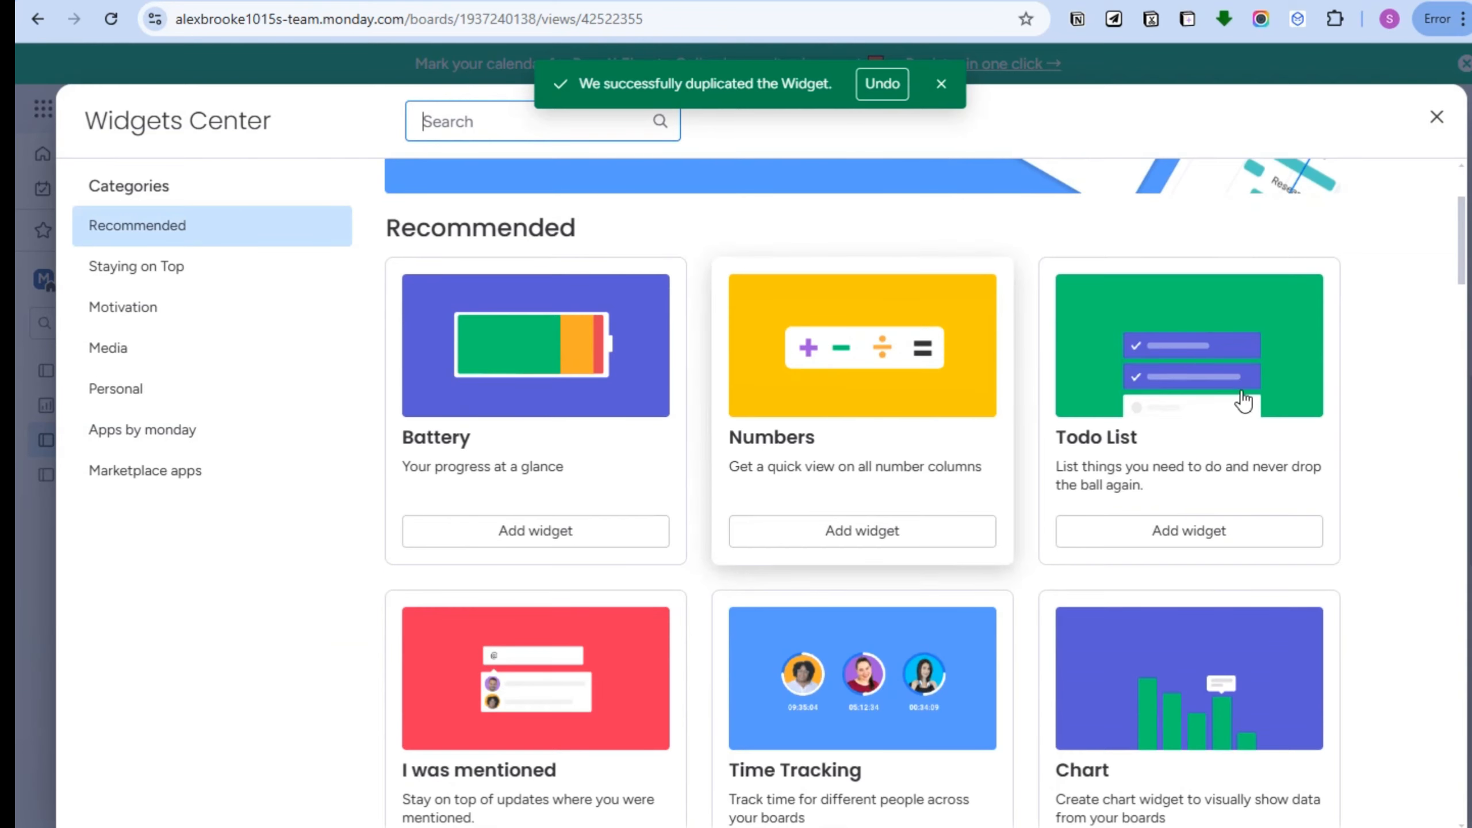
scroll(1232, 486, "down", 5)
scroll(1232, 493, "up", 5)
left_click(1175, 539)
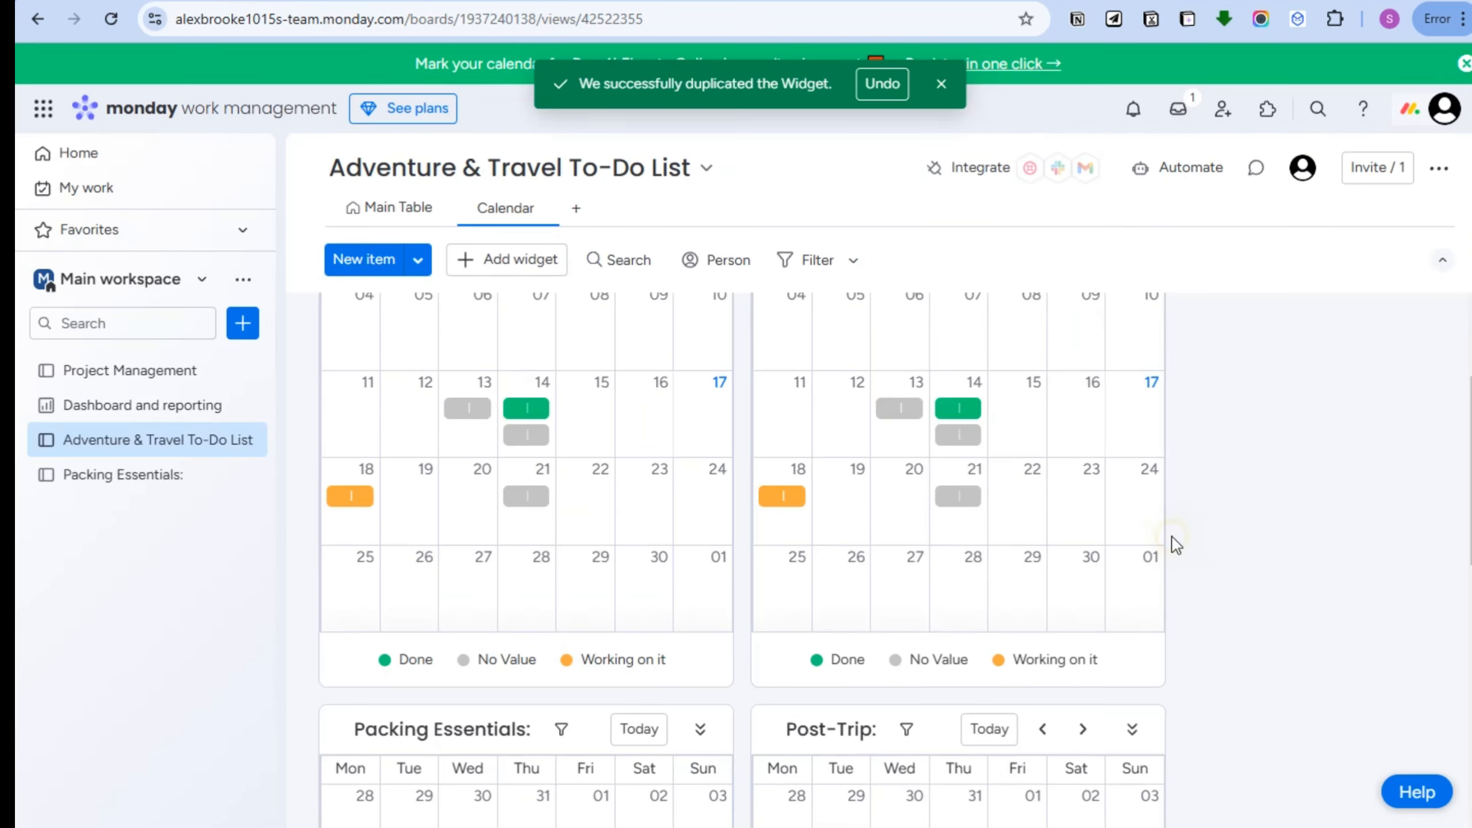
scroll(635, 674, "down", 3)
scroll(892, 658, "up", 5)
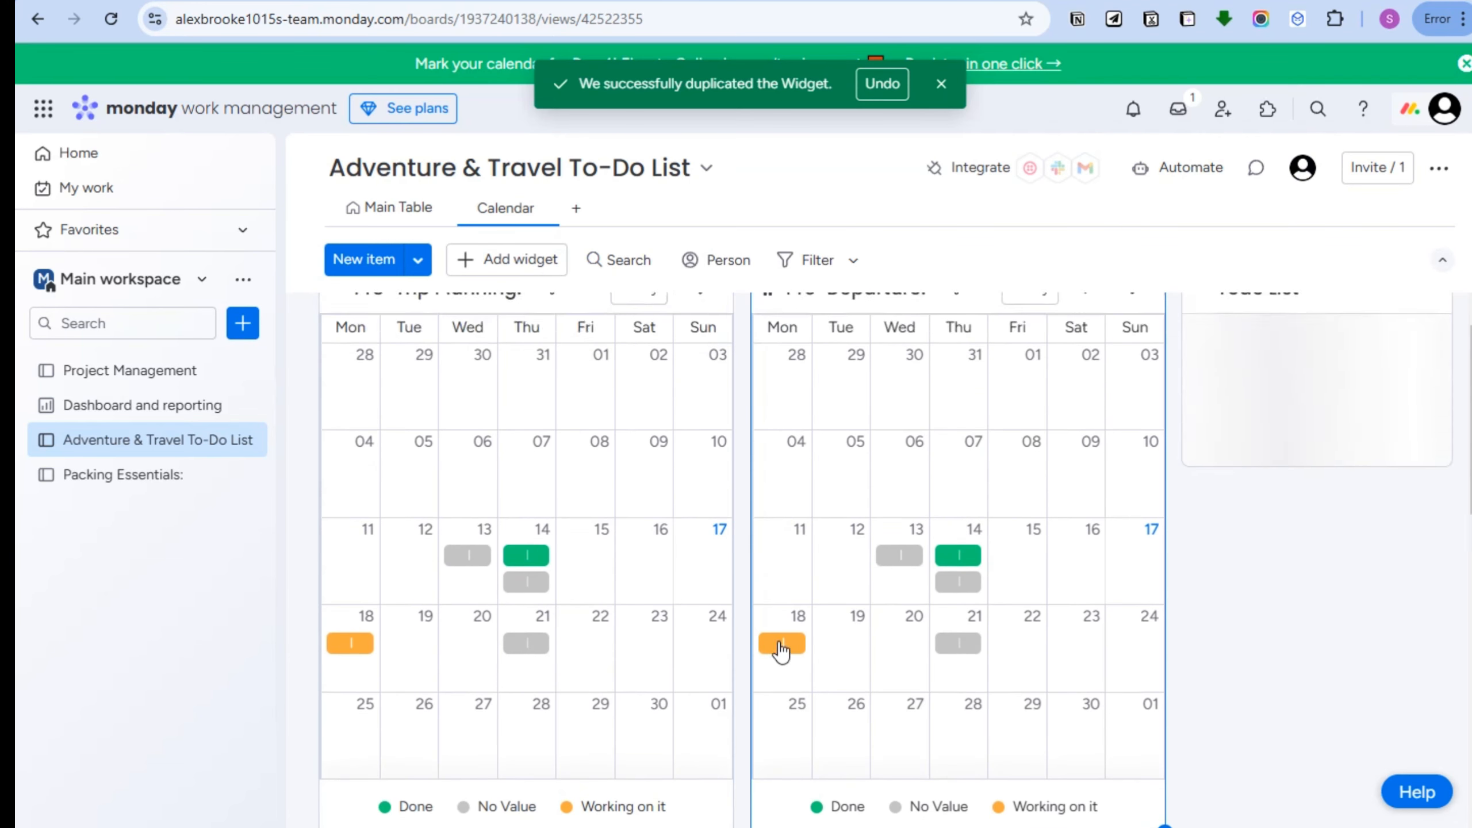
scroll(1041, 654, "down", 5)
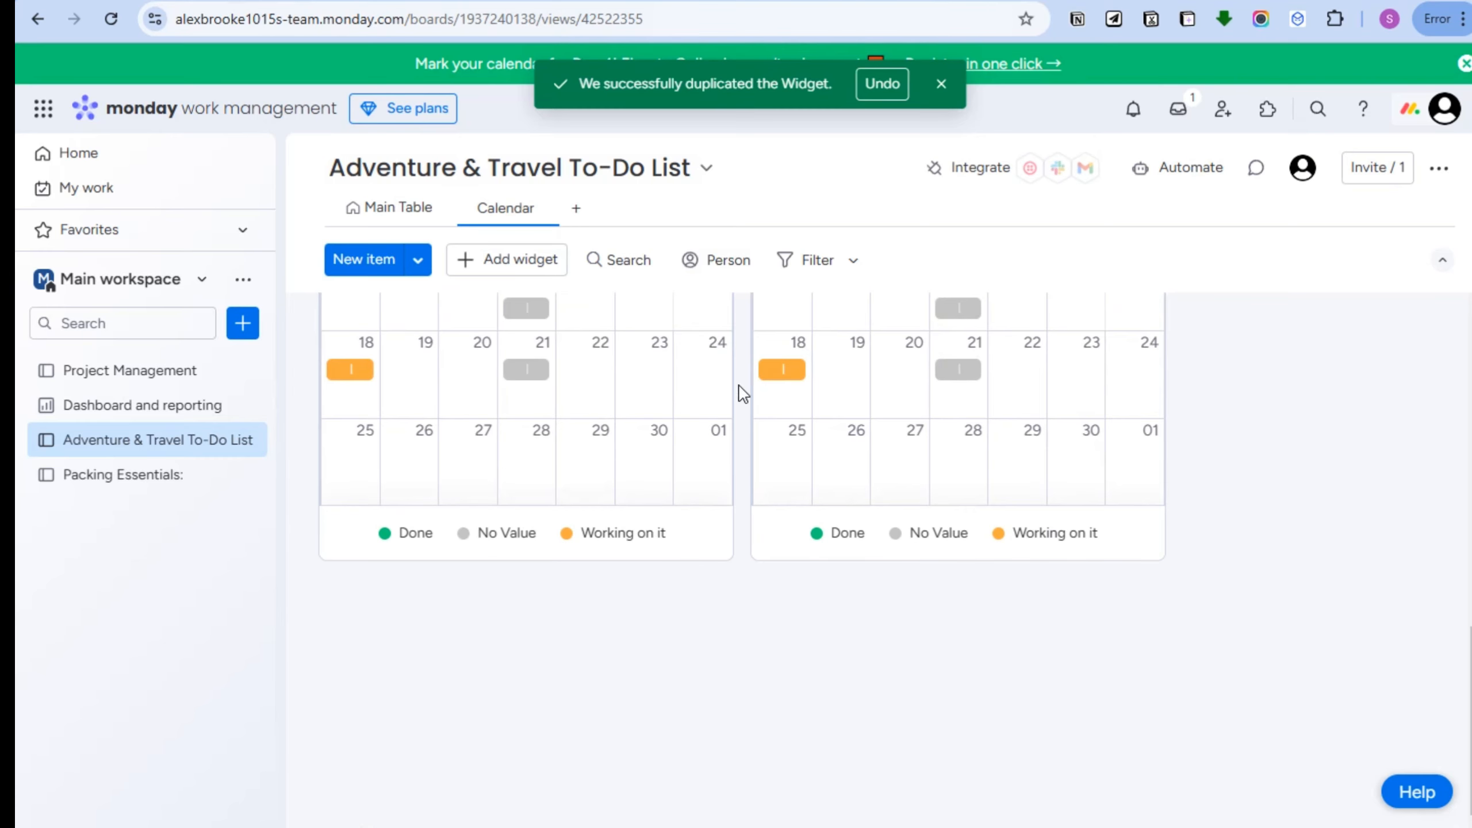
scroll(1390, 393, "up", 6)
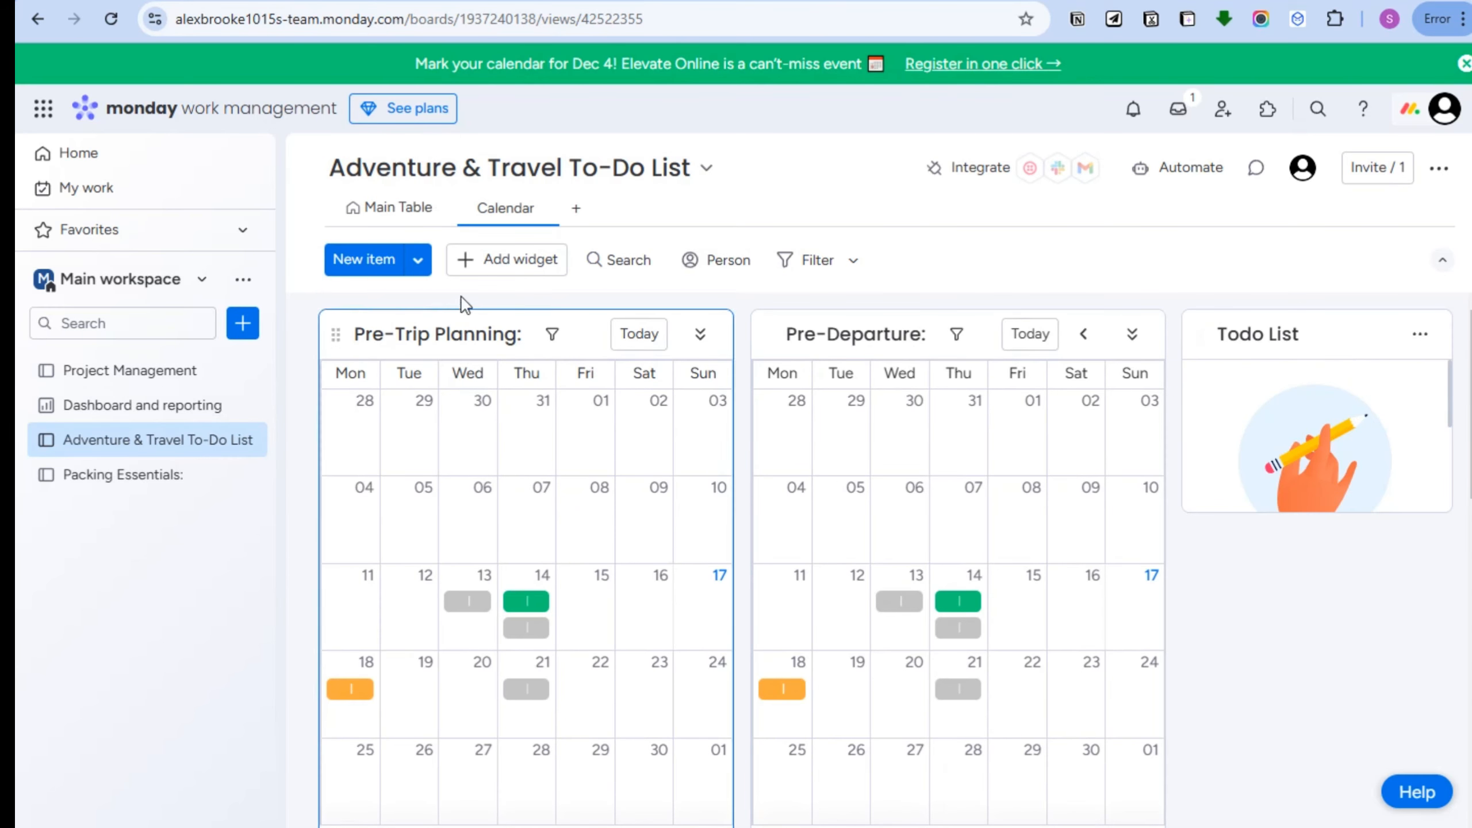
Add a Map widget from the Widgets Center's Recommended category to the same calendar view
left_click(538, 262)
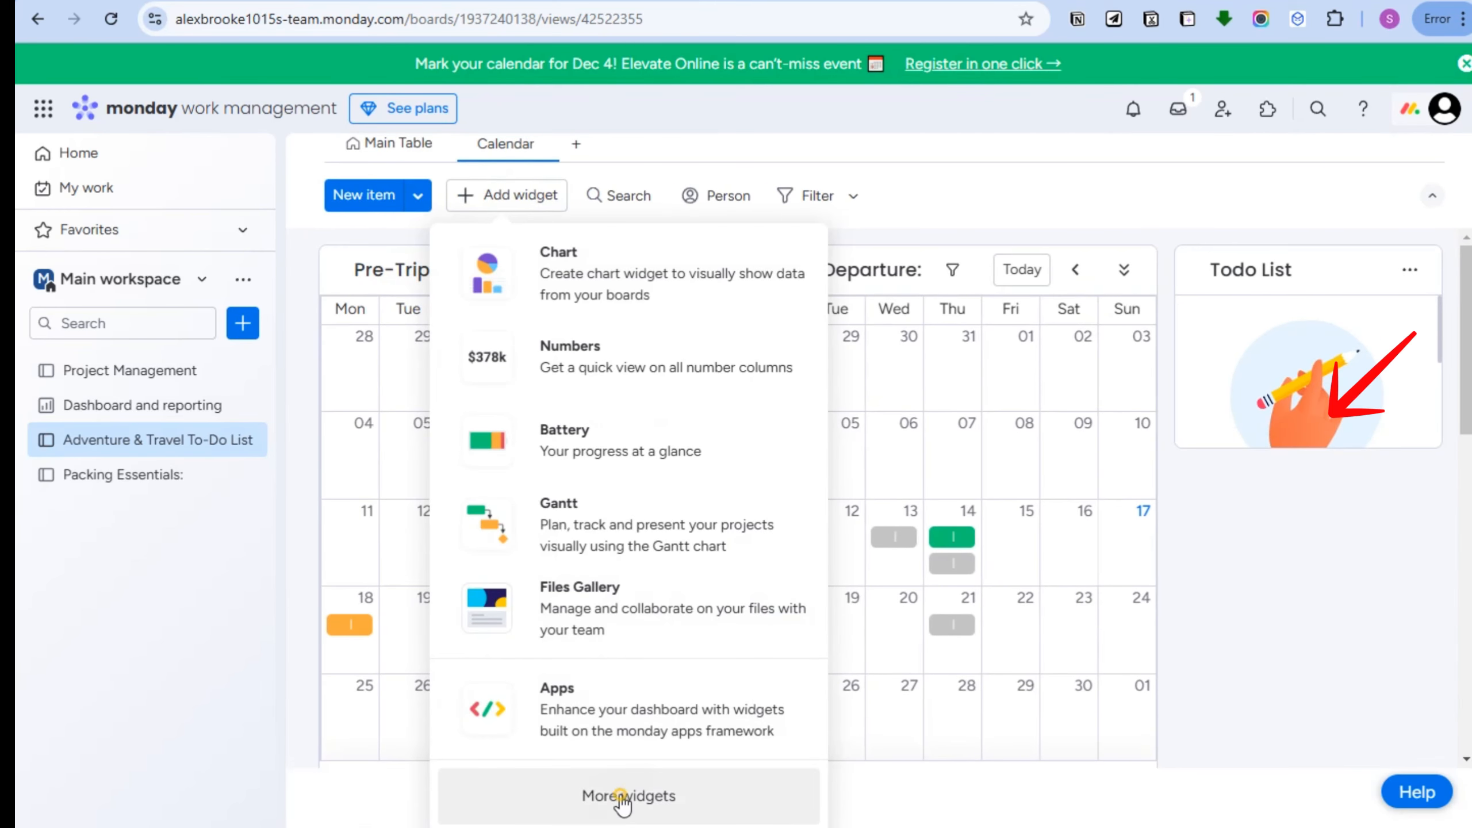
left_click(579, 799)
key("F11")
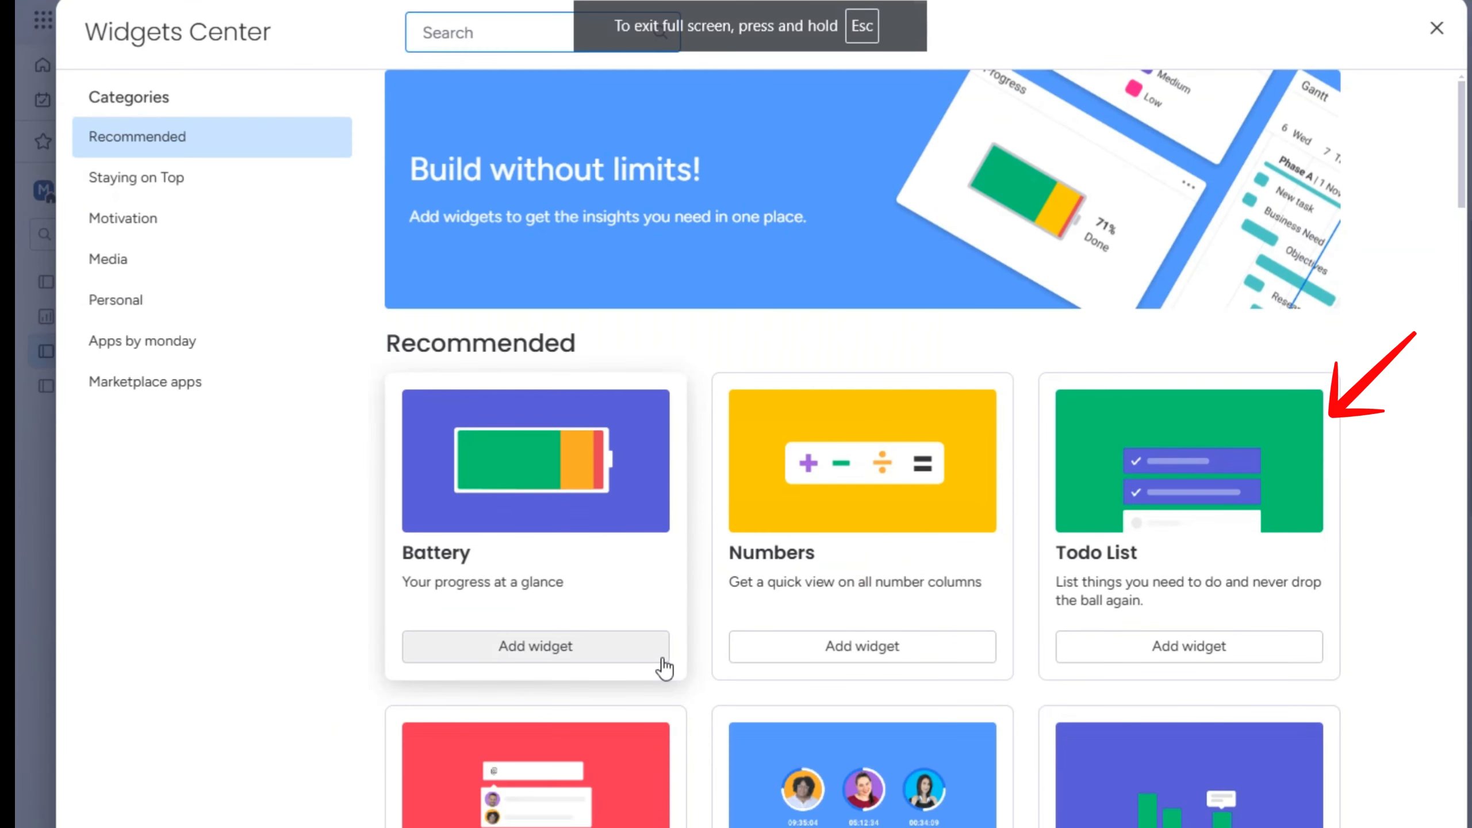
key("F11")
scroll(921, 580, "down", 5)
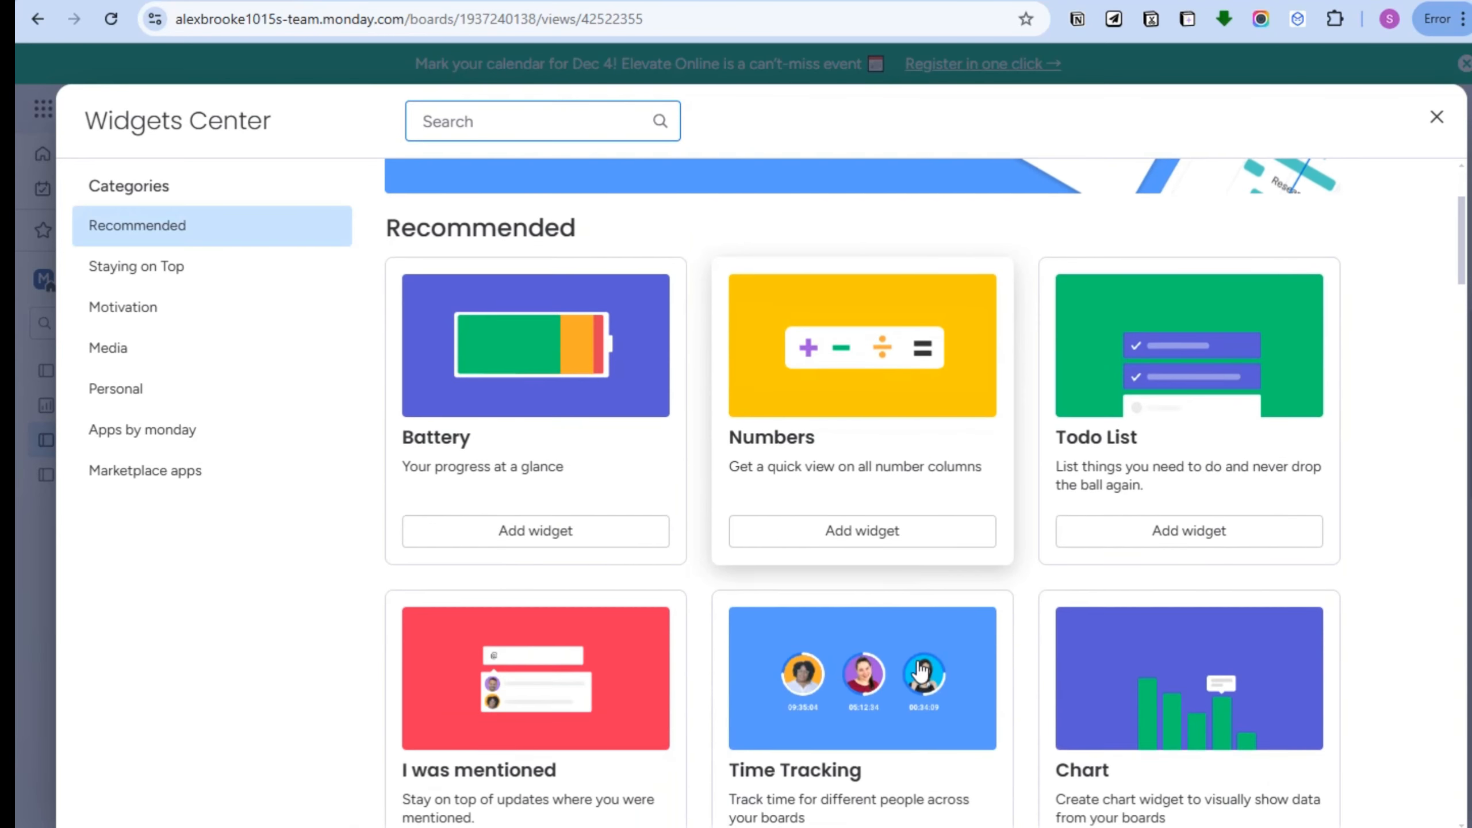
scroll(869, 510, "up", 5)
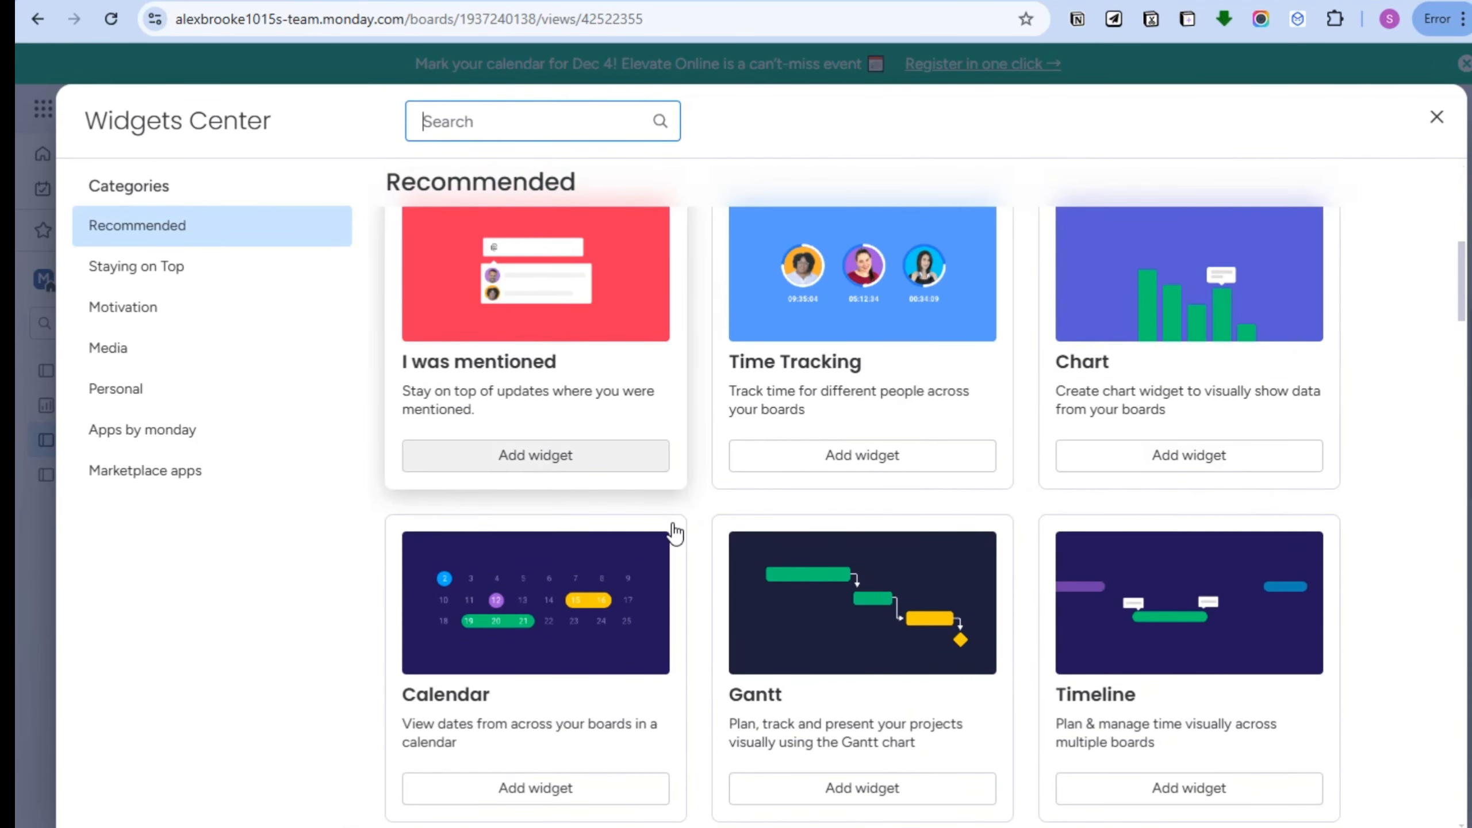
scroll(675, 534, "down", 3)
scroll(678, 536, "down", 8)
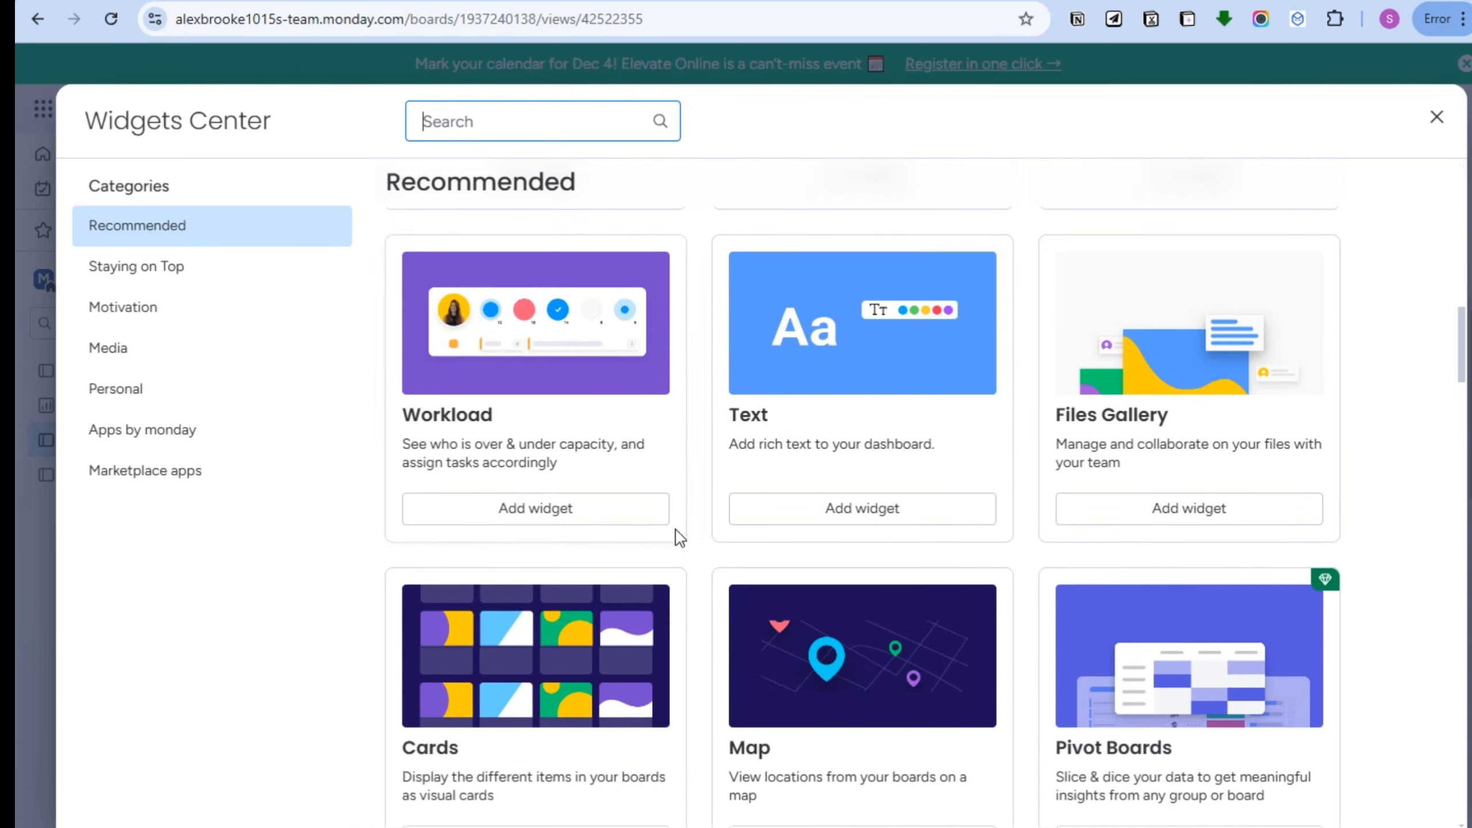
scroll(811, 591, "up", 2)
scroll(861, 599, "down", 2)
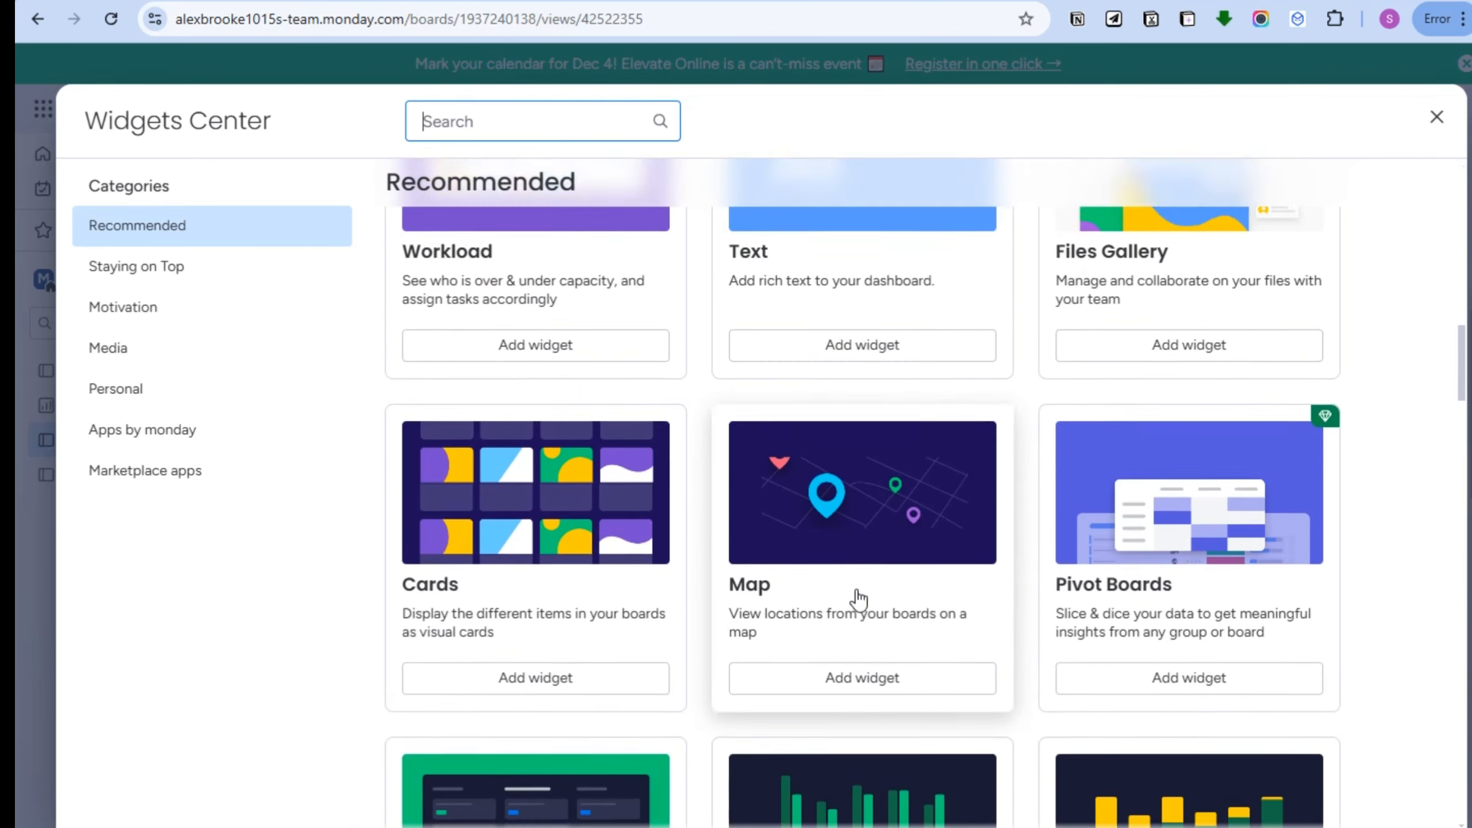
left_click(857, 637)
scroll(302, 483, "down", 5)
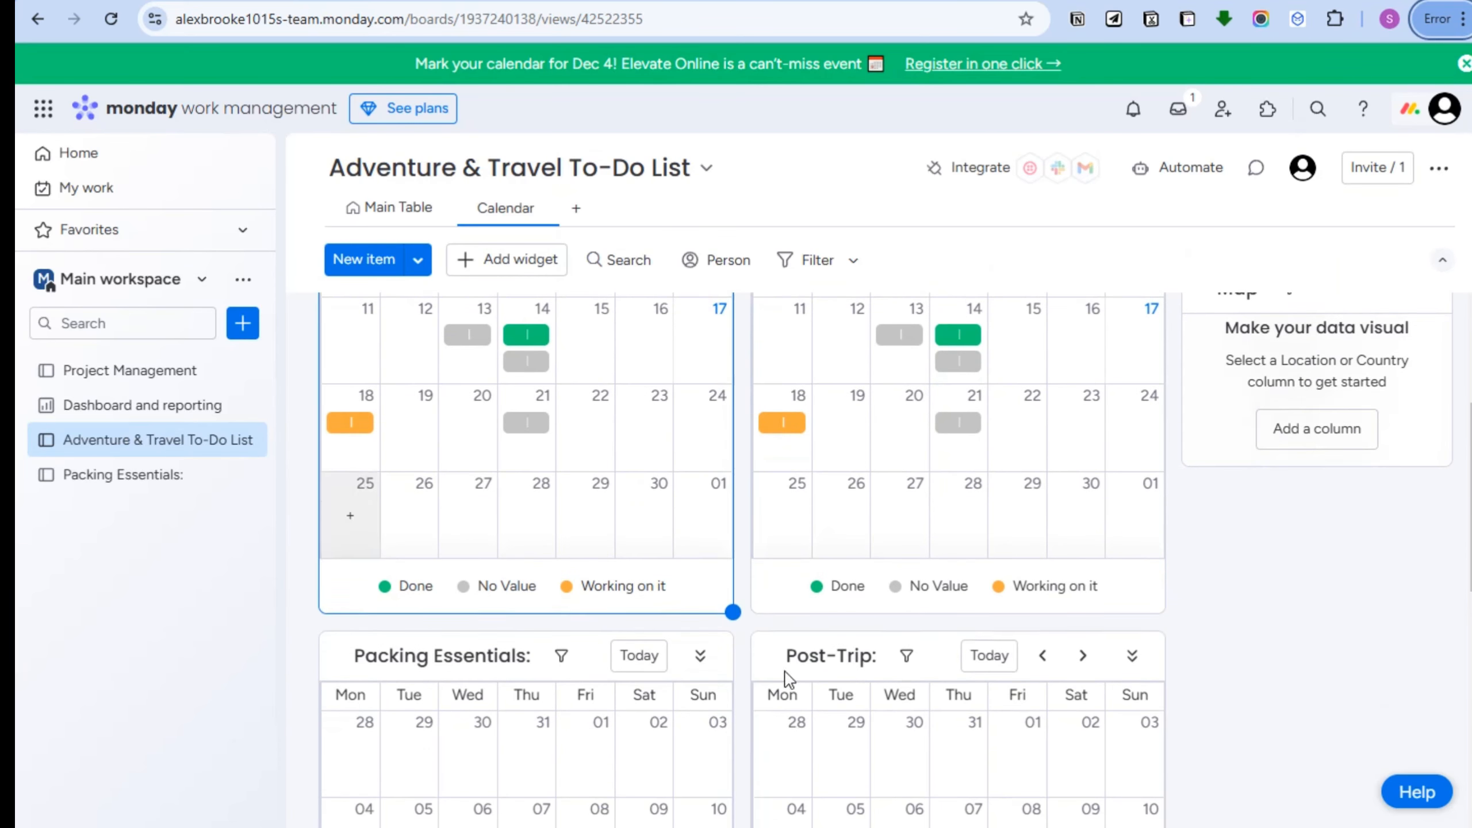
Browse the Recommended and Staying on Top widgets in the Widgets Center and close it without adding one
left_click(501, 260)
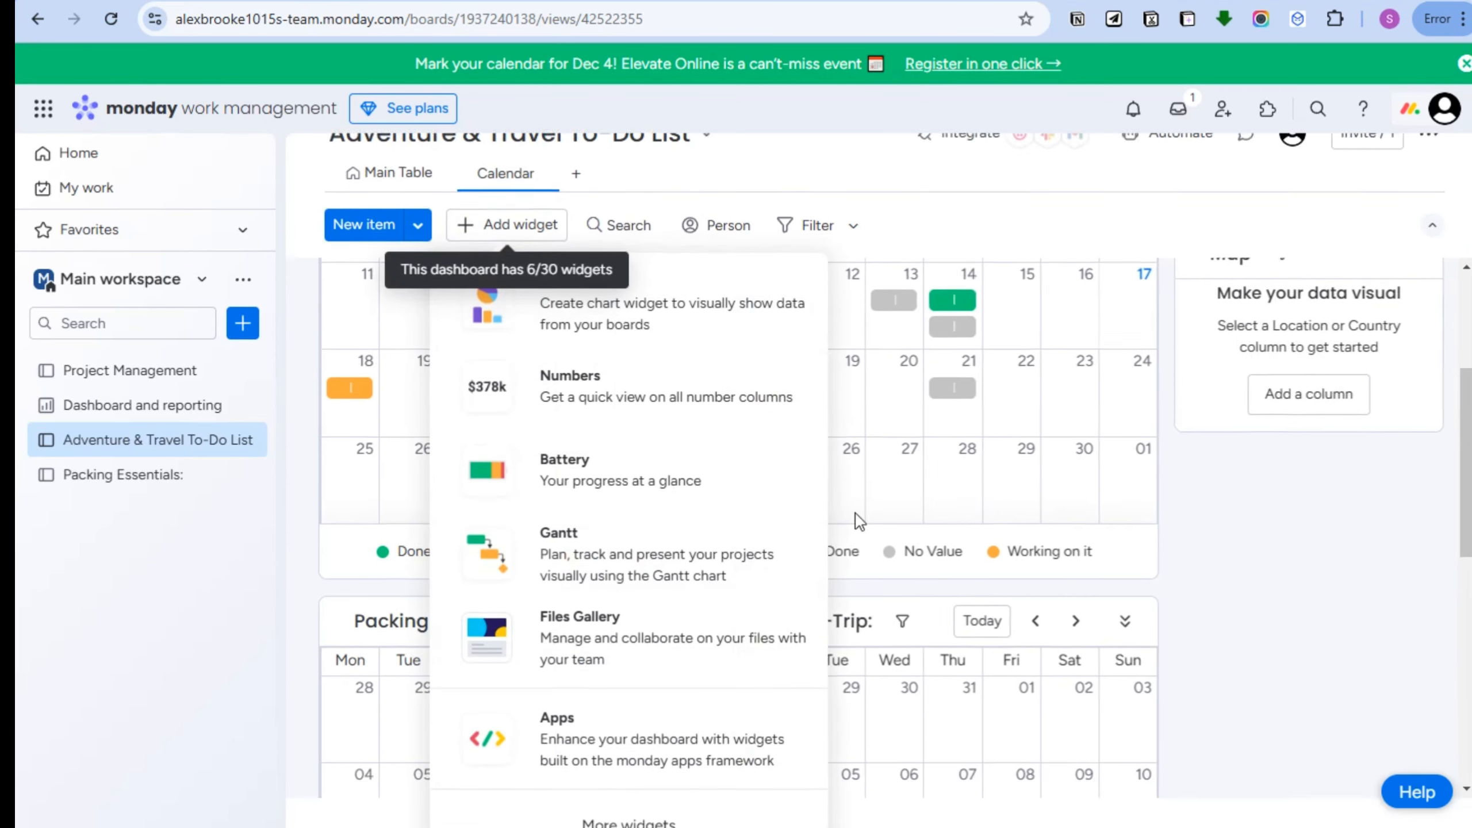
left_click(667, 800)
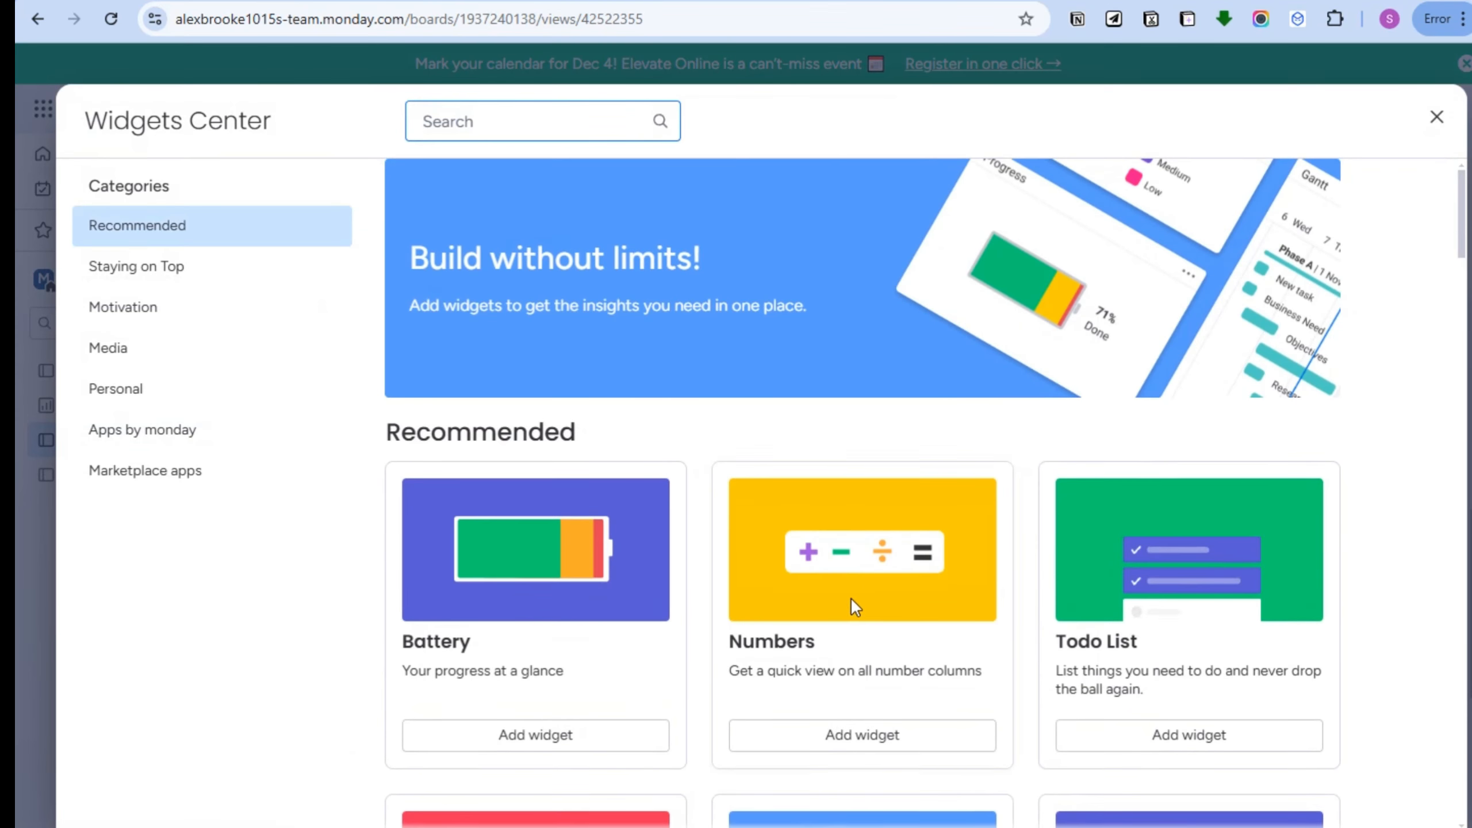
scroll(1106, 648, "down", 5)
scroll(1106, 648, "down", 5)
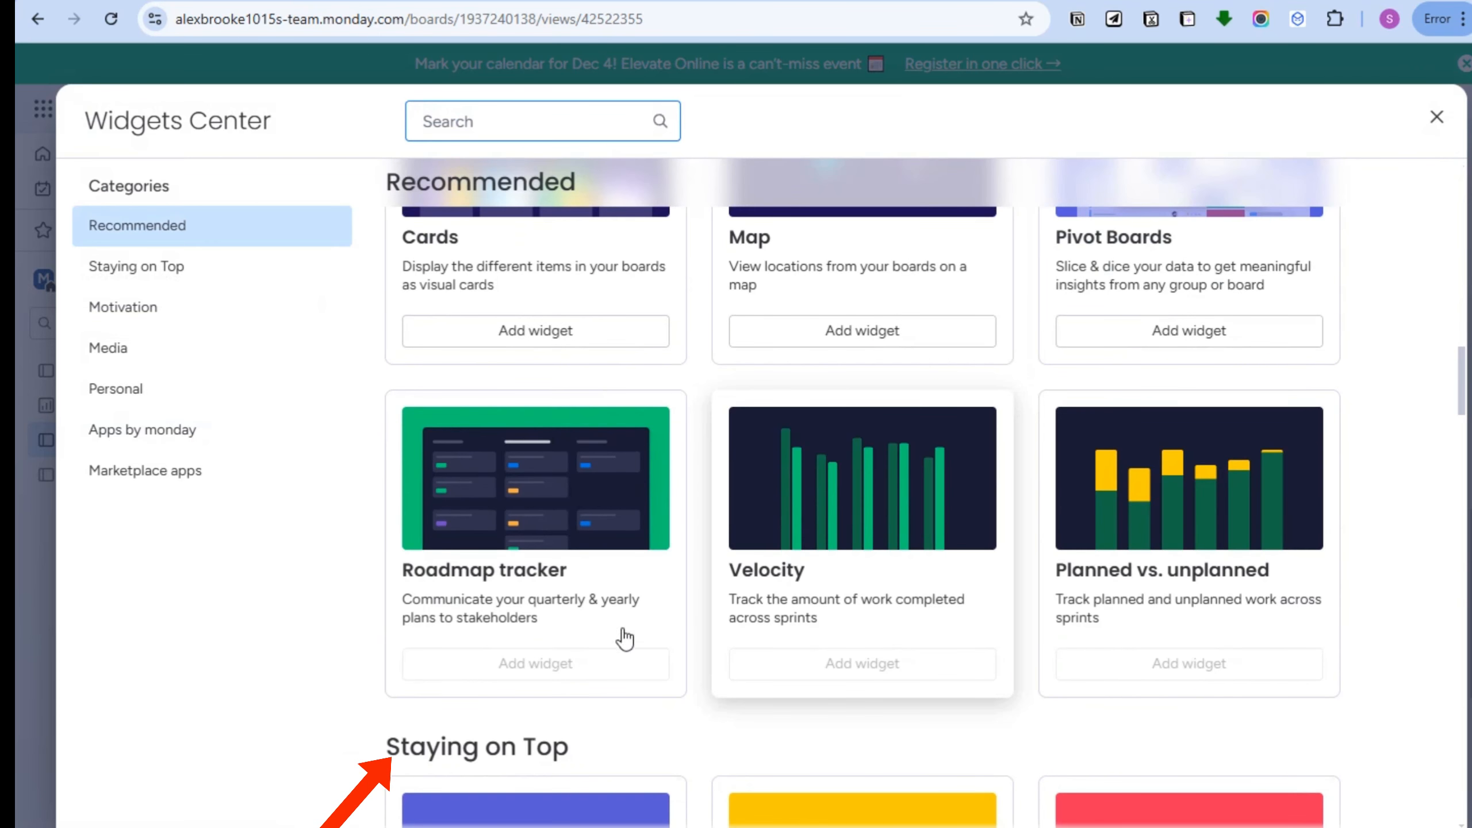
scroll(543, 720, "down", 2)
scroll(1083, 577, "down", 6)
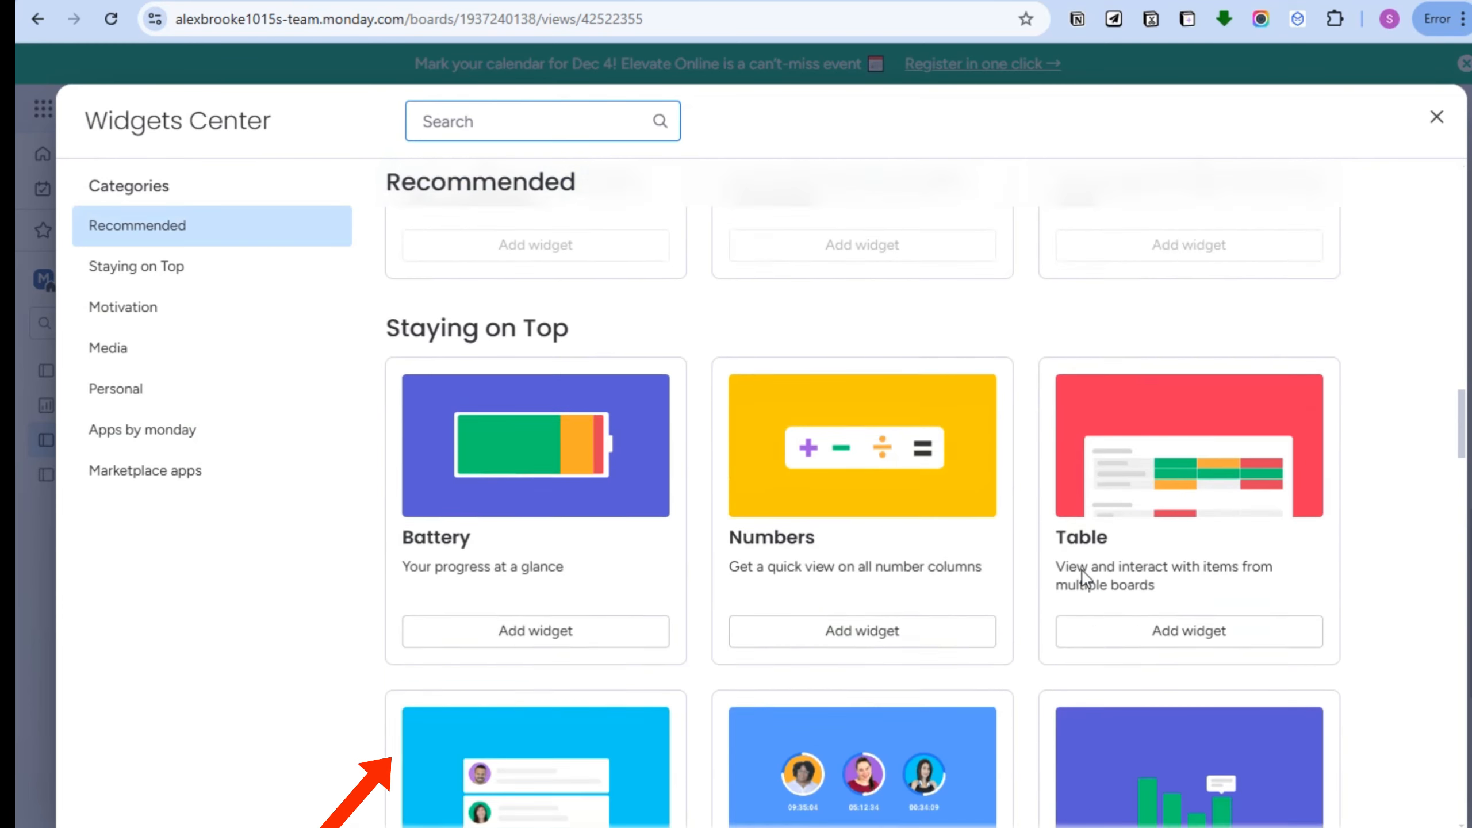
scroll(1084, 580, "up", 5)
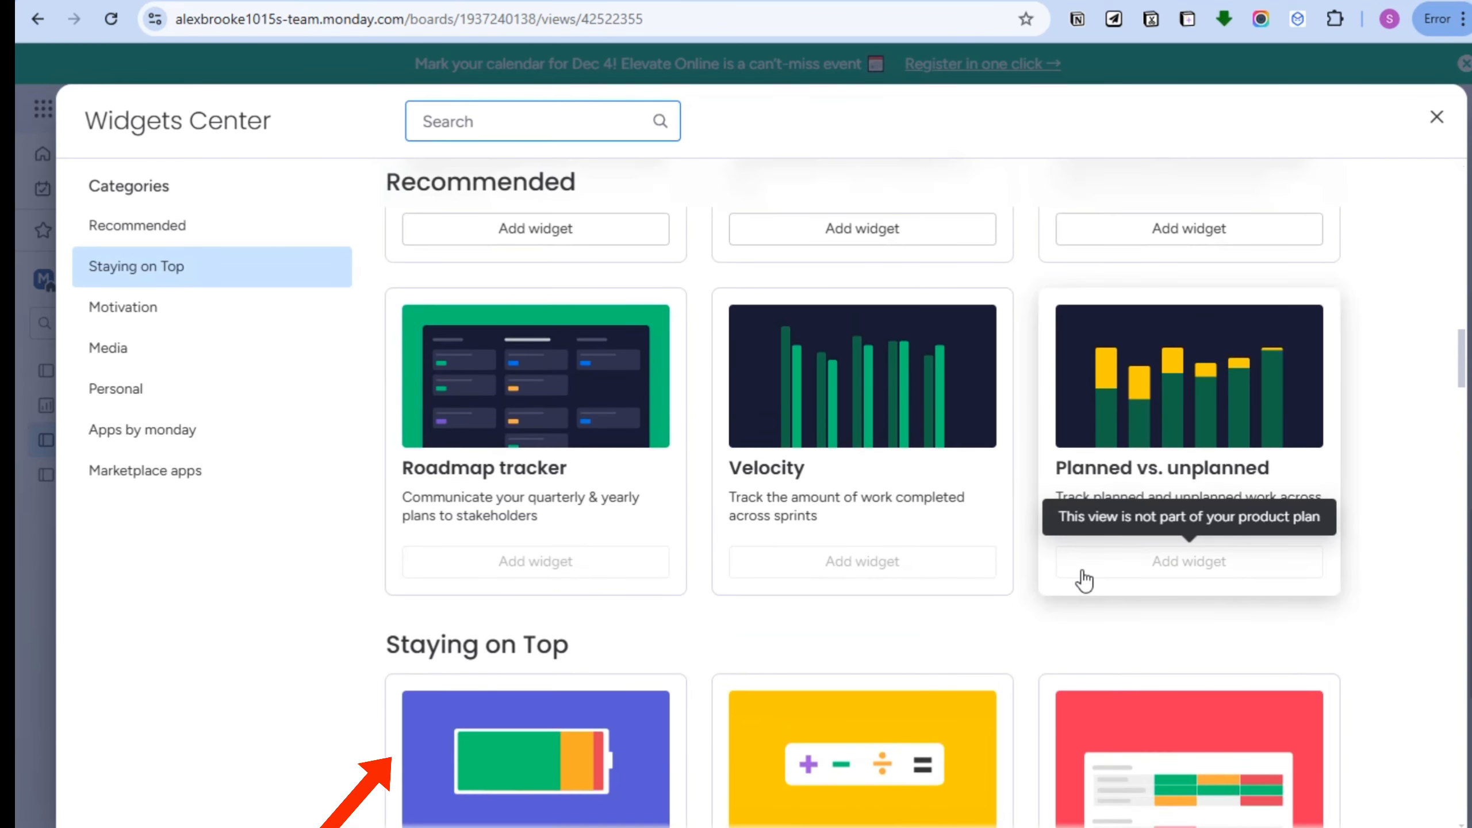
scroll(1084, 581, "down", 6)
scroll(1124, 592, "up", 3)
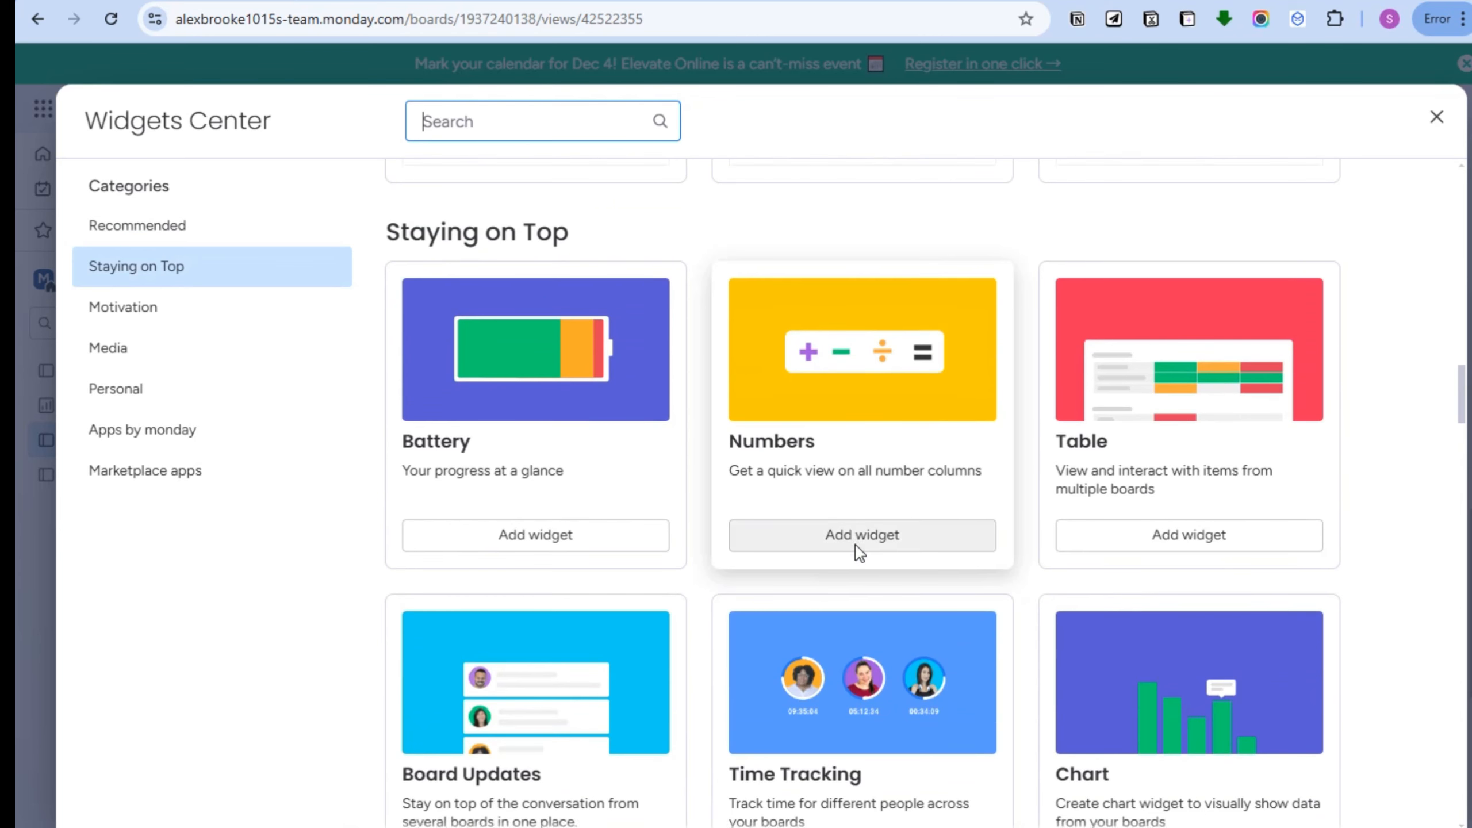
scroll(861, 548, "down", 7)
scroll(856, 548, "down", 5)
scroll(858, 551, "down", 3)
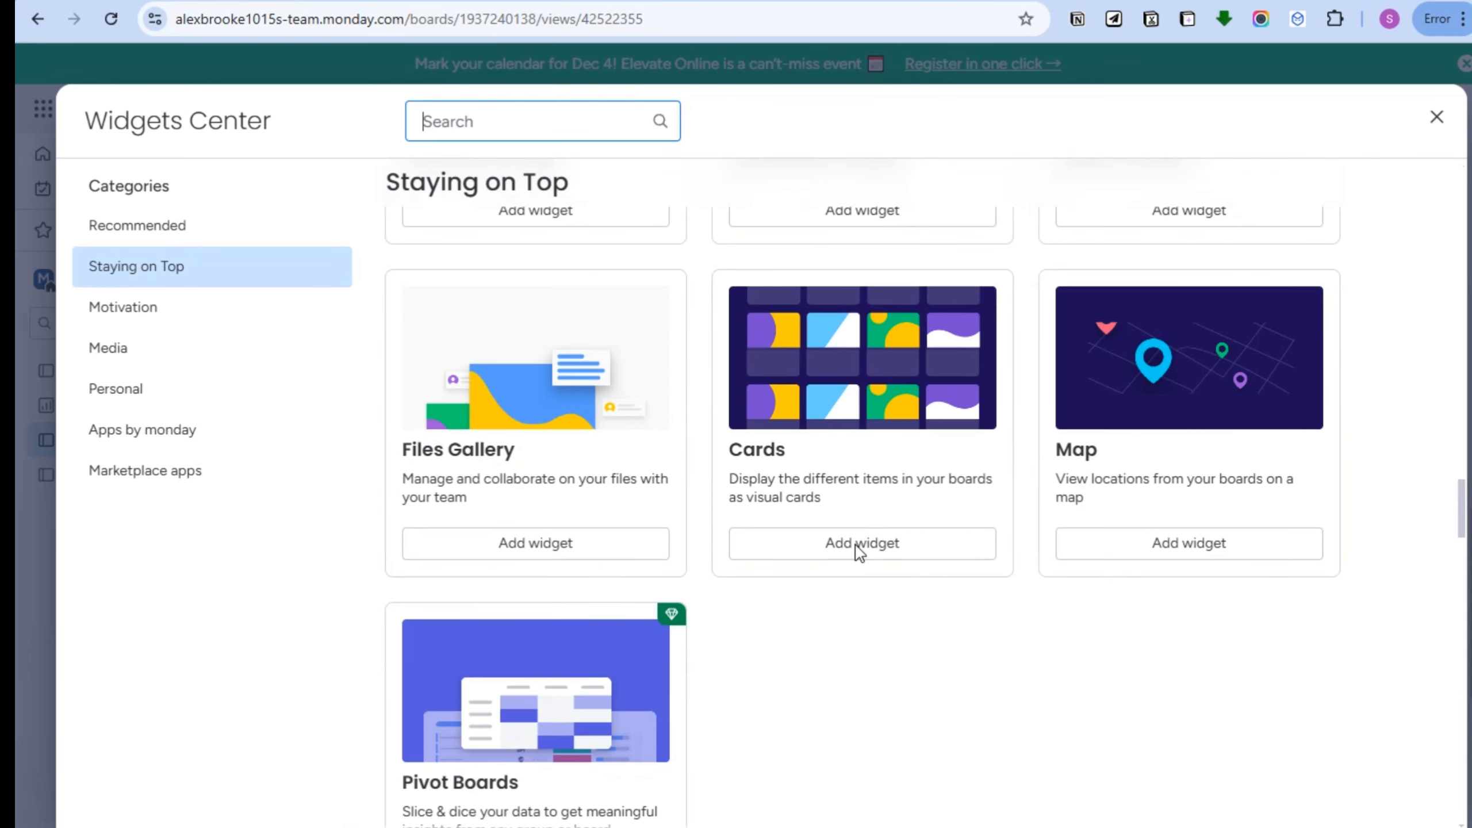
scroll(926, 686, "up", 15)
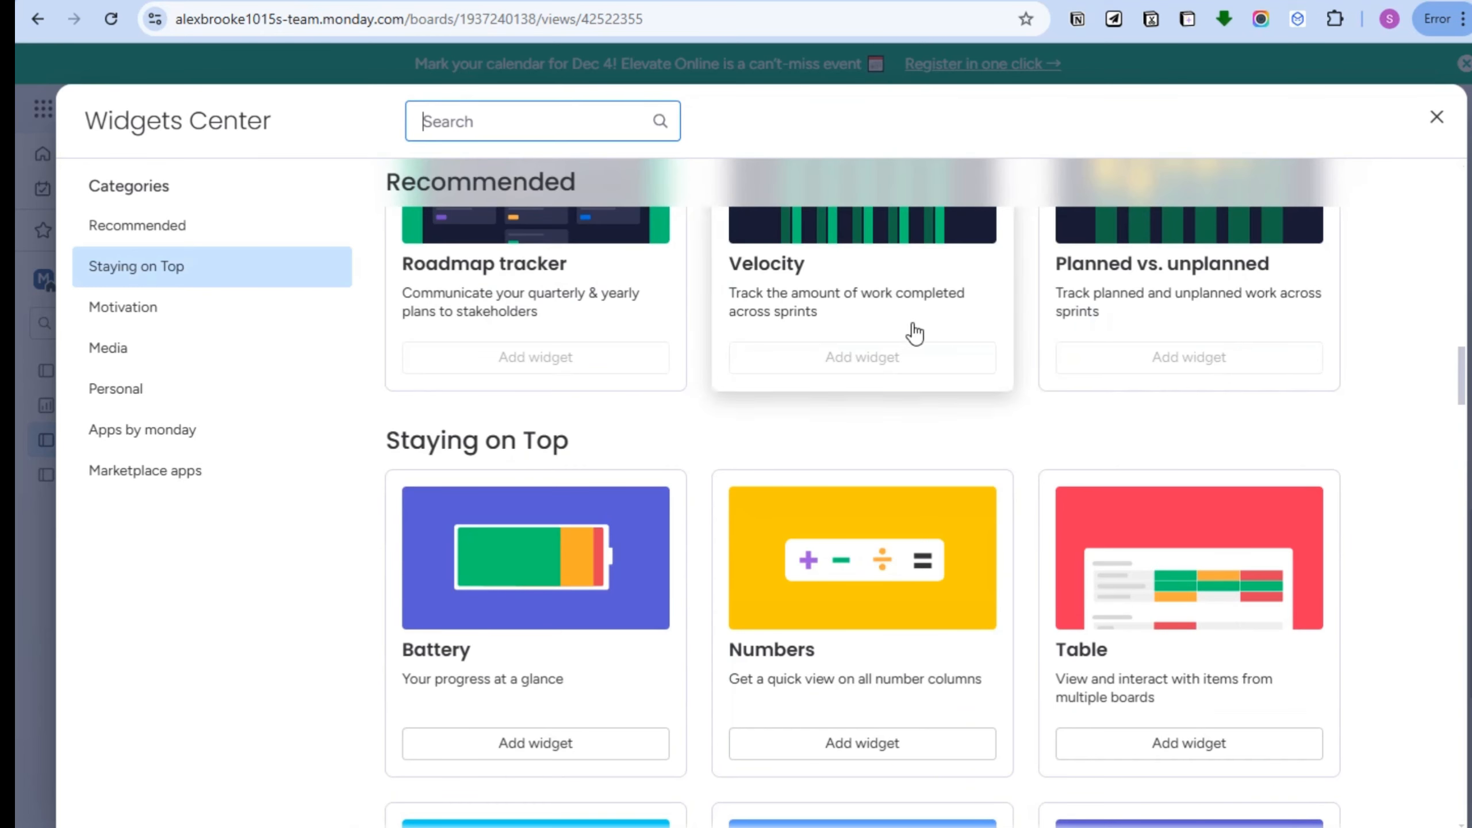
left_click(1437, 119)
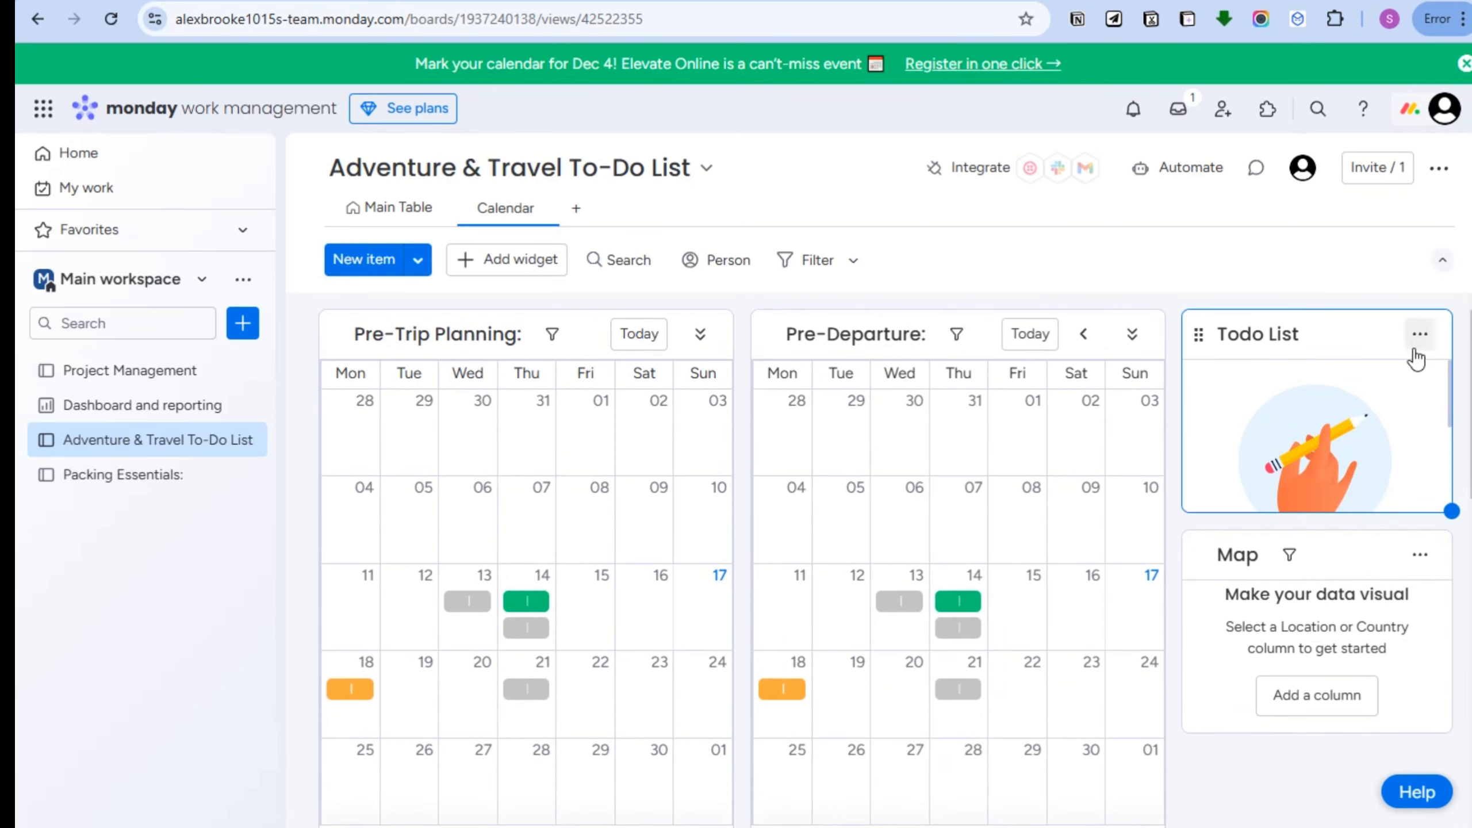
Add the task "Buy Shampoo" to the Todo List widget
left_click(1421, 337)
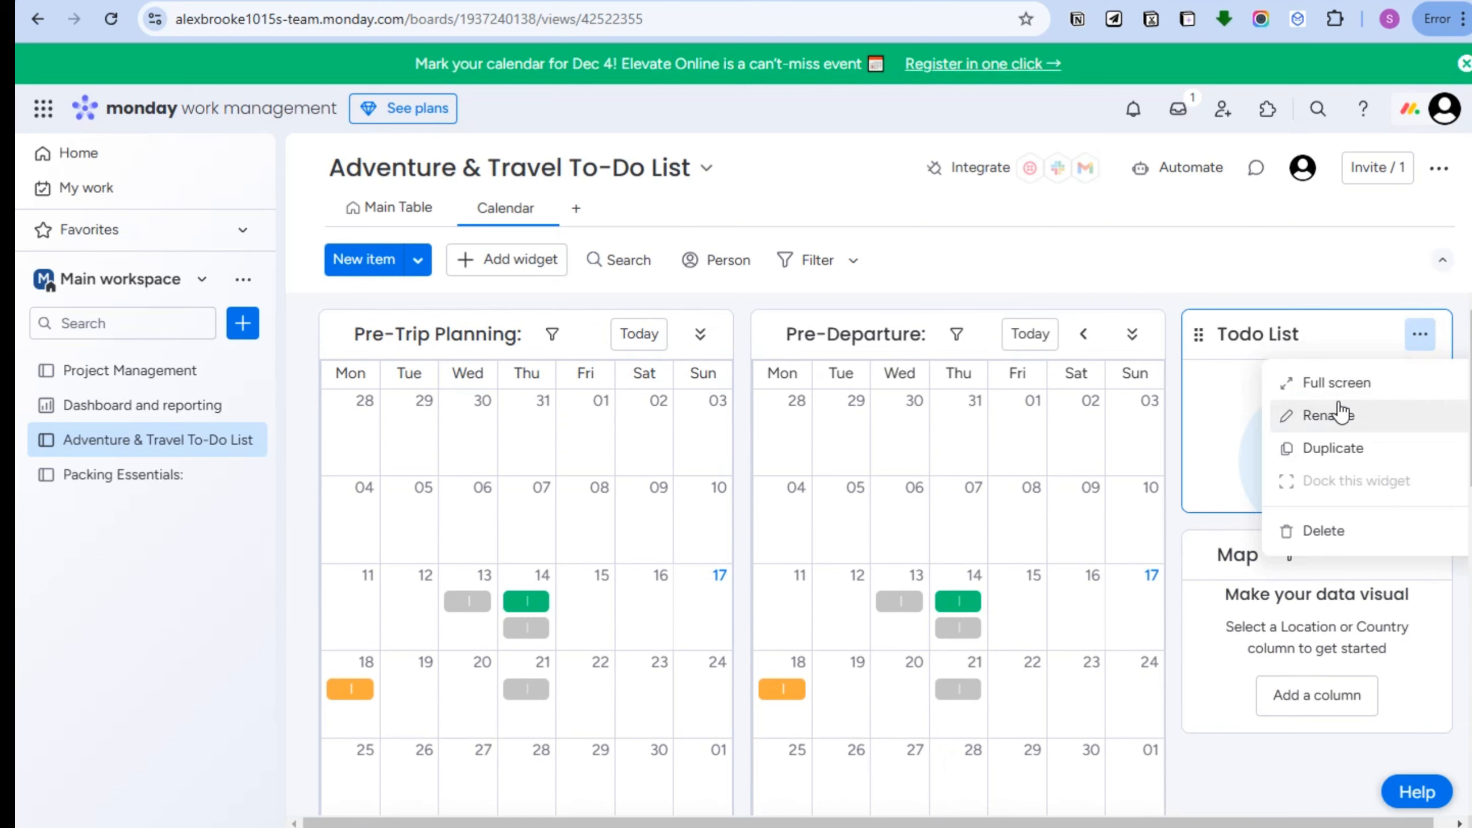
left_click(1237, 400)
scroll(1252, 423, "down", 2)
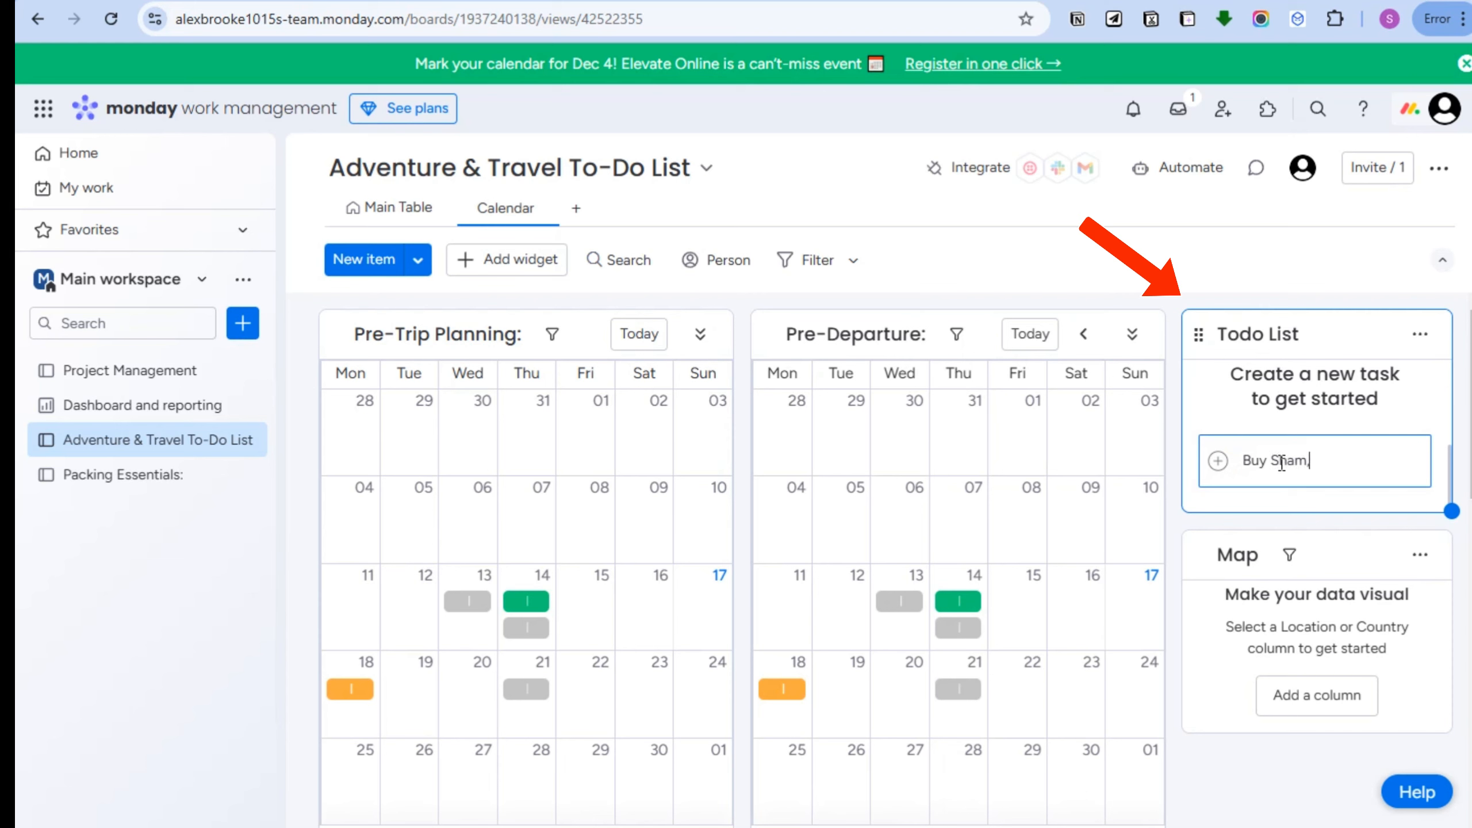
type("Buy Shampoo")
key("Return")
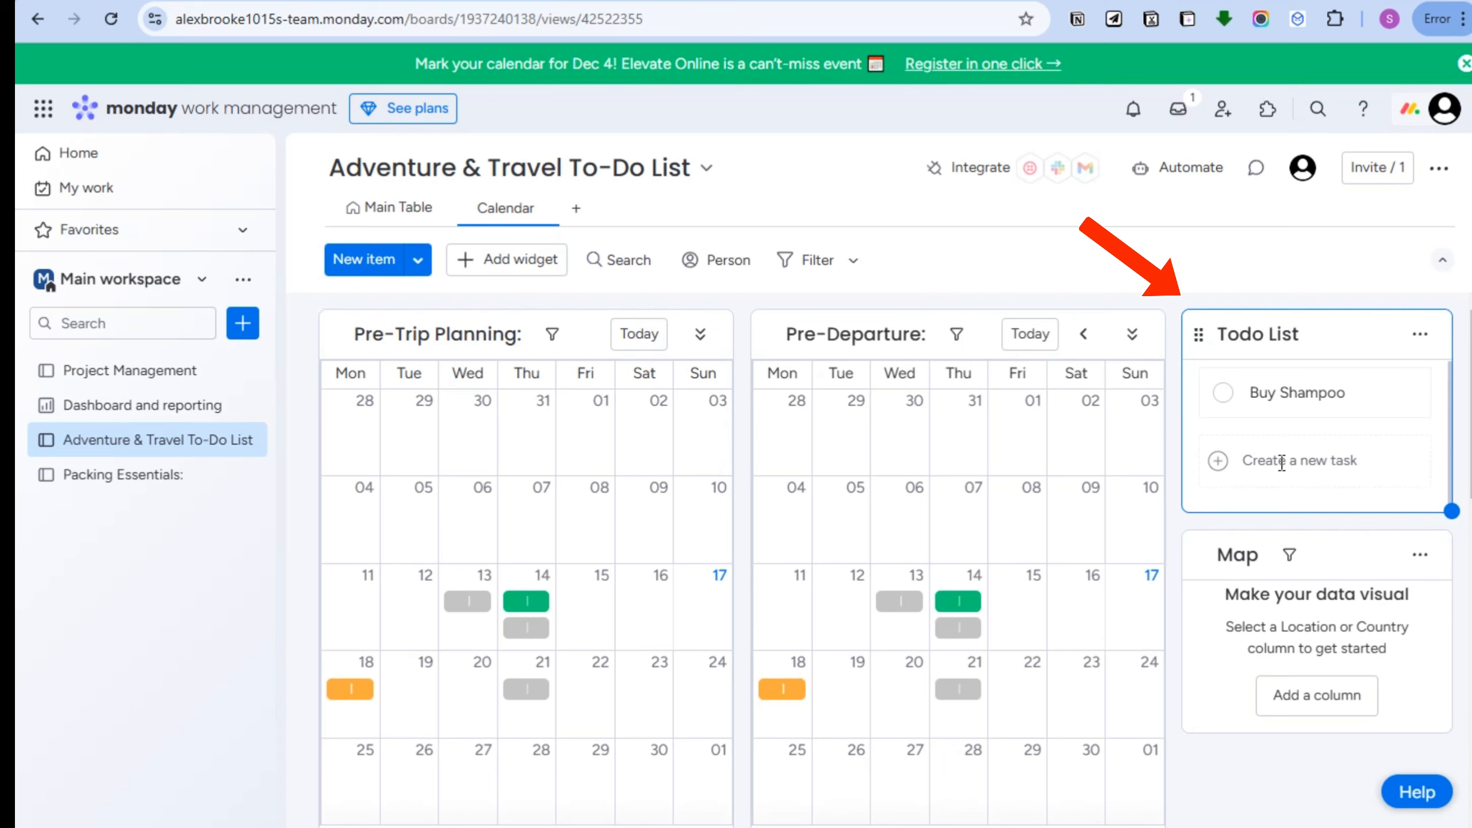
Examine the Map widget's column and zoom settings in its expanded view, and return to the calendar view
scroll(1281, 467, "down", 7)
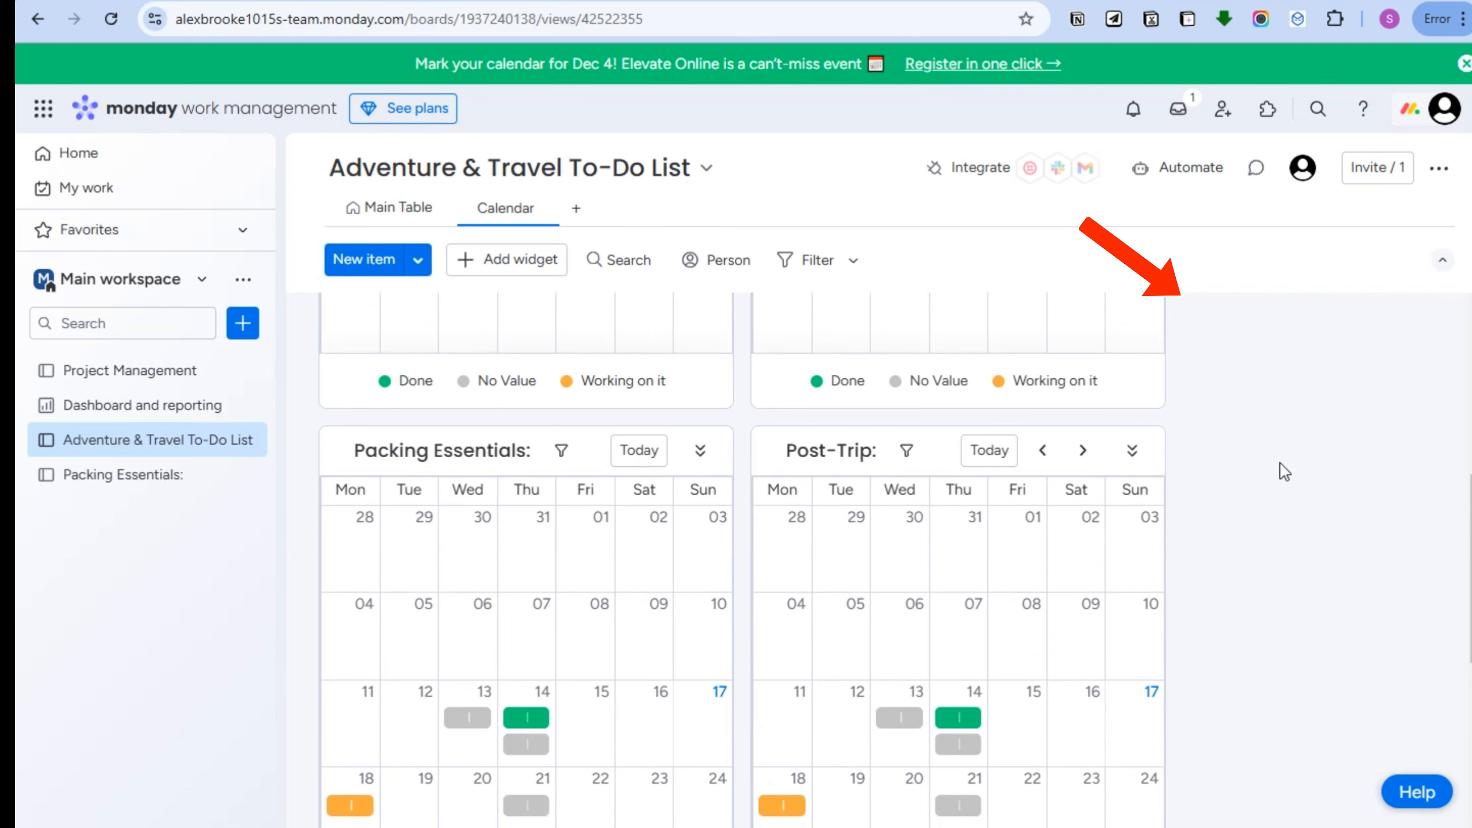
scroll(1296, 462, "up", 7)
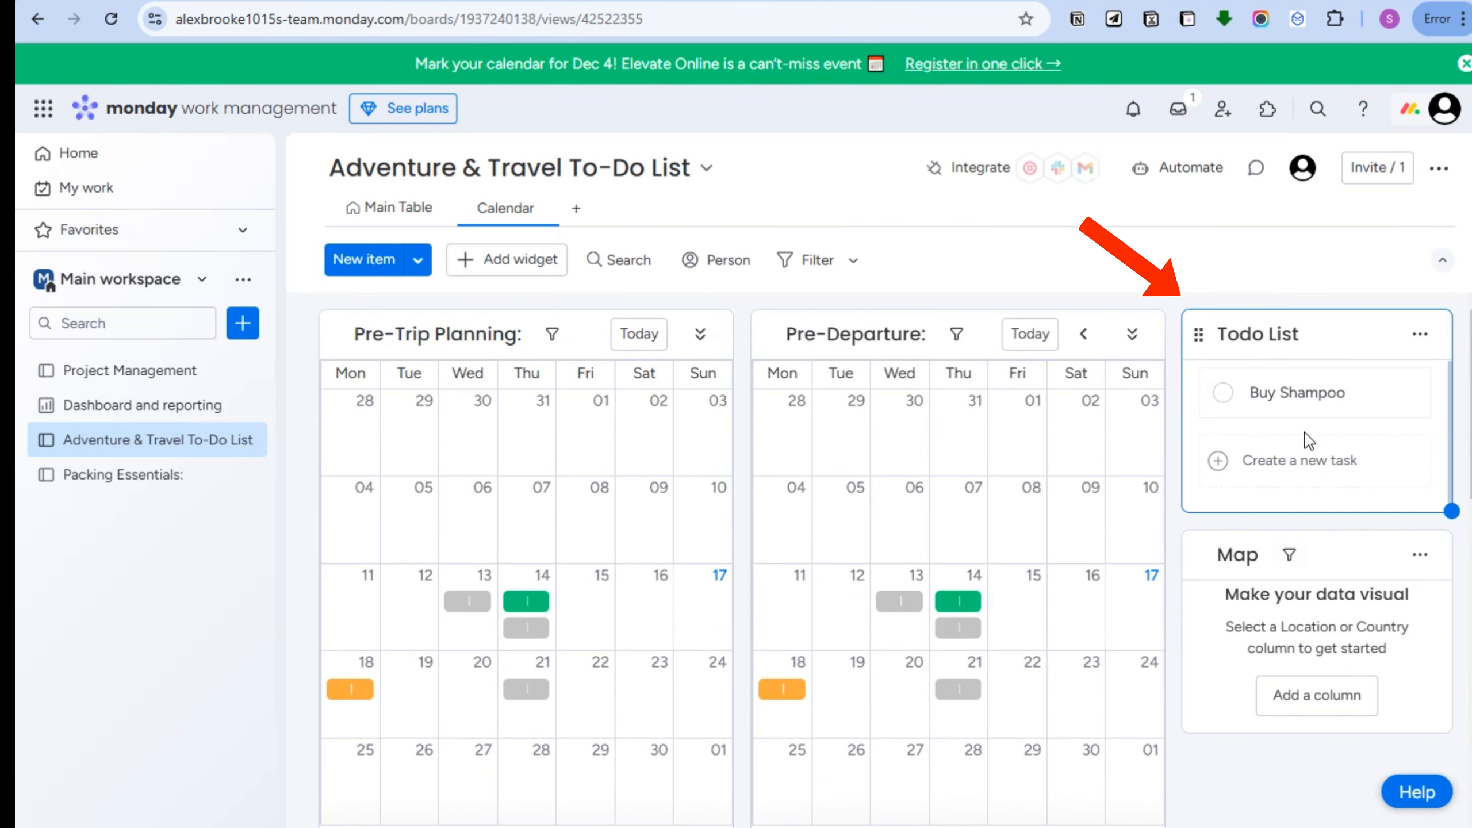
left_click(1272, 581)
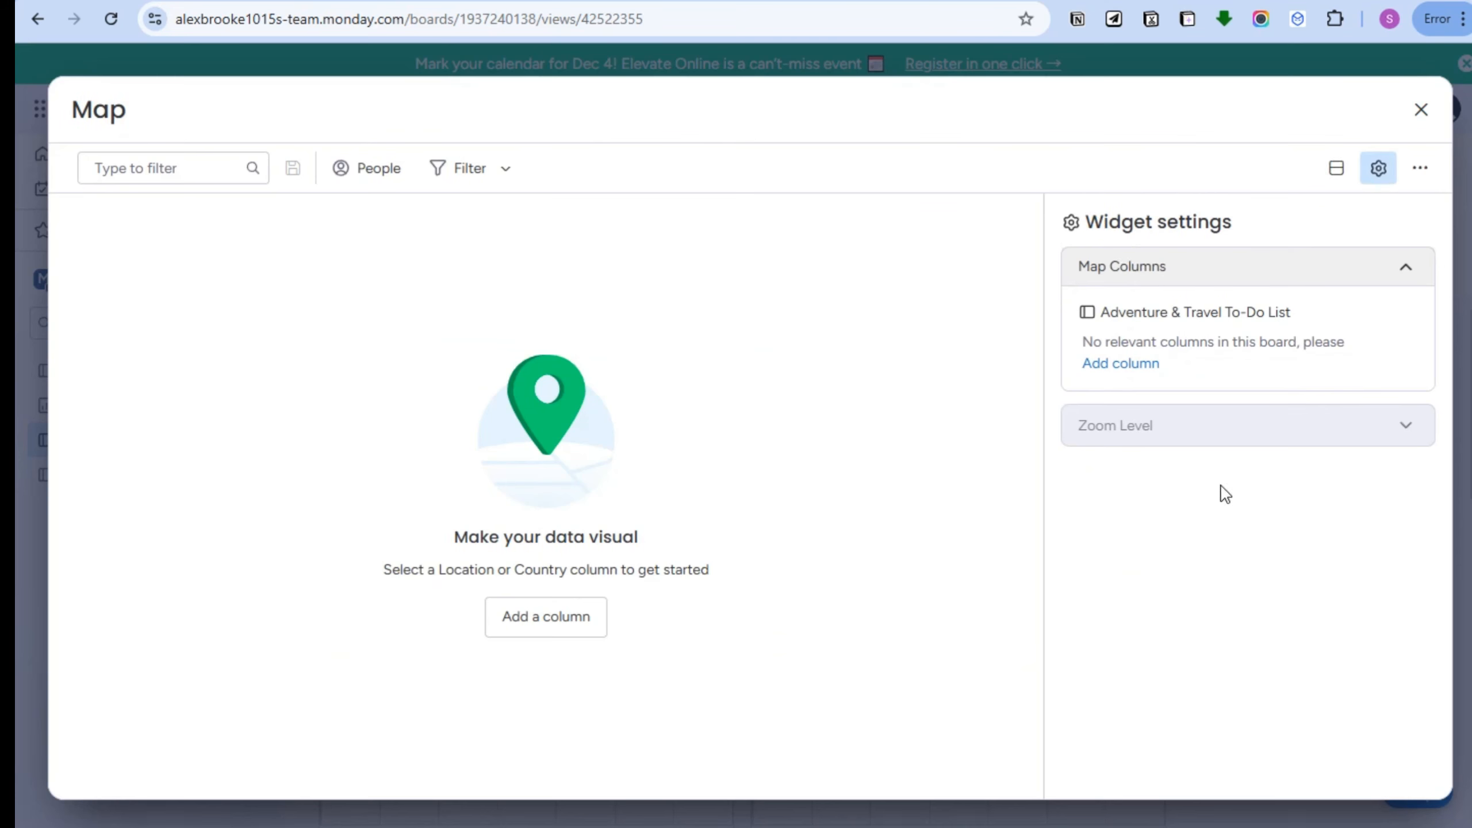
left_click(1421, 110)
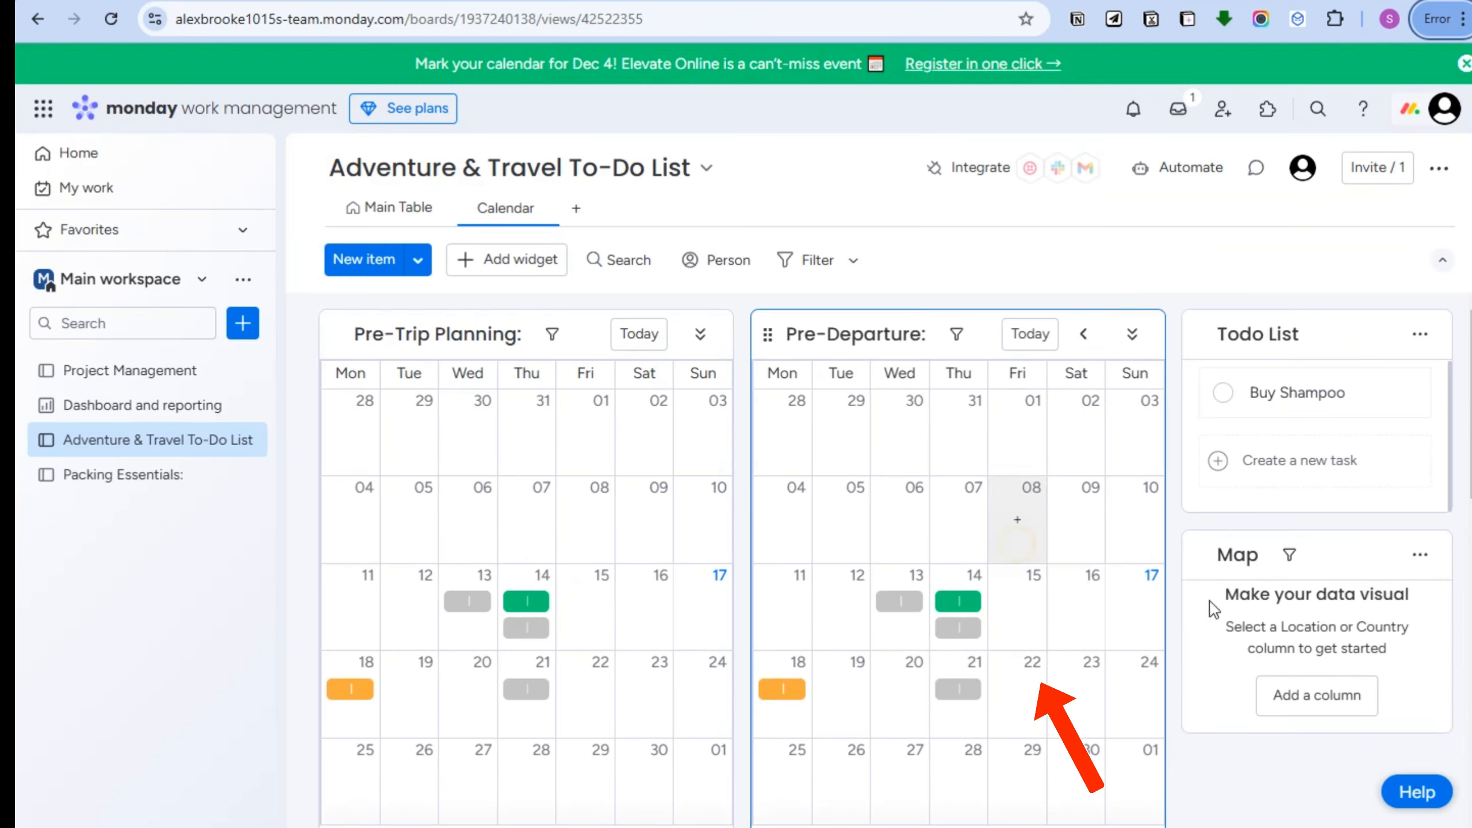
Review the items and their statuses across the Pre-Trip Planning, Pre-Departure, Packing Essentials and Post-Trip calendar widgets
scroll(710, 530, "down", 3)
scroll(436, 424, "up", 3)
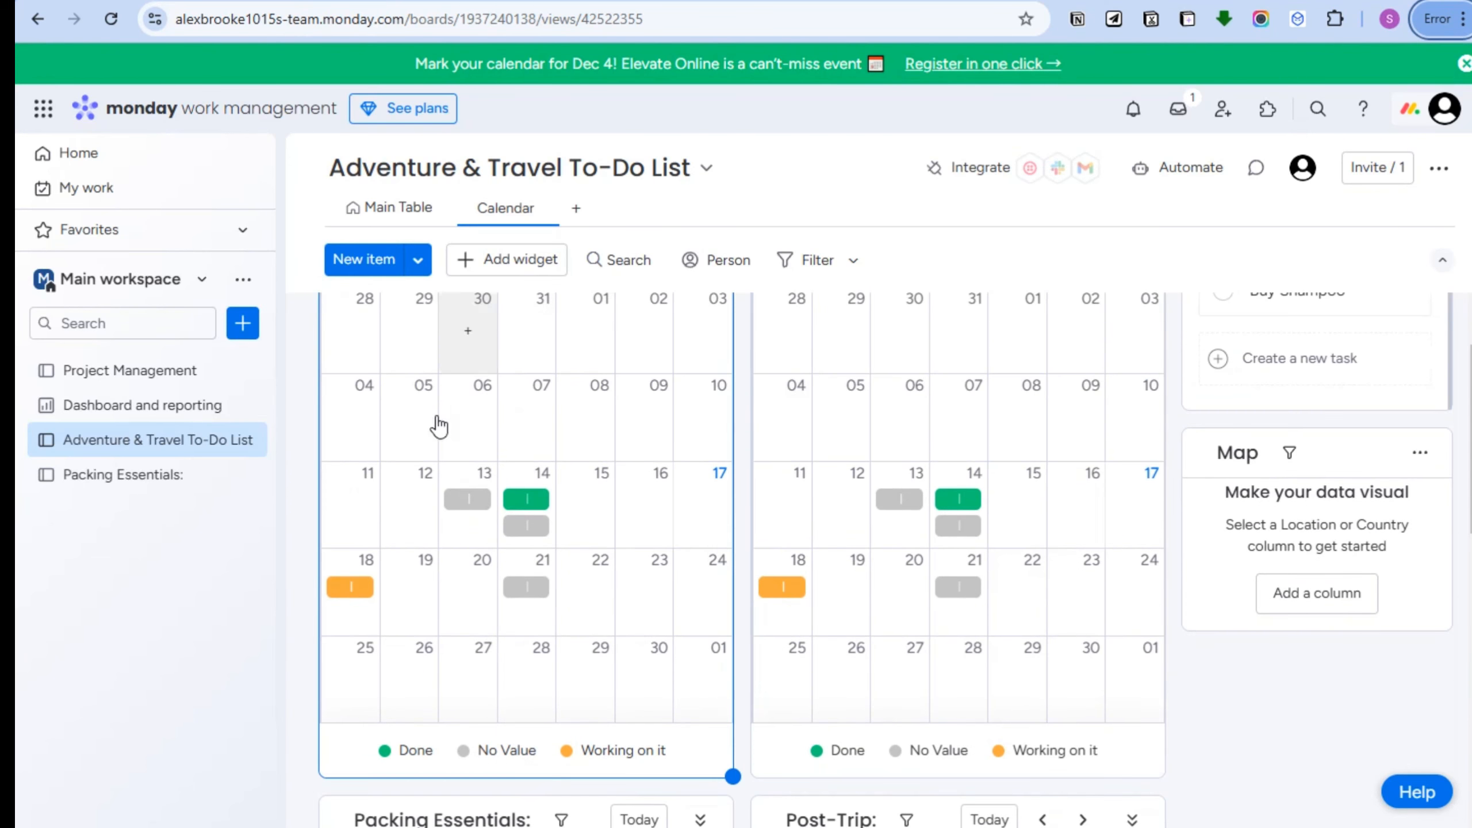
left_click(406, 455)
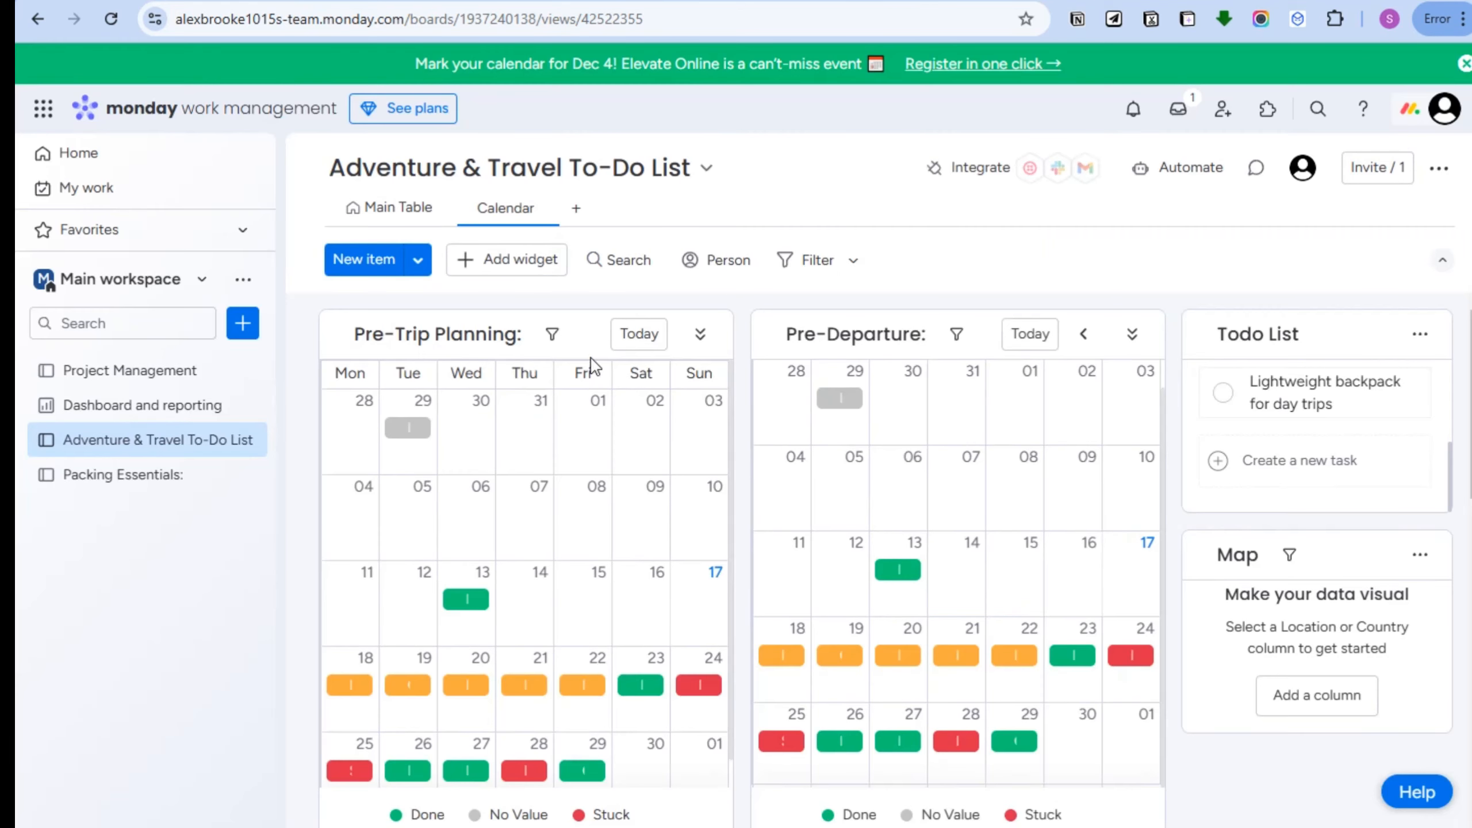
scroll(962, 441, "down", 5)
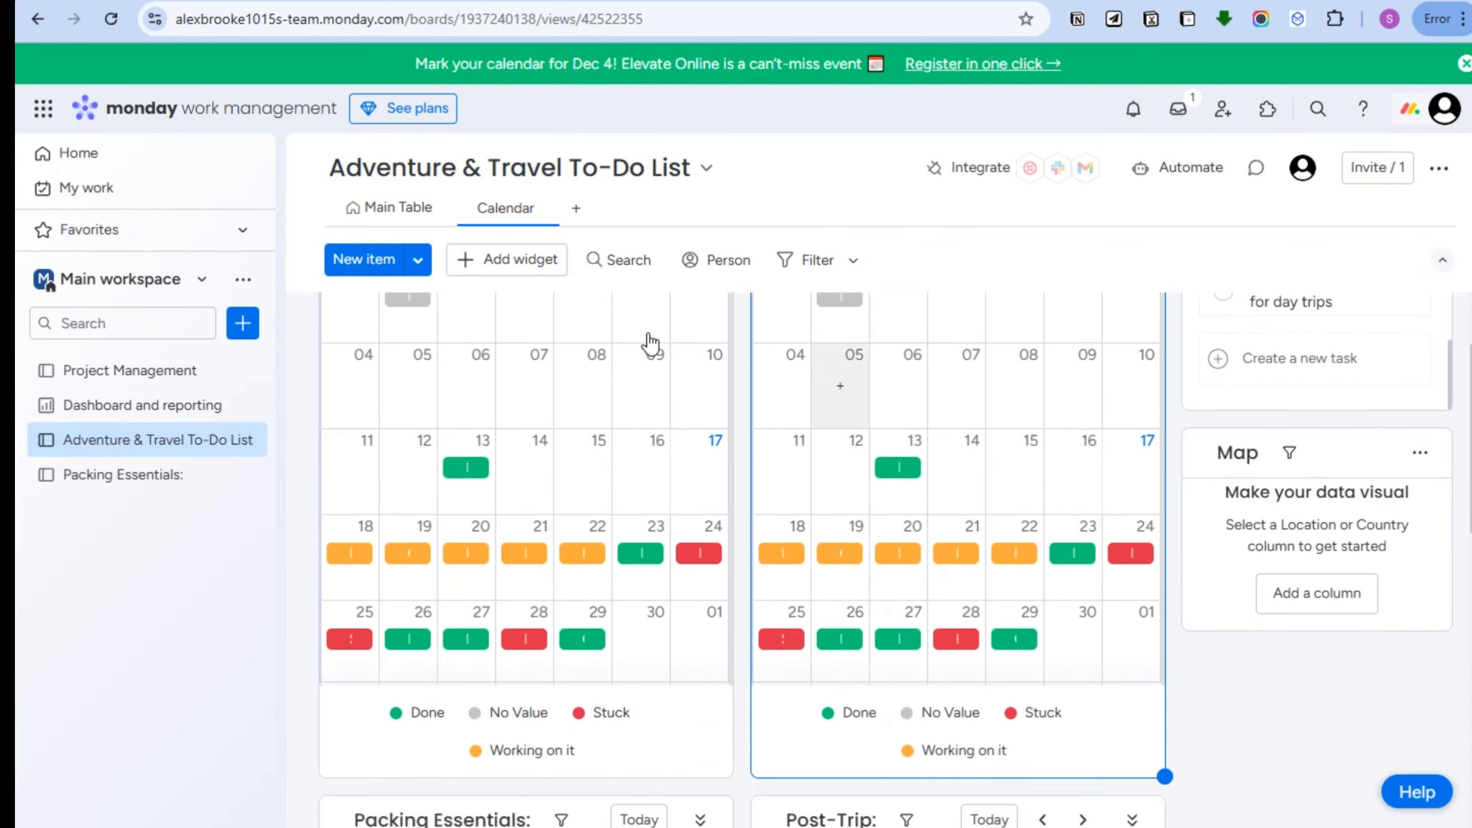
scroll(1218, 525, "down", 8)
scroll(1144, 545, "up", 12)
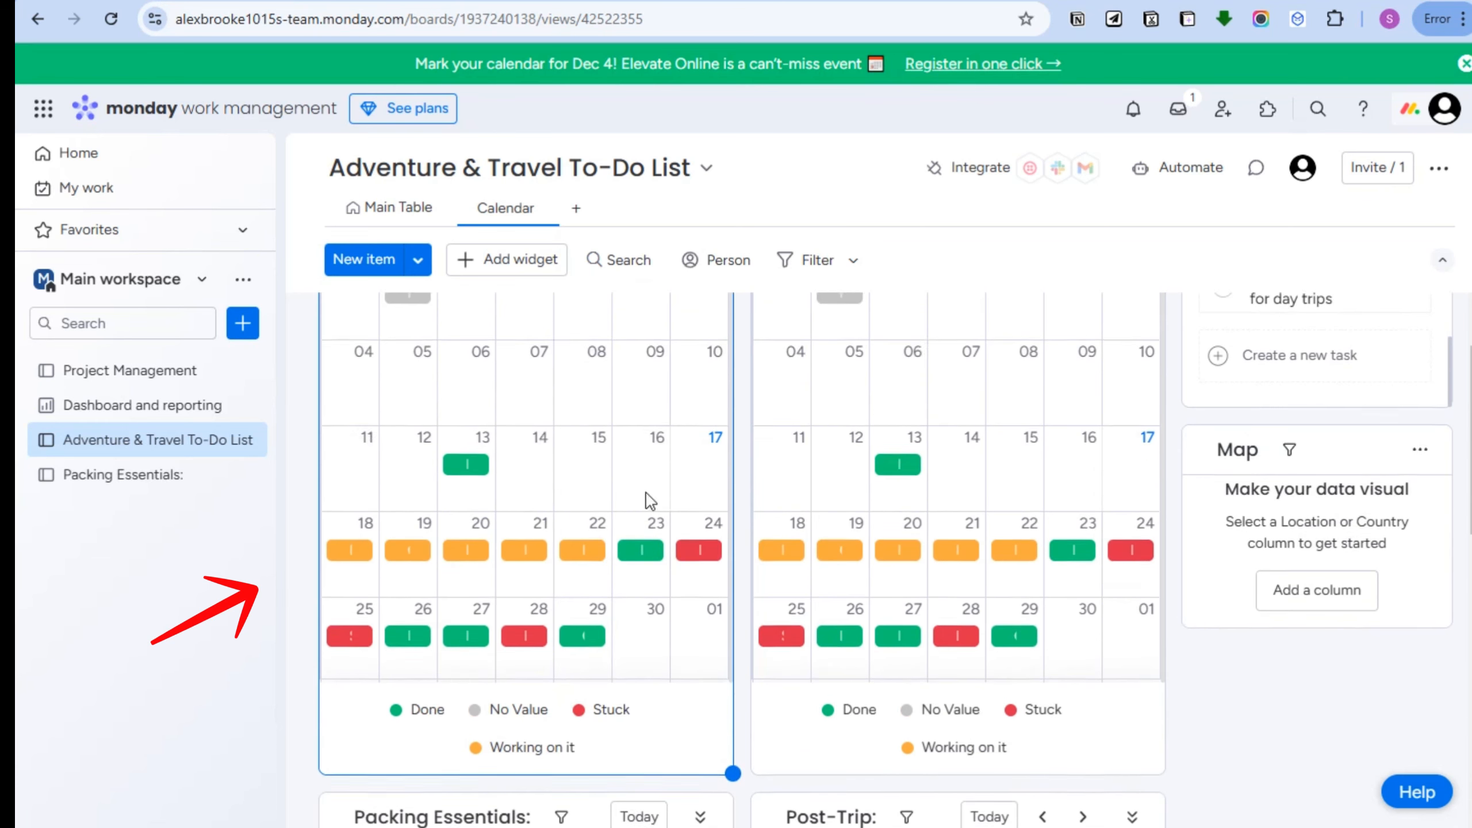
scroll(403, 414, "up", 3)
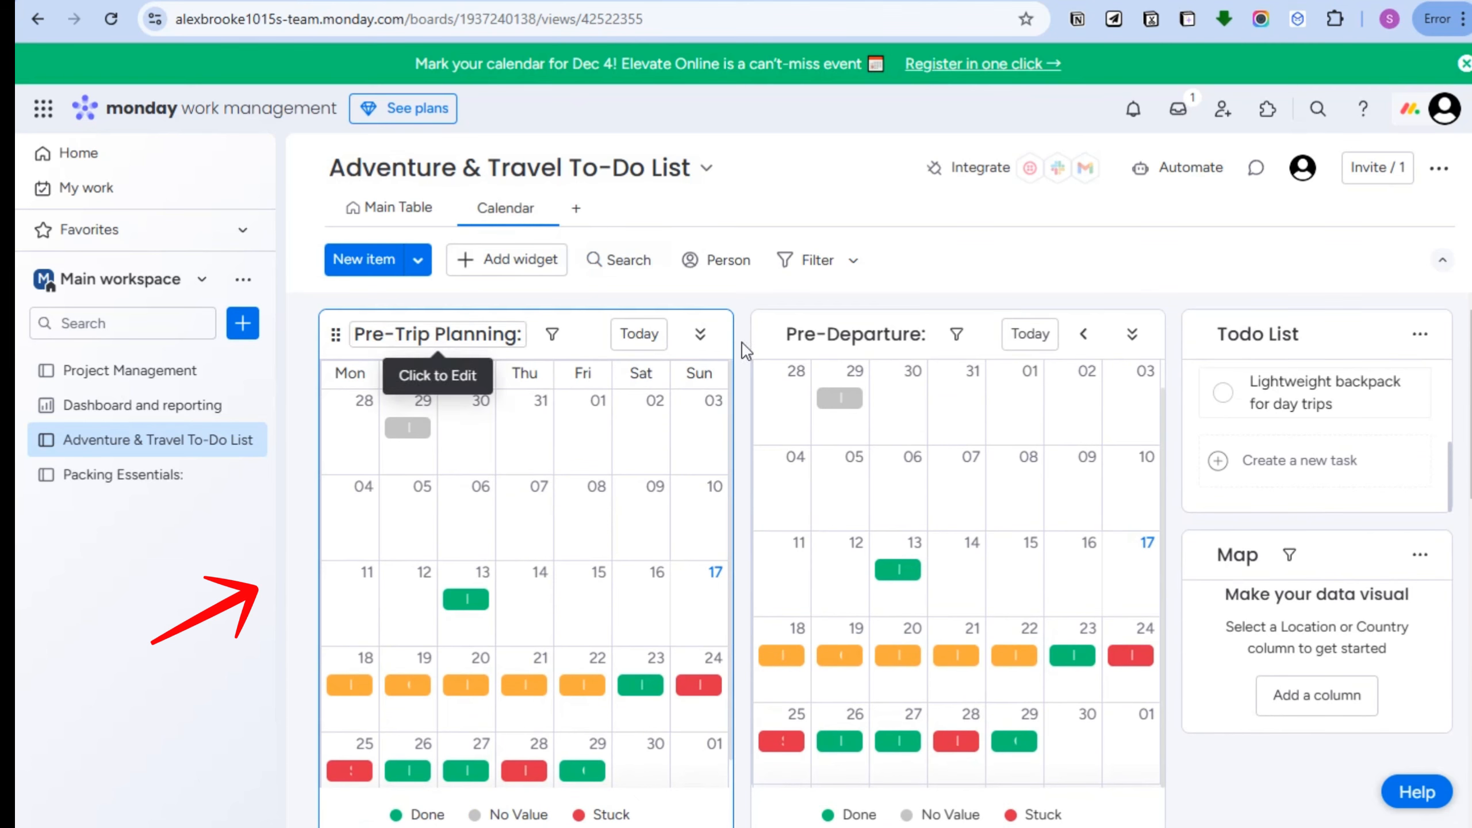
scroll(811, 510, "down", 3)
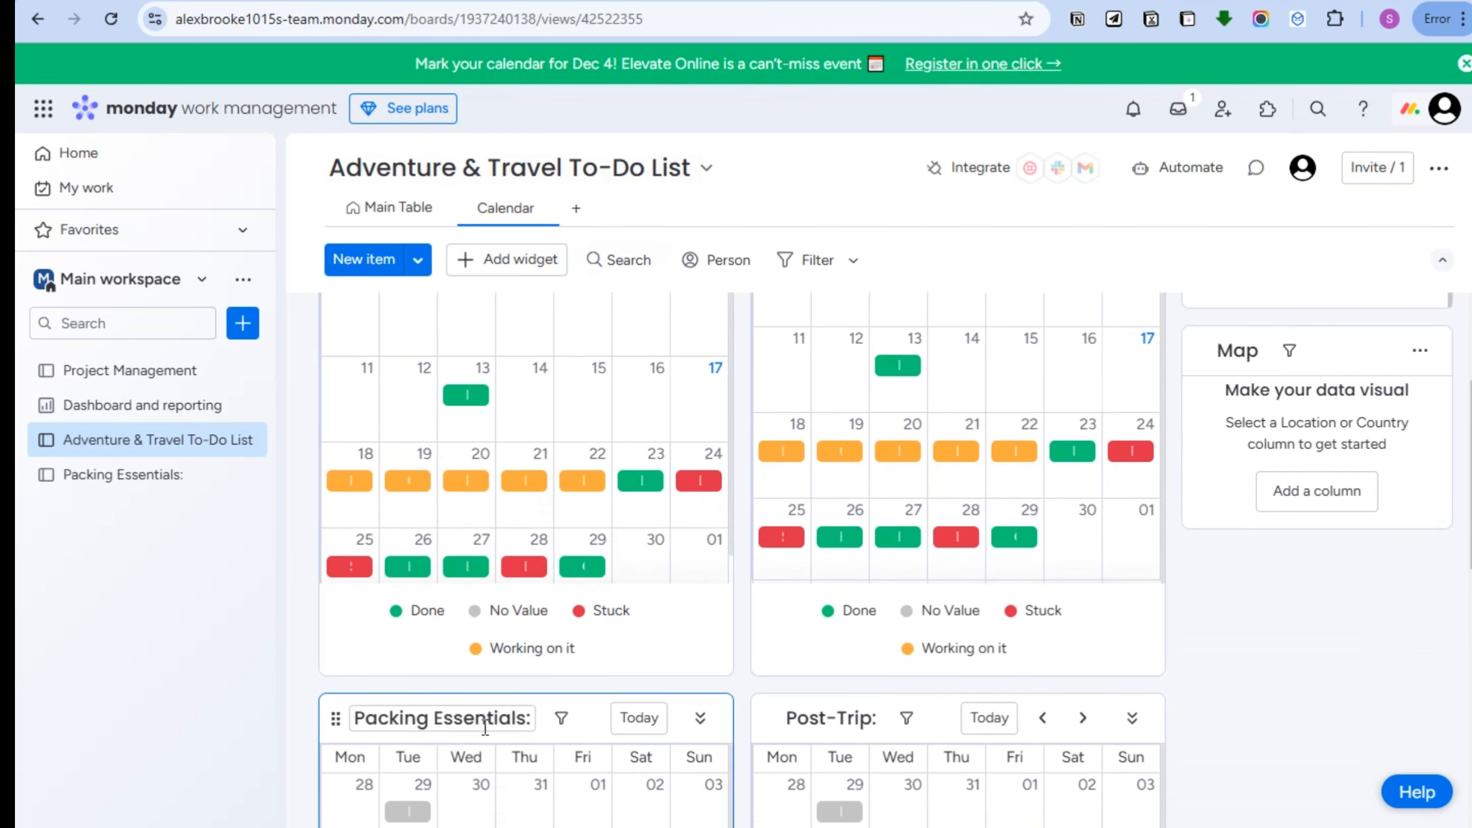
scroll(748, 603, "down", 2)
scroll(637, 615, "up", 3)
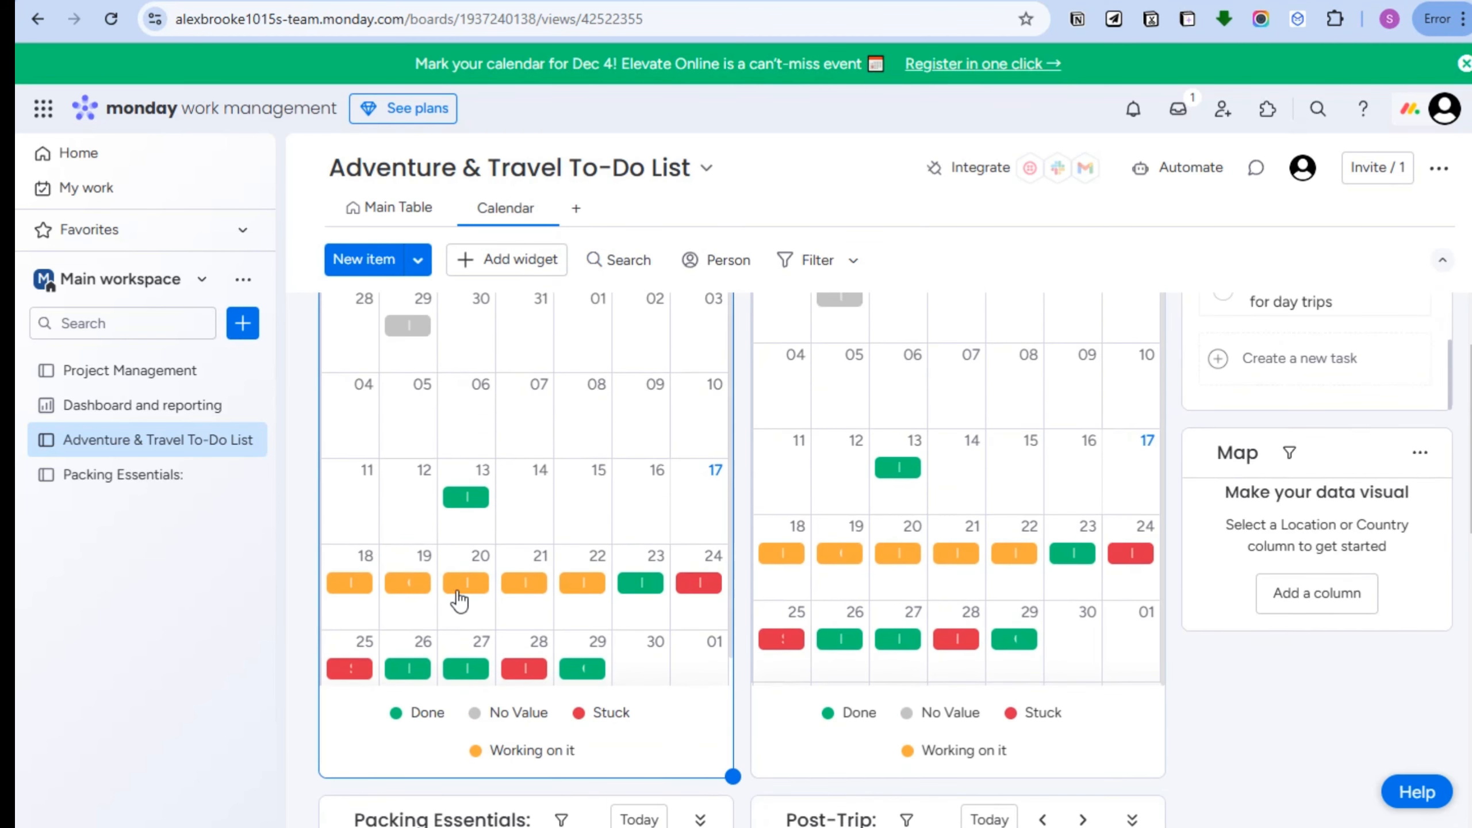
View the details of the Nov 20 and Nov 23 items in the Pre-Trip Planning calendar
left_click(465, 583)
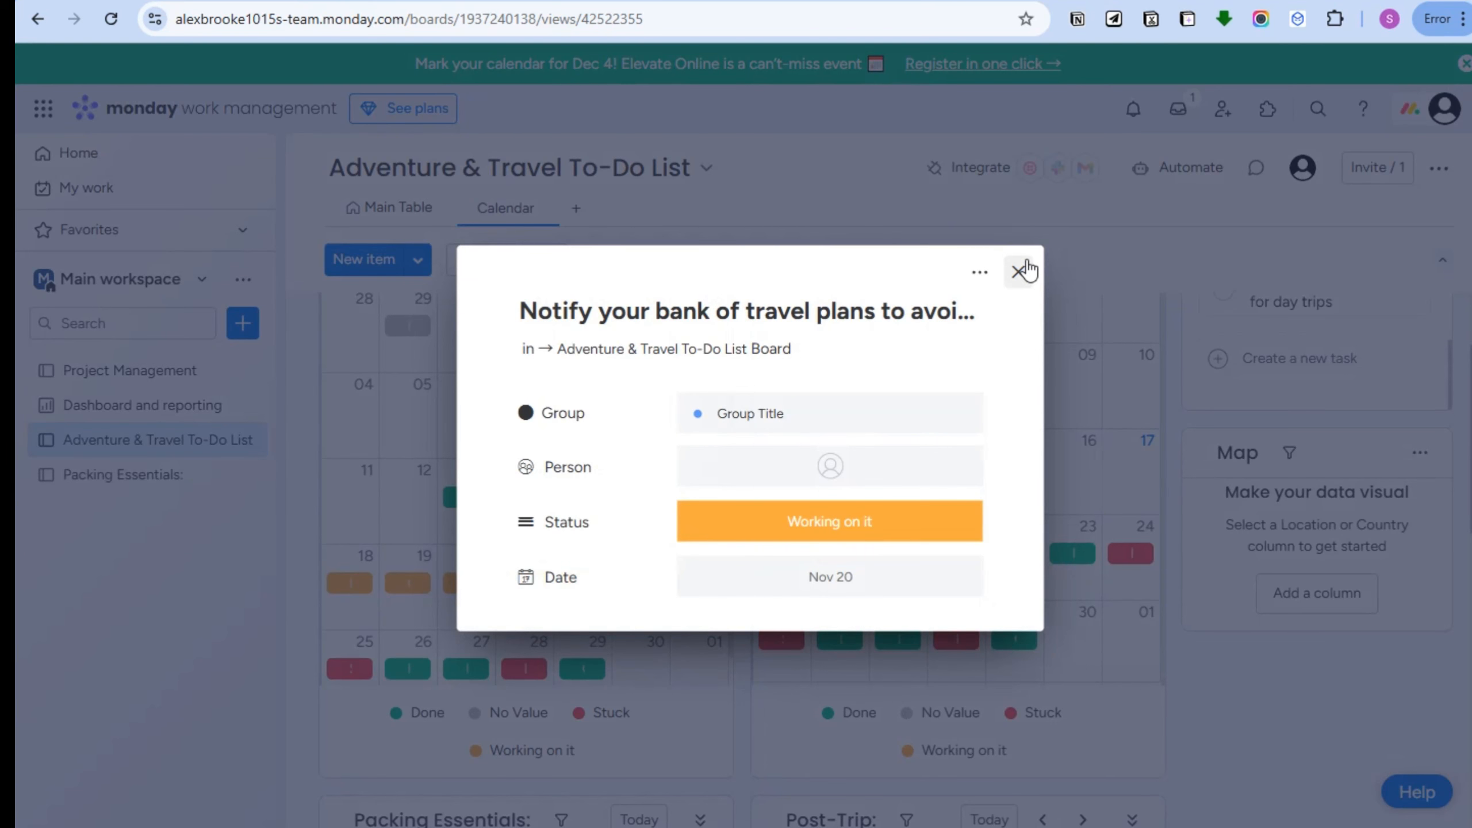
left_click(599, 634)
left_click(626, 585)
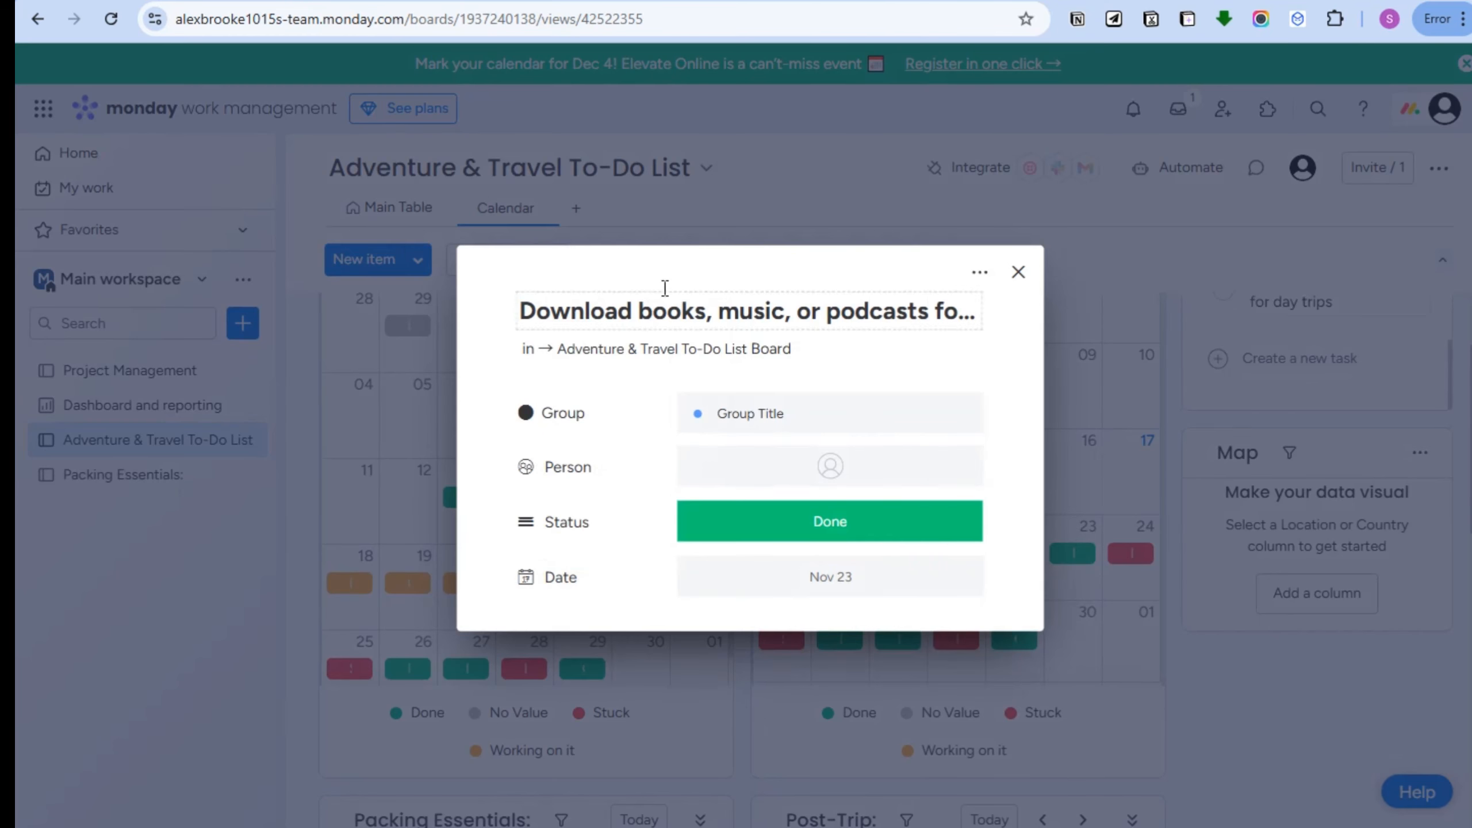
left_click(1017, 272)
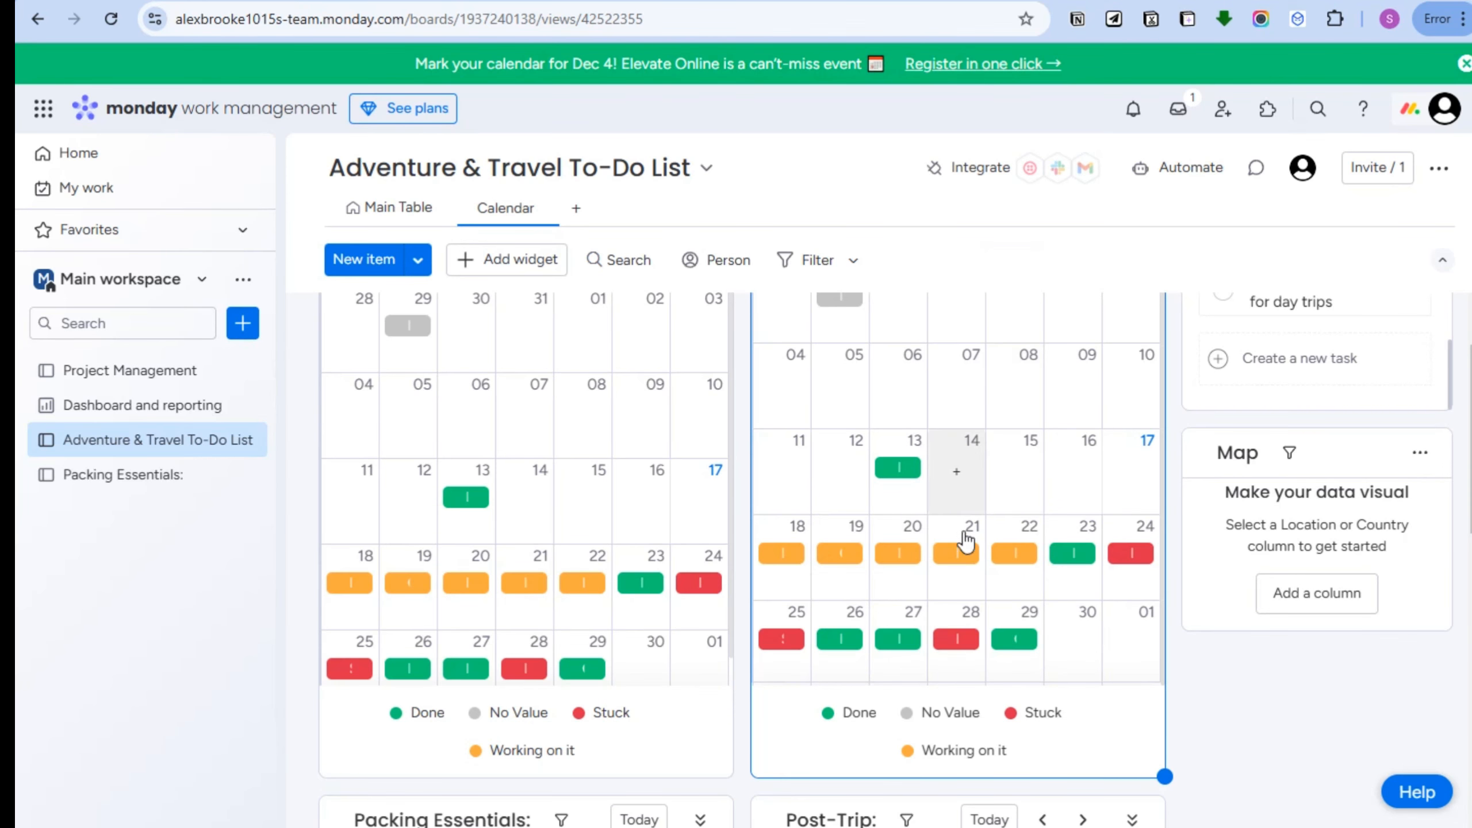
View the details of the Nov 24 item in the Pre-Departure calendar, dismissing the new-item form opened for Nov 21
left_click(967, 580)
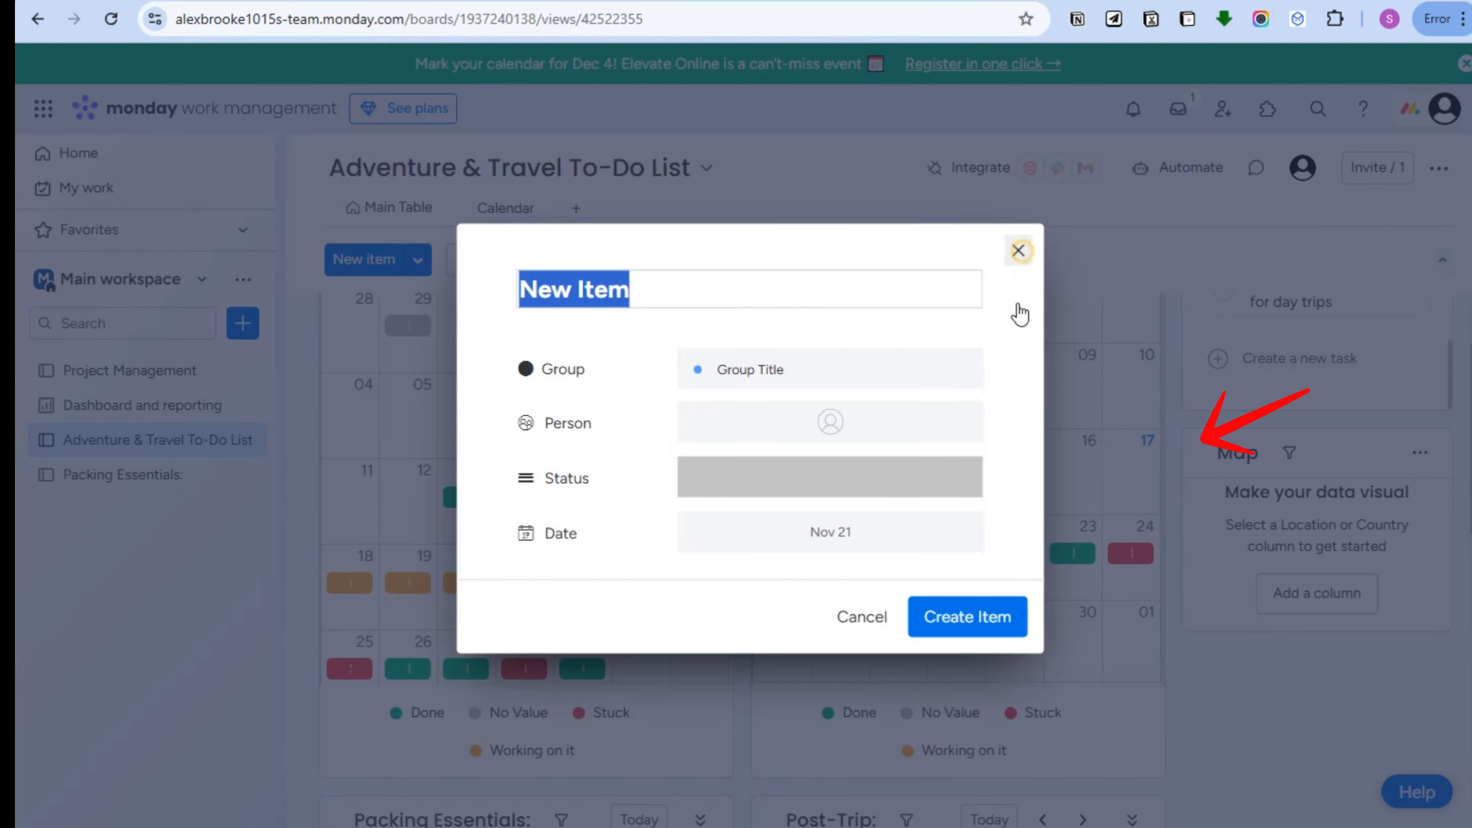
left_click(1018, 251)
left_click(1129, 554)
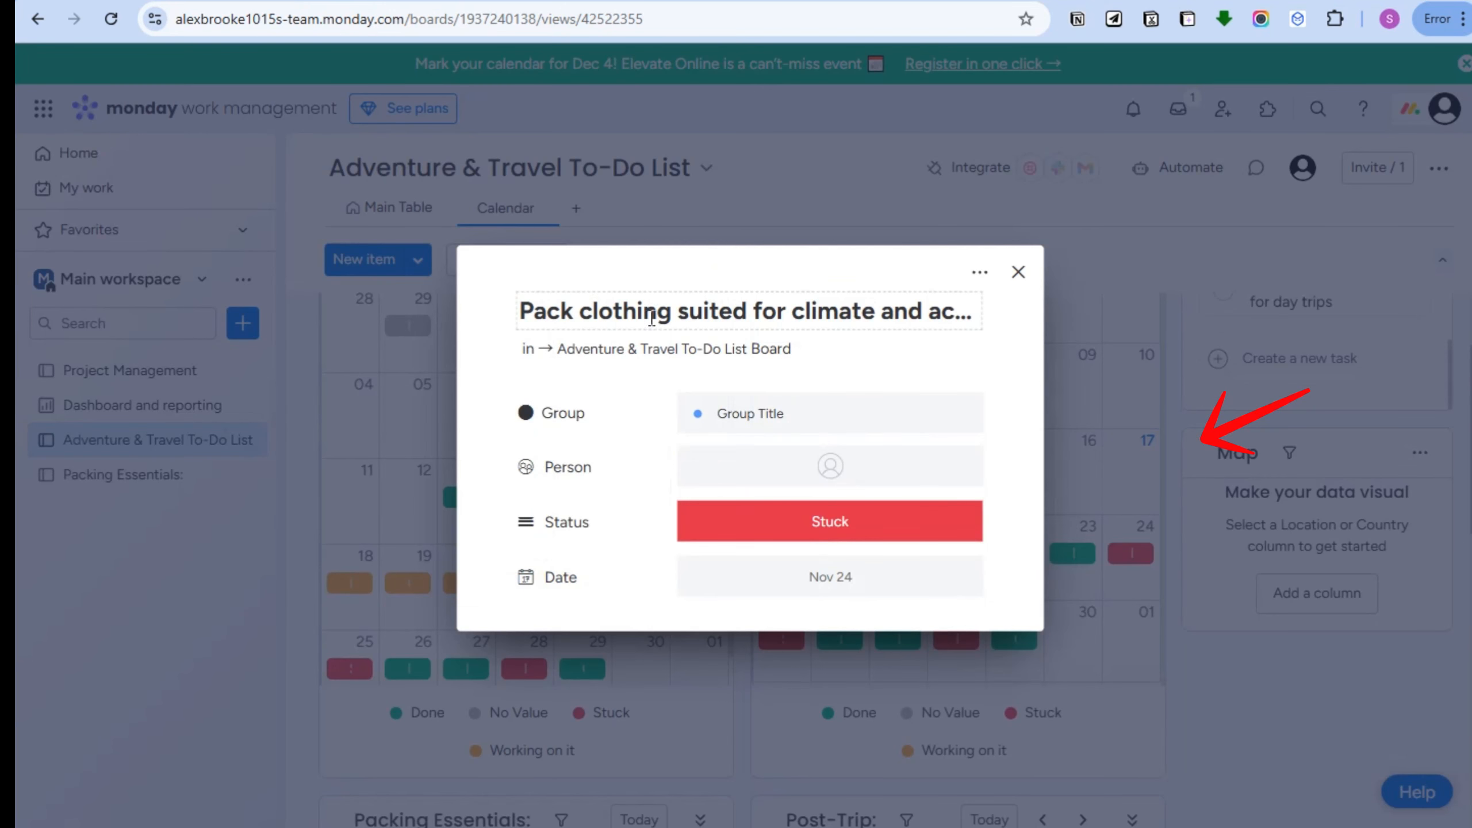
scroll(830, 620, "down", 4)
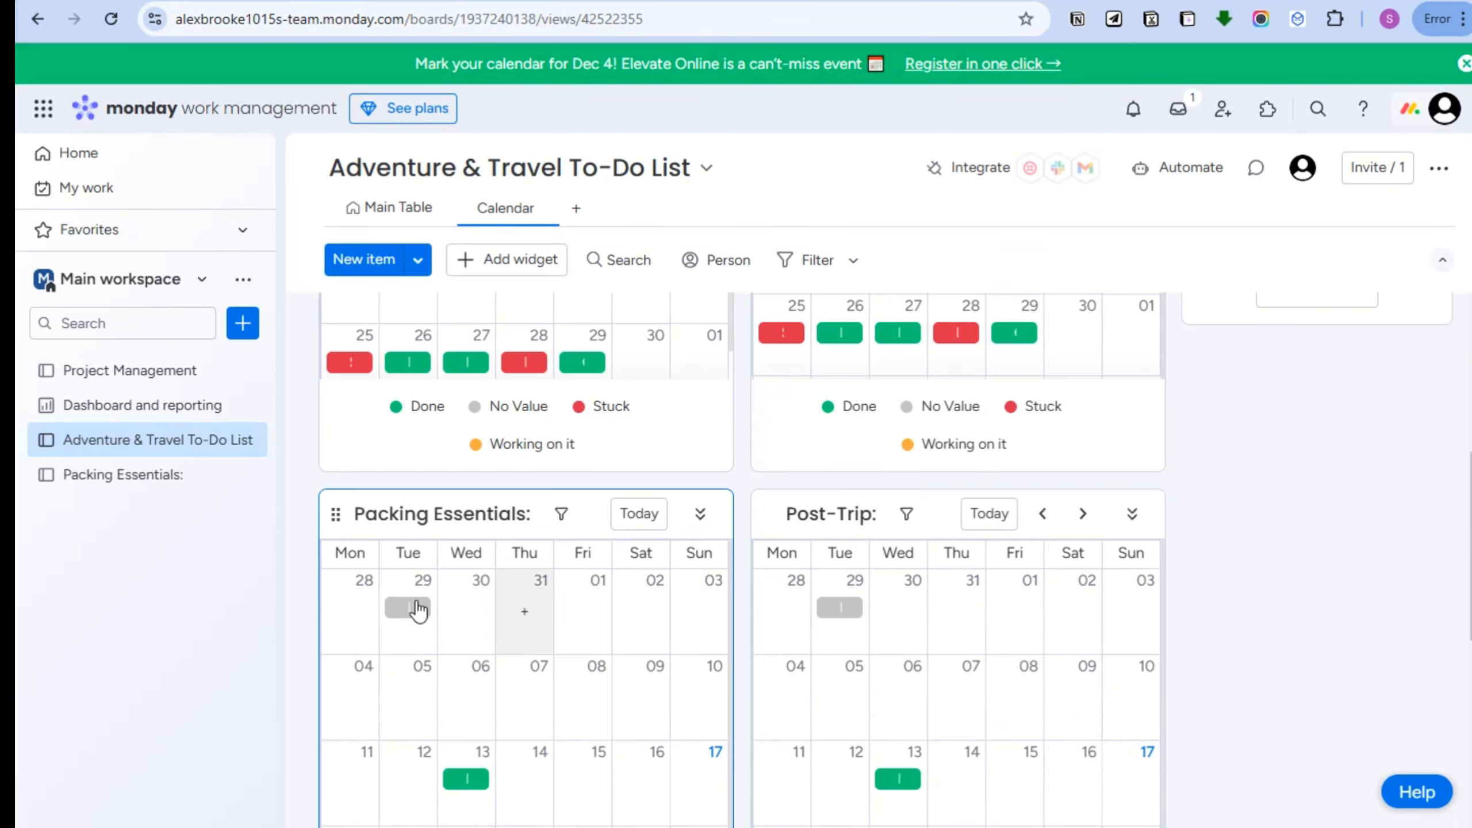
View the details of the Nov 23 and Nov 26 items in the Packing Essentials calendar, cancelling any new-item form
scroll(412, 595, "down", 1)
left_click(464, 766)
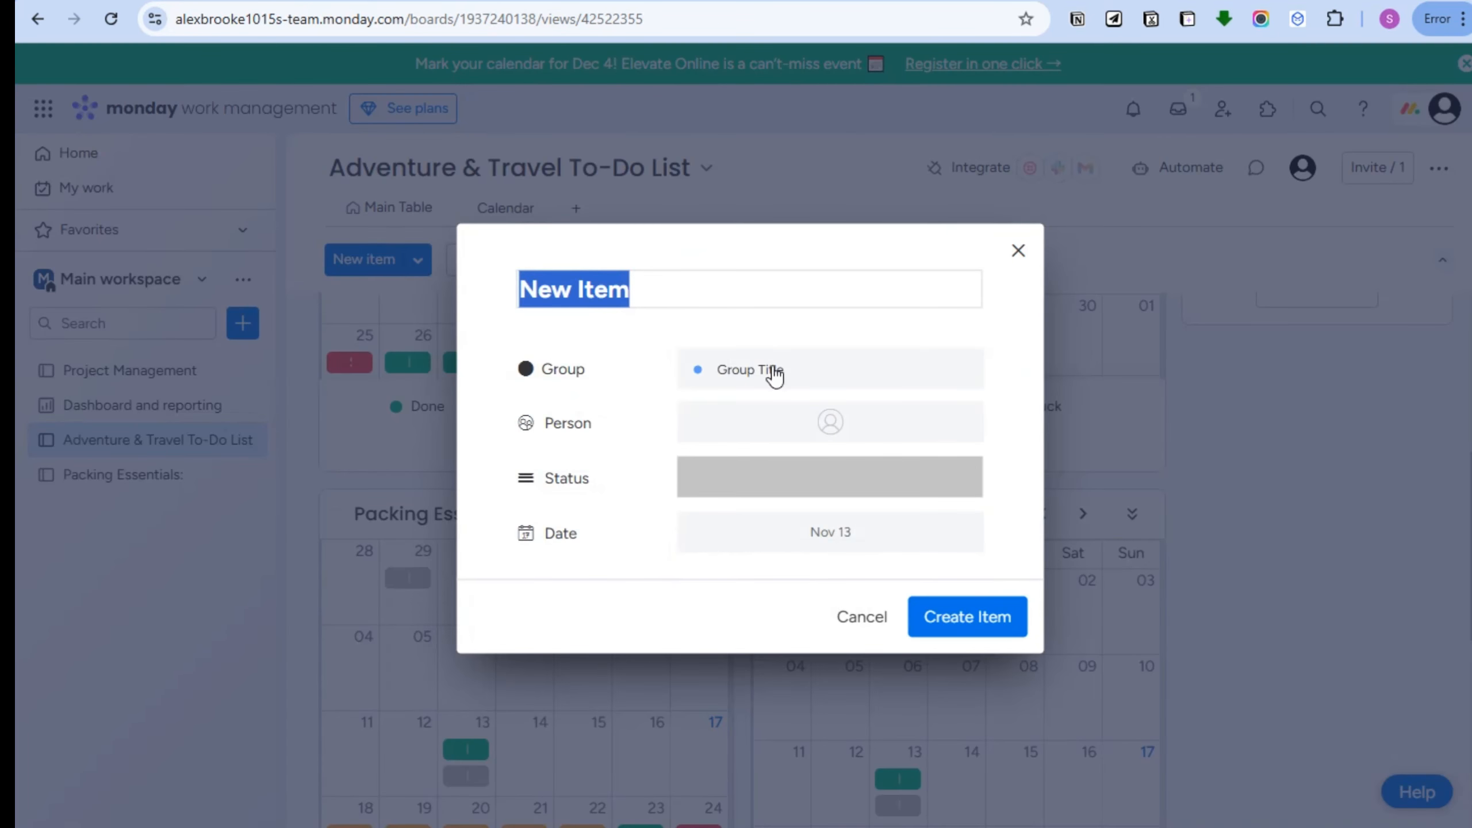
left_click(1017, 252)
scroll(510, 637, "down", 5)
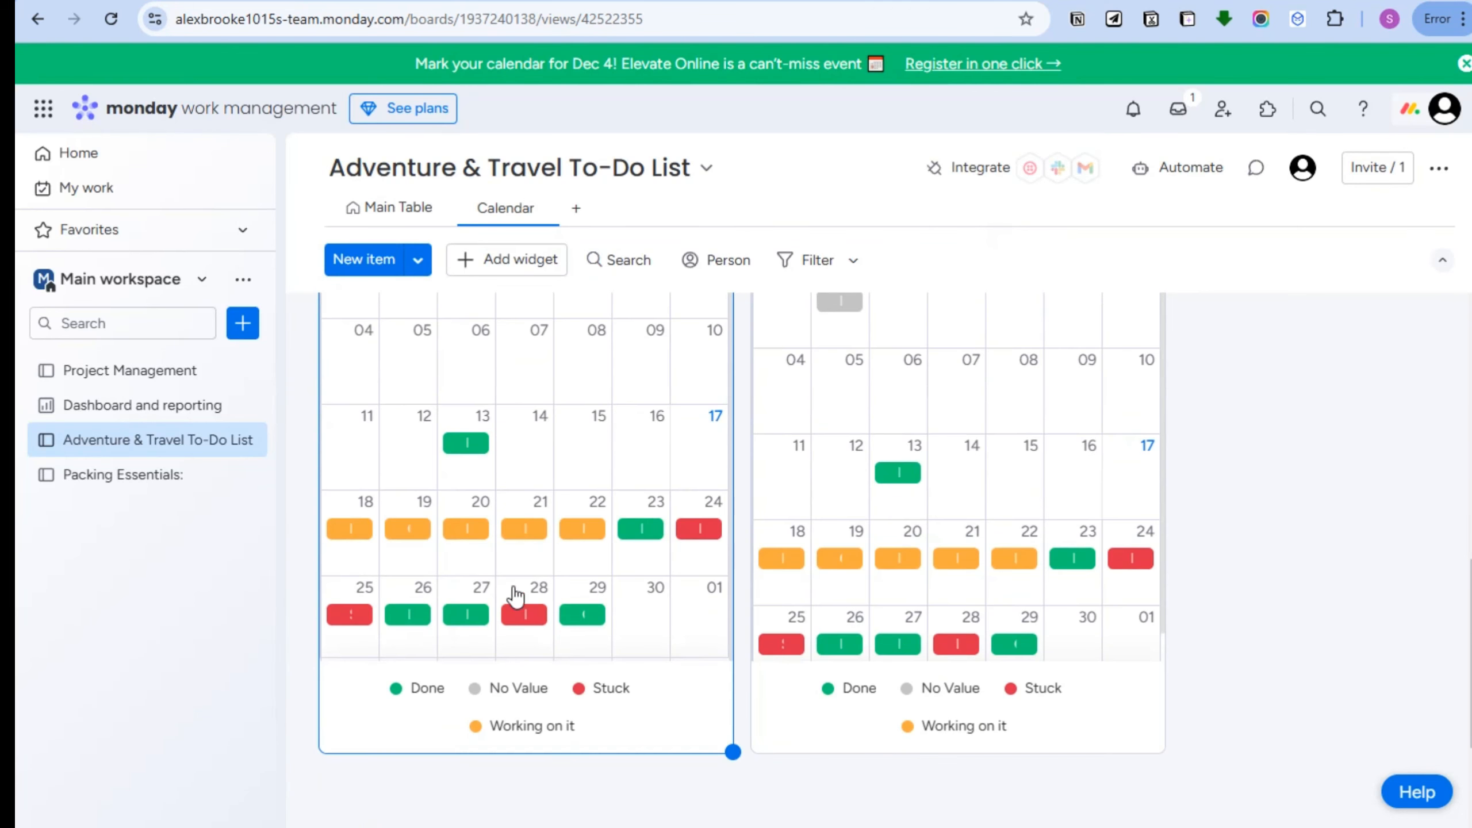
left_click(526, 550)
left_click(1018, 252)
left_click(626, 530)
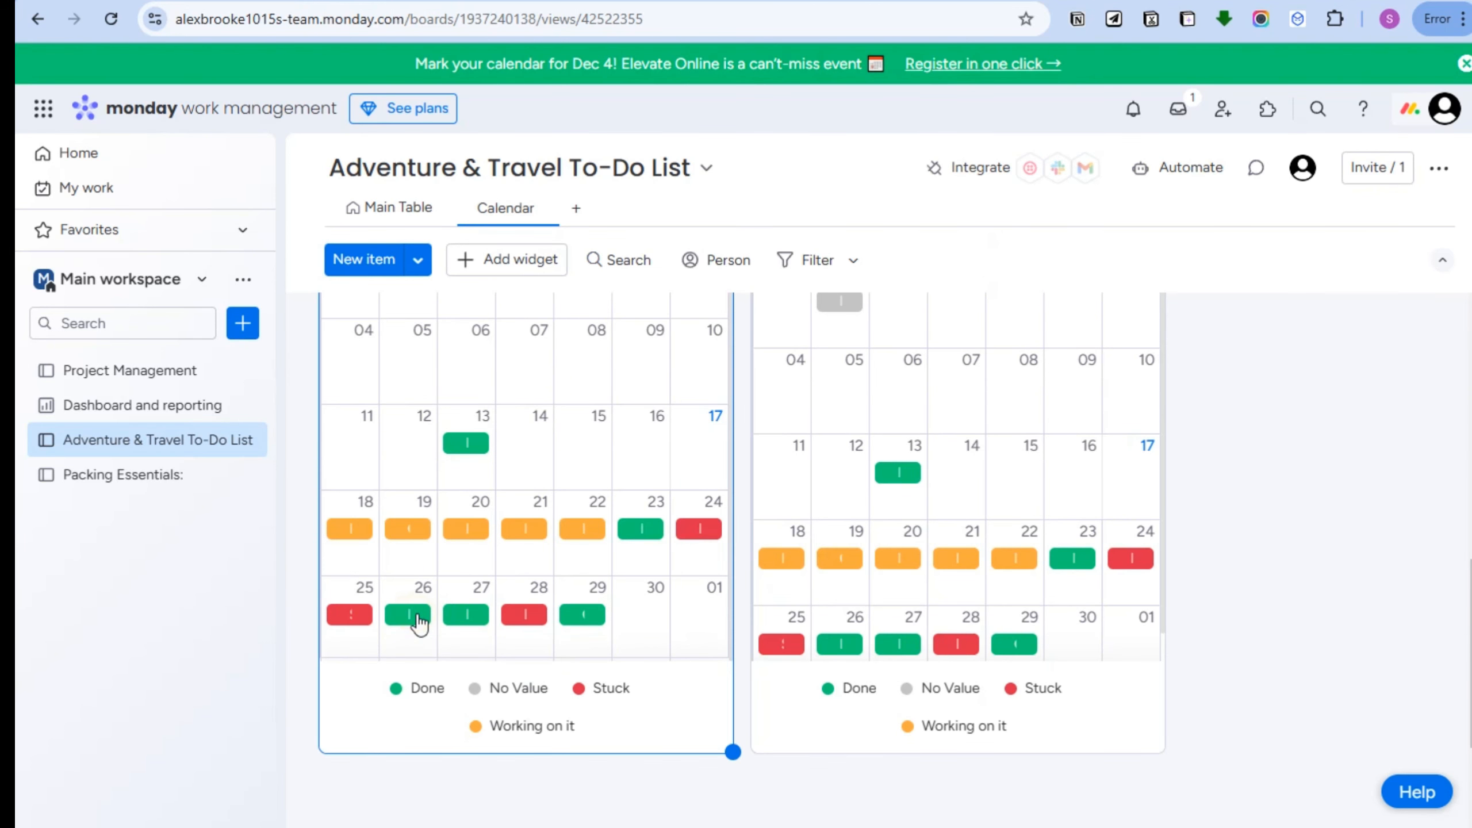
left_click(416, 616)
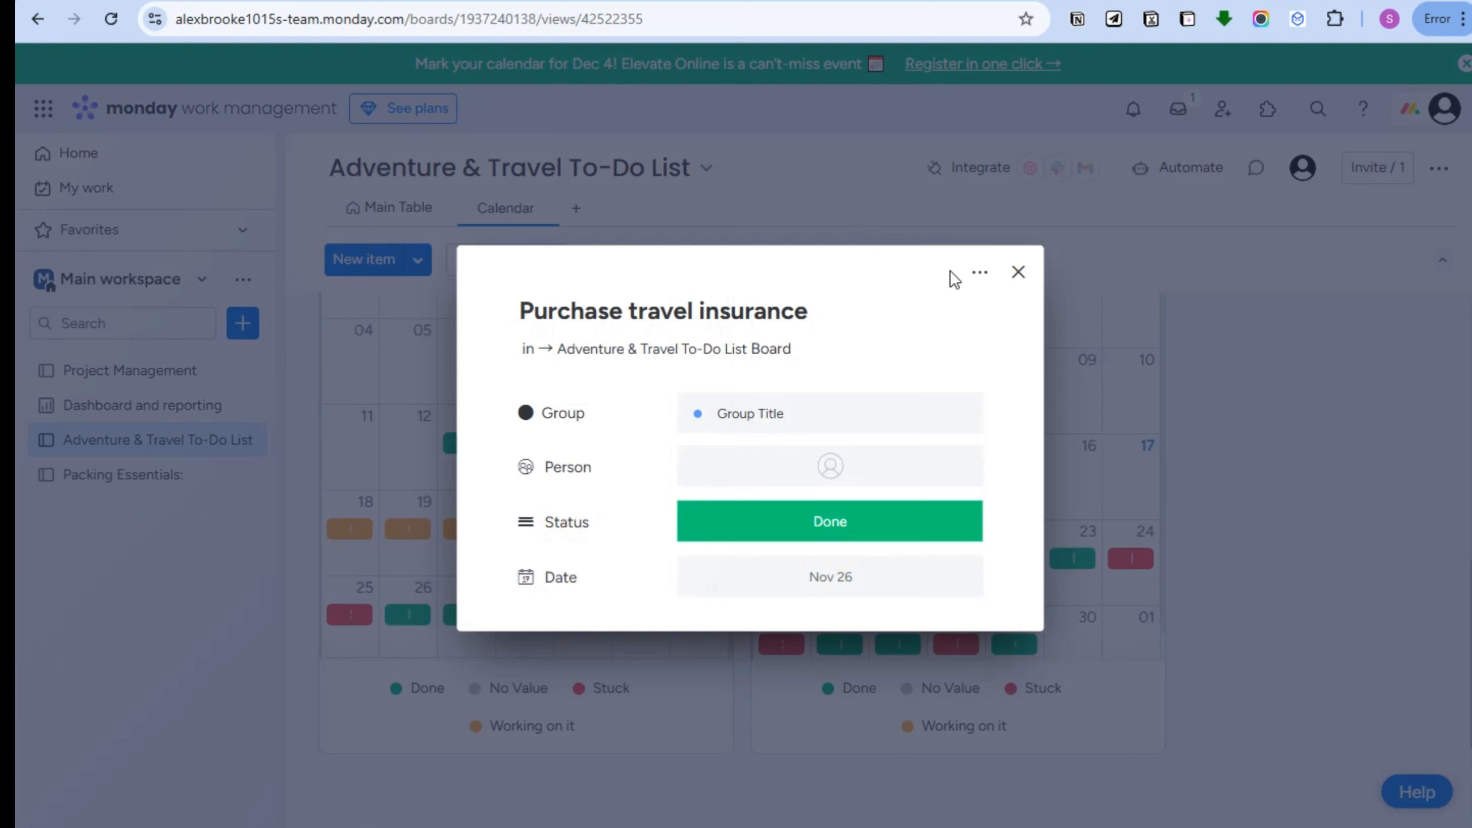
left_click(1019, 271)
Review the tasks in the Todo List widget from the start of the list
scroll(1333, 648, "down", 10)
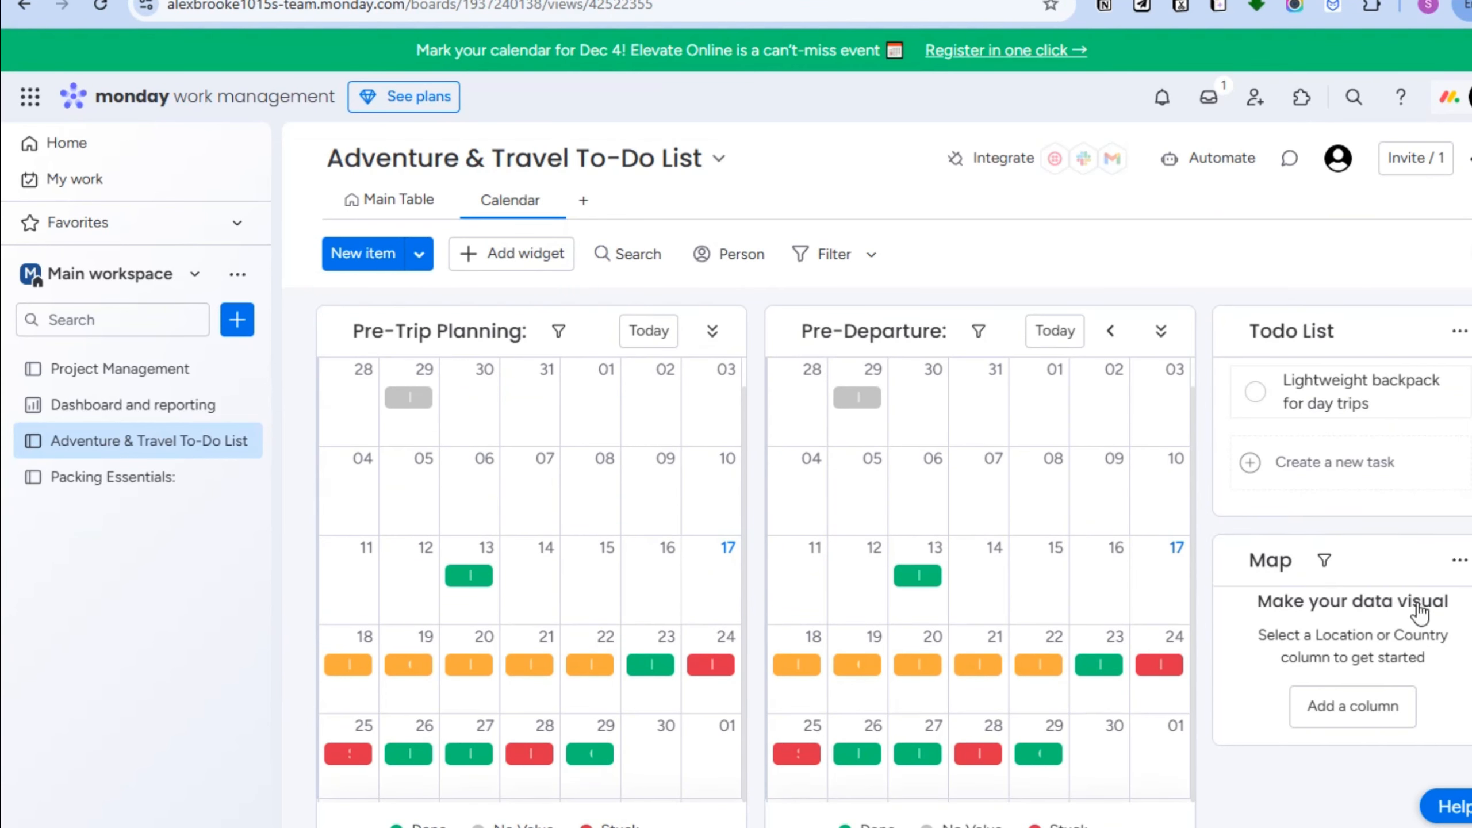
scroll(1327, 441, "up", 4)
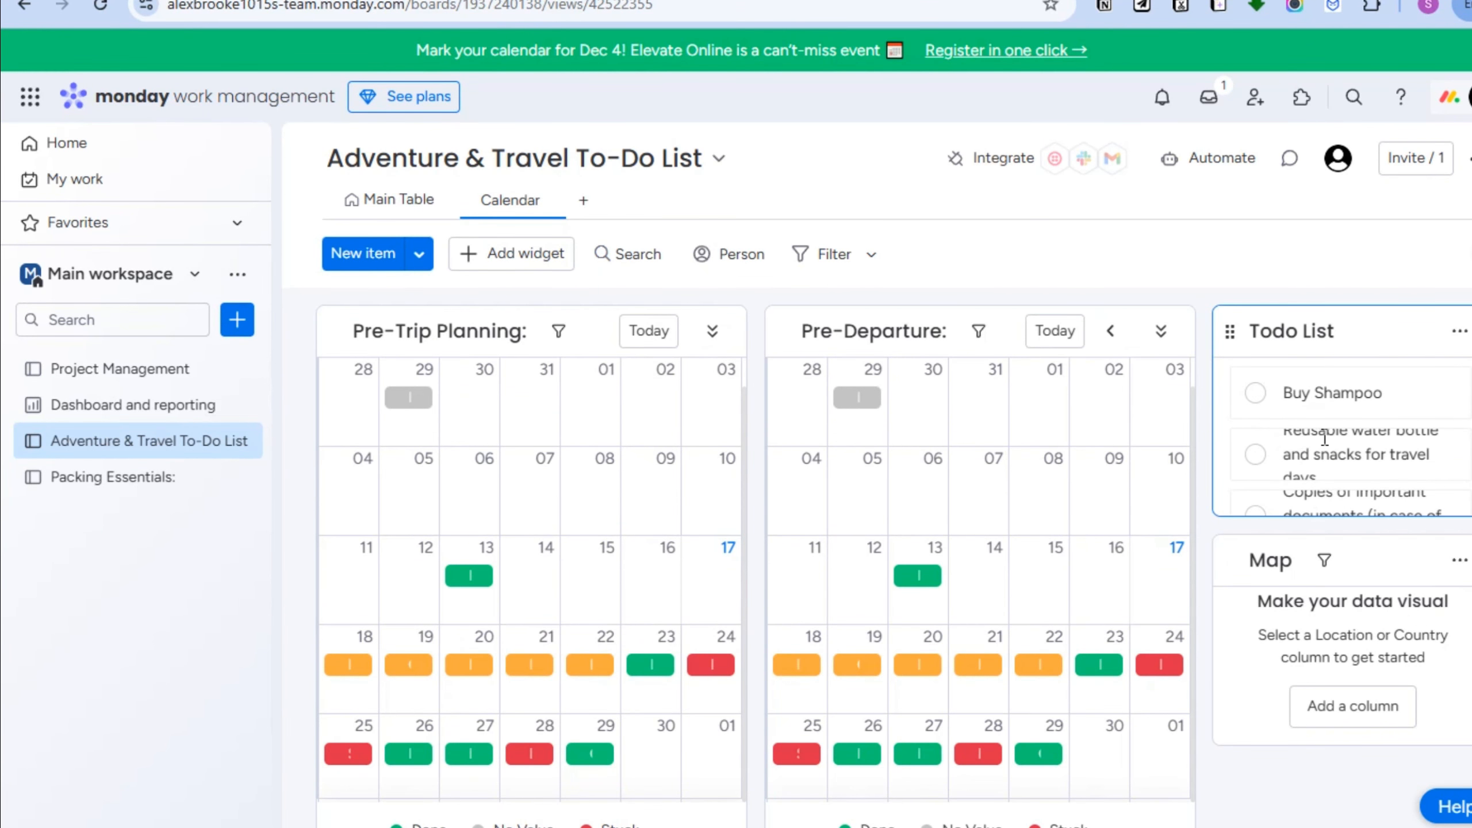
Mark the reusable water bottle and copies of important documents tasks as completed in the Todo List widget
scroll(1332, 459, "down", 2)
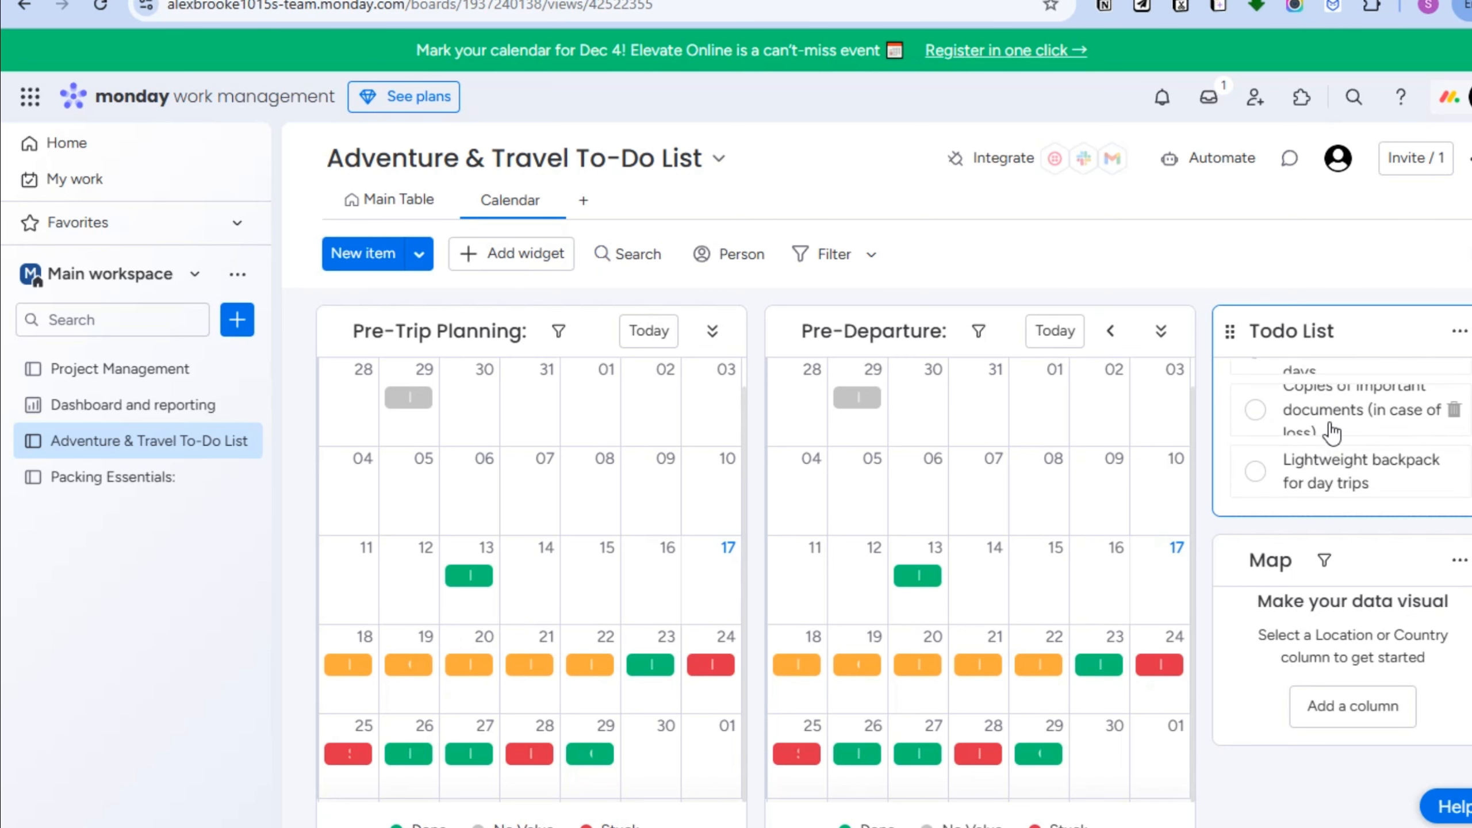
scroll(1326, 441, "up", 2)
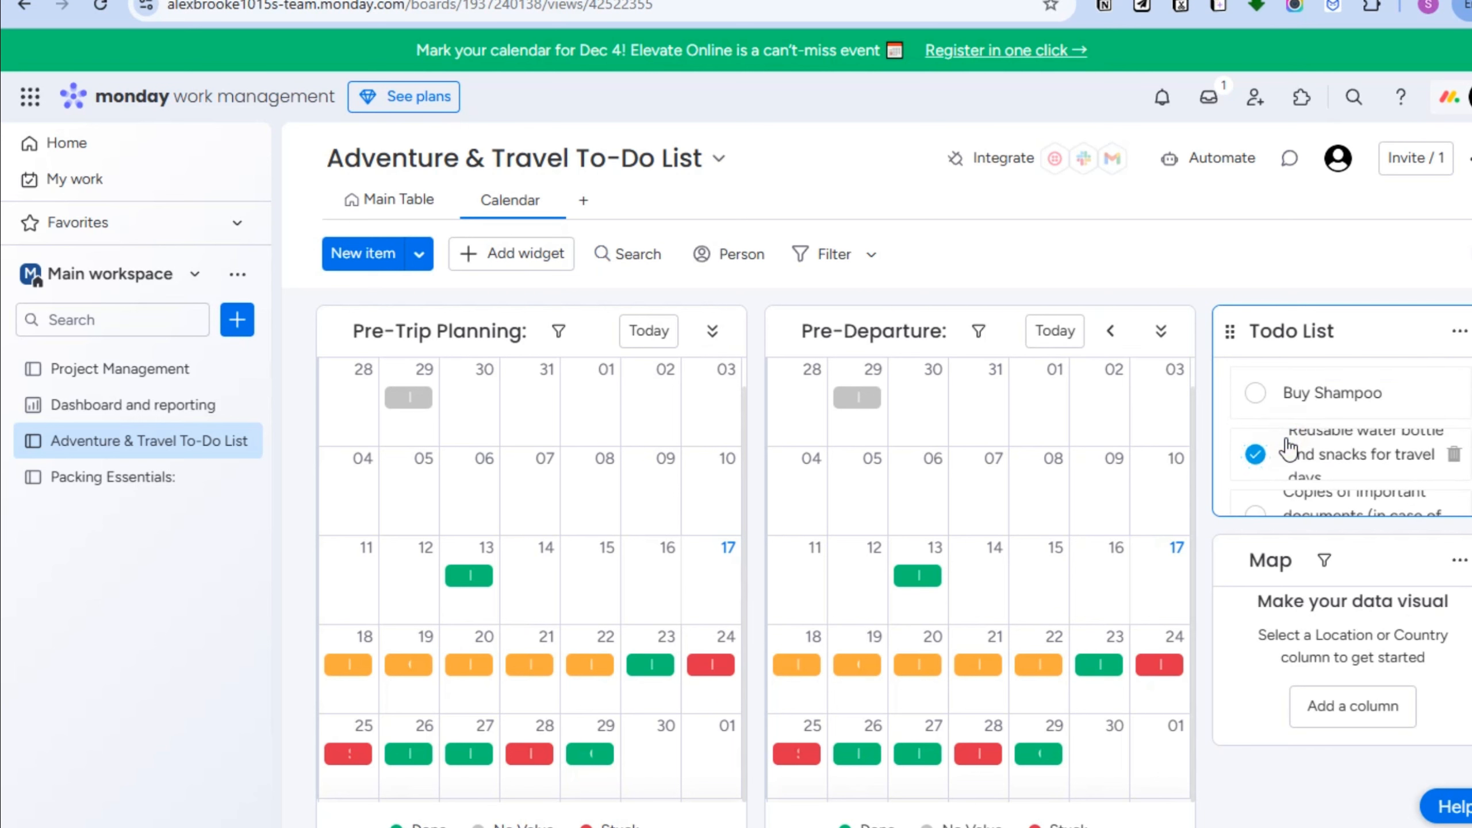
left_click(1256, 456)
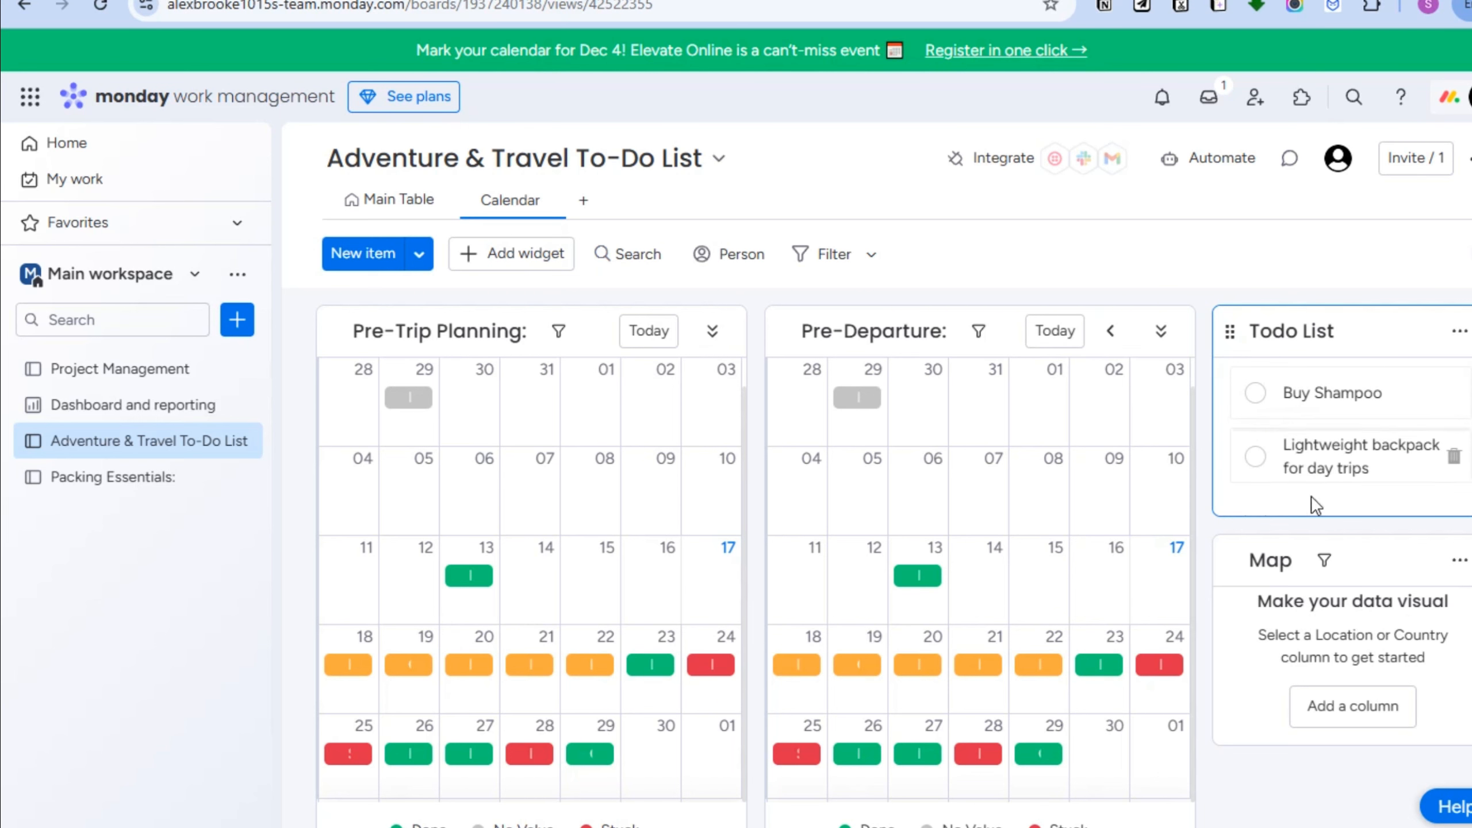
Expand the Completed section of the Todo List widget and review its finished tasks
scroll(1275, 496, "down", 2)
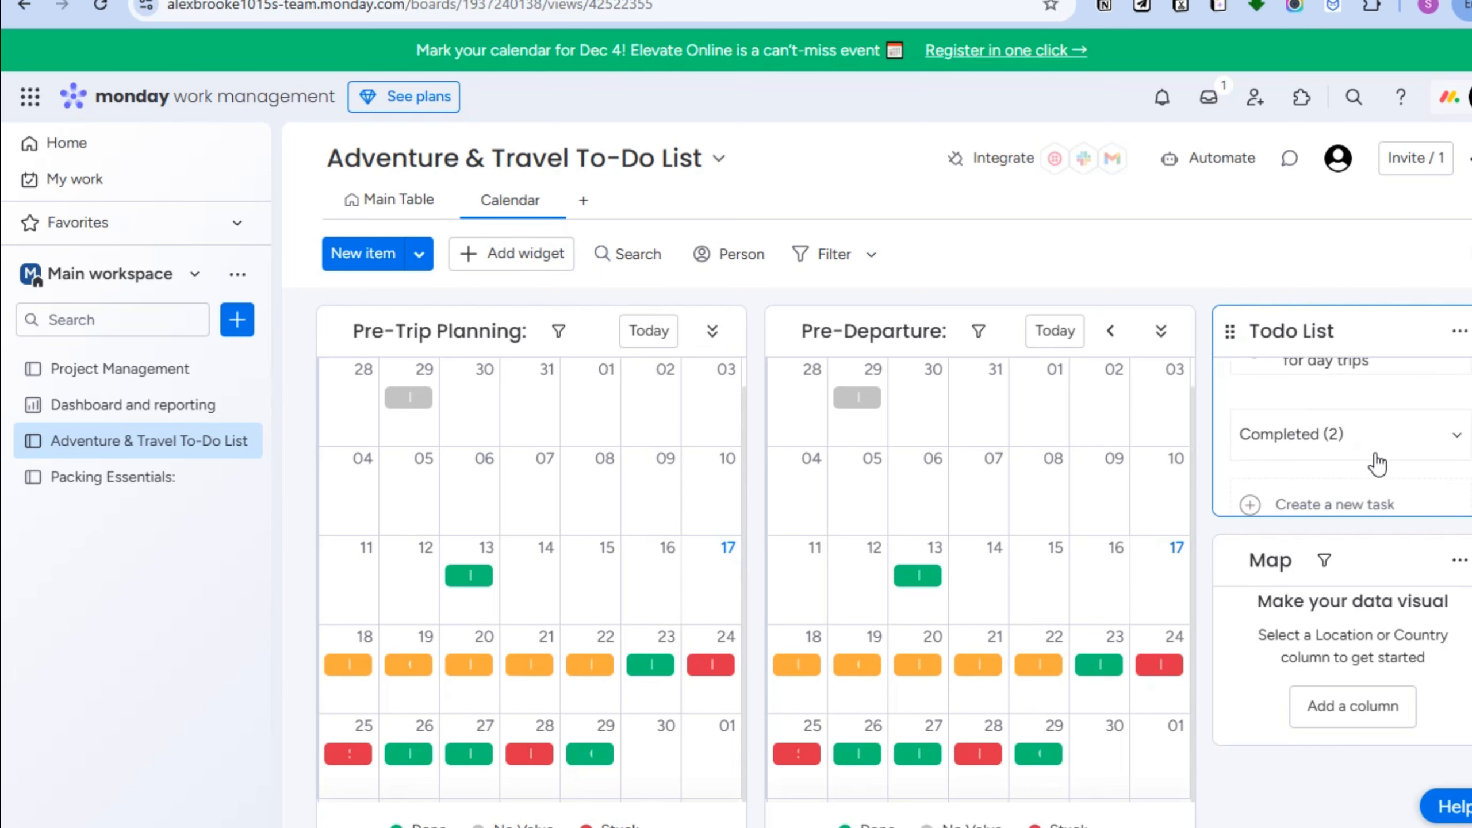
scroll(1355, 456, "down", 1)
left_click(1449, 394)
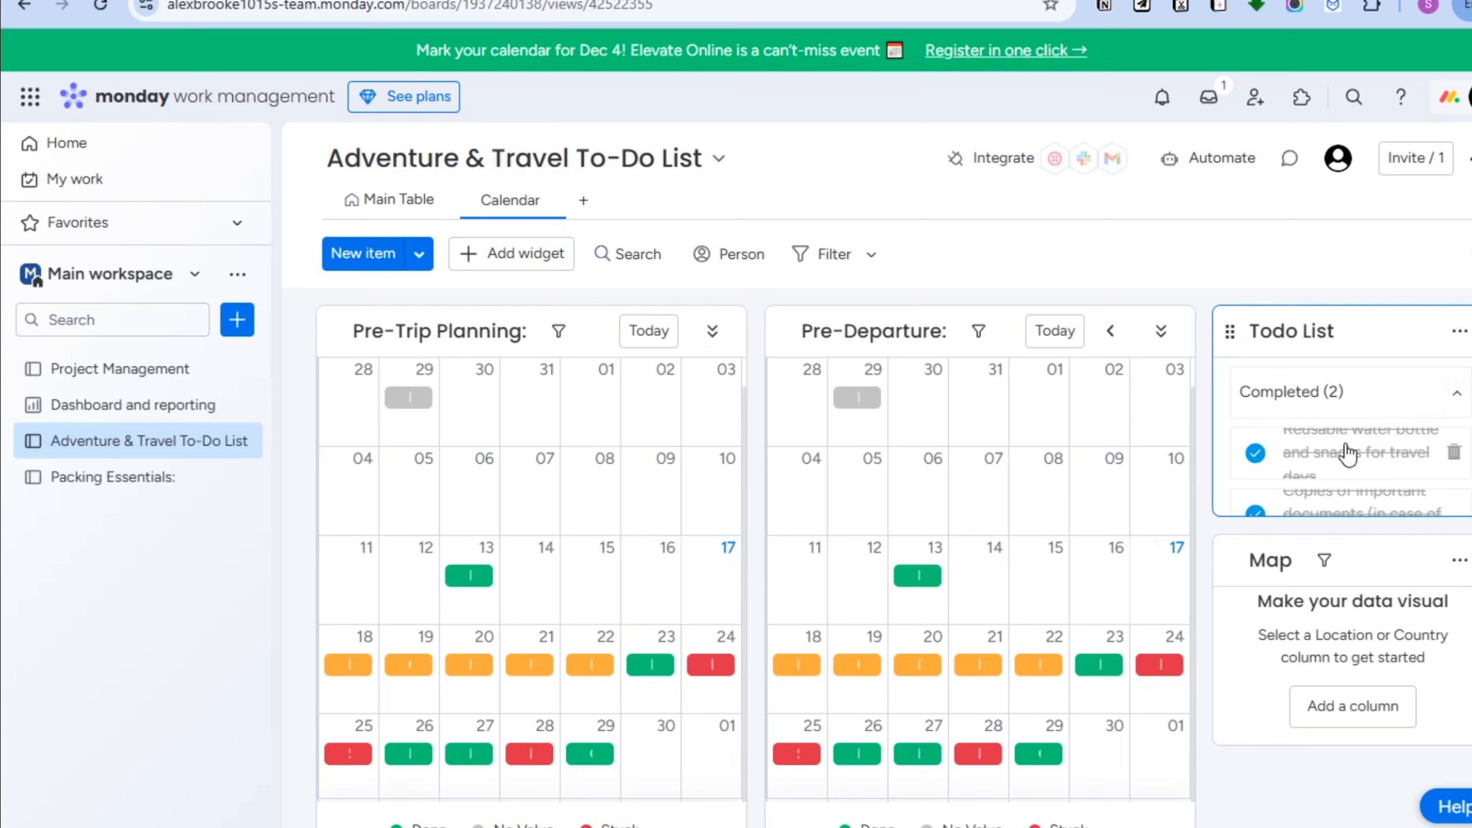
scroll(1373, 476, "down", 2)
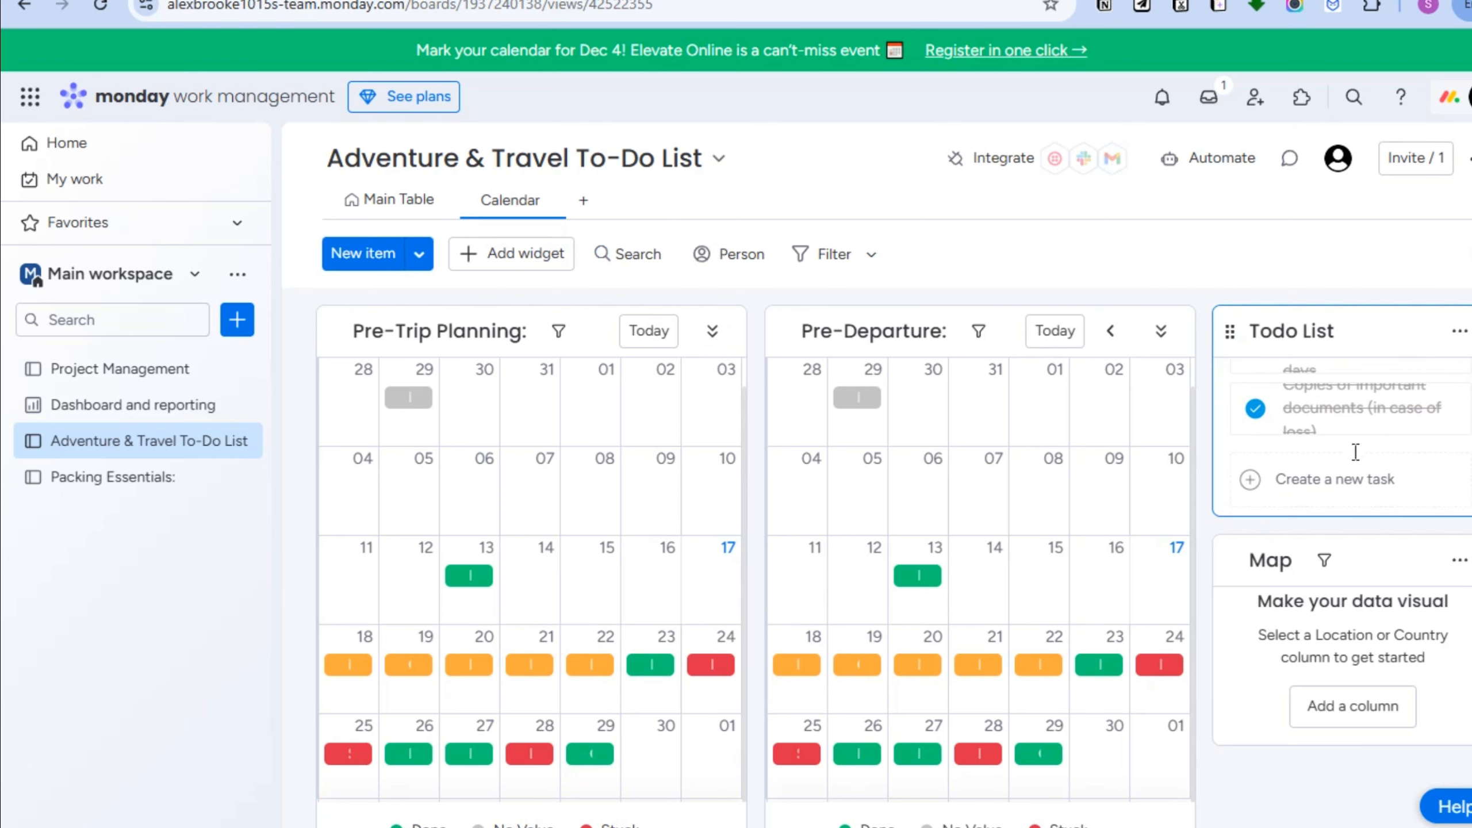
scroll(1356, 455, "up", 3)
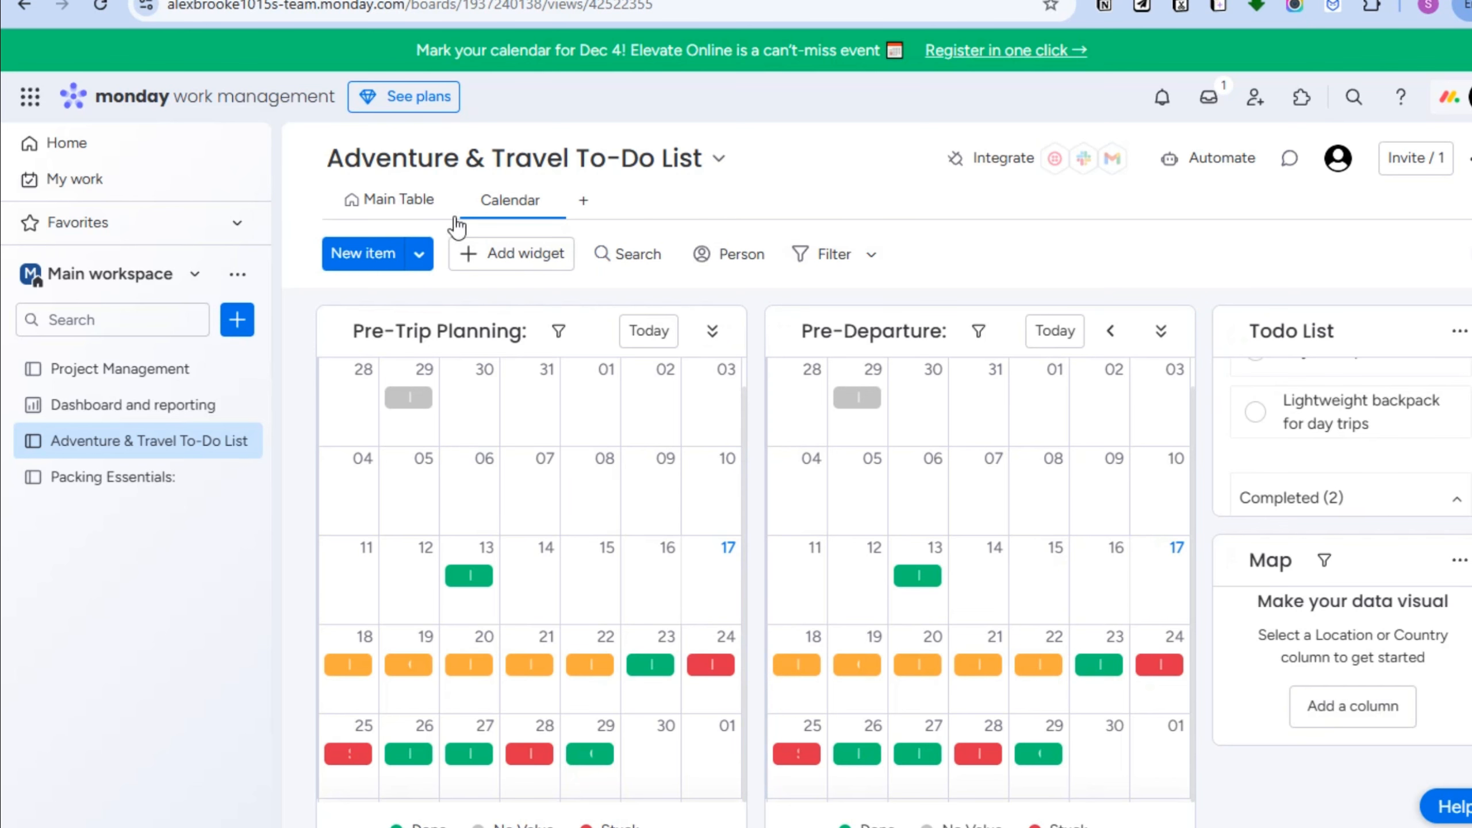
Open the Main Table view of the Adventure & Travel To-Do List board and review the items in both groups
left_click(389, 216)
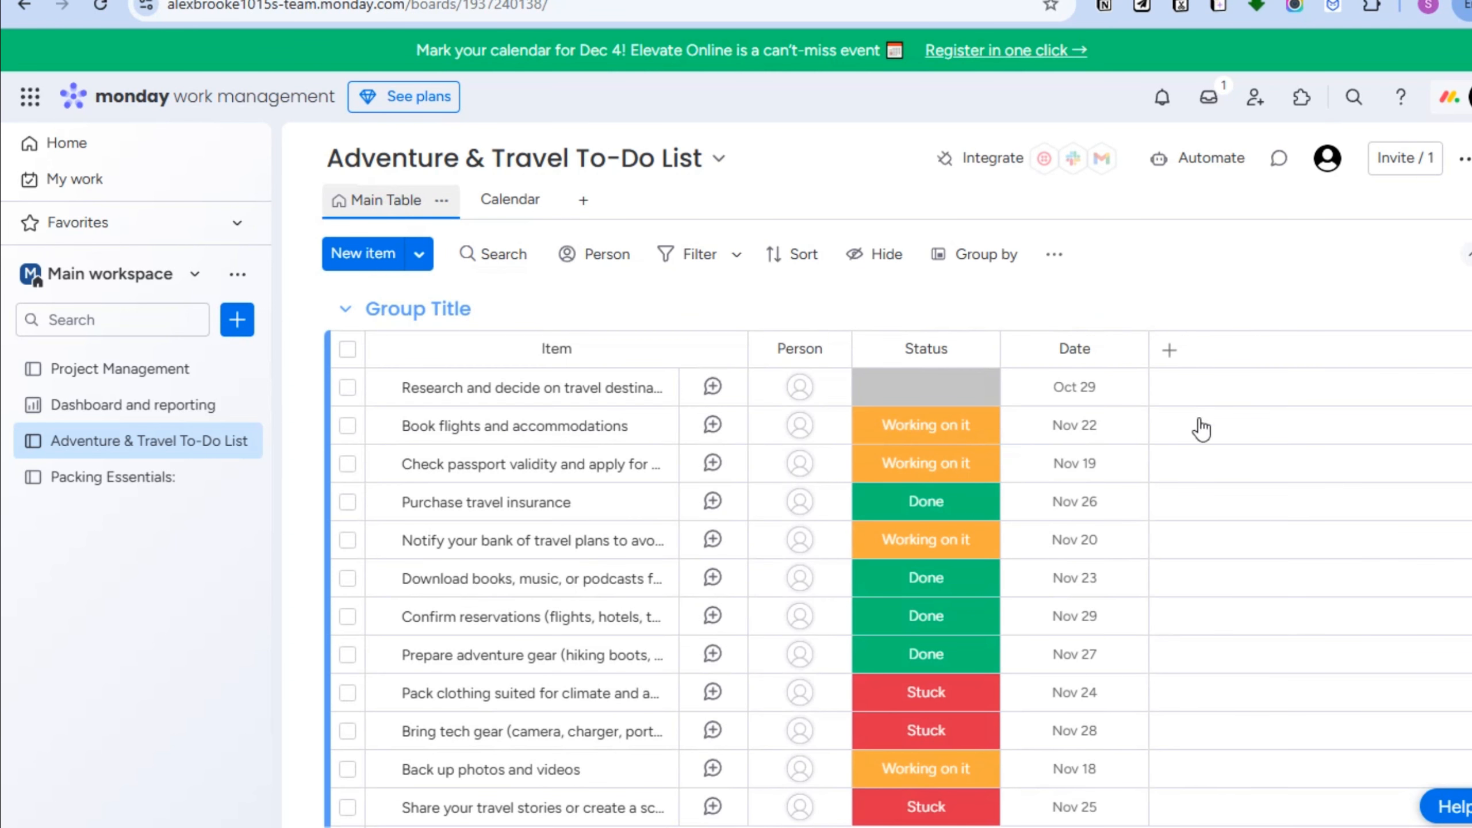
scroll(690, 388, "down", 3)
scroll(928, 481, "up", 3)
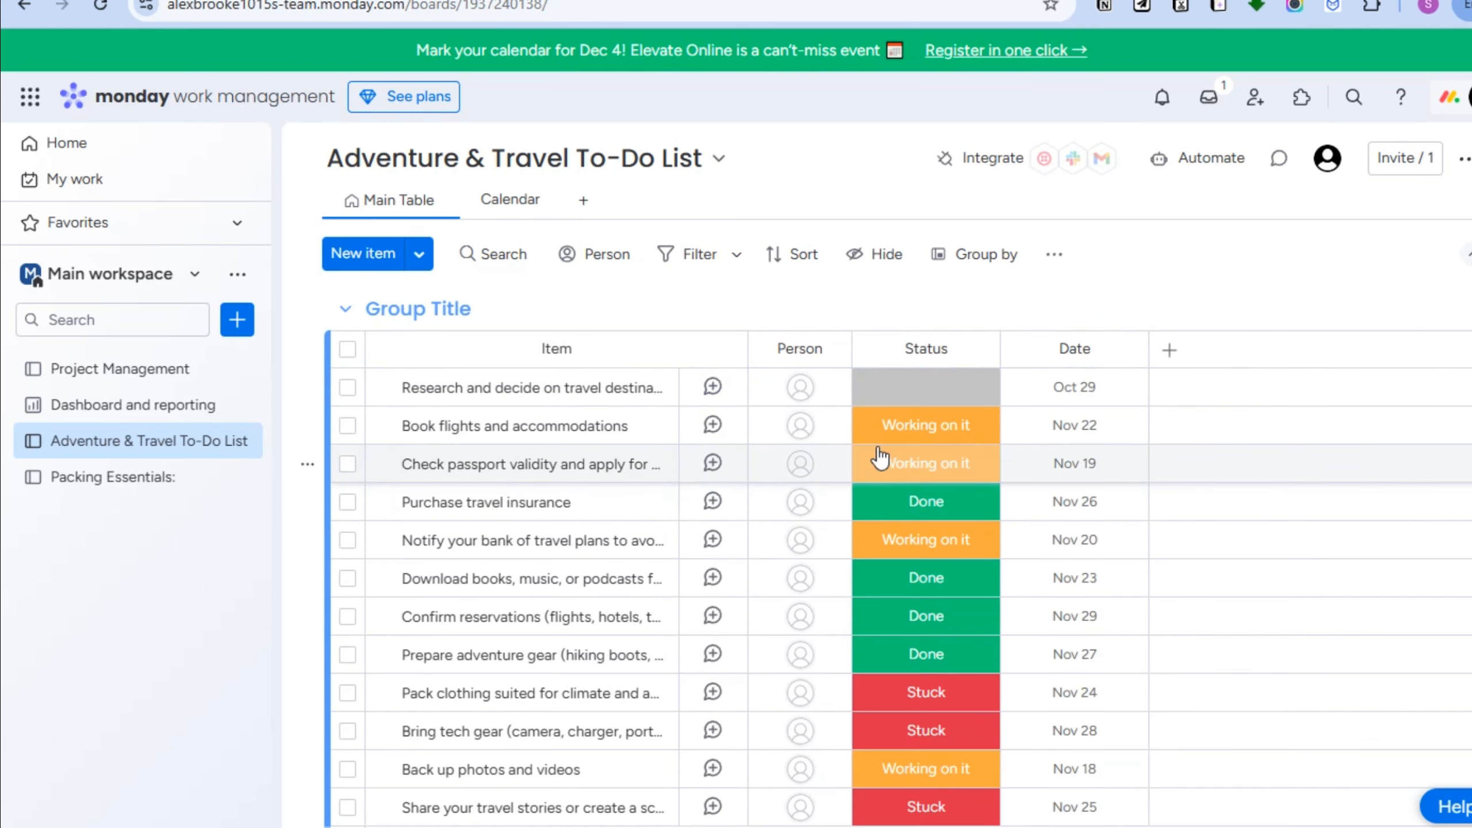
scroll(956, 459, "down", 3)
scroll(933, 536, "up", 5)
scroll(985, 637, "down", 6)
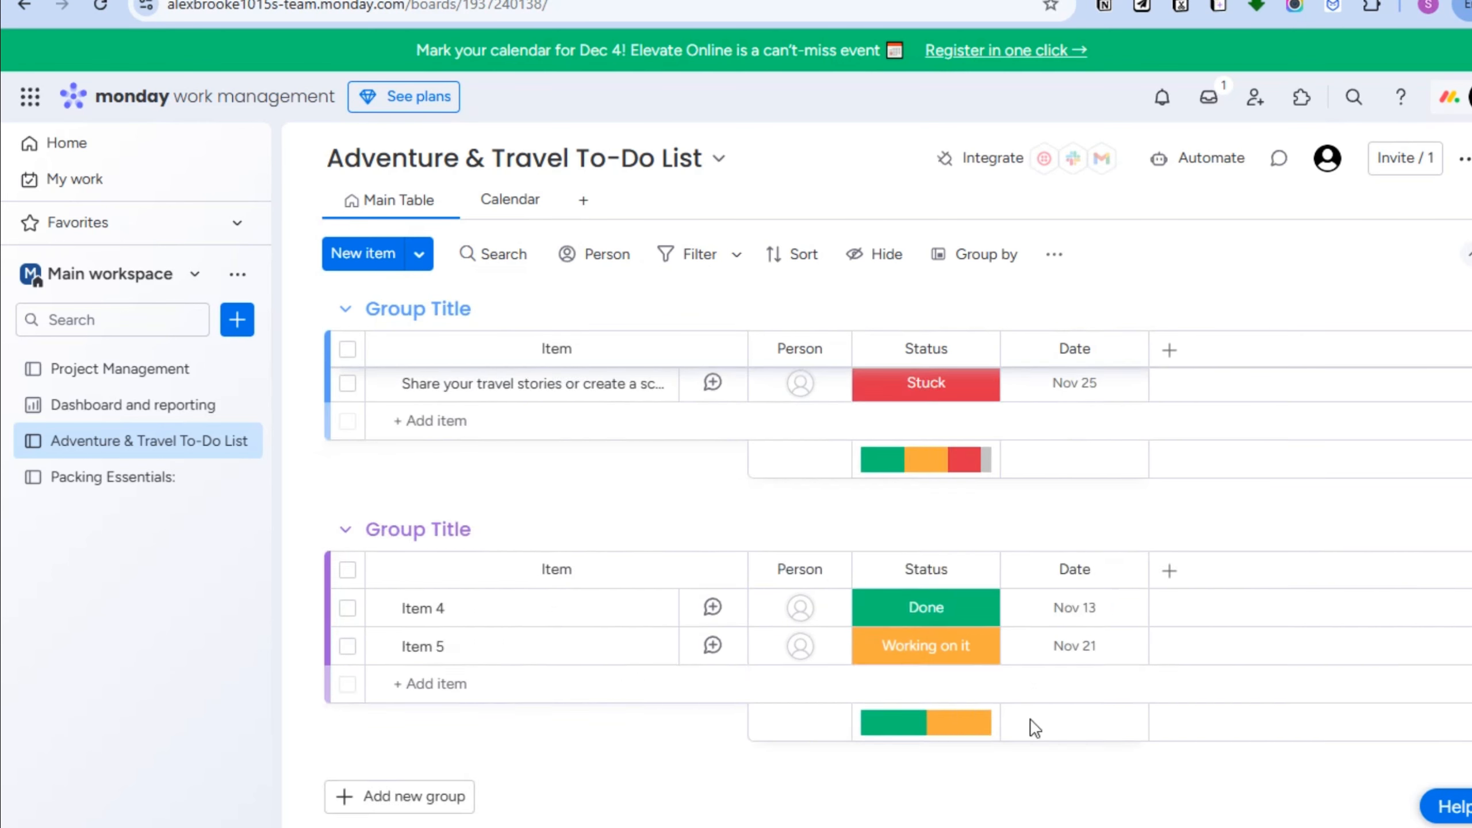